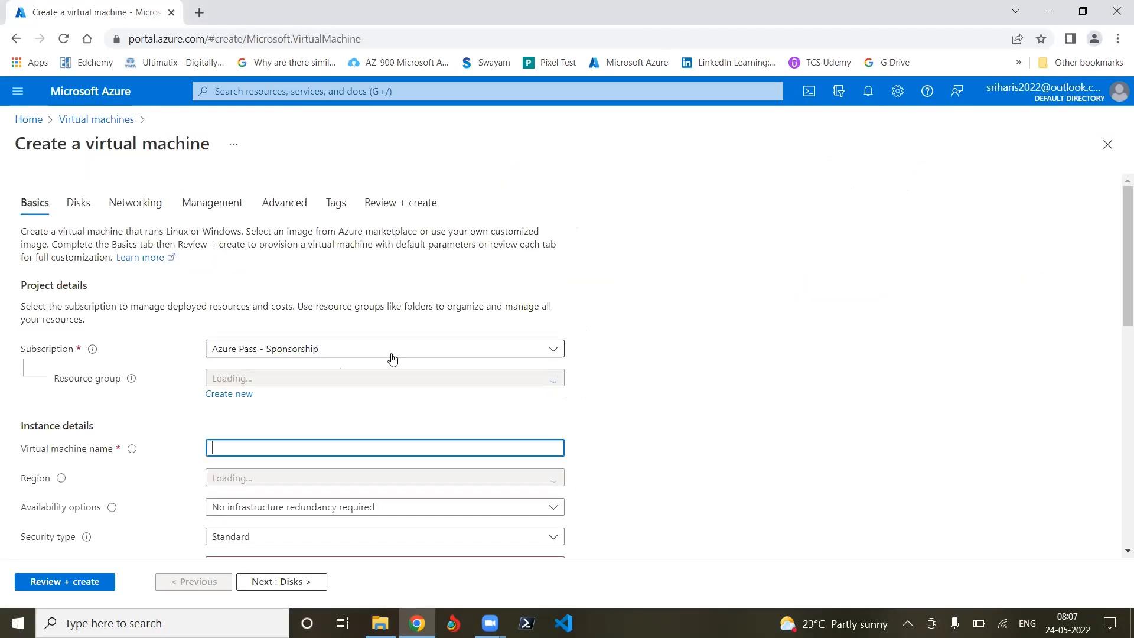
- Select the existing WinRG resource group for the new virtual machine
{"action": "scroll", "coordinate": [712, 367], "scroll_direction": "down", "scroll_amount": 2}
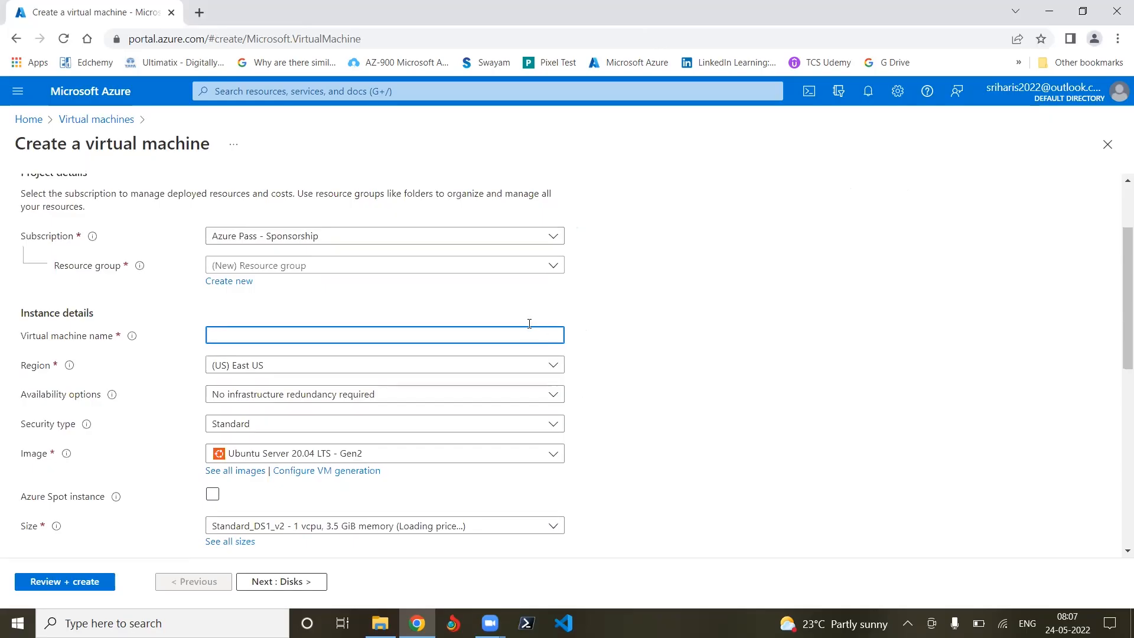
{"action": "left_click", "coordinate": [554, 266]}
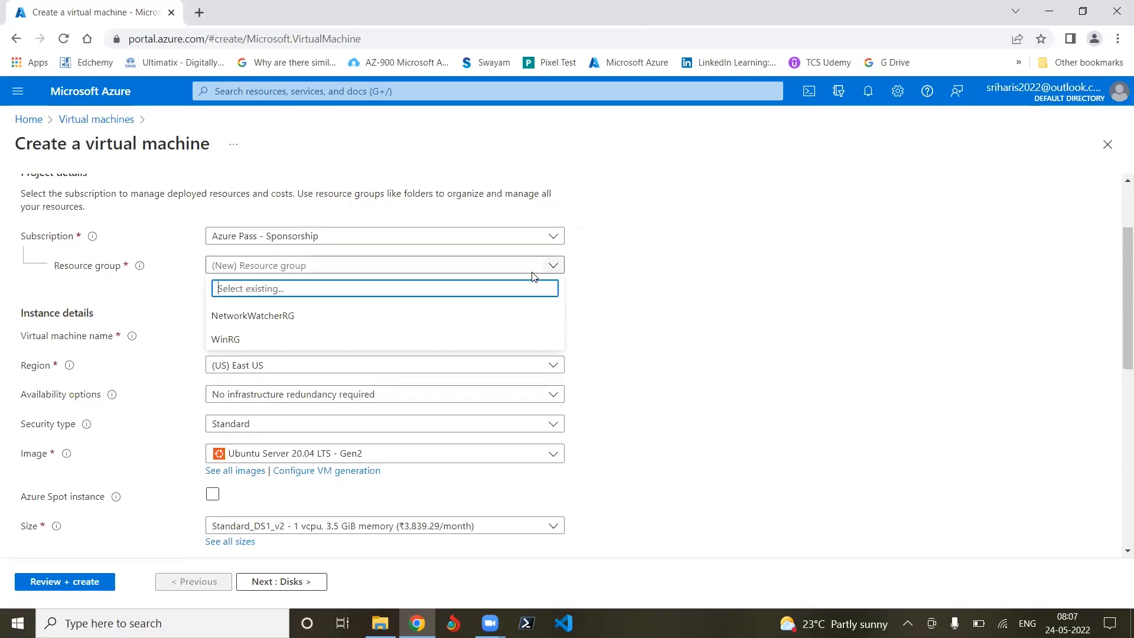
{"action": "left_click", "coordinate": [458, 347]}
{"action": "left_click", "coordinate": [470, 331]}
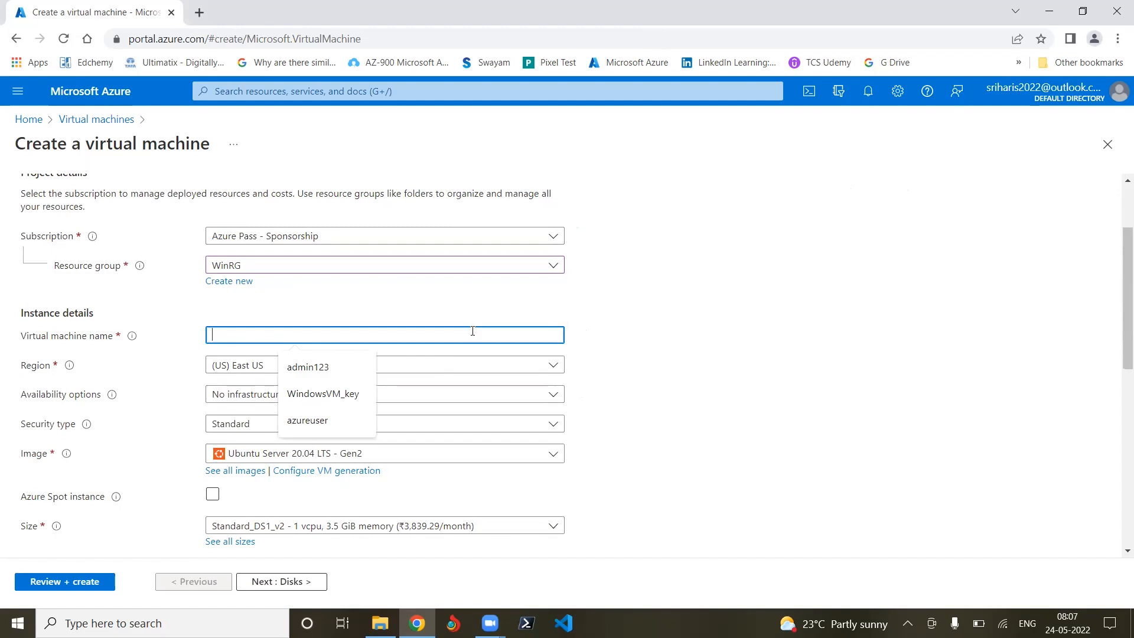
- Name the virtual machine WindowsVirtualmachine, removing the space so it validates
{"action": "type", "text": "Win"}
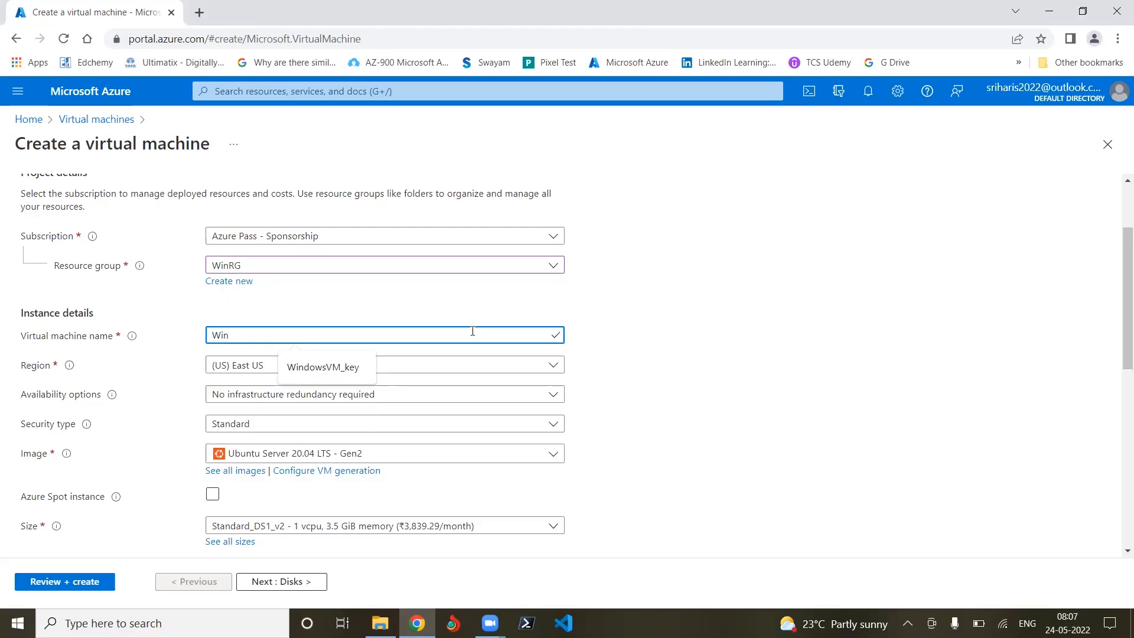
{"action": "type", "text": "dows Virtual"}
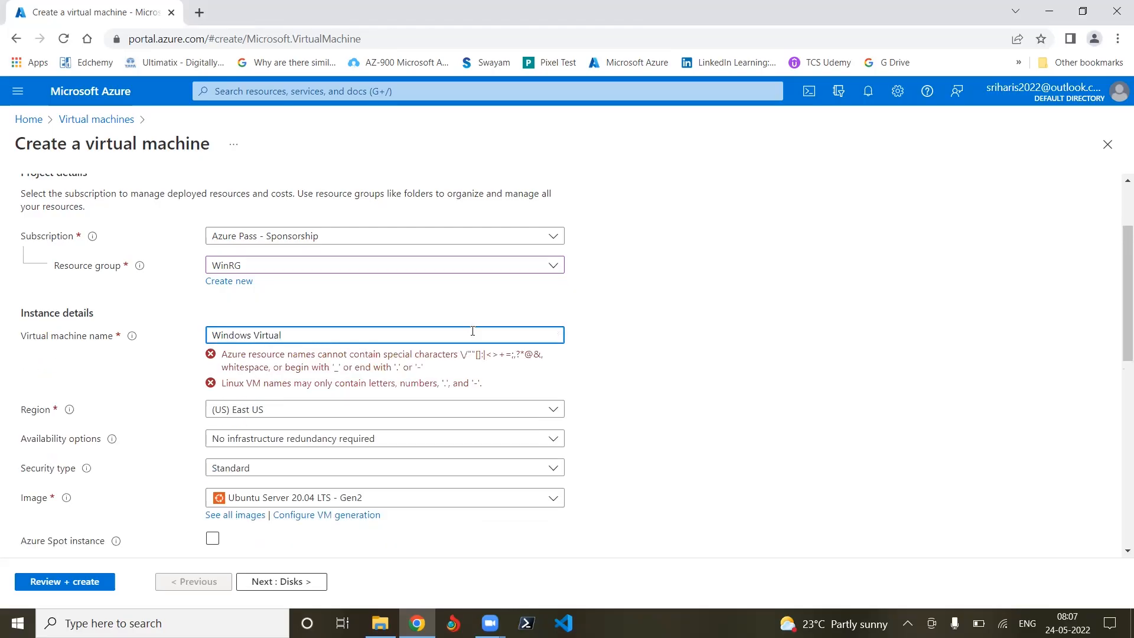
{"action": "type", "text": "machine"}
{"action": "key", "text": "ctrl+Left"}
{"action": "key", "text": "BackSpace"}
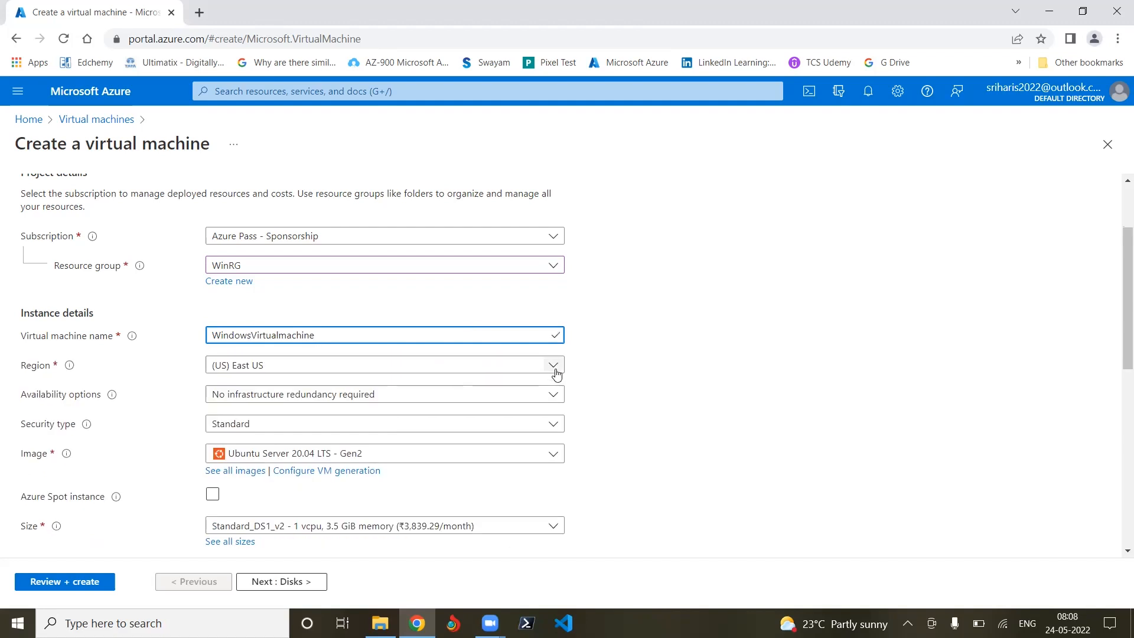
{"action": "left_click", "coordinate": [554, 367]}
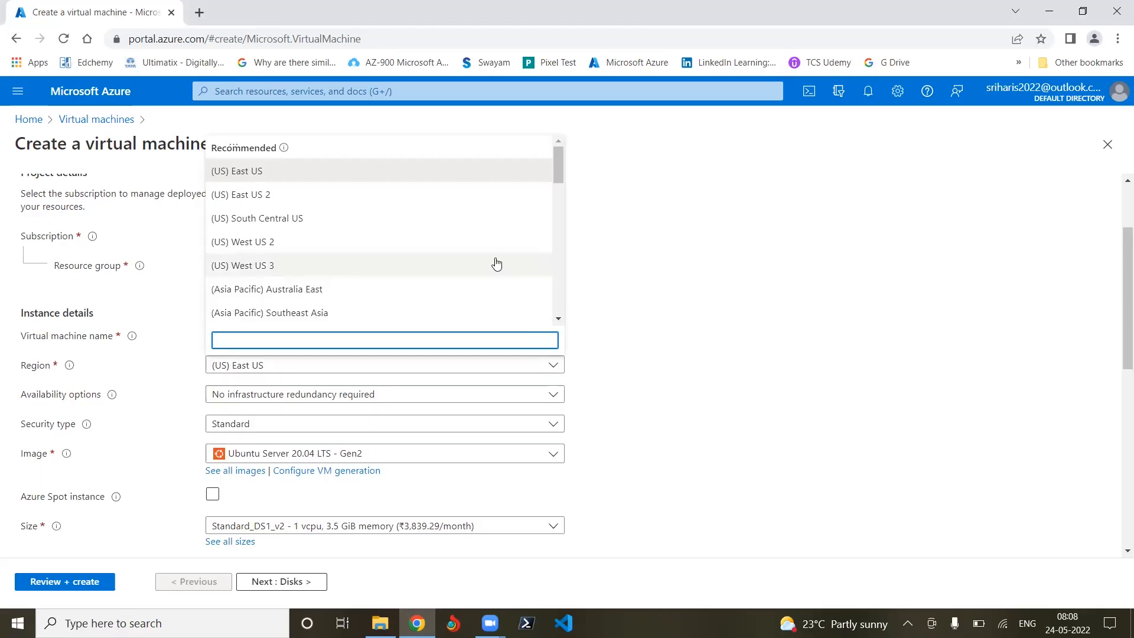
- Change the region from (US) East US to (Asia Pacific) Southeast Asia
{"action": "left_click", "coordinate": [640, 247]}
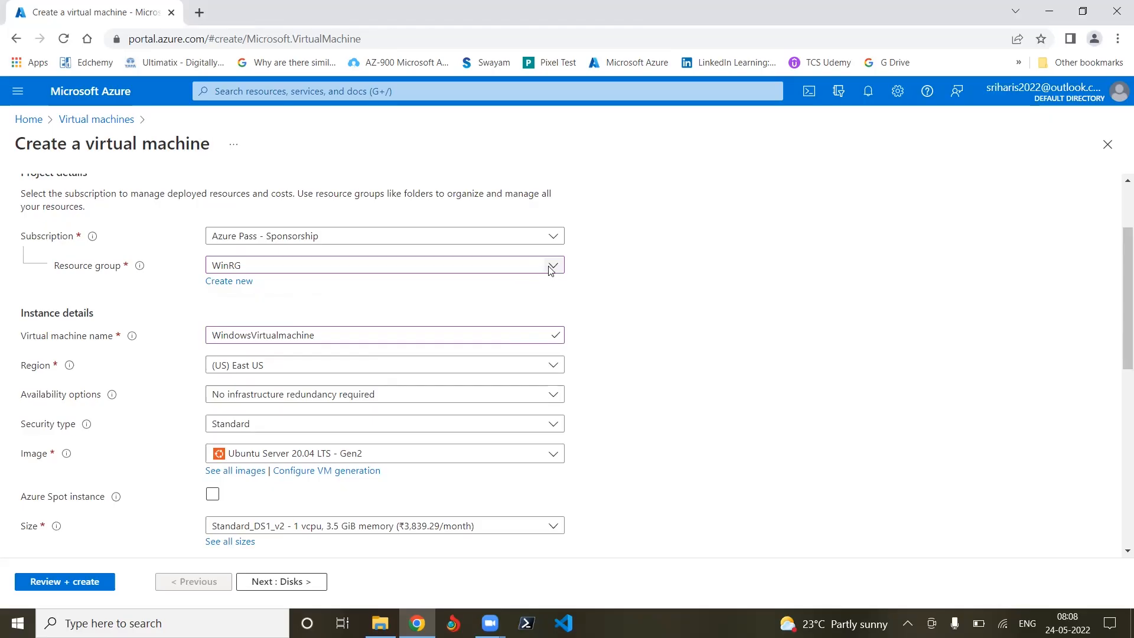
{"action": "left_click", "coordinate": [502, 368]}
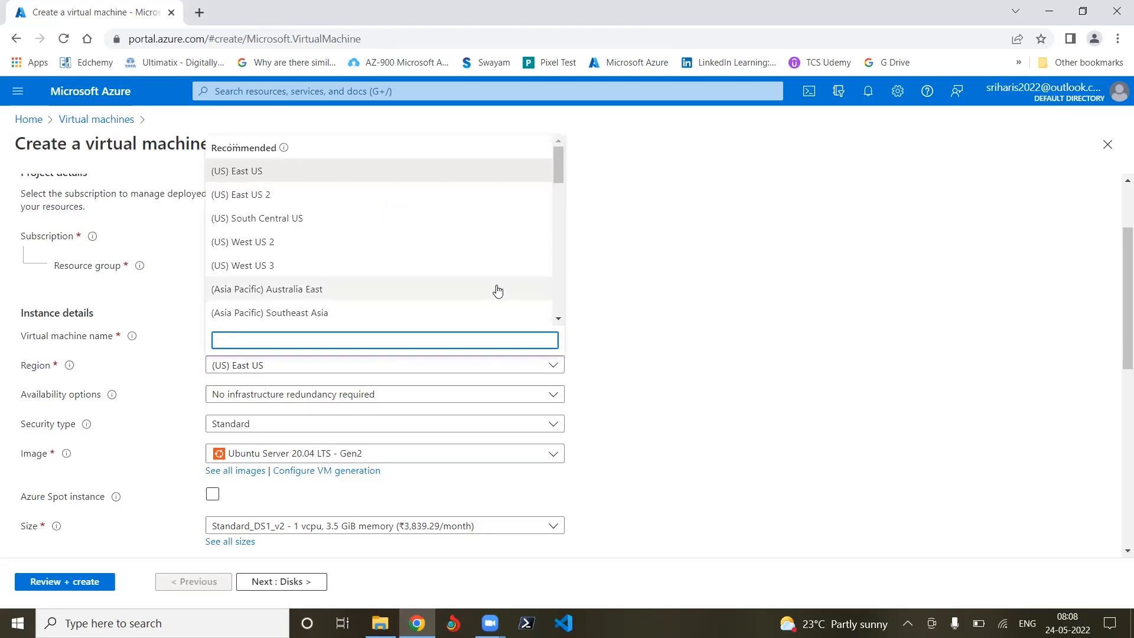
{"action": "scroll", "coordinate": [498, 292], "scroll_direction": "down", "scroll_amount": 8}
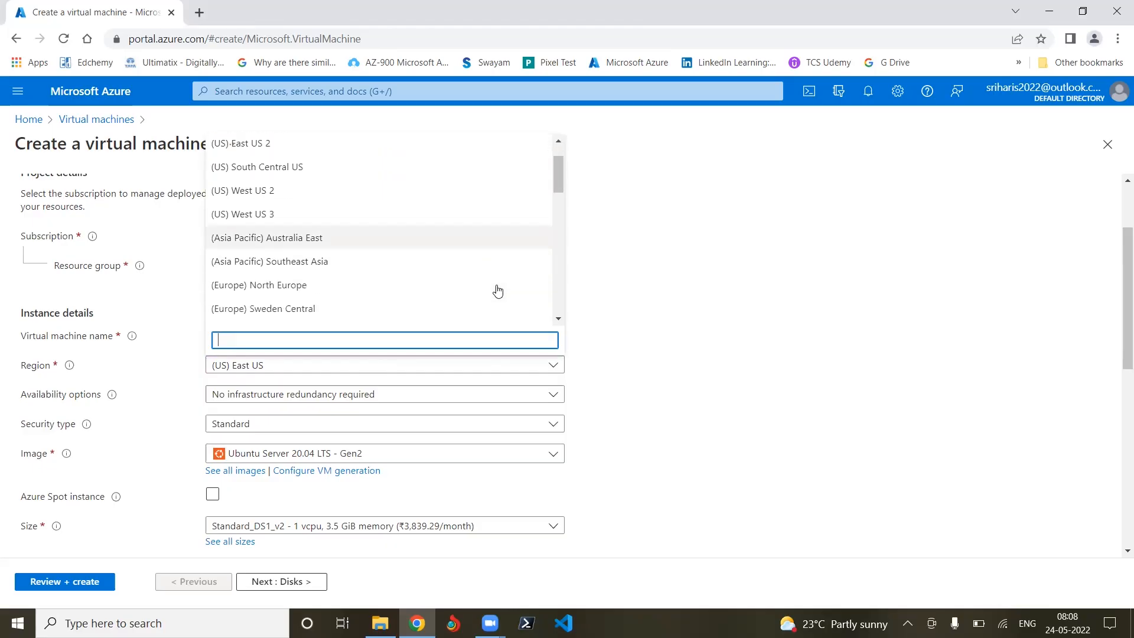
{"action": "scroll", "coordinate": [498, 291], "scroll_direction": "up", "scroll_amount": 8}
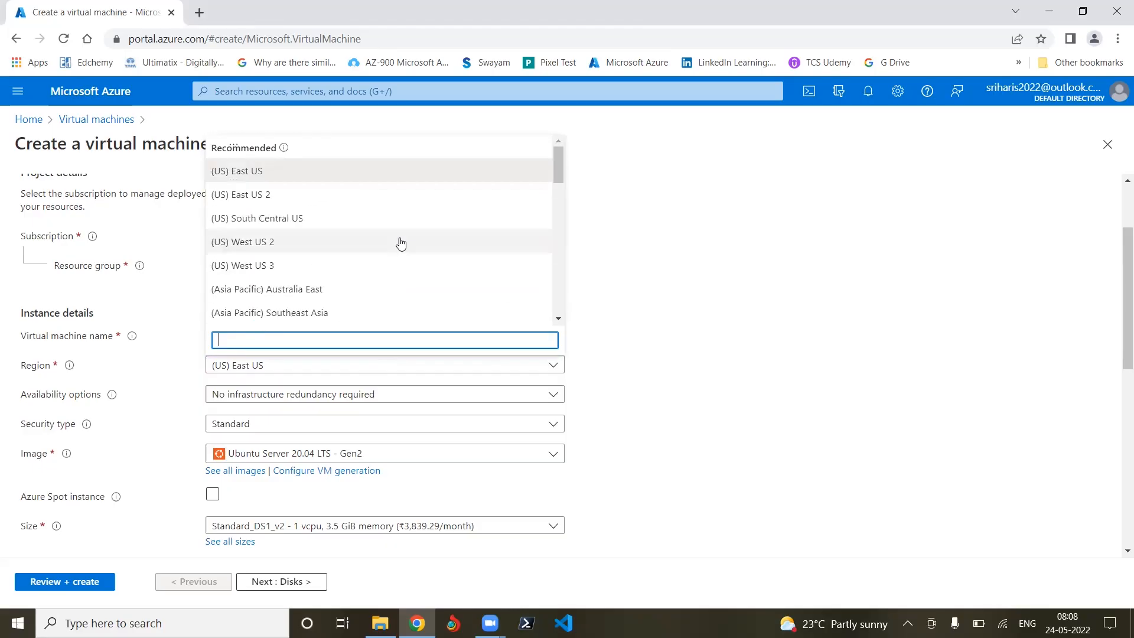
{"action": "scroll", "coordinate": [429, 282], "scroll_direction": "down", "scroll_amount": 1}
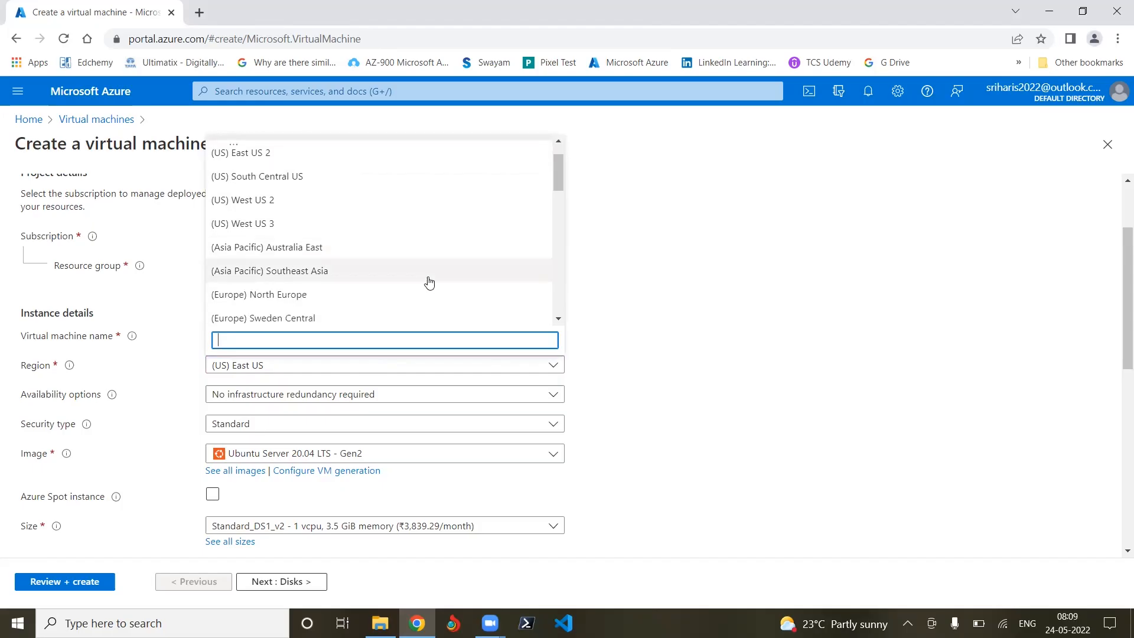
{"action": "left_click", "coordinate": [342, 271]}
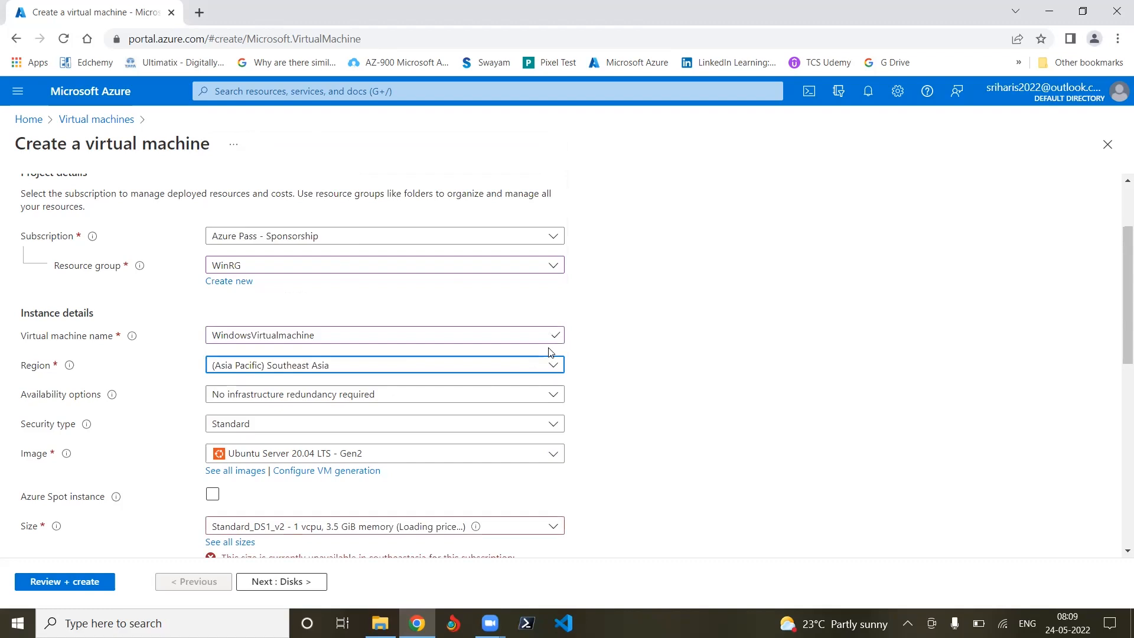
- Choose Availability zone redundancy and place the VM in Zone 1
{"action": "scroll", "coordinate": [718, 379], "scroll_direction": "down", "scroll_amount": 2}
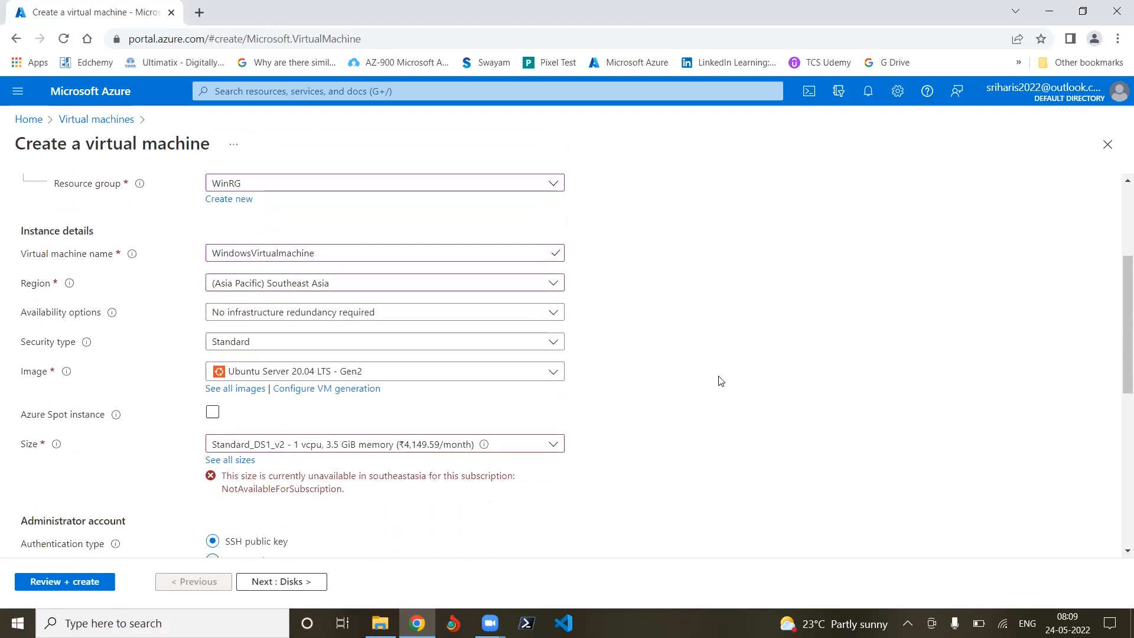
{"action": "left_click", "coordinate": [524, 303]}
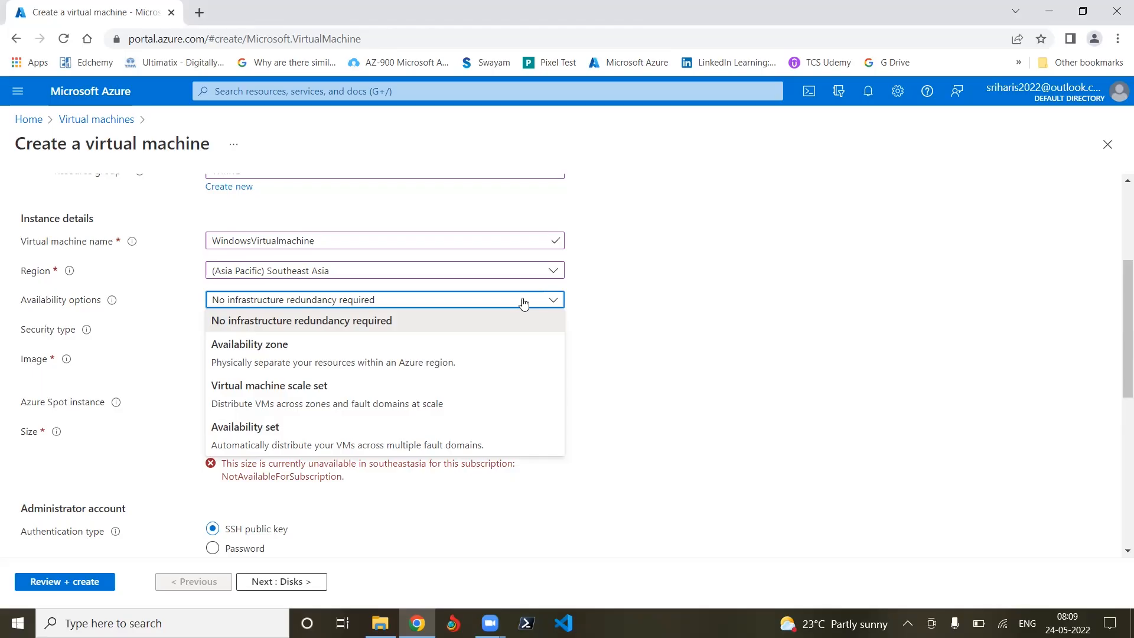
{"action": "left_click", "coordinate": [457, 351]}
{"action": "left_click", "coordinate": [469, 331]}
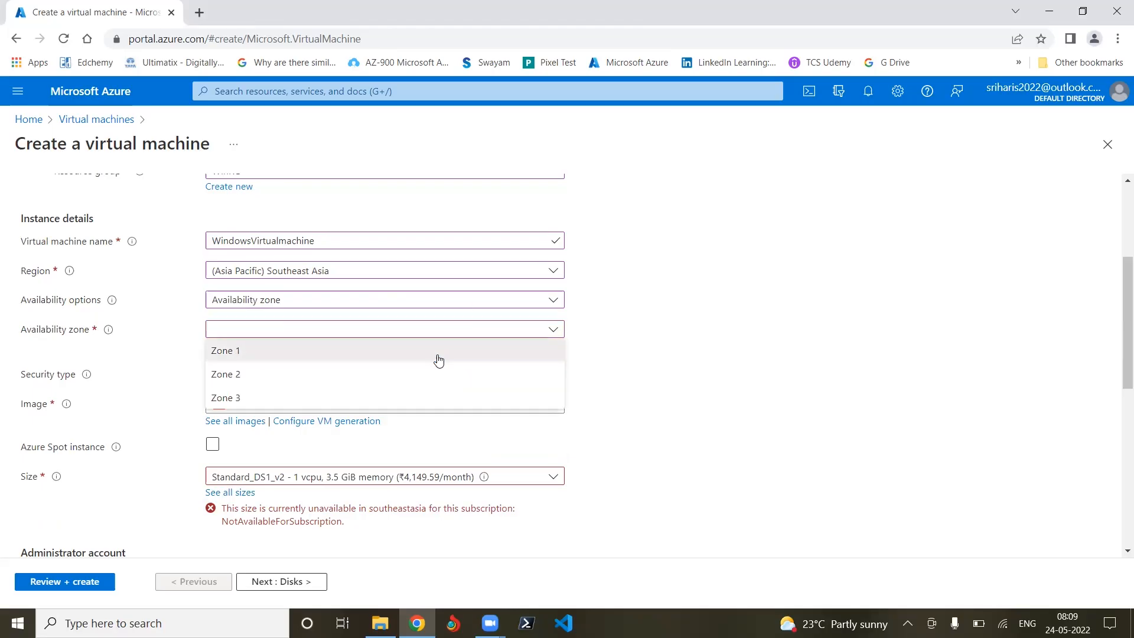
{"action": "left_click", "coordinate": [440, 352]}
{"action": "left_click", "coordinate": [462, 306]}
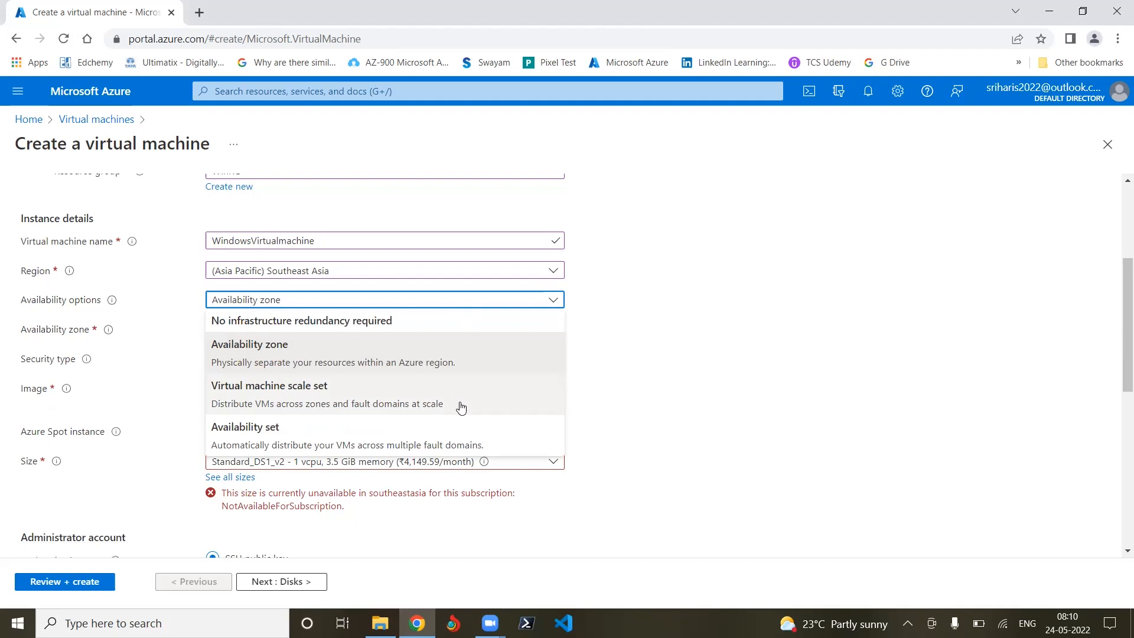
{"action": "left_click", "coordinate": [766, 362]}
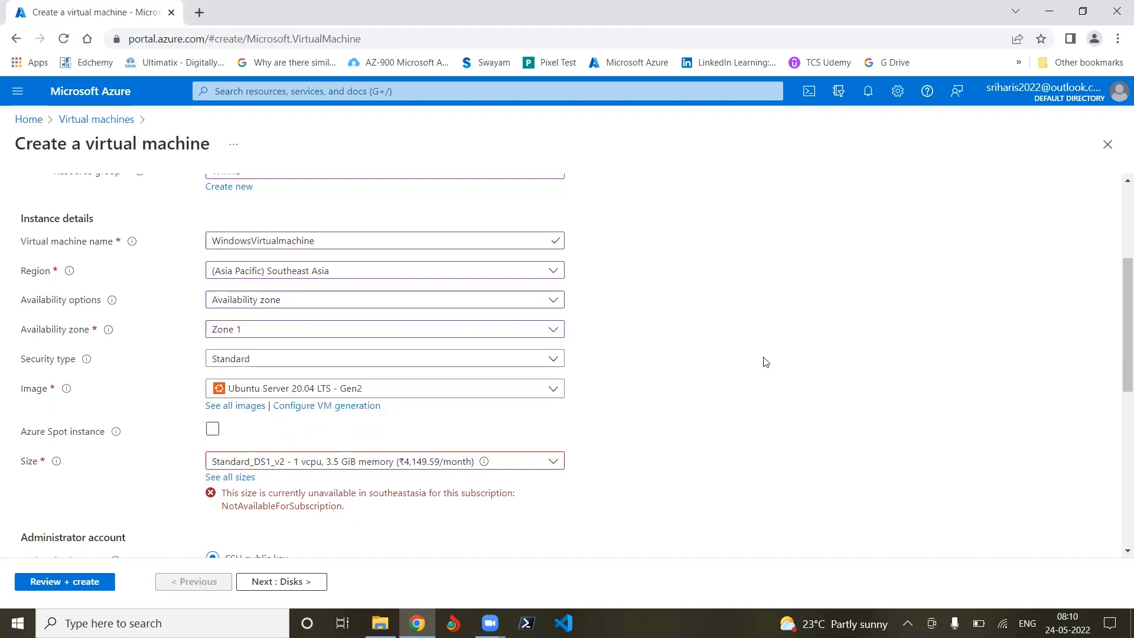
{"action": "left_click", "coordinate": [544, 362]}
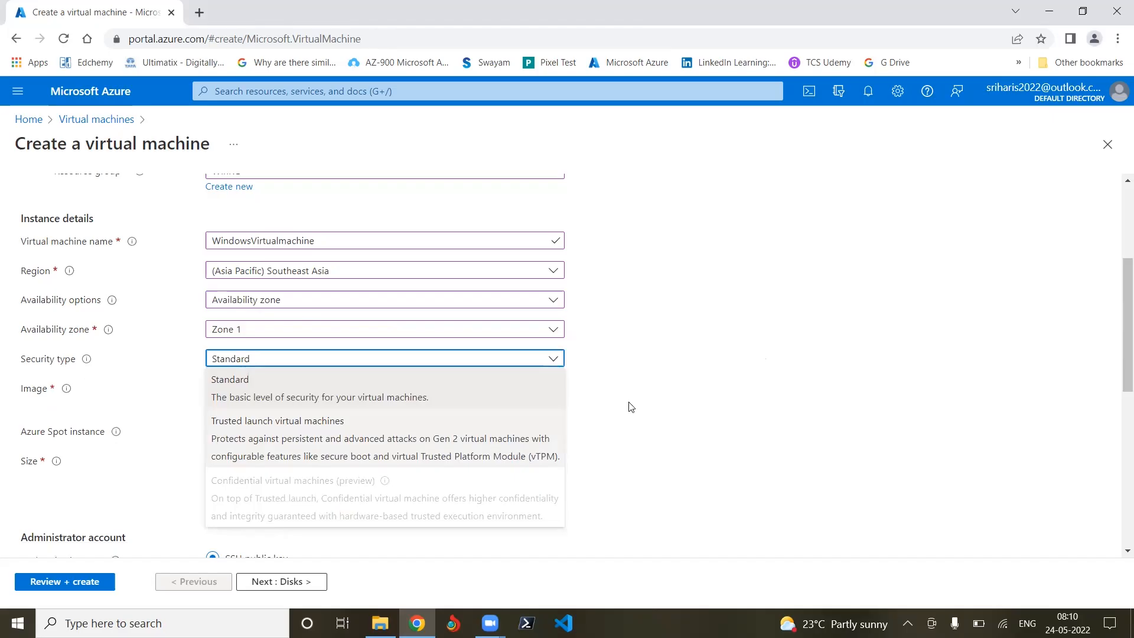
- Keep Standard security type and bring up the full marketplace image catalogue
{"action": "left_click", "coordinate": [661, 407]}
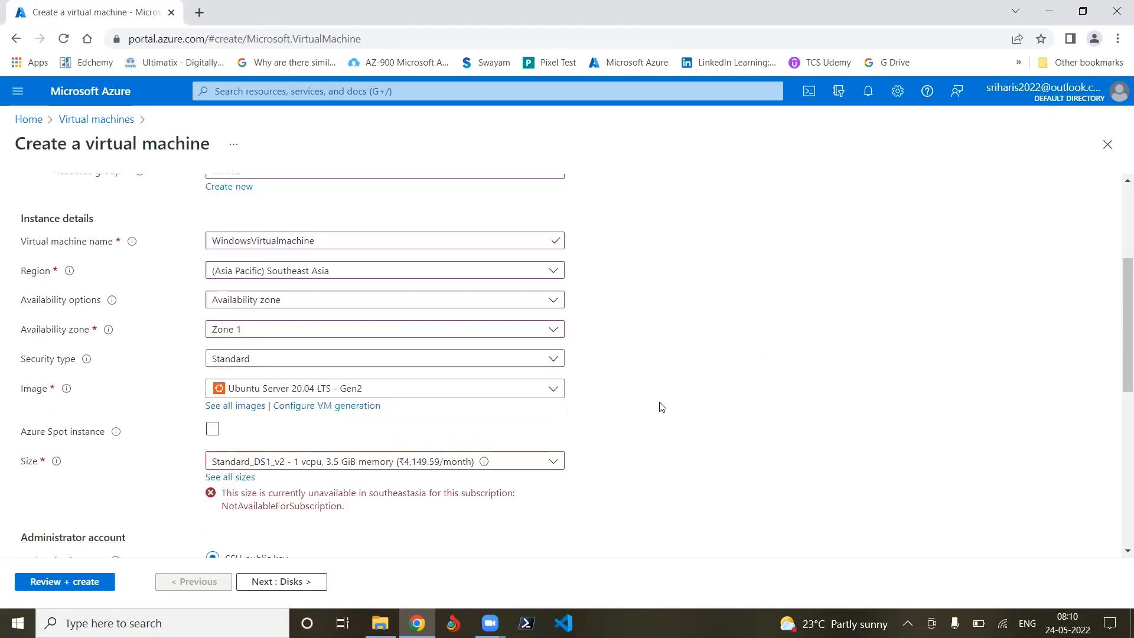
{"action": "left_click", "coordinate": [558, 394]}
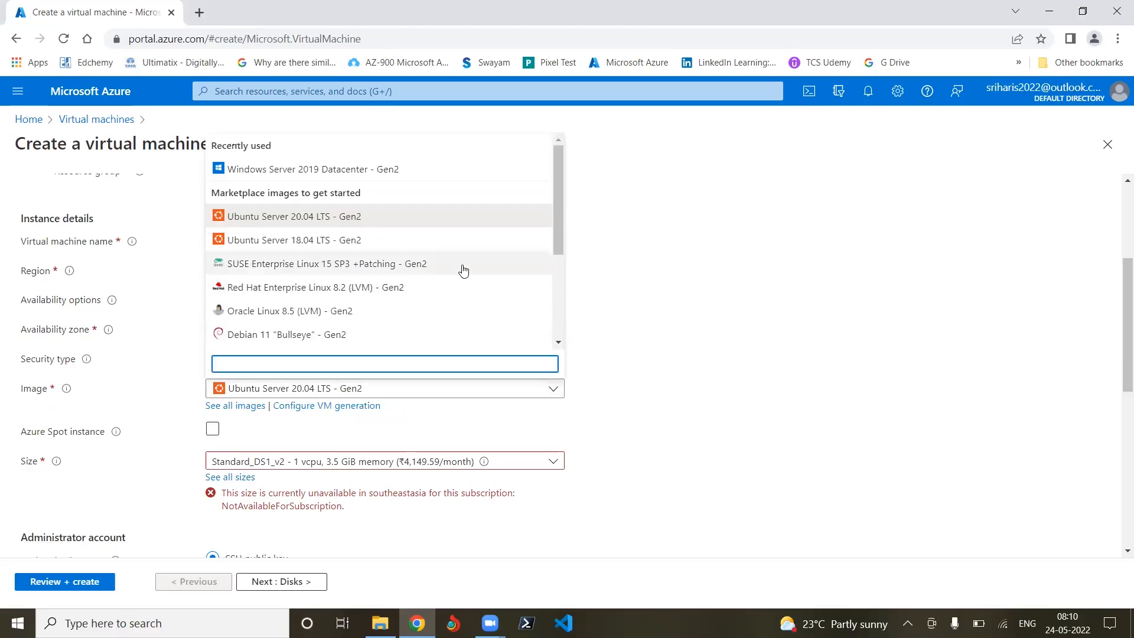
{"action": "scroll", "coordinate": [463, 271], "scroll_direction": "down", "scroll_amount": 2}
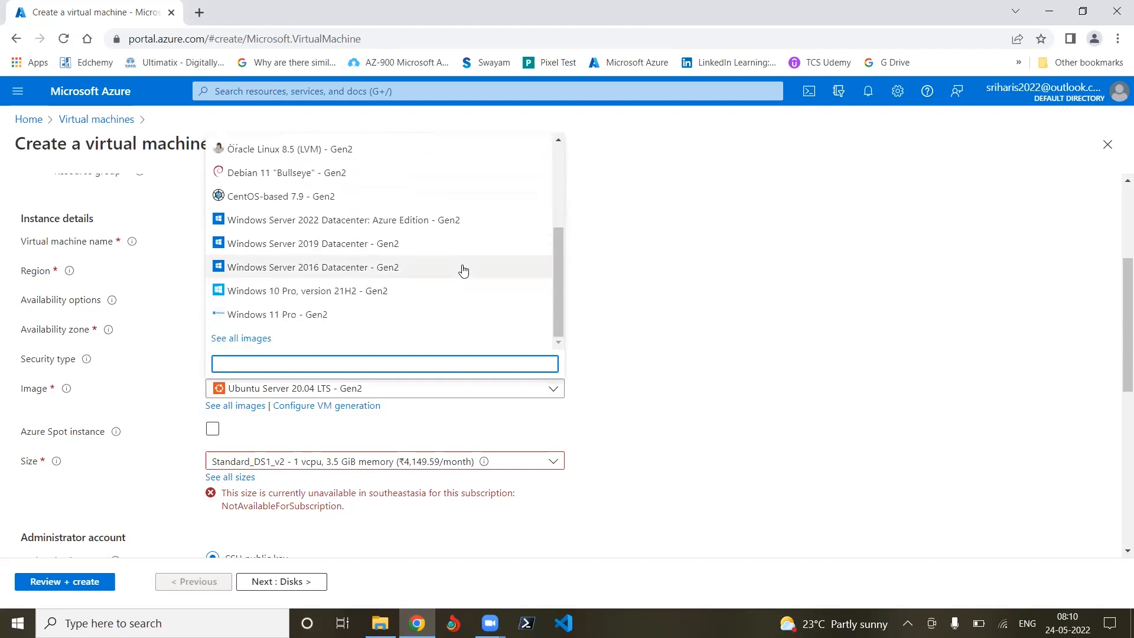
{"action": "left_click", "coordinate": [390, 338]}
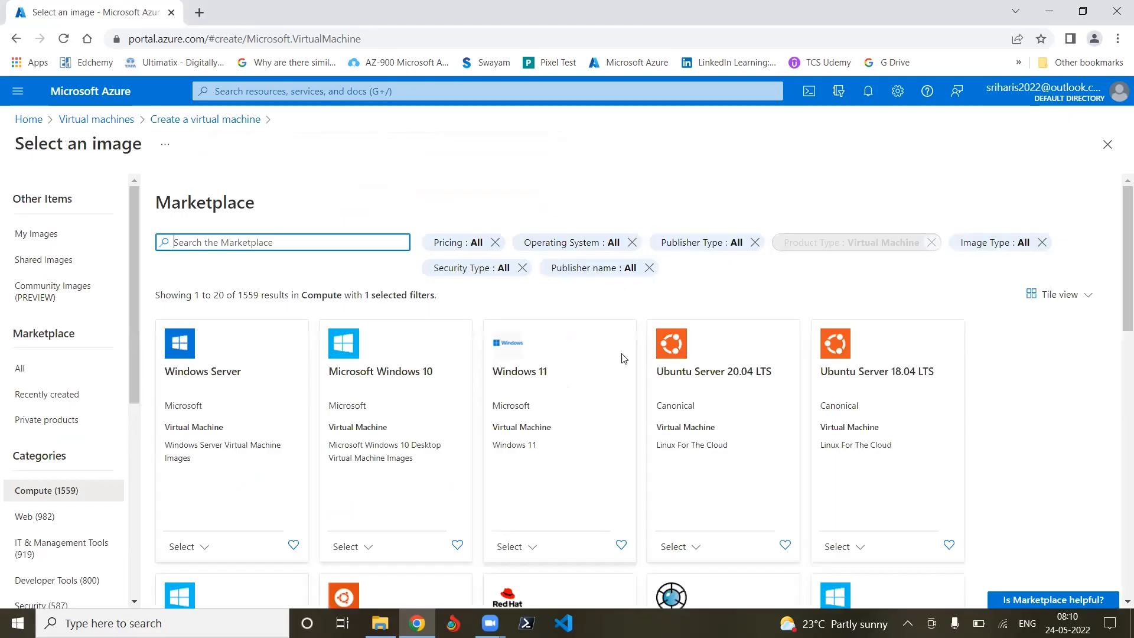
- Pick Windows Server 2019 Datacenter - x64 Gen 2 from the Windows Server image versions
{"action": "scroll", "coordinate": [624, 358], "scroll_direction": "down", "scroll_amount": 5}
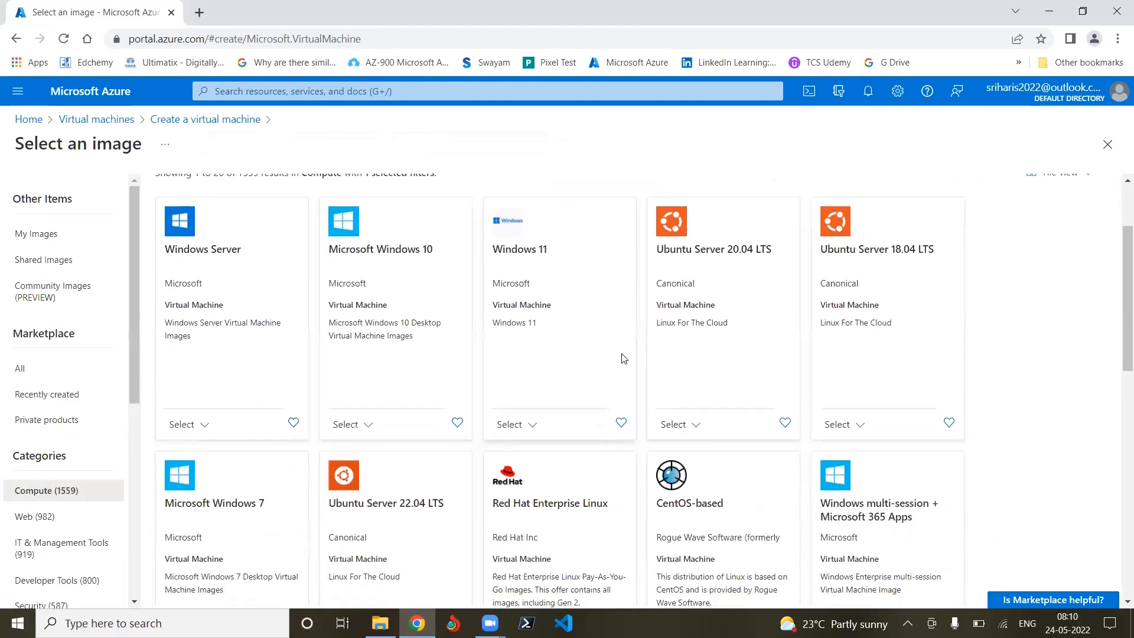
{"action": "scroll", "coordinate": [624, 359], "scroll_direction": "down", "scroll_amount": 1}
{"action": "scroll", "coordinate": [623, 359], "scroll_direction": "down", "scroll_amount": 8}
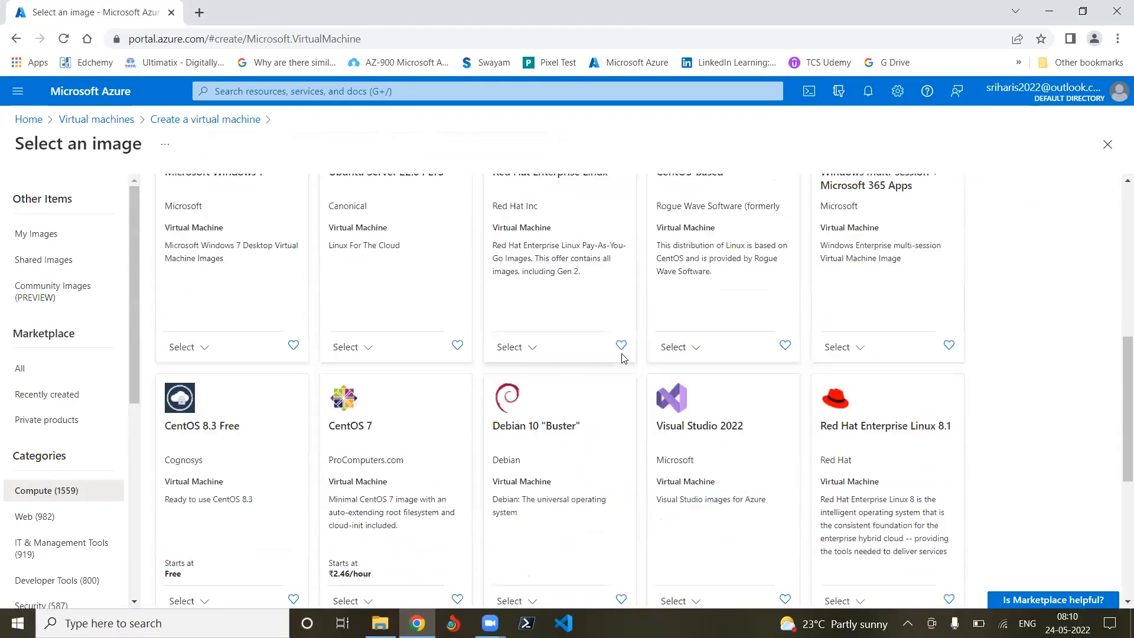
{"action": "scroll", "coordinate": [623, 358], "scroll_direction": "up", "scroll_amount": 10}
{"action": "scroll", "coordinate": [622, 357], "scroll_direction": "up", "scroll_amount": 4}
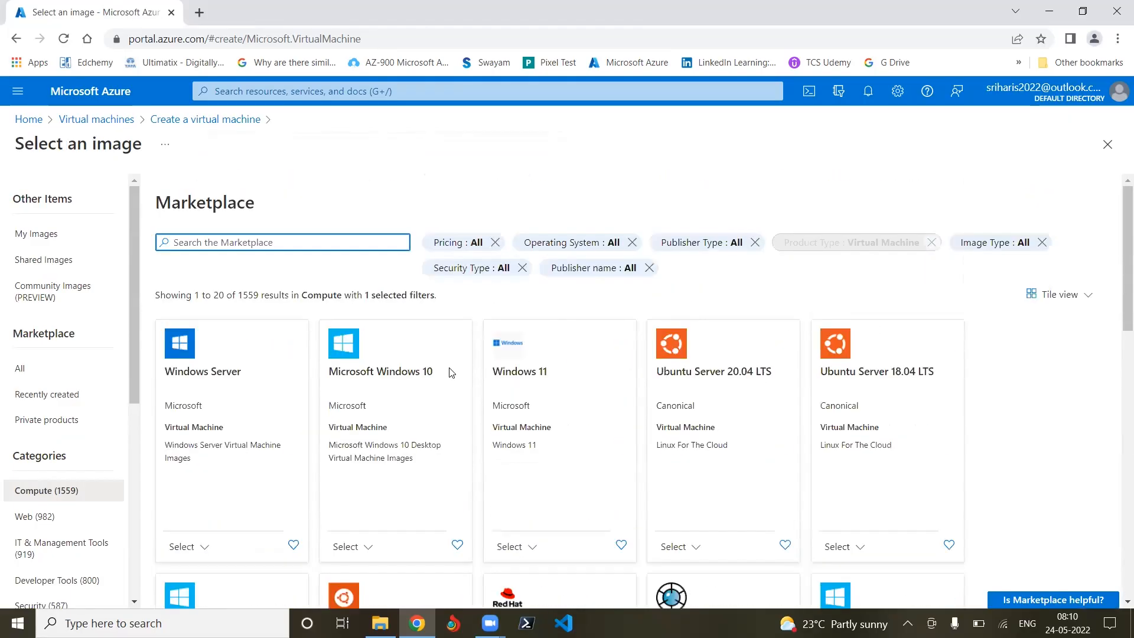
{"action": "left_click", "coordinate": [199, 549]}
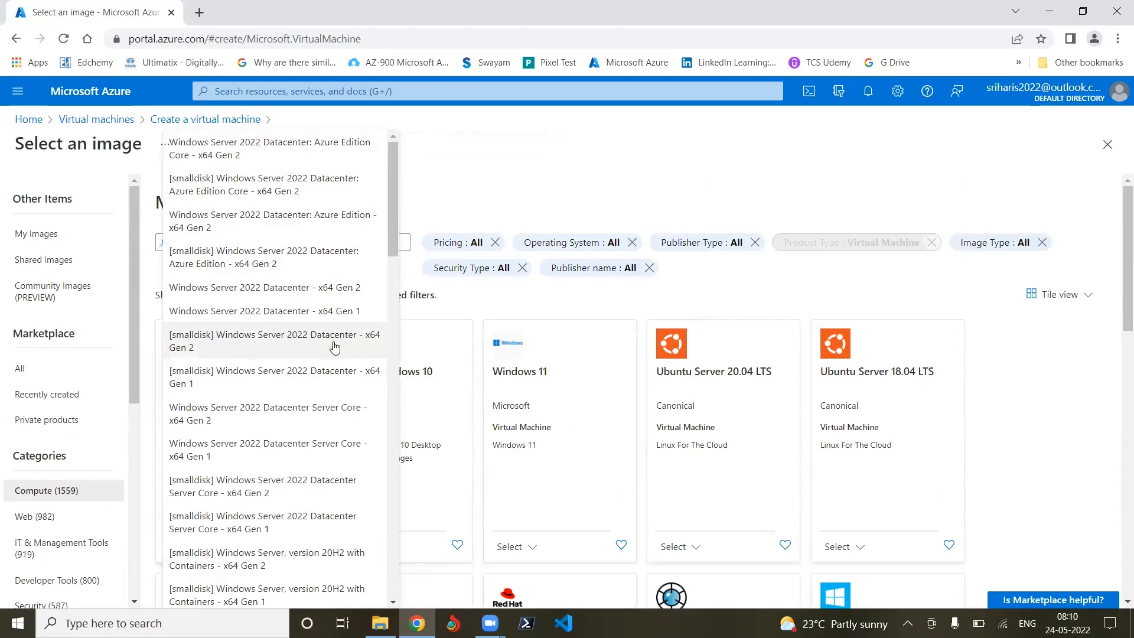
{"action": "scroll", "coordinate": [327, 375], "scroll_direction": "down", "scroll_amount": 3}
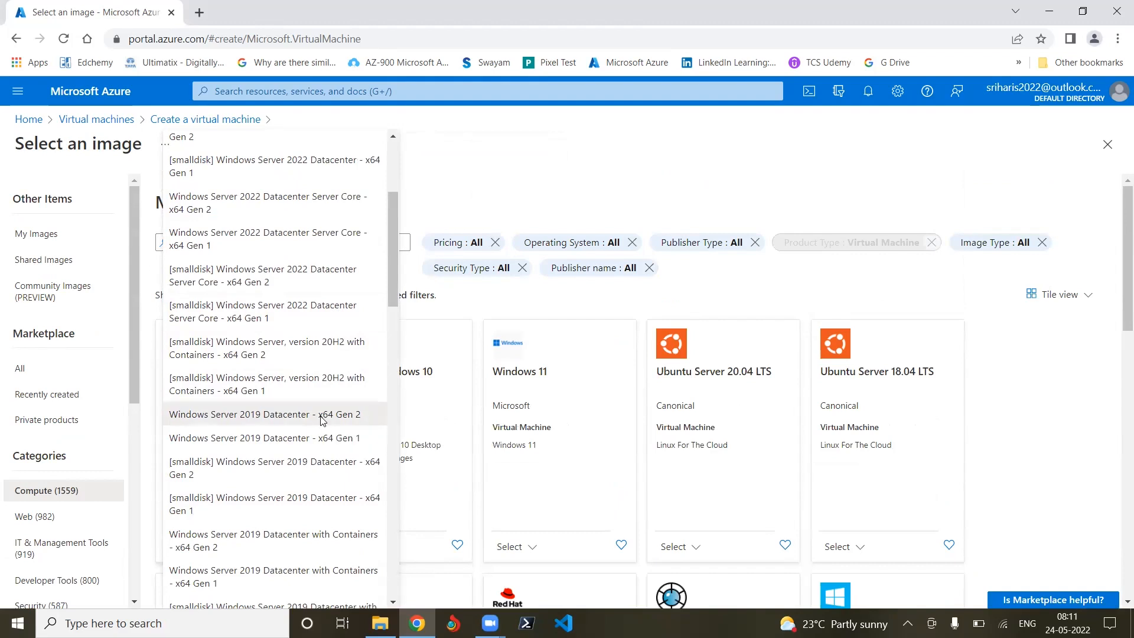
{"action": "left_click", "coordinate": [322, 415]}
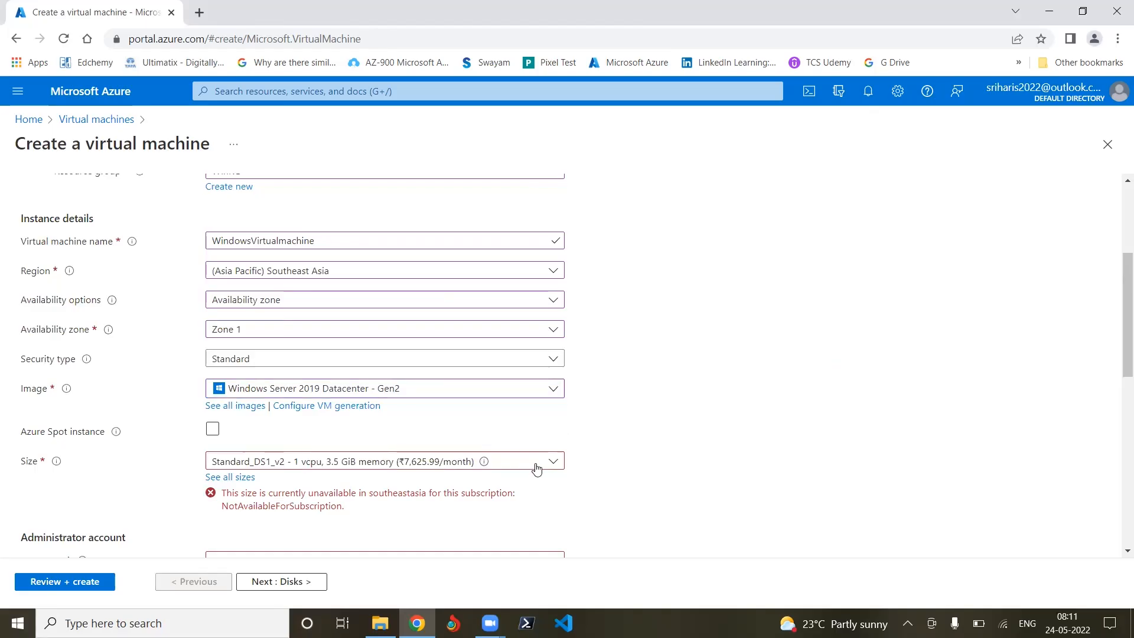
- Set availability to no infrastructure redundancy required and region to (US) East US 2
{"action": "left_click", "coordinate": [493, 300]}
{"action": "left_click", "coordinate": [467, 326]}
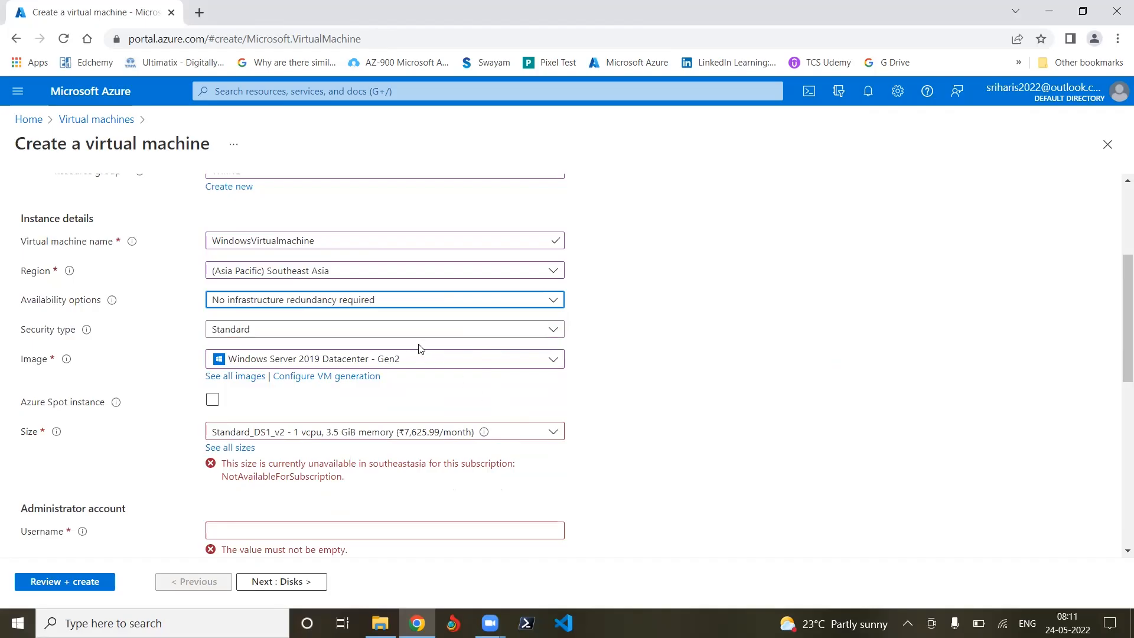
{"action": "left_click", "coordinate": [477, 274]}
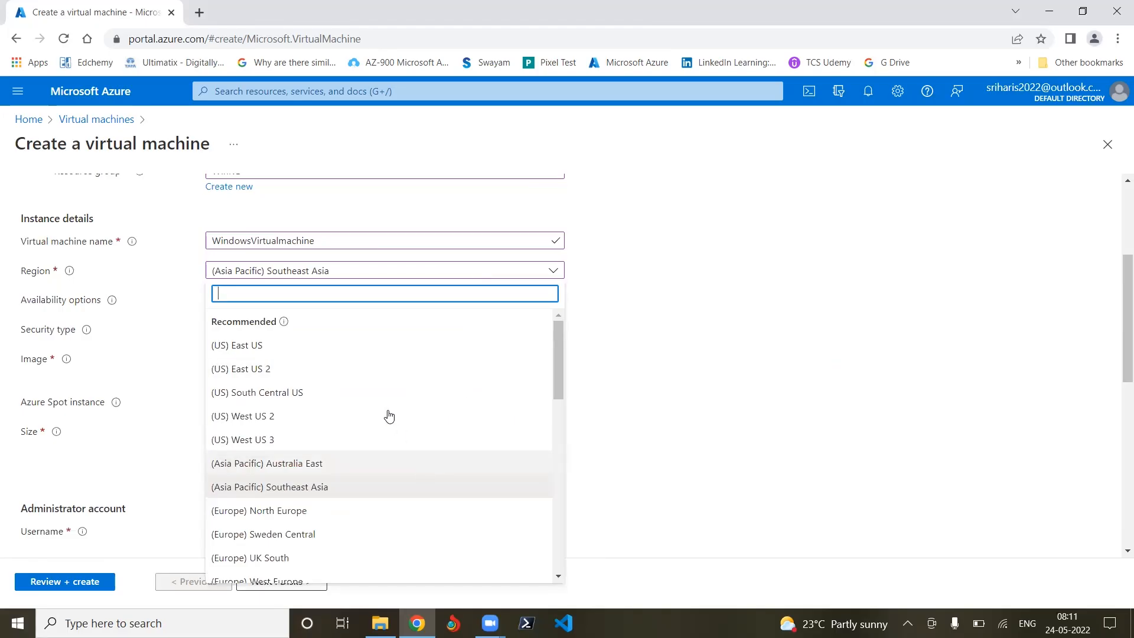
{"action": "left_click", "coordinate": [386, 368]}
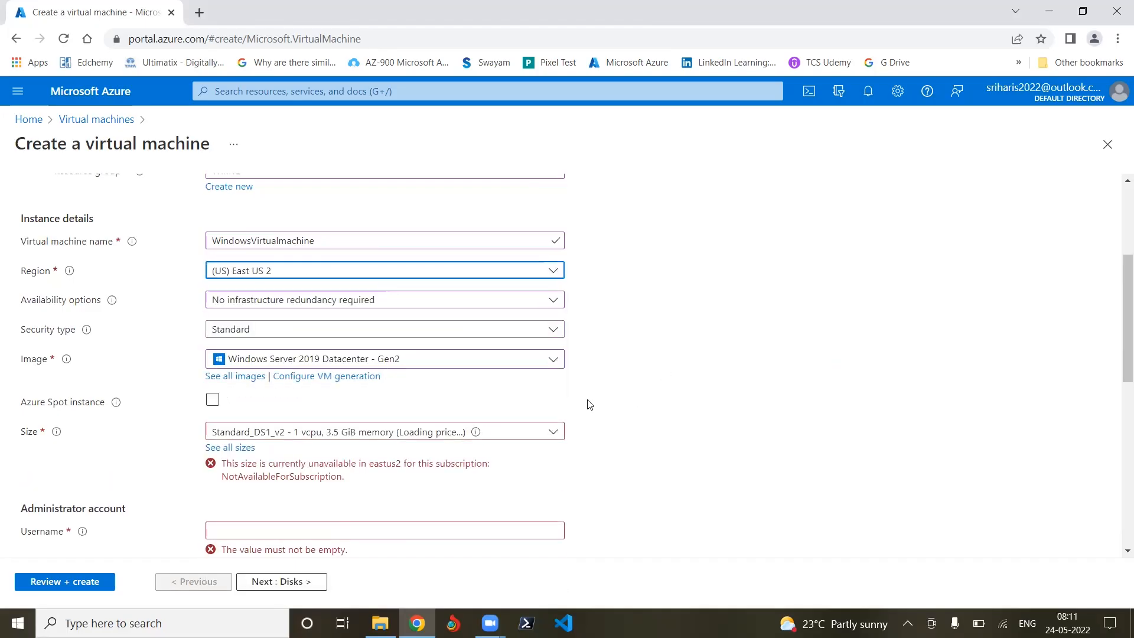
{"action": "left_click", "coordinate": [526, 437]}
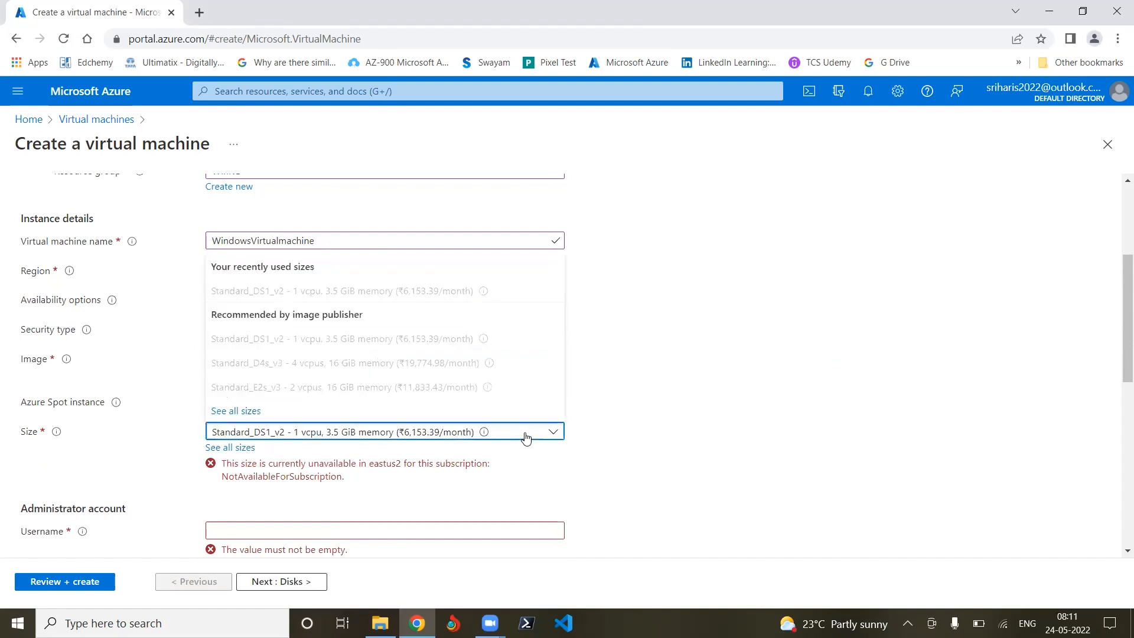
- Choose the D-Series v5 size Standard_D2as_v5 with 2 vcpus and 8 GiB memory
{"action": "left_click", "coordinate": [375, 417]}
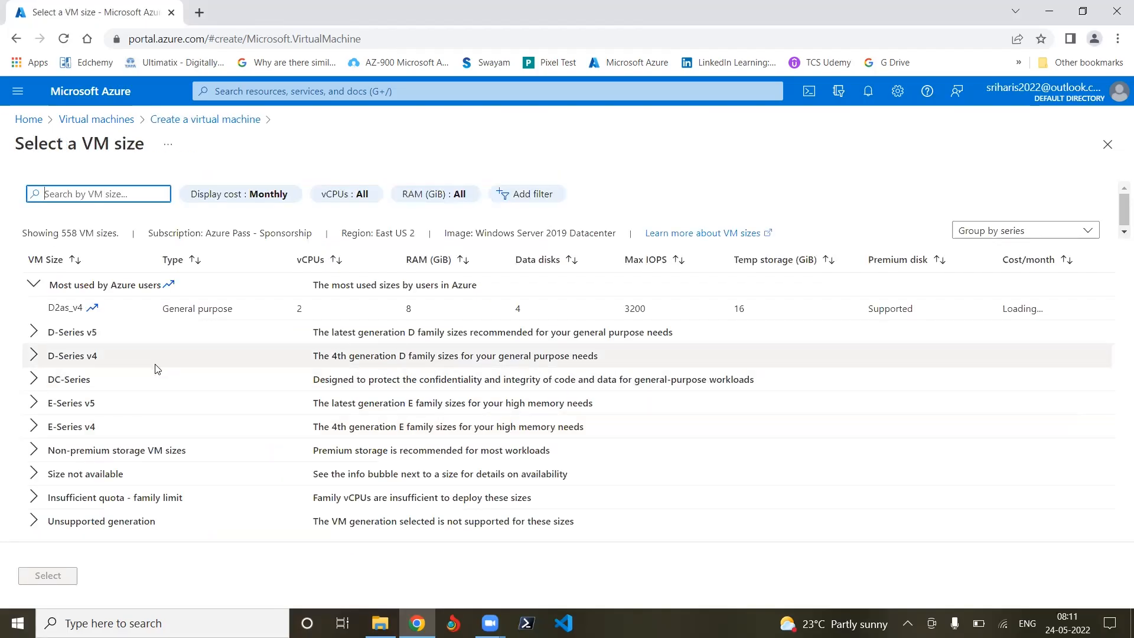
{"action": "left_click", "coordinate": [33, 335]}
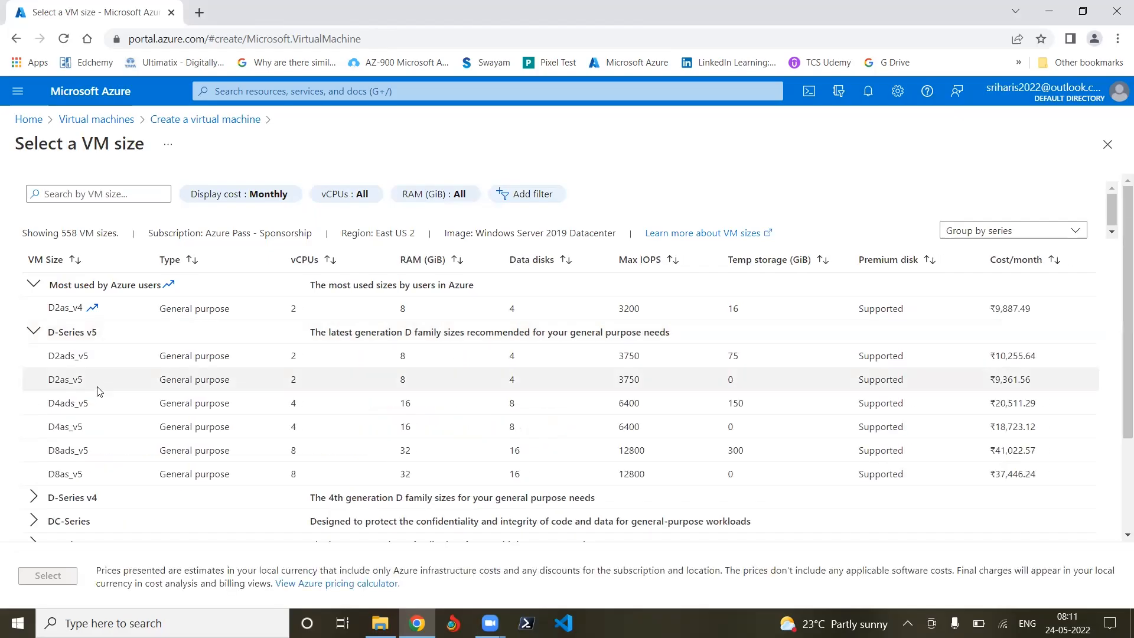
{"action": "left_click", "coordinate": [99, 388]}
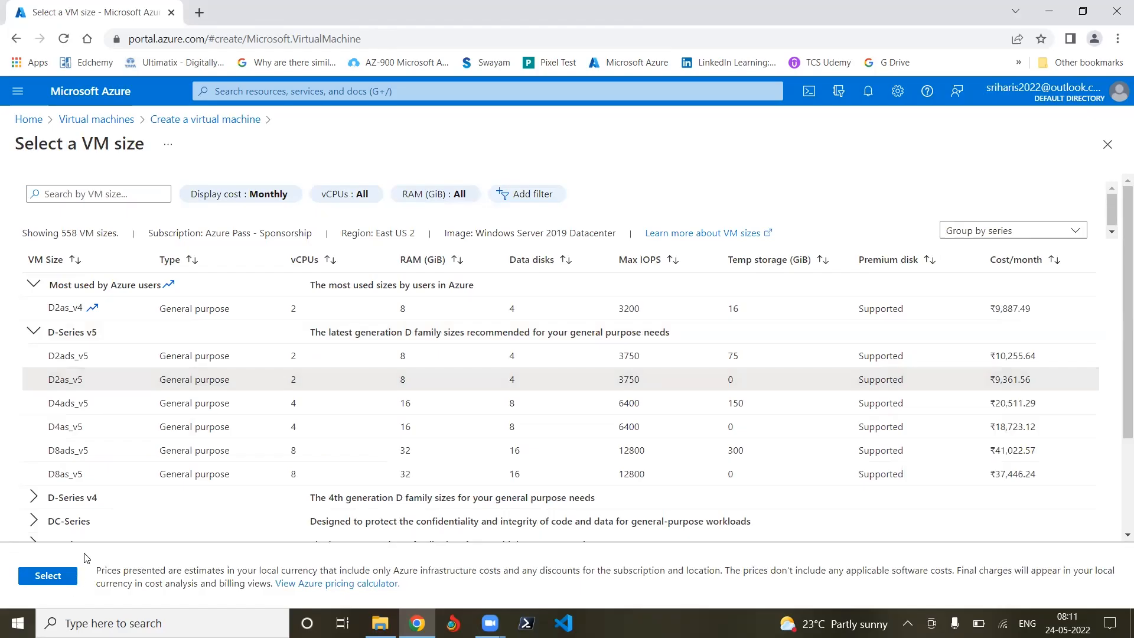
{"action": "left_click", "coordinate": [50, 577]}
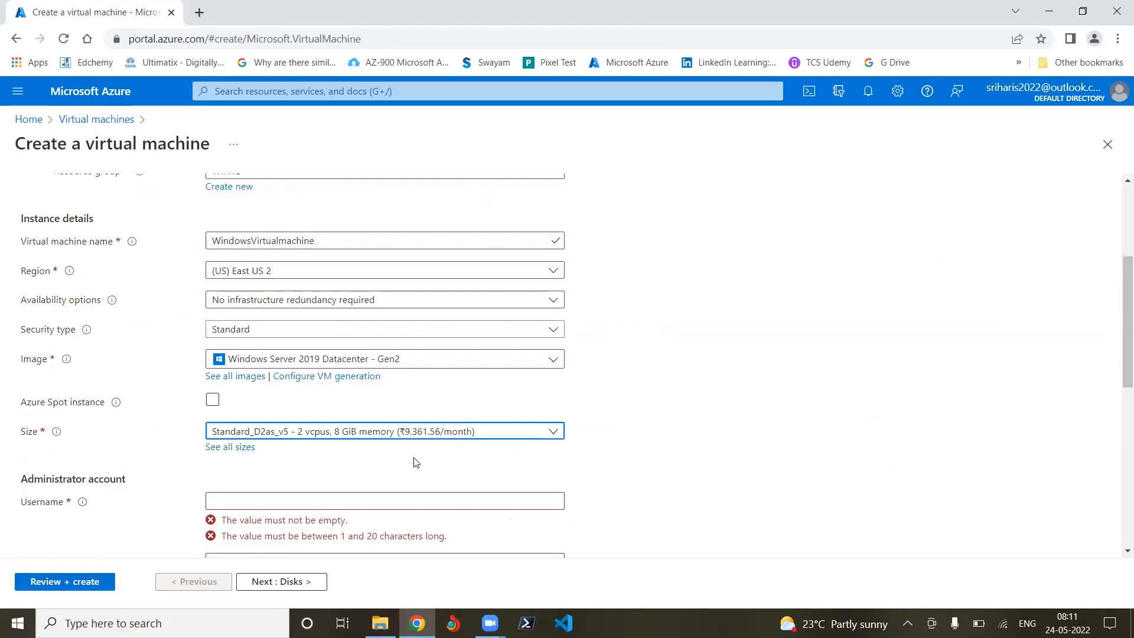
- Start entering the administrator username, then bring up File Explorer's frequent folders list
{"action": "scroll", "coordinate": [785, 417], "scroll_direction": "down", "scroll_amount": 2}
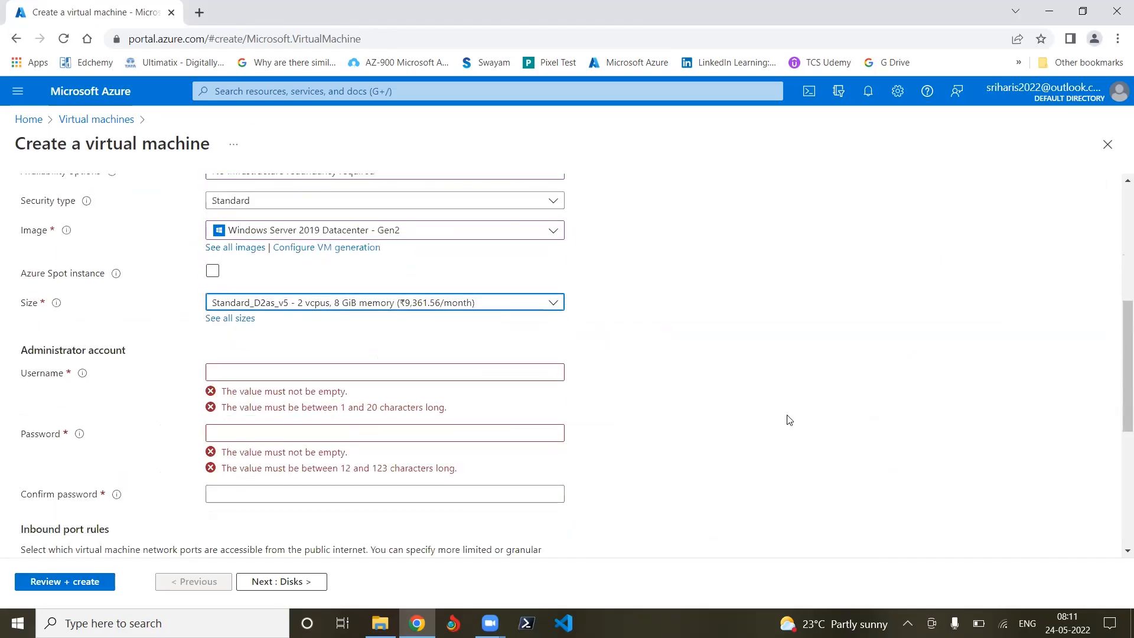
{"action": "left_click", "coordinate": [528, 362]}
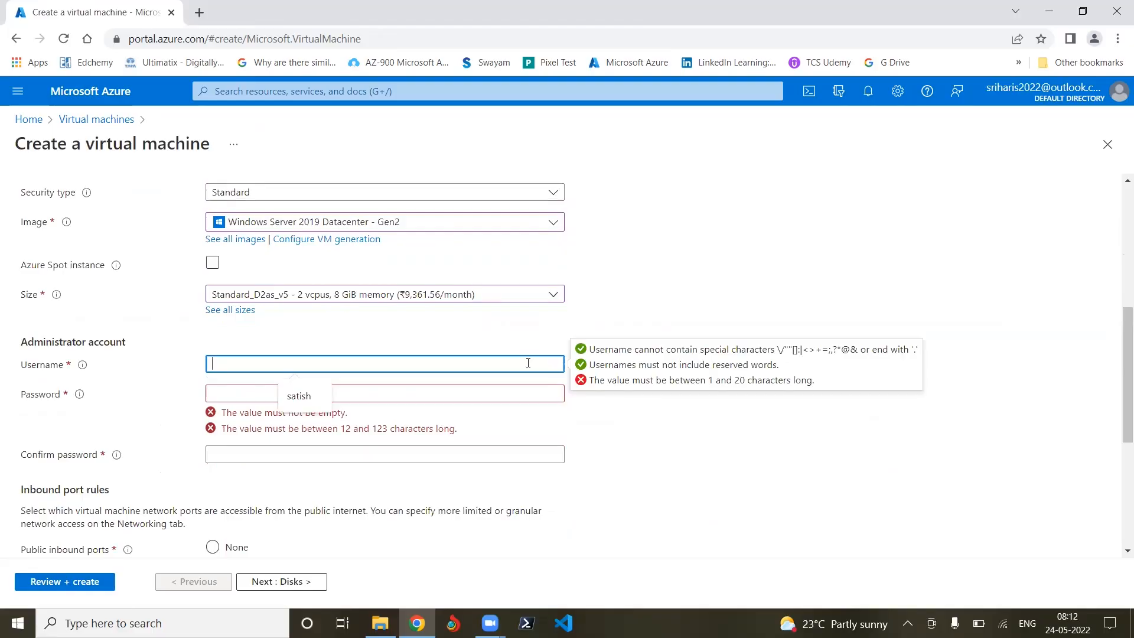
{"action": "type", "text": "adi"}
{"action": "key", "text": "BackSpace"}
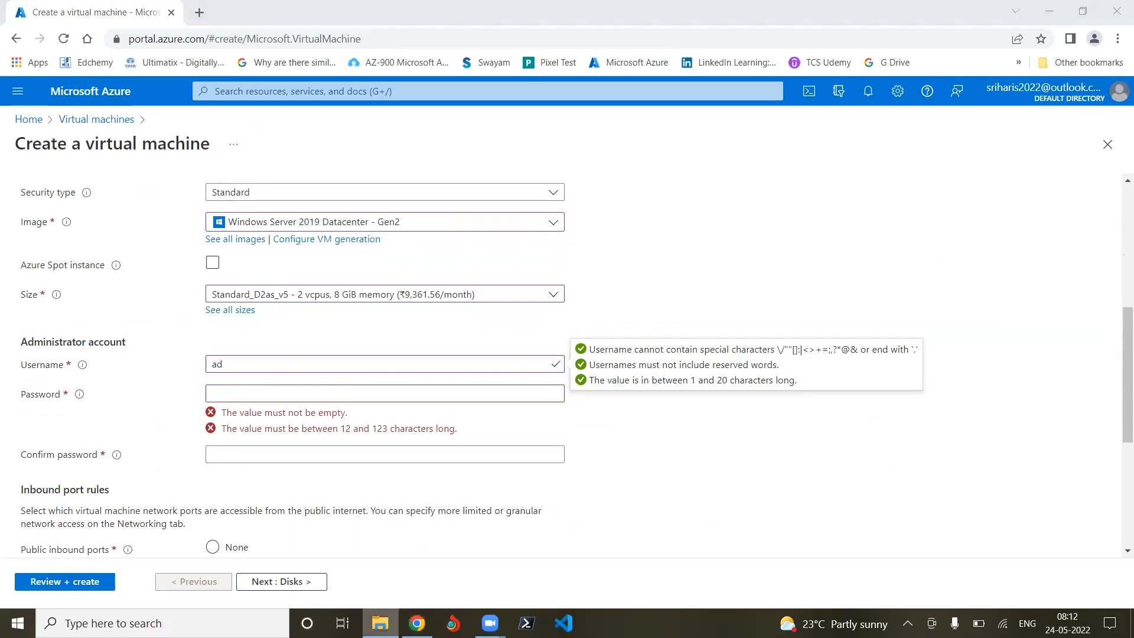
{"action": "right_click", "coordinate": [380, 623]}
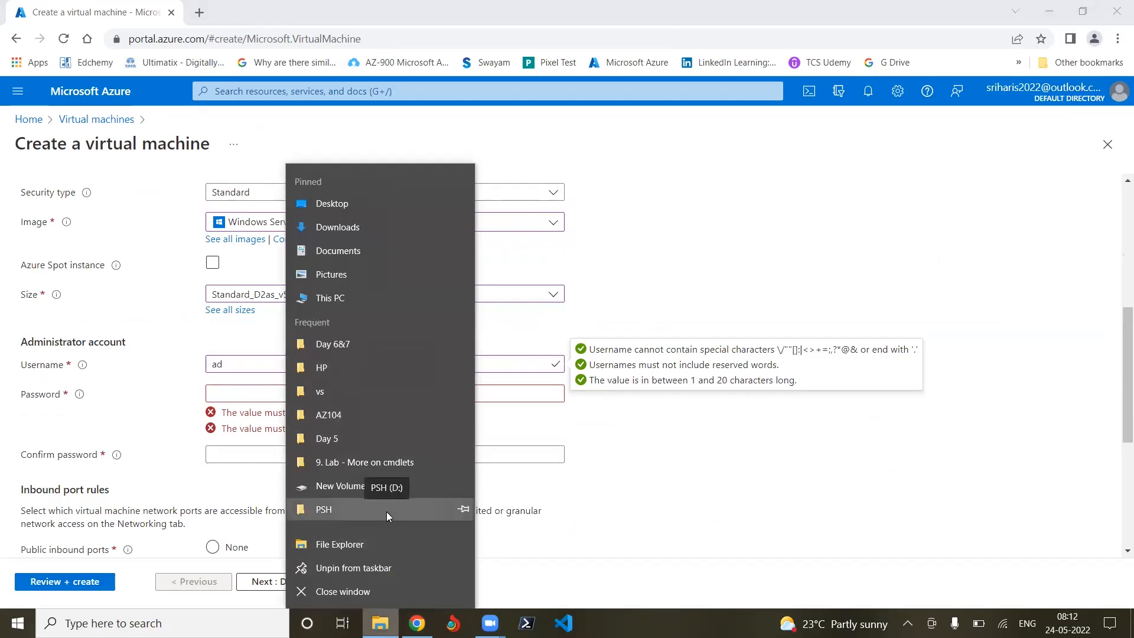
- Open the Cre notes file from the AZ104 folder in Notepad
{"action": "left_click", "coordinate": [390, 418]}
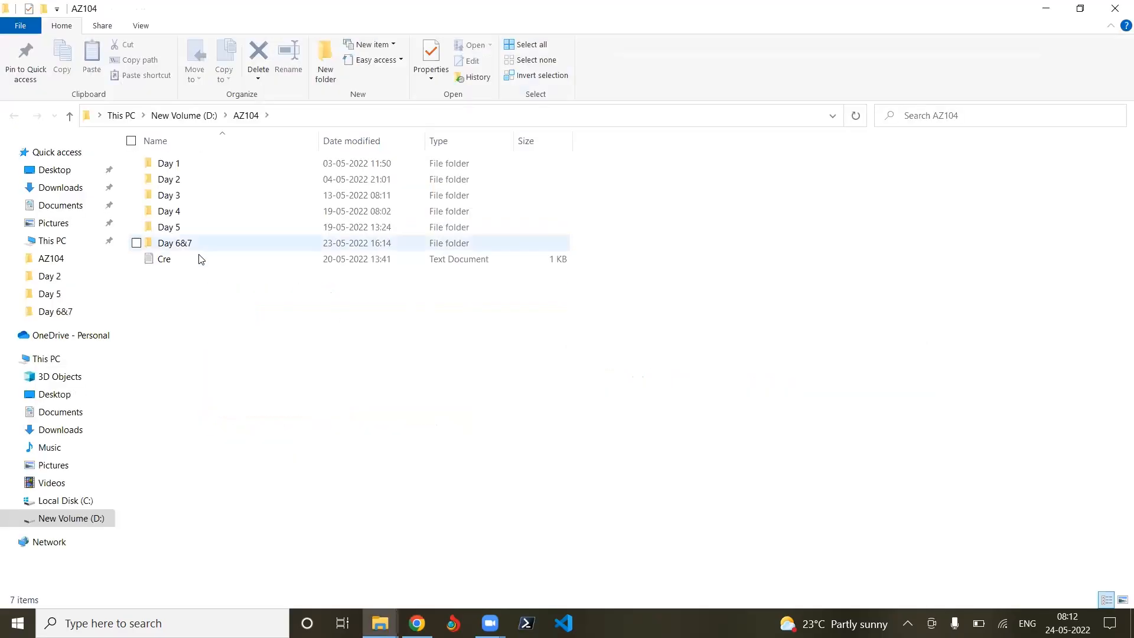
{"action": "left_click", "coordinate": [200, 260]}
{"action": "double_click", "coordinate": [199, 258]}
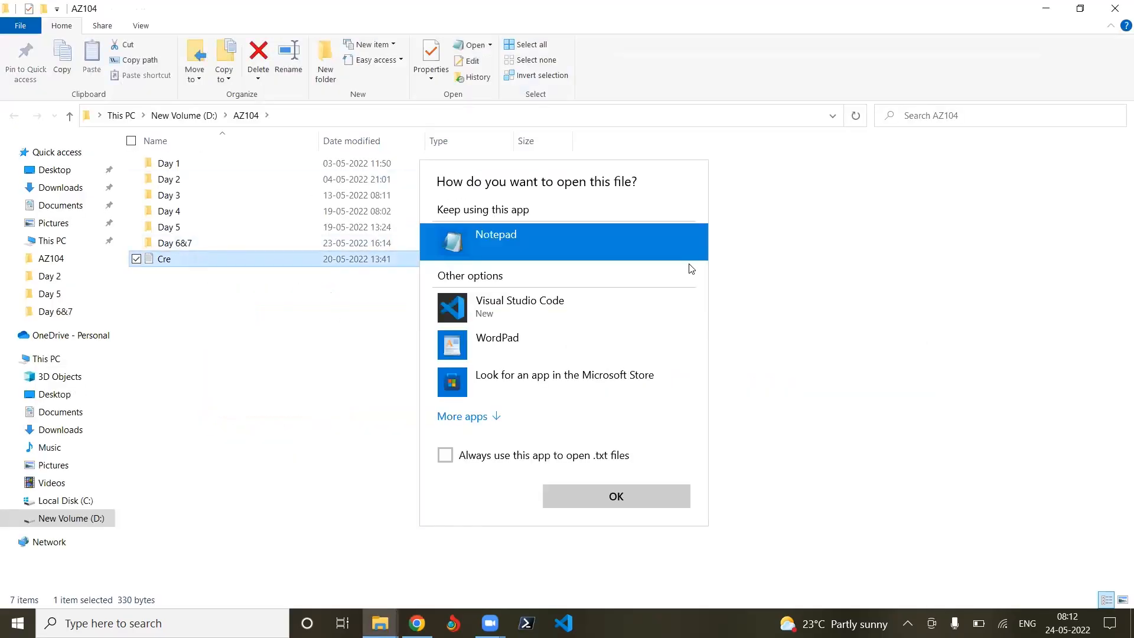
{"action": "double_click", "coordinate": [552, 240]}
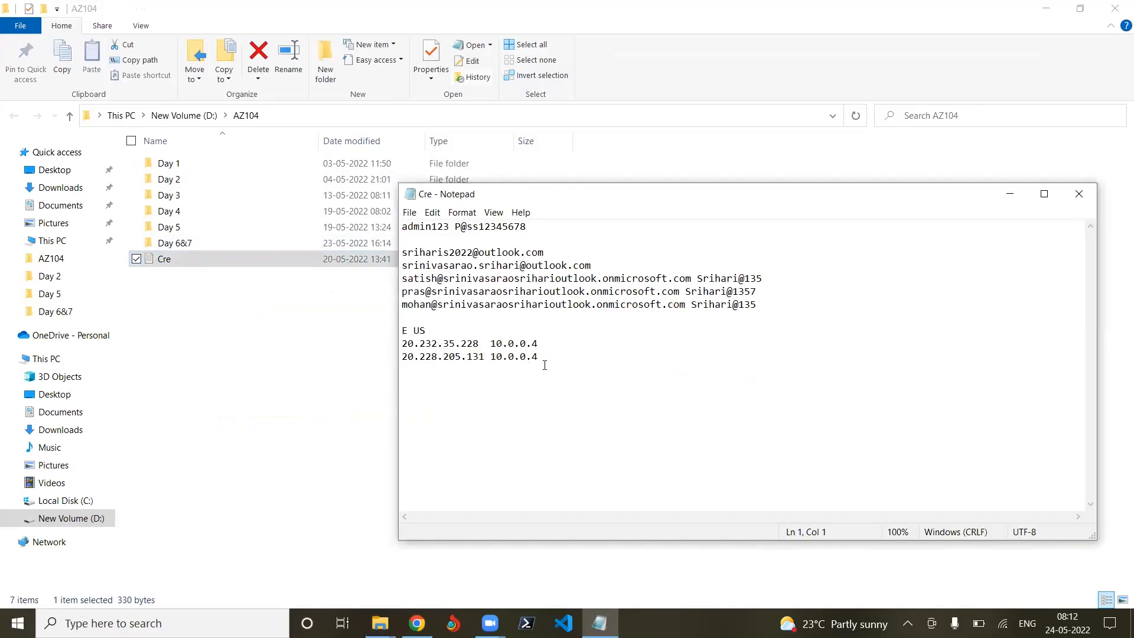
- Replace the IP-address and E US lines with the administrator username and password
{"action": "left_click_drag", "start_coordinate": [545, 361], "coordinate": [390, 342]}
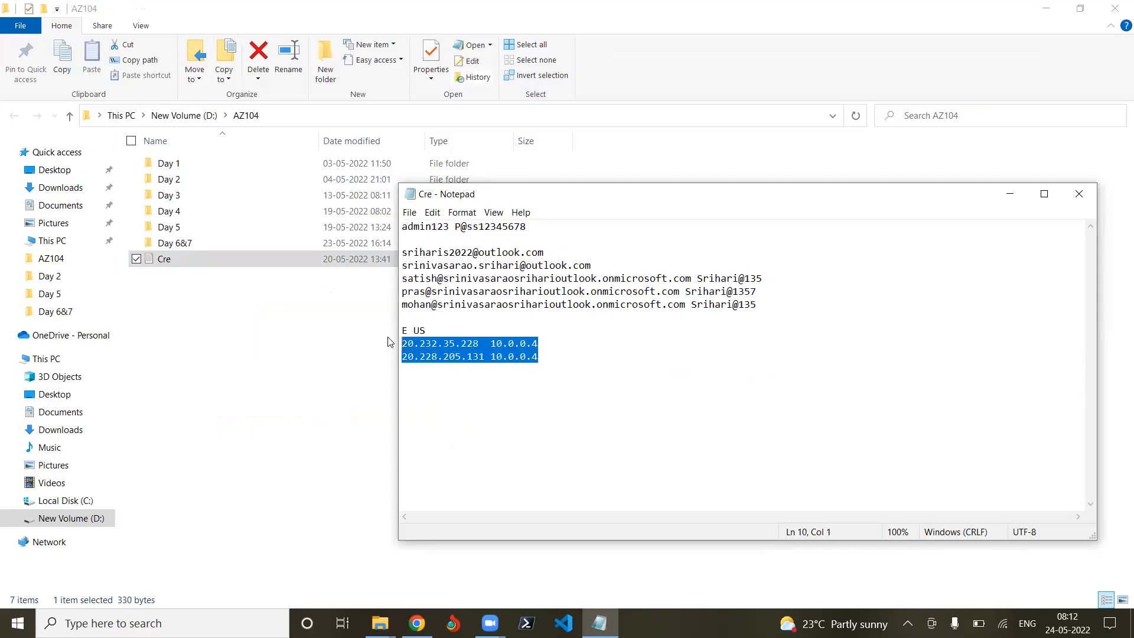
{"action": "key", "text": "Delete"}
{"action": "key", "text": "Up"}
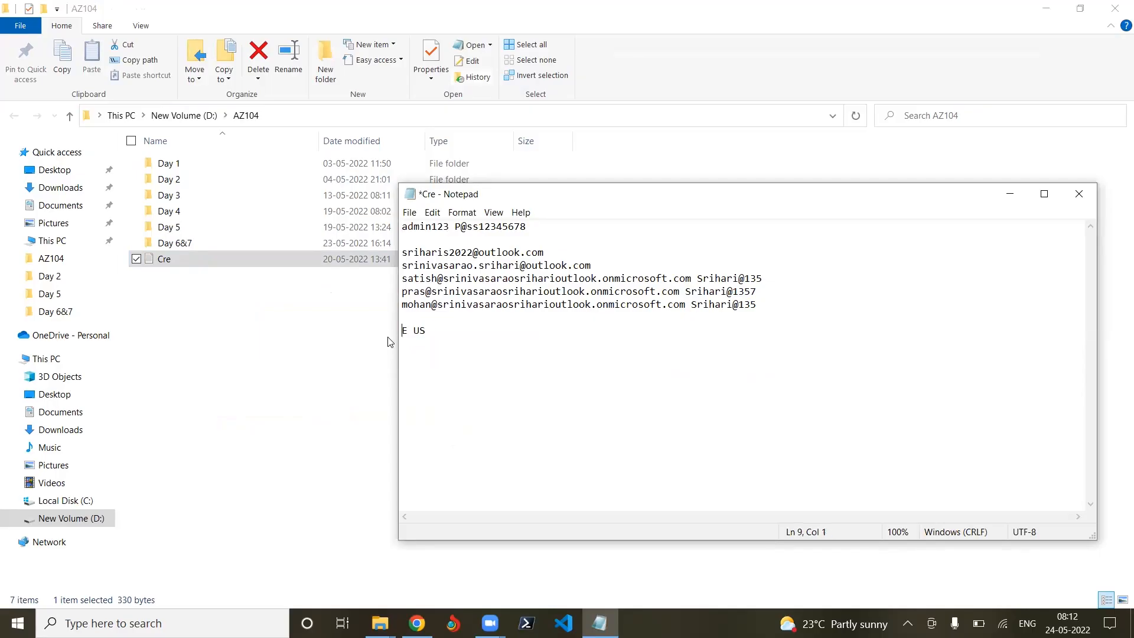
{"action": "key", "text": "Delete"}
{"action": "key", "text": "Delete"}
{"action": "key", "text": "Delete"}
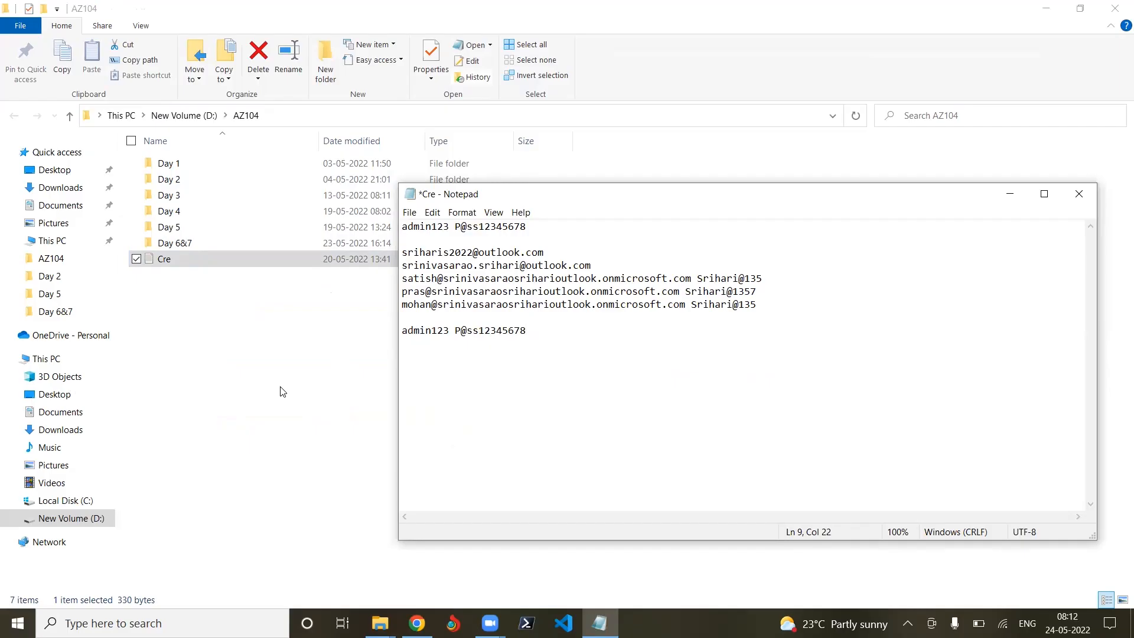
{"action": "left_click", "coordinate": [297, 398]}
- Enter the VM administrator username, a password and its matching confirmation
{"action": "left_click", "coordinate": [417, 623]}
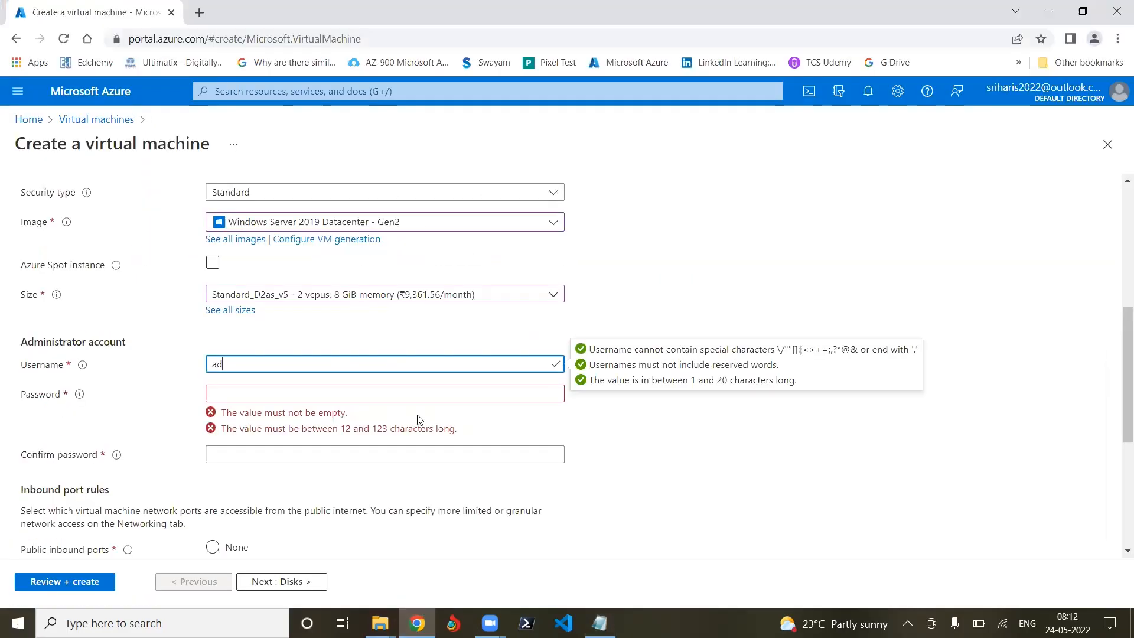
{"action": "type", "text": "min123"}
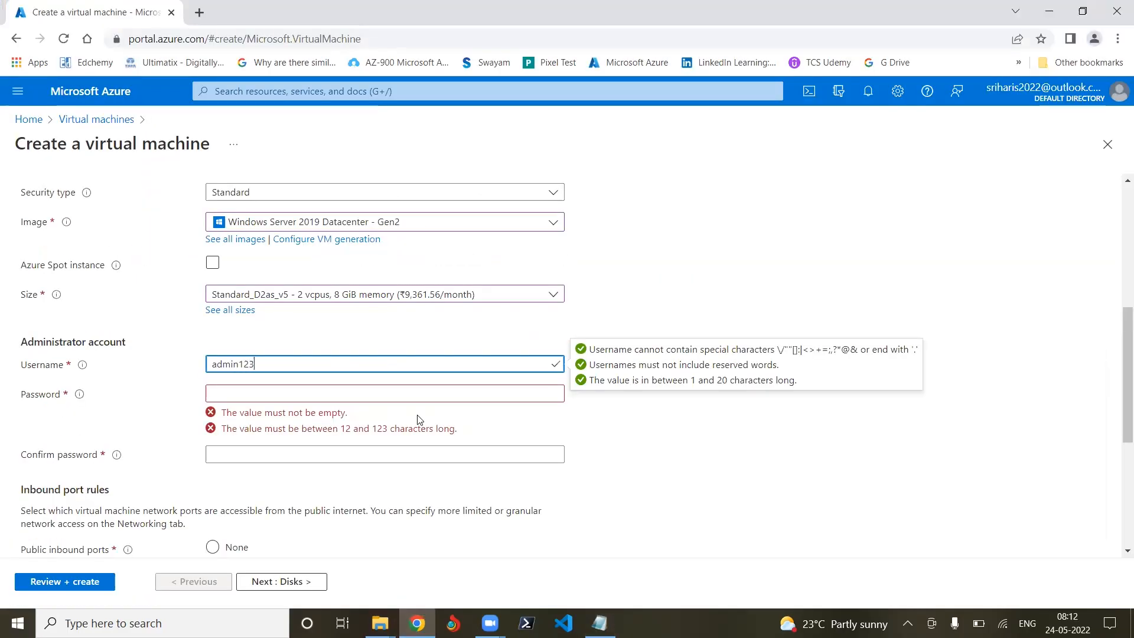
{"action": "key", "text": "Tab"}
{"action": "type", "text": "••••••••••••"}
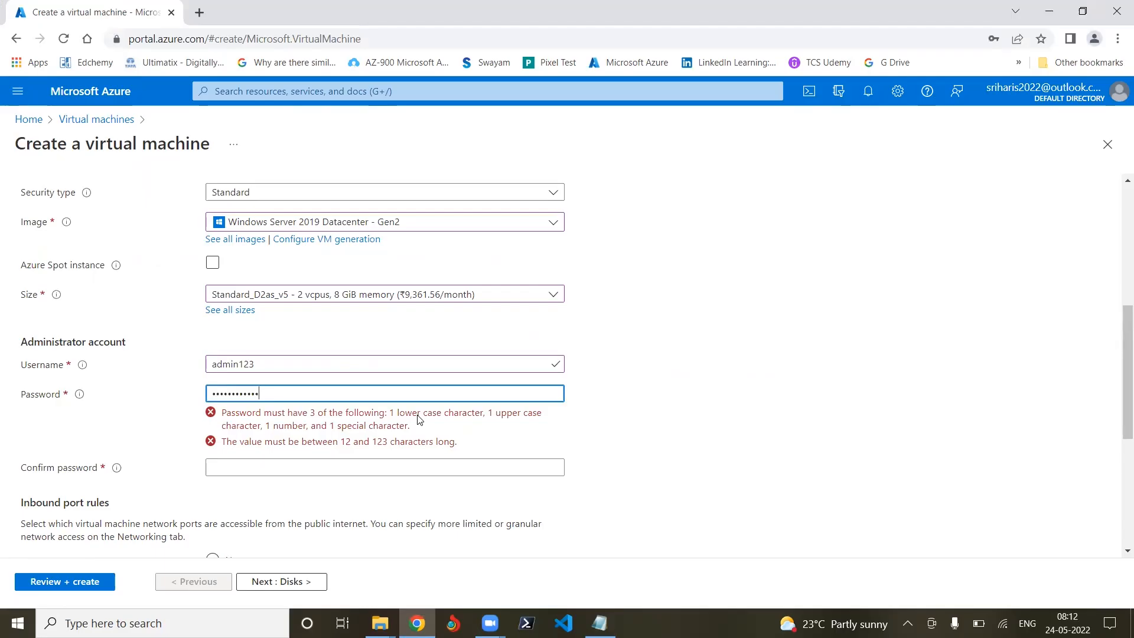
{"action": "left_click", "coordinate": [418, 416]}
{"action": "type", "text": "••••••"}
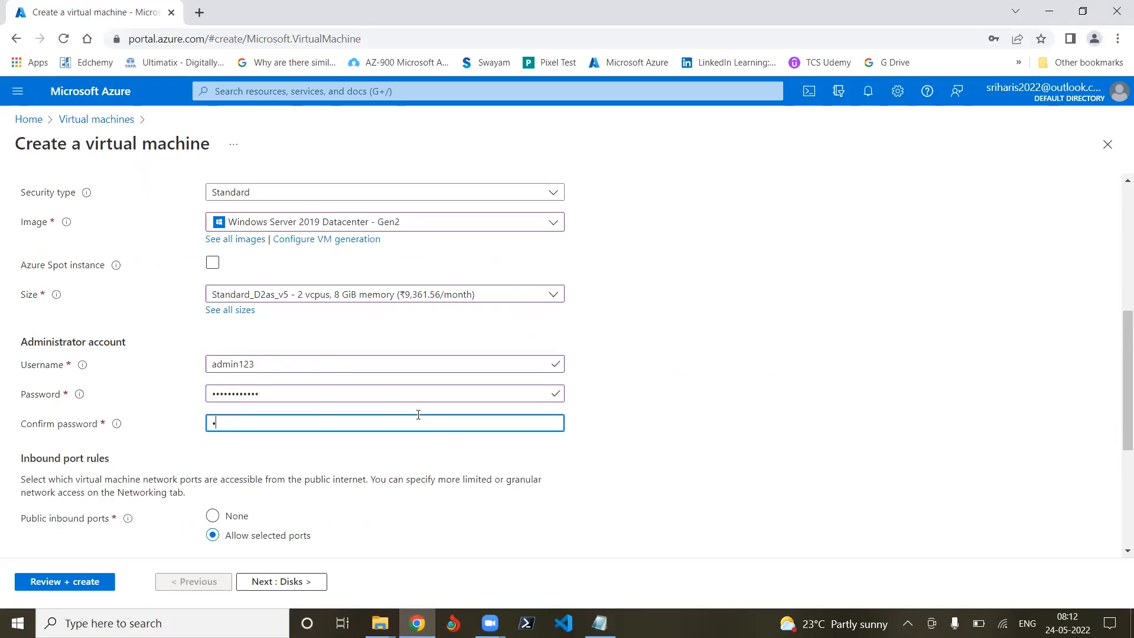
{"action": "type", "text": "••••••"}
{"action": "scroll", "coordinate": [418, 415], "scroll_direction": "down", "scroll_amount": 3}
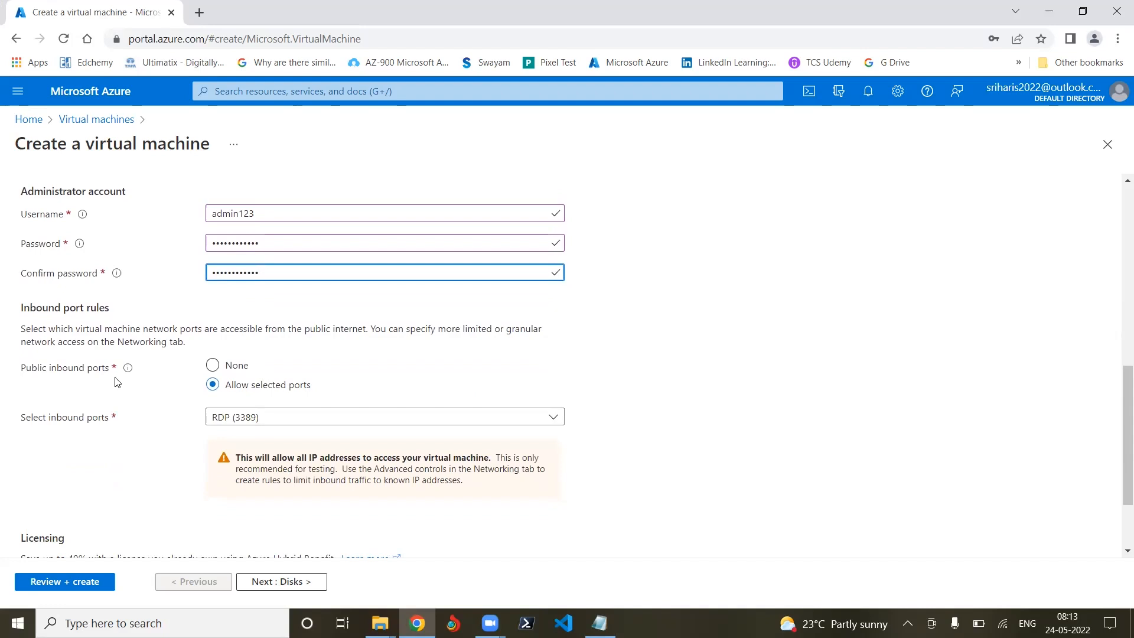
- Show the inbound port choices HTTP, HTTPS, SSH and RDP (3389), with RDP ticked
{"action": "left_click", "coordinate": [273, 421]}
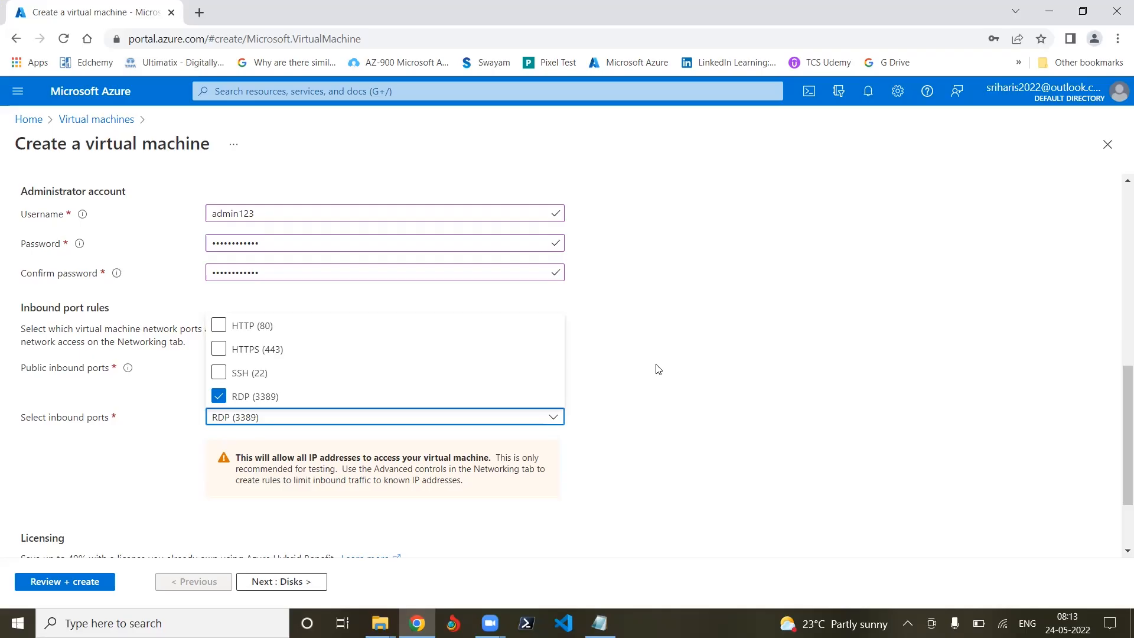
- Keep RDP (3389) as the only inbound port and advance to the Disks step
{"action": "left_click", "coordinate": [658, 369]}
{"action": "scroll", "coordinate": [659, 369], "scroll_direction": "down", "scroll_amount": 2}
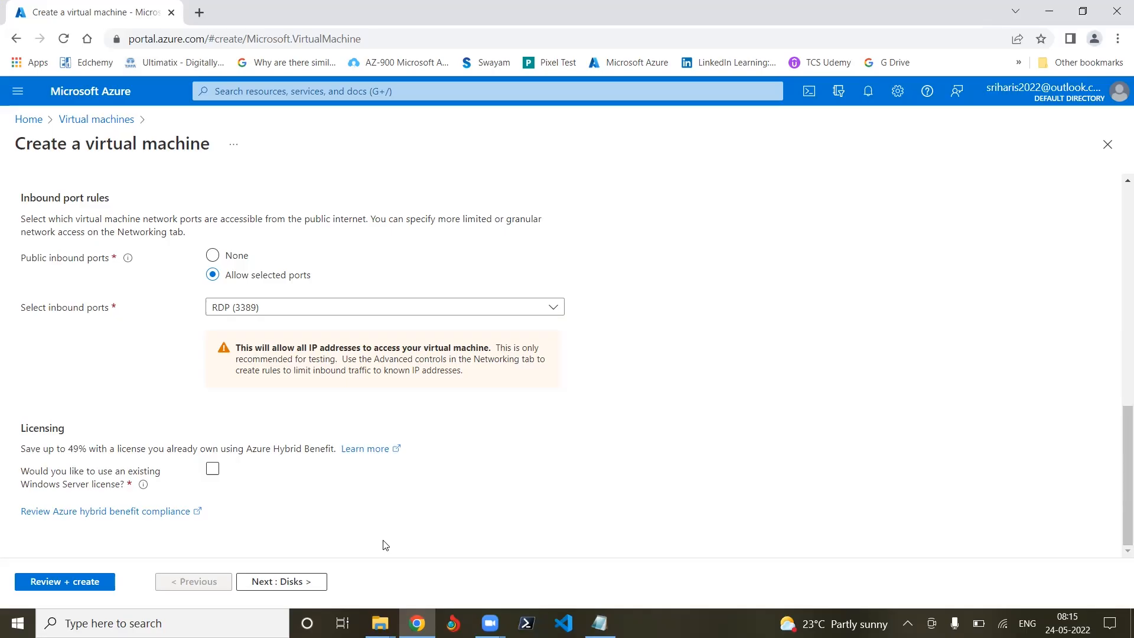
{"action": "left_click", "coordinate": [283, 581]}
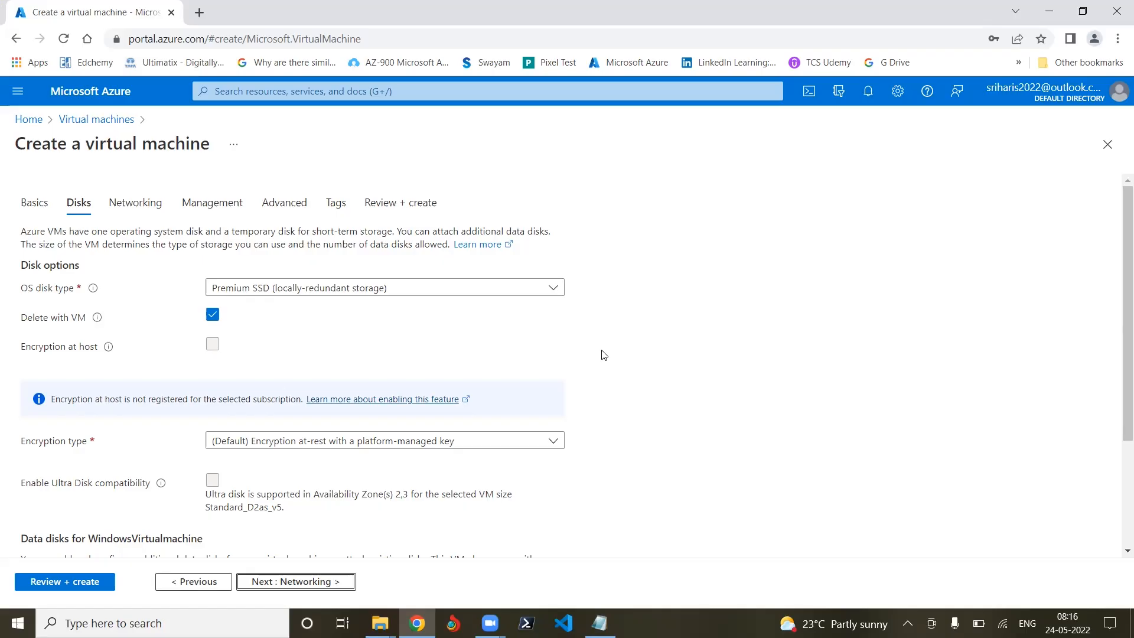
- Show the OS disk type choices: Premium SSD, Standard SSD and Standard HDD
{"action": "left_click", "coordinate": [554, 289]}
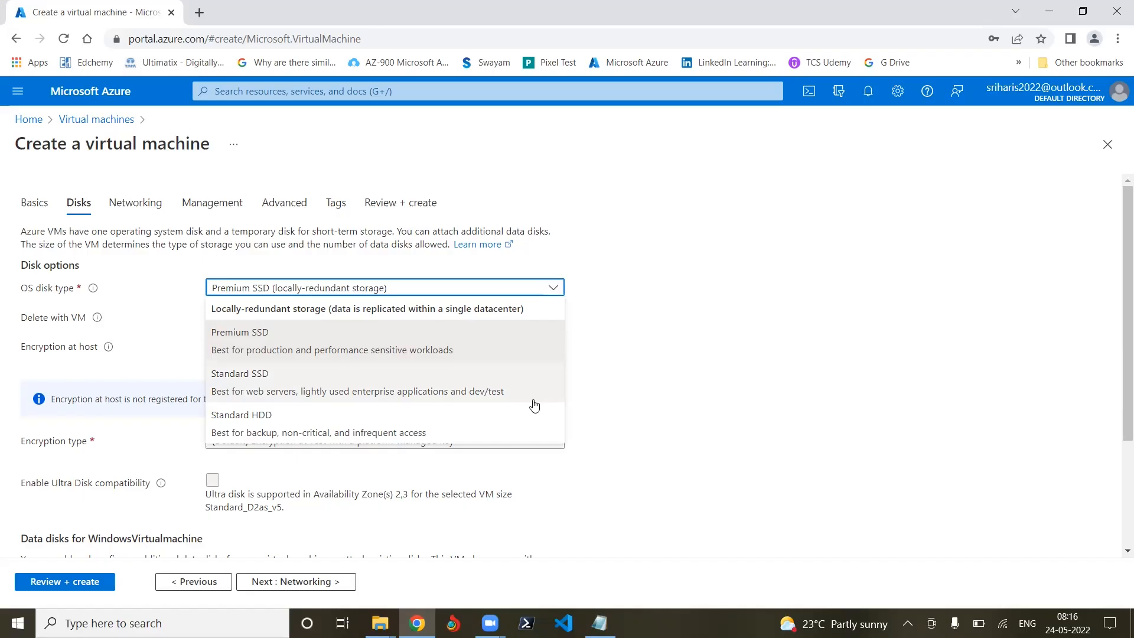
- Leave the OS disk type at Premium SSD and show the Delete with VM explanation
{"action": "left_click", "coordinate": [733, 366]}
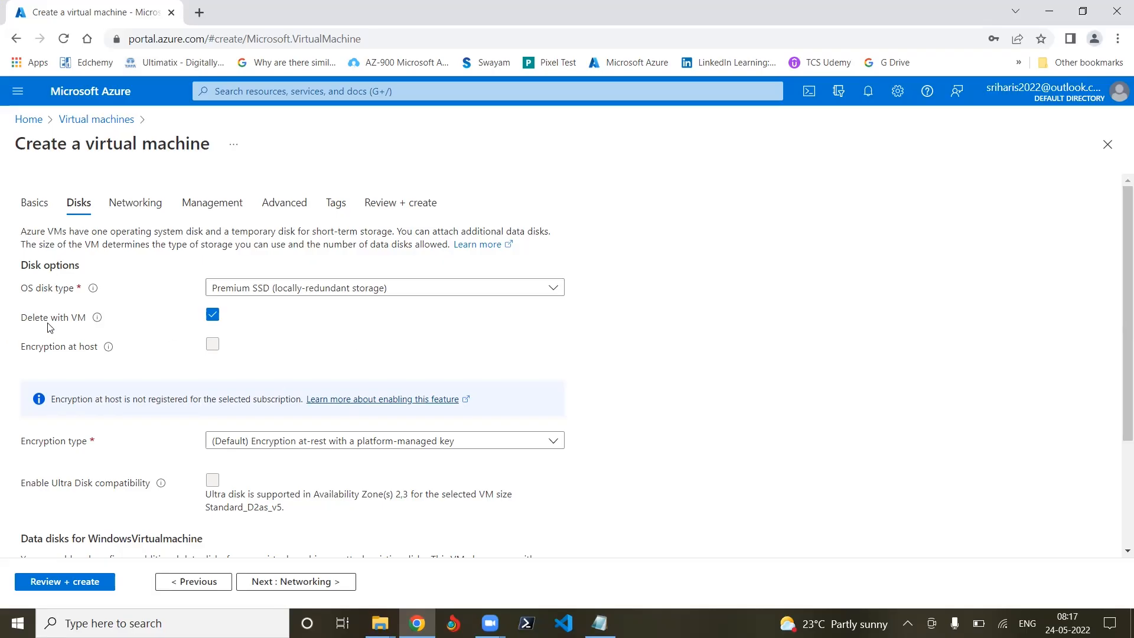
{"action": "mouse_move", "coordinate": [98, 319]}
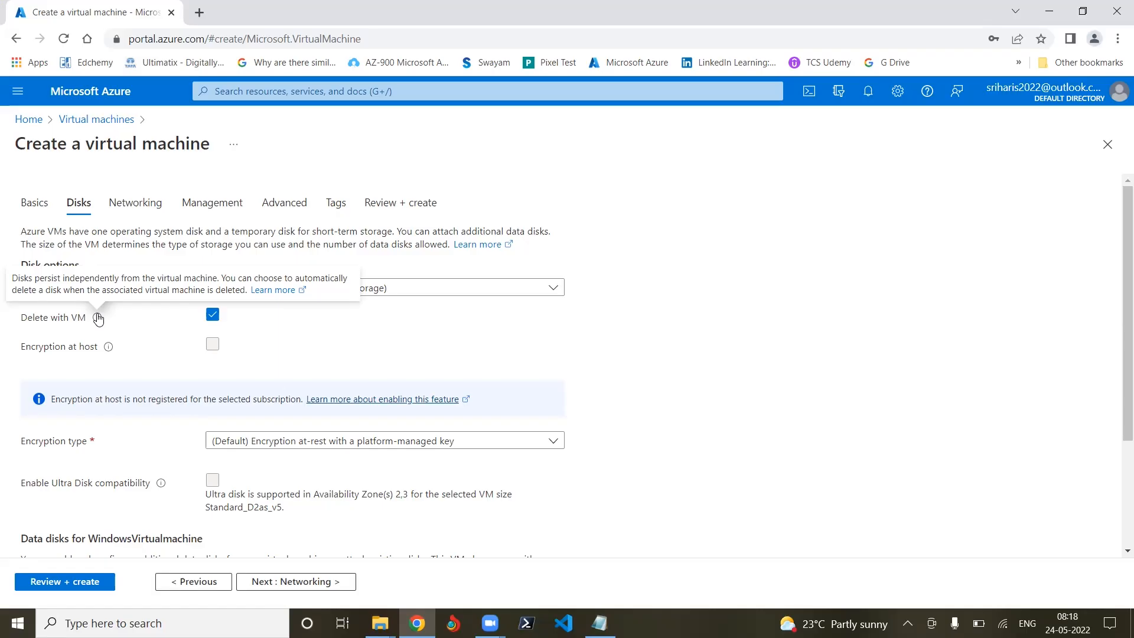
- Untick Delete with VM so the OS disk survives VM deletion, then view Encryption at host info
{"action": "left_click", "coordinate": [214, 316]}
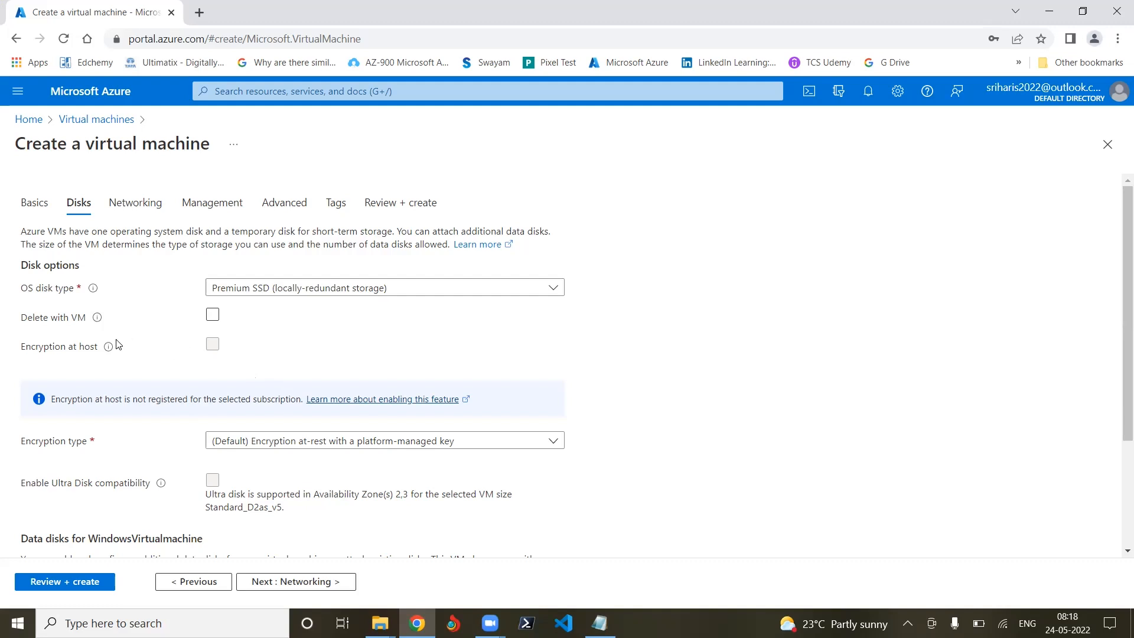
{"action": "mouse_move", "coordinate": [108, 349]}
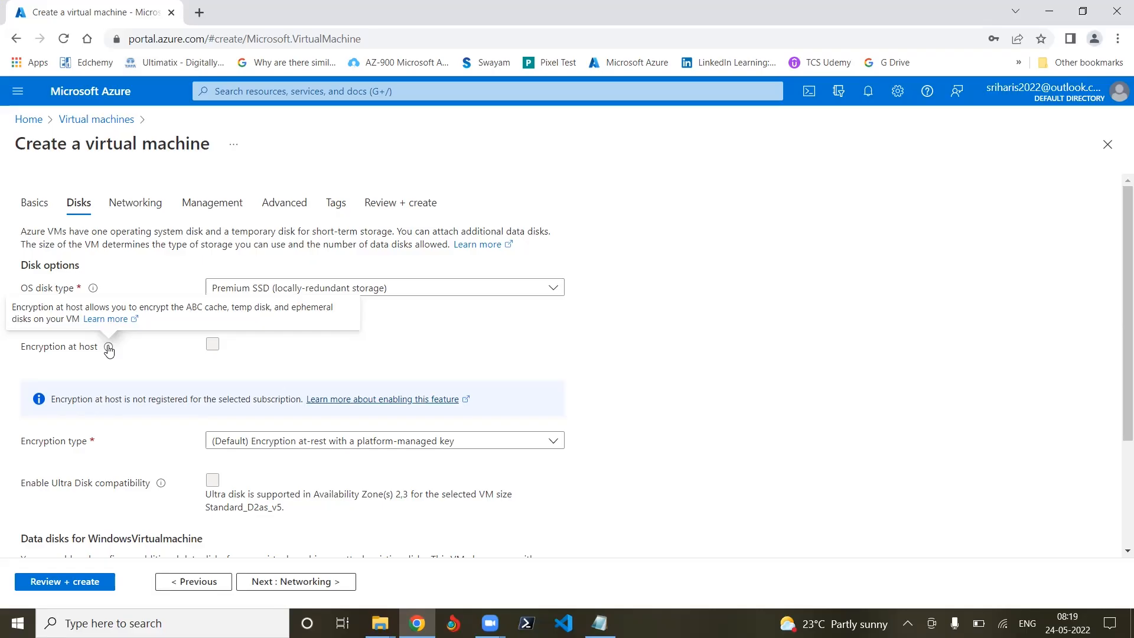
{"action": "scroll", "coordinate": [564, 386], "scroll_direction": "down", "scroll_amount": 2}
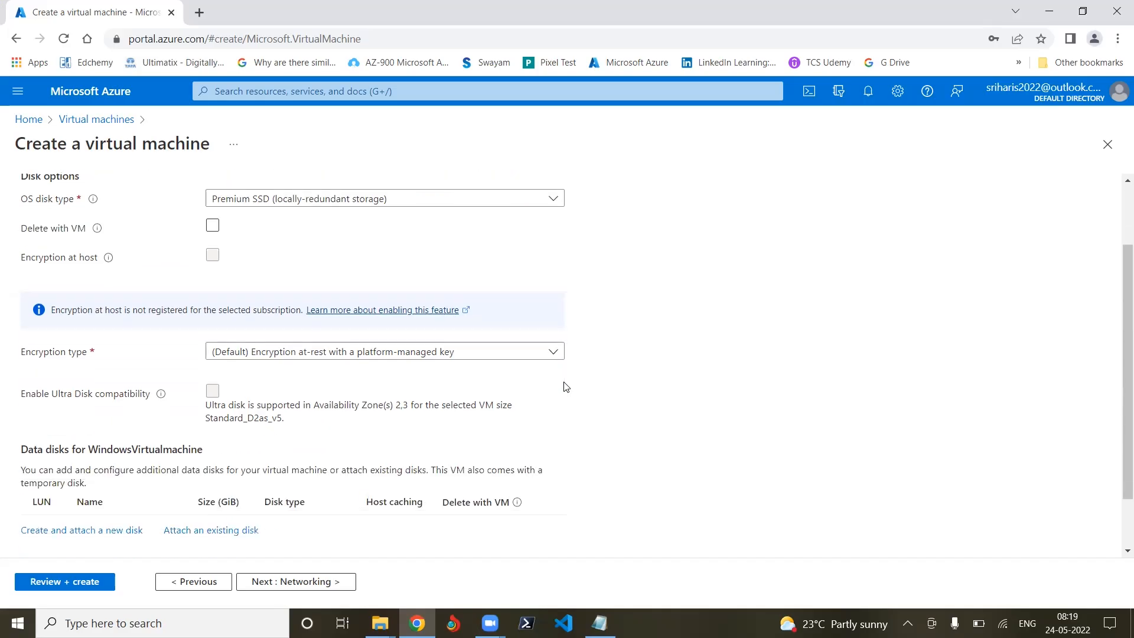
{"action": "scroll", "coordinate": [565, 387], "scroll_direction": "down", "scroll_amount": 1}
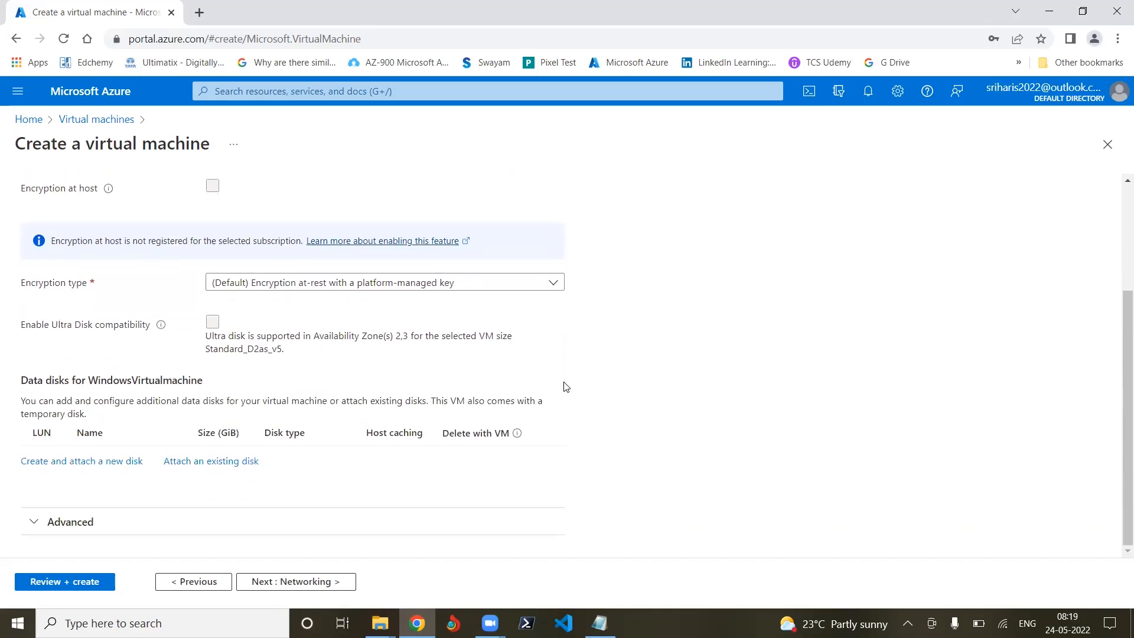
{"action": "left_click", "coordinate": [551, 286]}
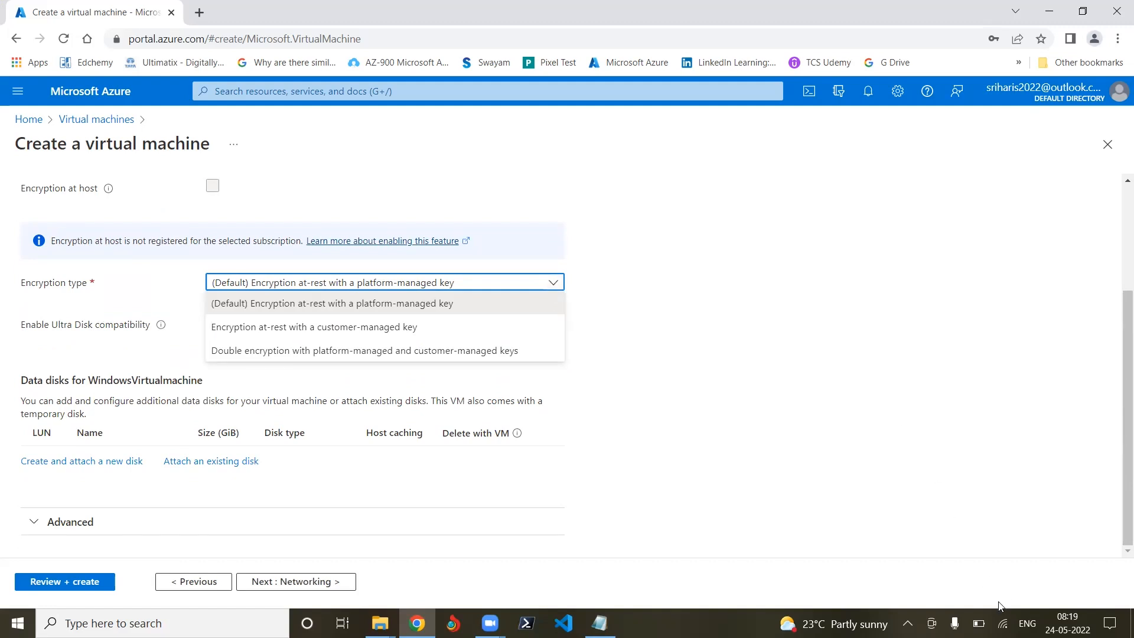
{"action": "left_click", "coordinate": [492, 328]}
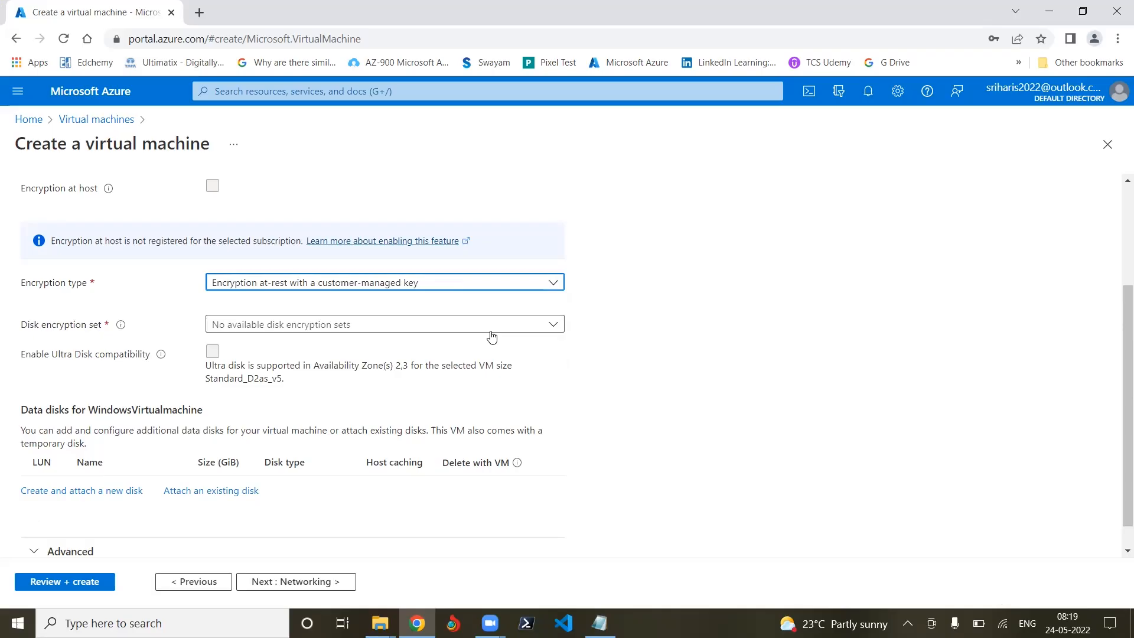
{"action": "left_click", "coordinate": [510, 331]}
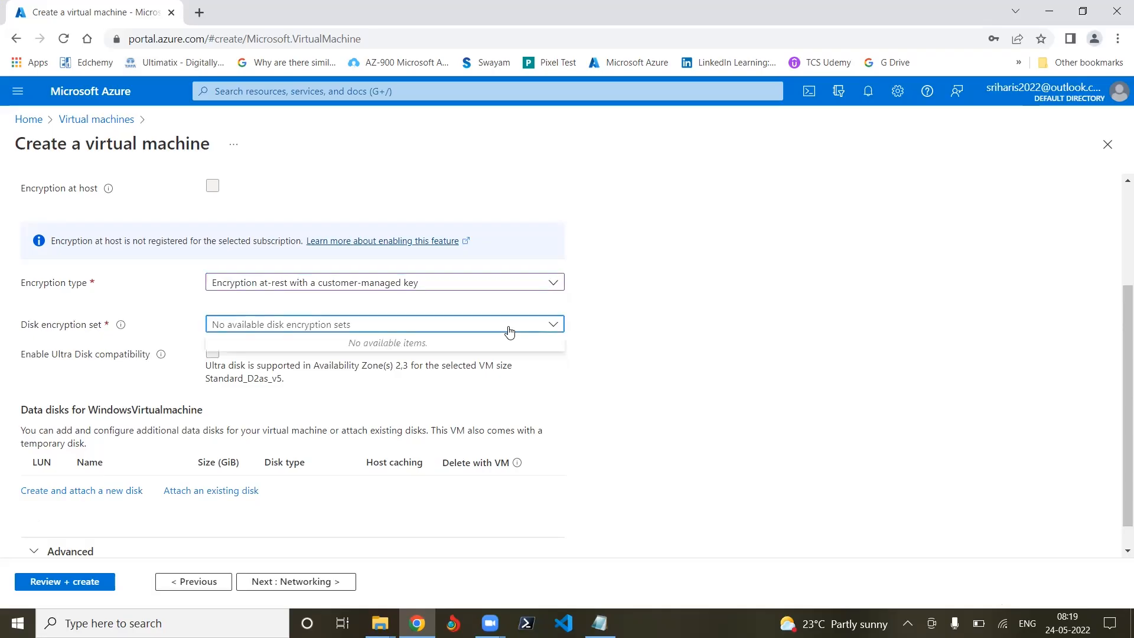
{"action": "left_click", "coordinate": [617, 316]}
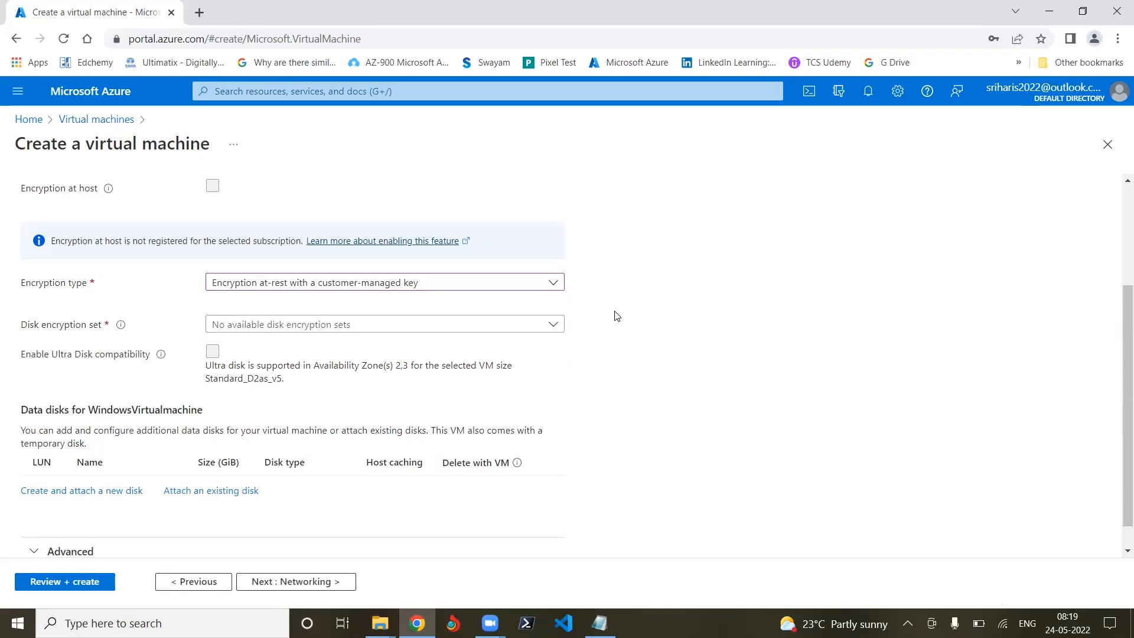
{"action": "left_click", "coordinate": [547, 286]}
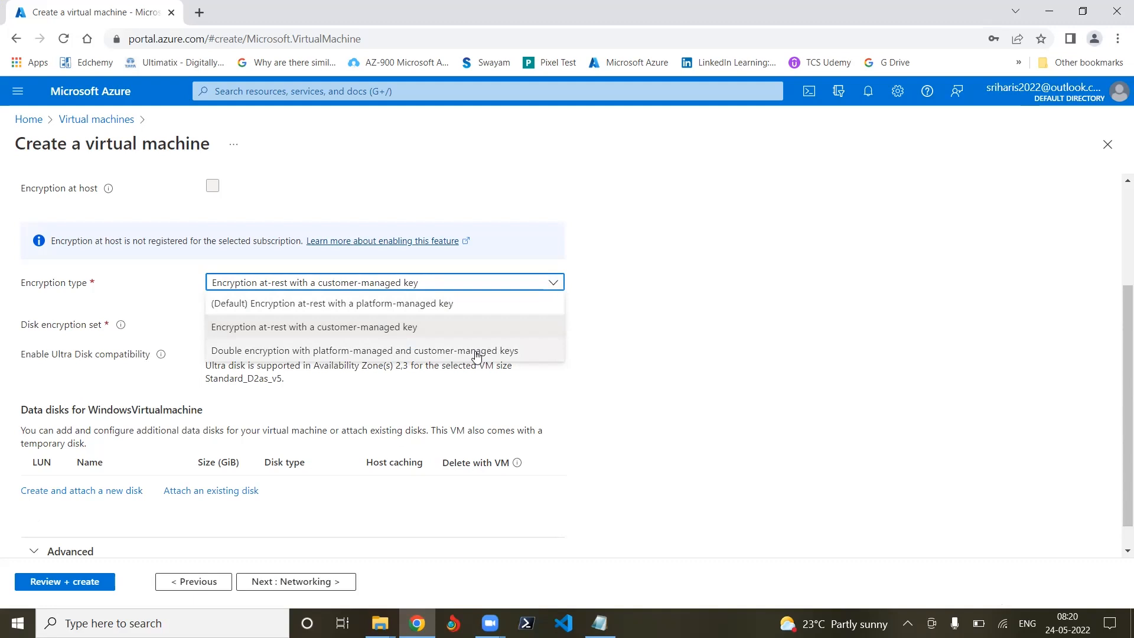
{"action": "left_click", "coordinate": [482, 315]}
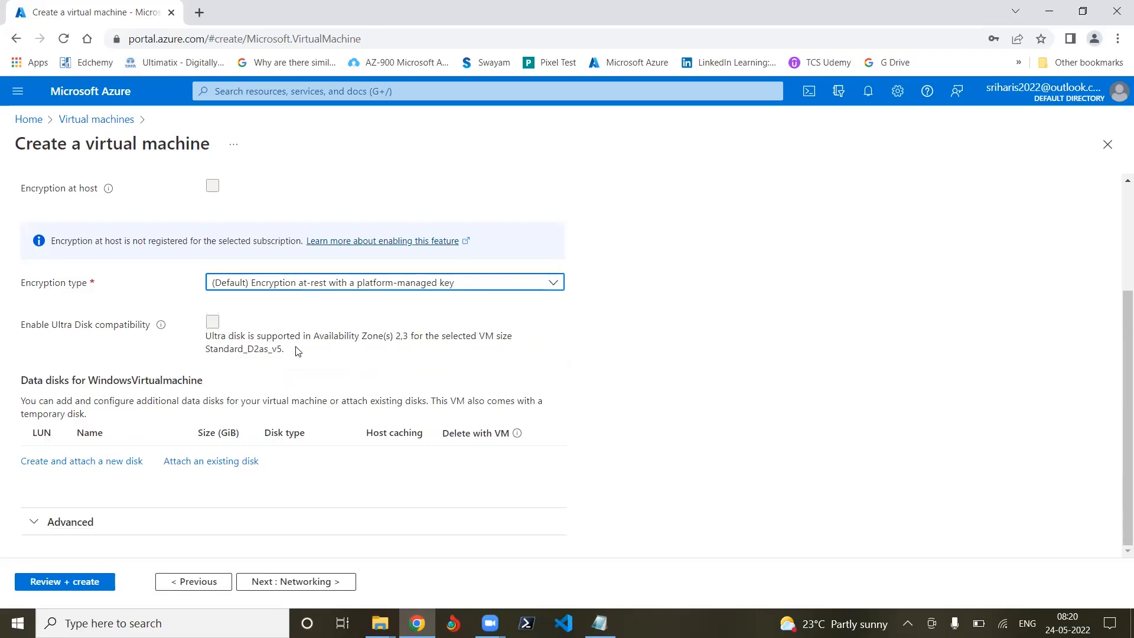
- Start a new data disk and review its Source type options, keeping None (empty disk)
{"action": "mouse_move", "coordinate": [160, 331]}
{"action": "left_click", "coordinate": [126, 466]}
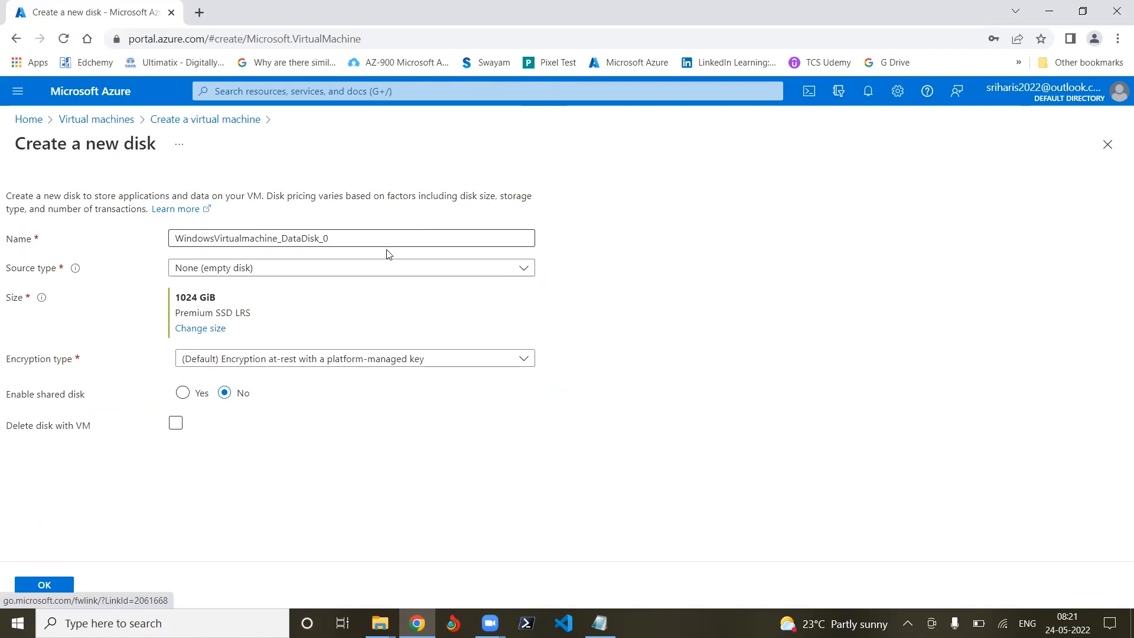
{"action": "left_click", "coordinate": [359, 267]}
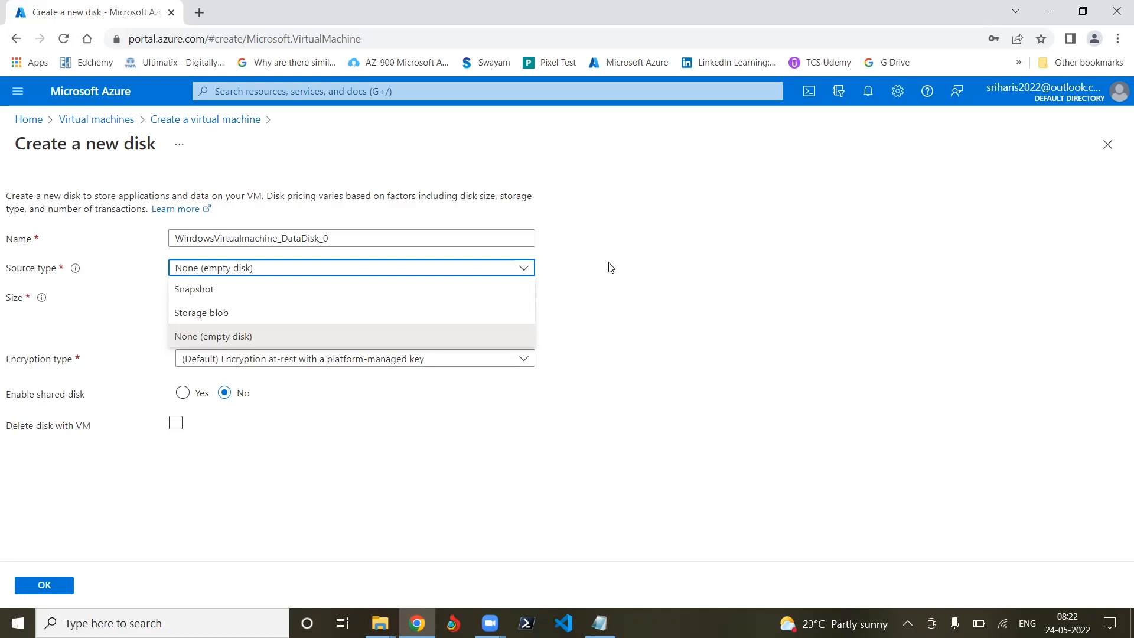
{"action": "left_click", "coordinate": [611, 267]}
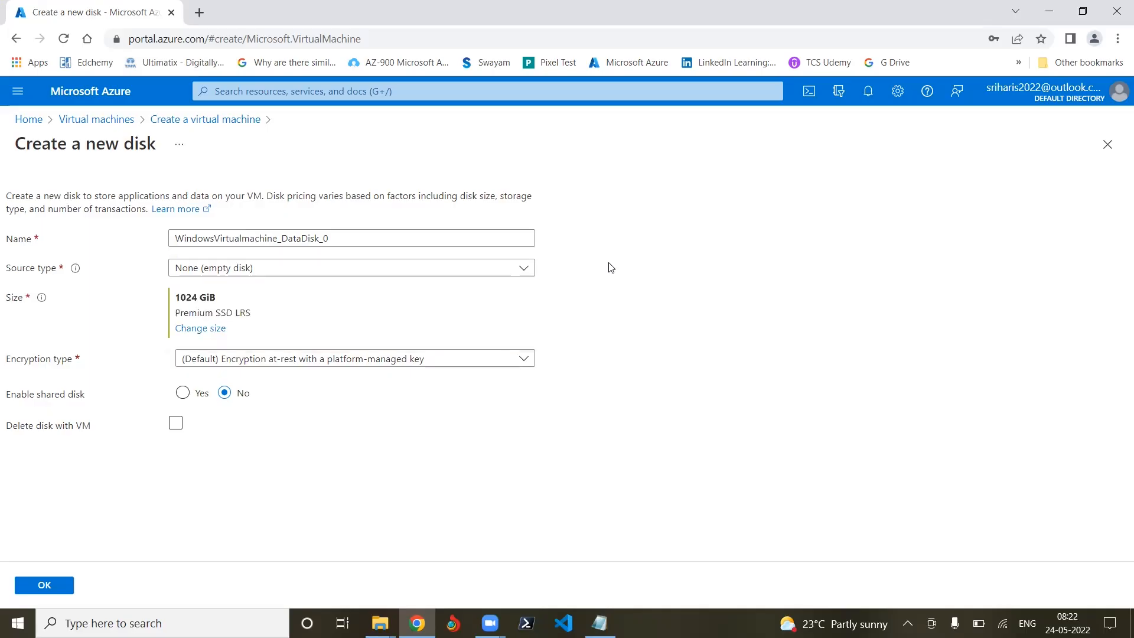
{"action": "left_click", "coordinate": [331, 267]}
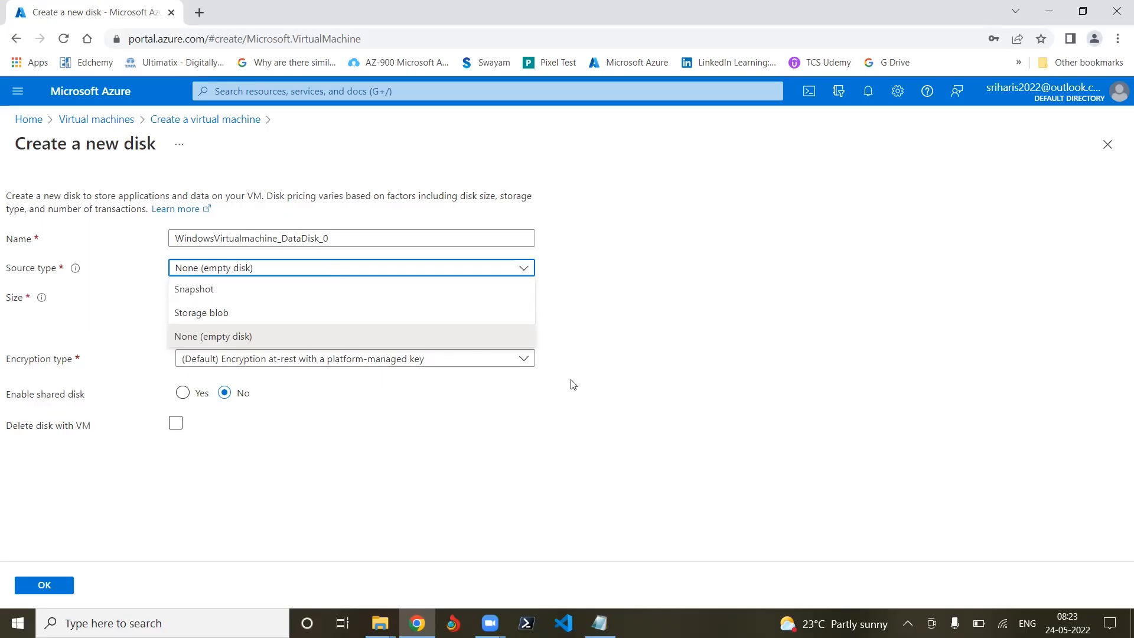
{"action": "left_click", "coordinate": [592, 381]}
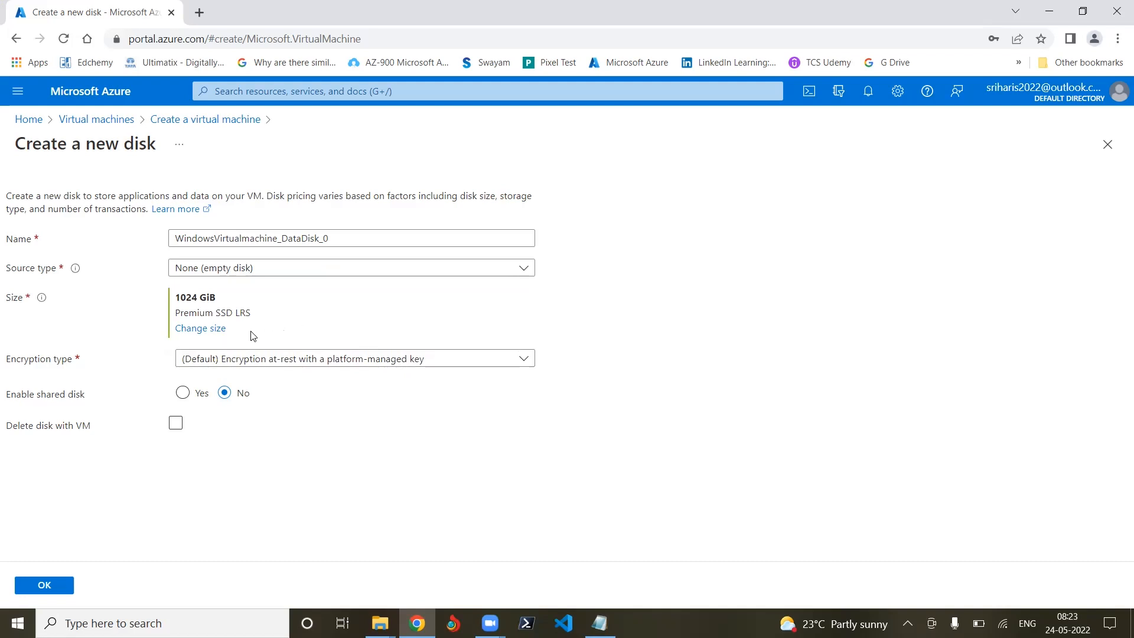
- Resize the new data disk from 1024 GiB to 16 GiB (P3) Premium SSD
{"action": "left_click", "coordinate": [222, 335]}
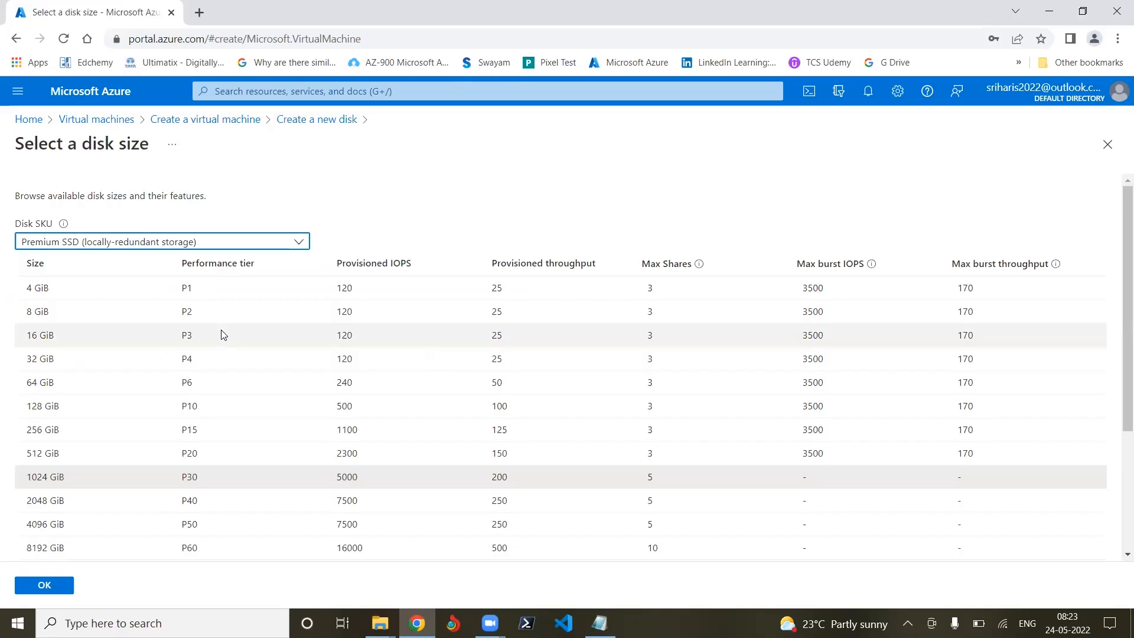
{"action": "left_click", "coordinate": [60, 340]}
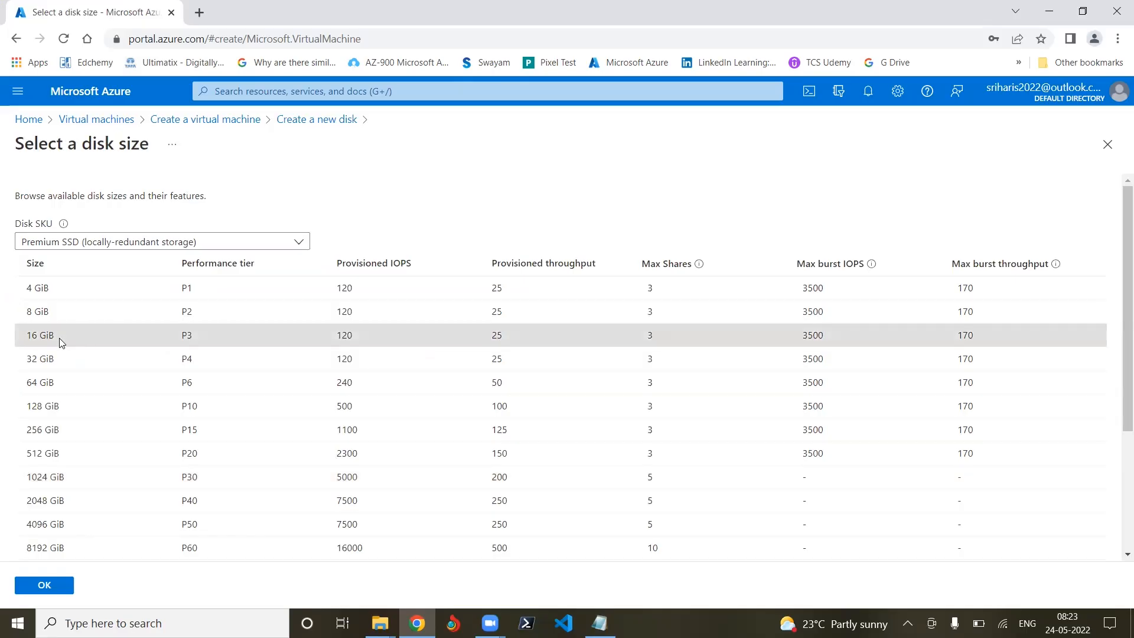
{"action": "left_click", "coordinate": [44, 586]}
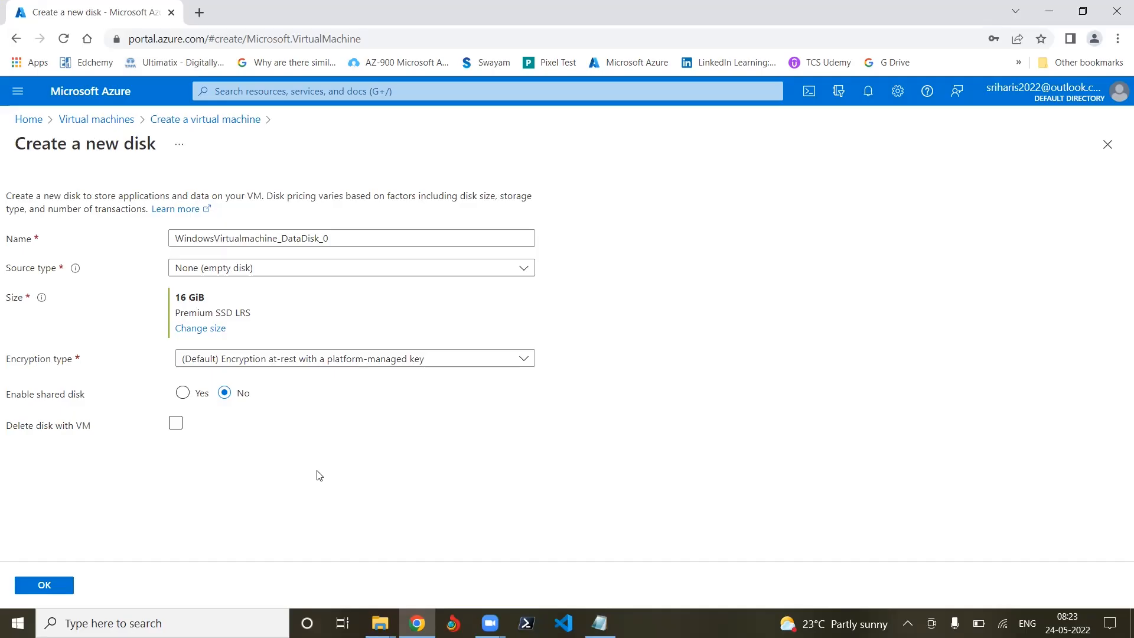
- Review the disk encryption type options, keeping the default platform-managed key
{"action": "left_click", "coordinate": [367, 365]}
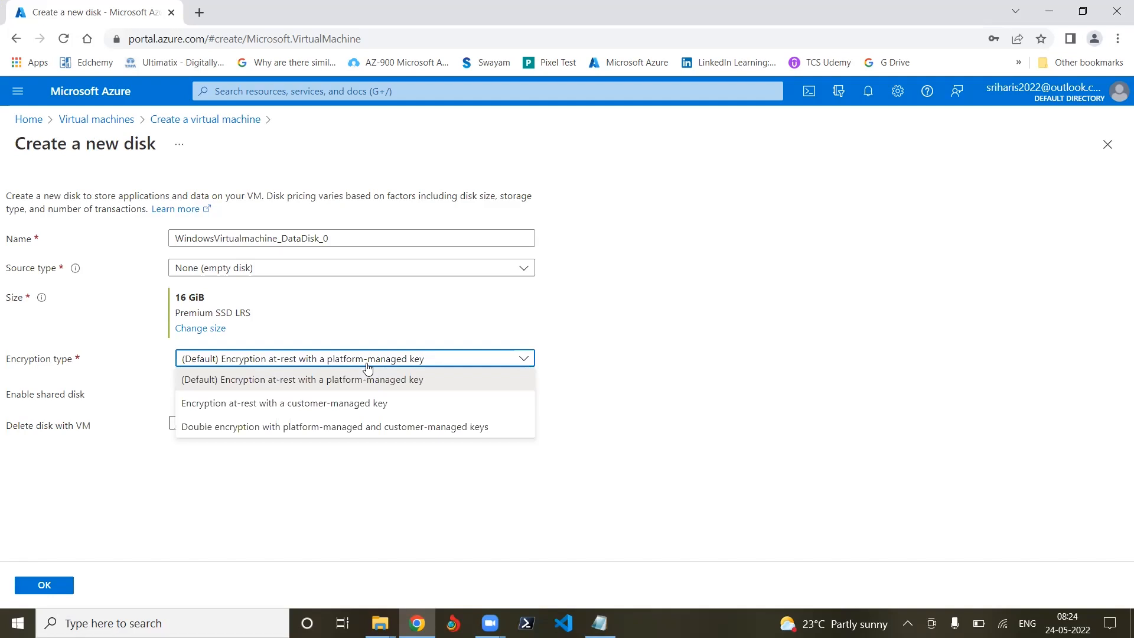
{"action": "left_click", "coordinate": [419, 334]}
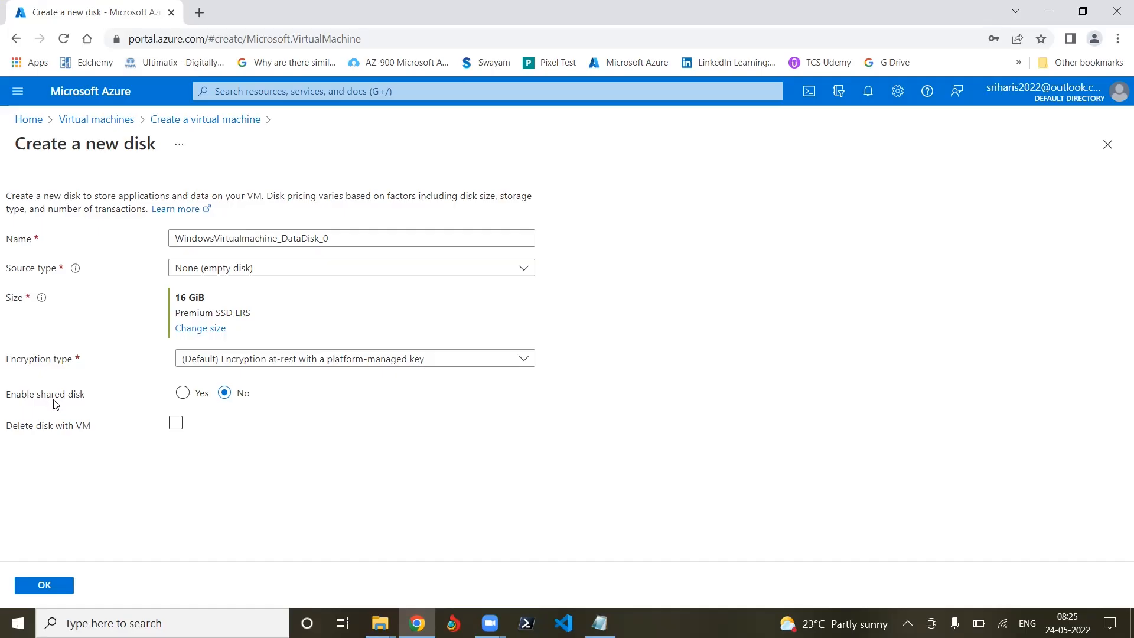
- Attach the 16 GiB Premium SSD data disk at LUN 0 and expand the Advanced disk options
{"action": "left_click", "coordinate": [51, 584]}
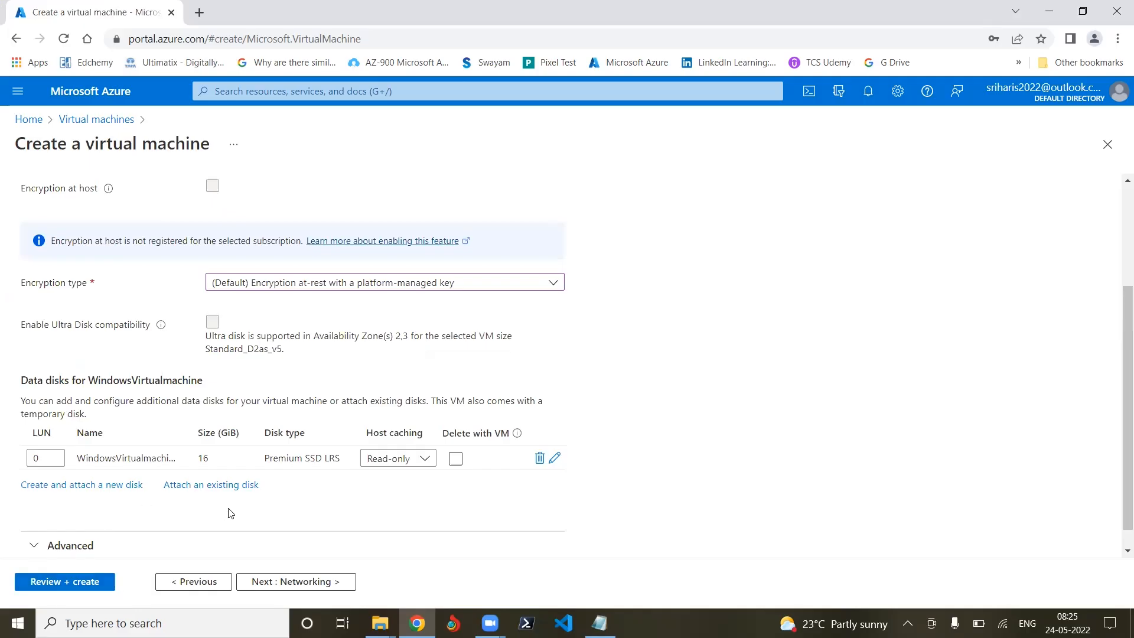
{"action": "scroll", "coordinate": [231, 513], "scroll_direction": "down", "scroll_amount": 1}
{"action": "left_click", "coordinate": [132, 525]}
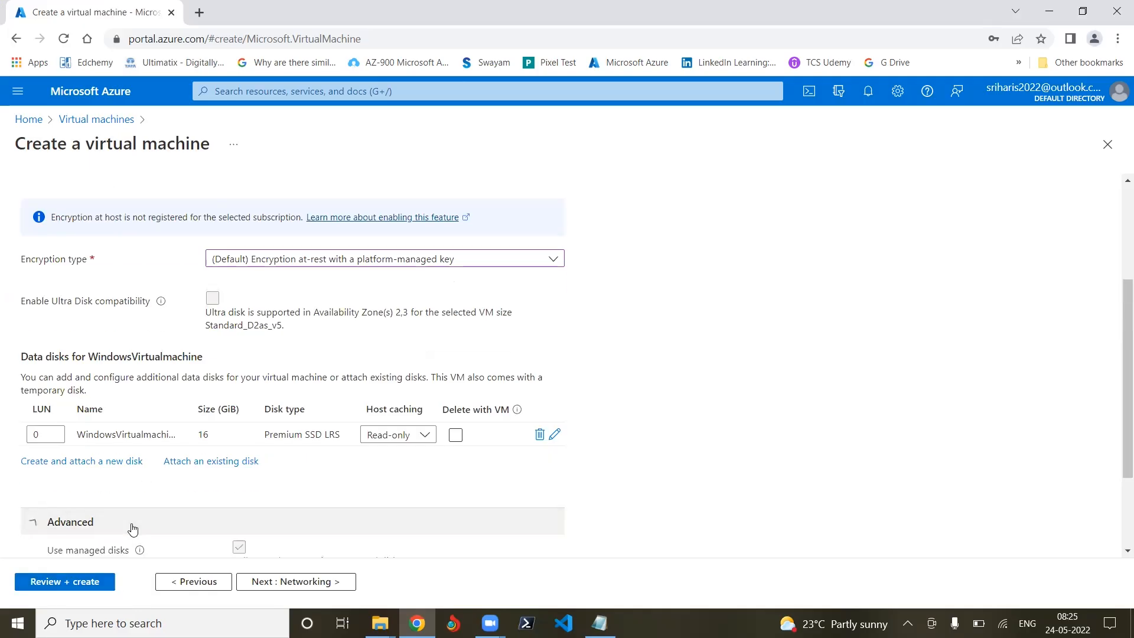
{"action": "scroll", "coordinate": [165, 448], "scroll_direction": "down", "scroll_amount": 2}
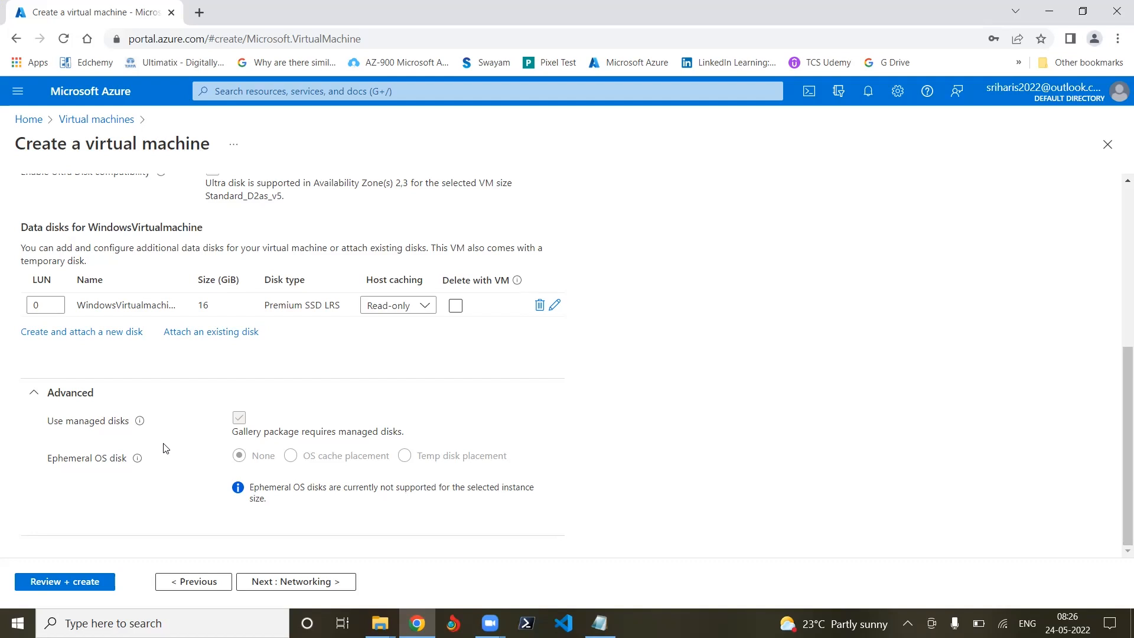
- Advance to the Networking step and review the virtual network WinRGvnet105 and subnet lists
{"action": "left_click", "coordinate": [284, 582]}
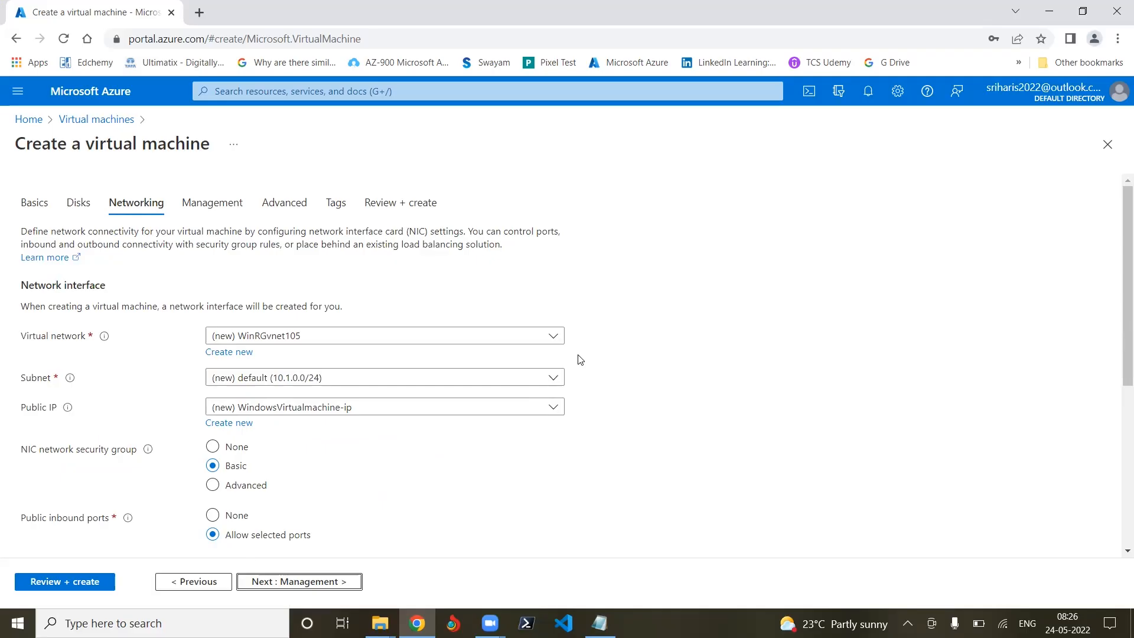
{"action": "left_click", "coordinate": [550, 337]}
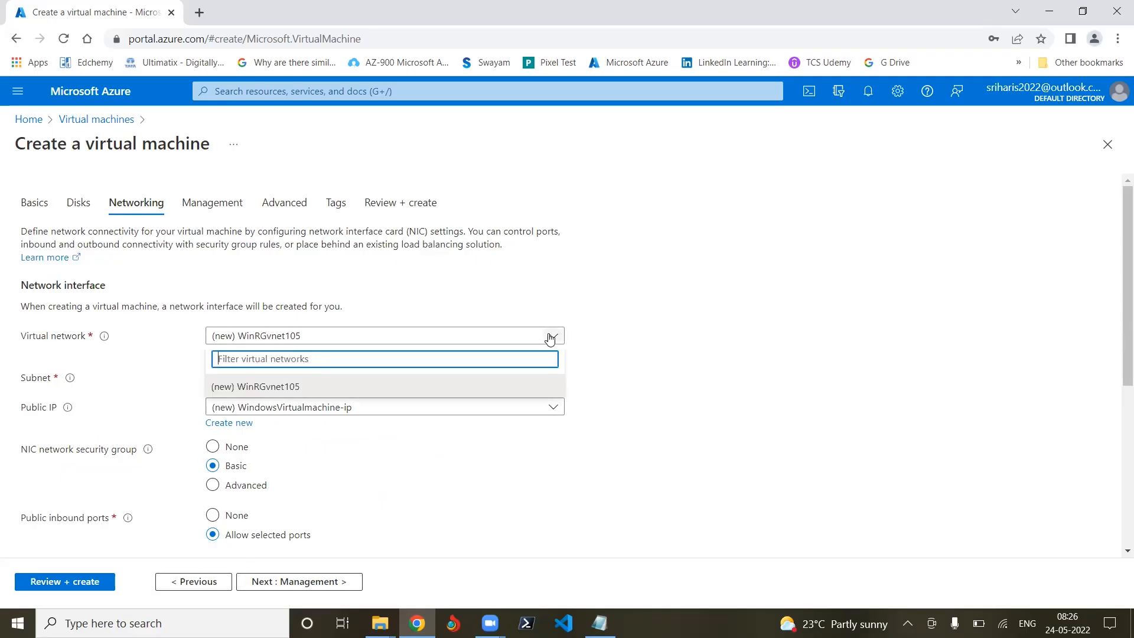
{"action": "left_click", "coordinate": [652, 332]}
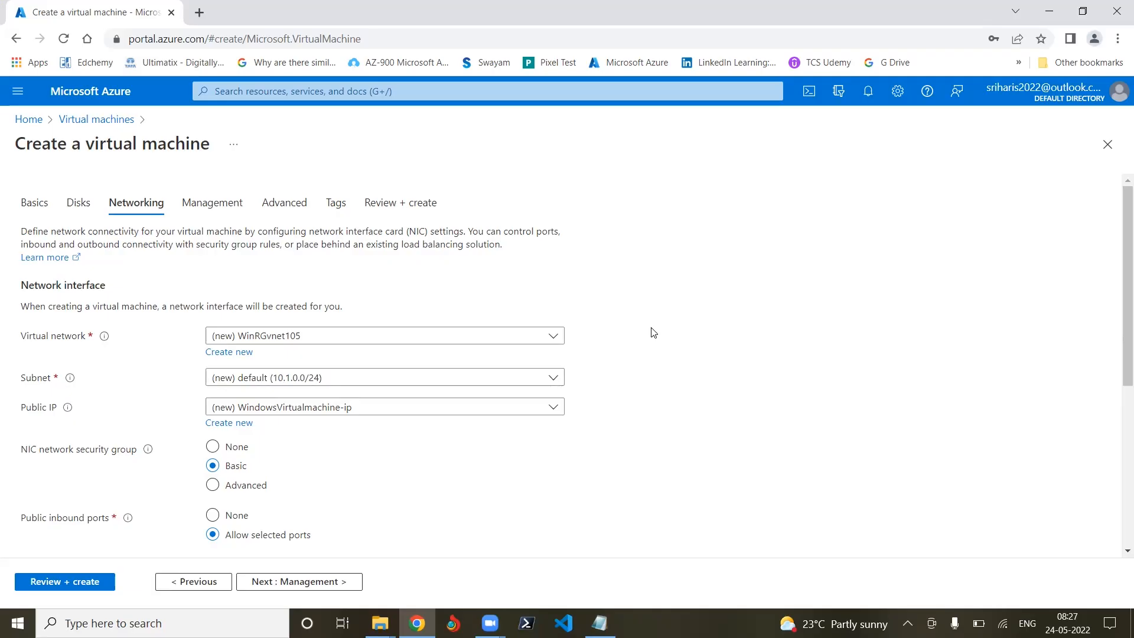
{"action": "left_click", "coordinate": [552, 383]}
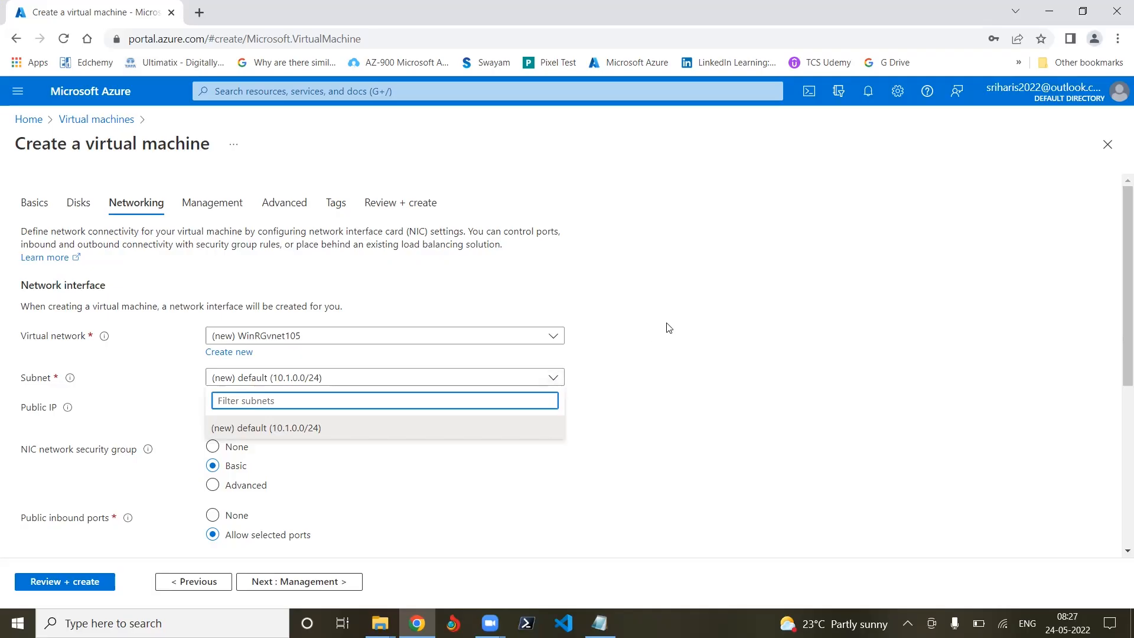
- Close the subnet list and go back to the Basics step
{"action": "left_click", "coordinate": [553, 376]}
{"action": "left_click", "coordinate": [18, 205]}
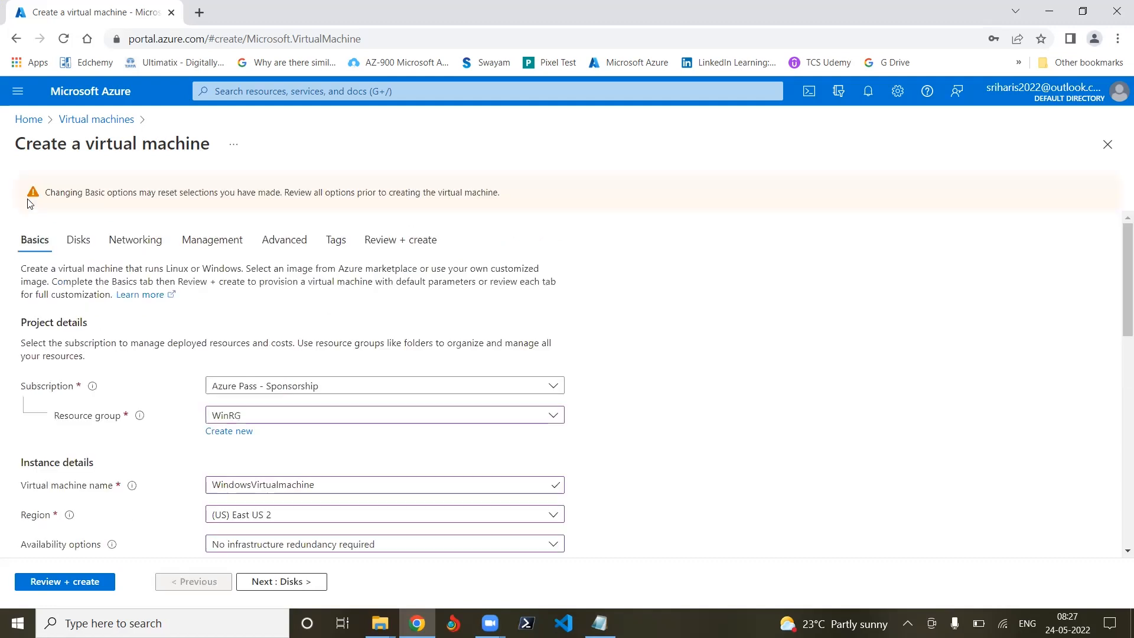
{"action": "scroll", "coordinate": [384, 376], "scroll_direction": "down", "scroll_amount": 5}
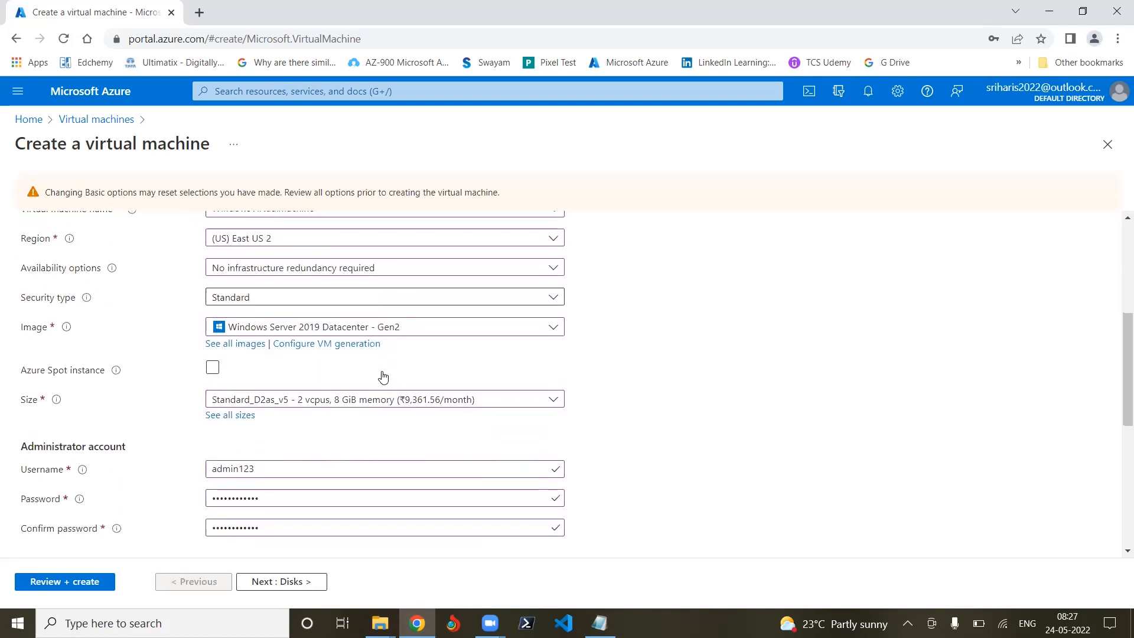
{"action": "scroll", "coordinate": [383, 377], "scroll_direction": "up", "scroll_amount": 1}
{"action": "scroll", "coordinate": [383, 376], "scroll_direction": "up", "scroll_amount": 3}
{"action": "scroll", "coordinate": [384, 376], "scroll_direction": "down", "scroll_amount": 3}
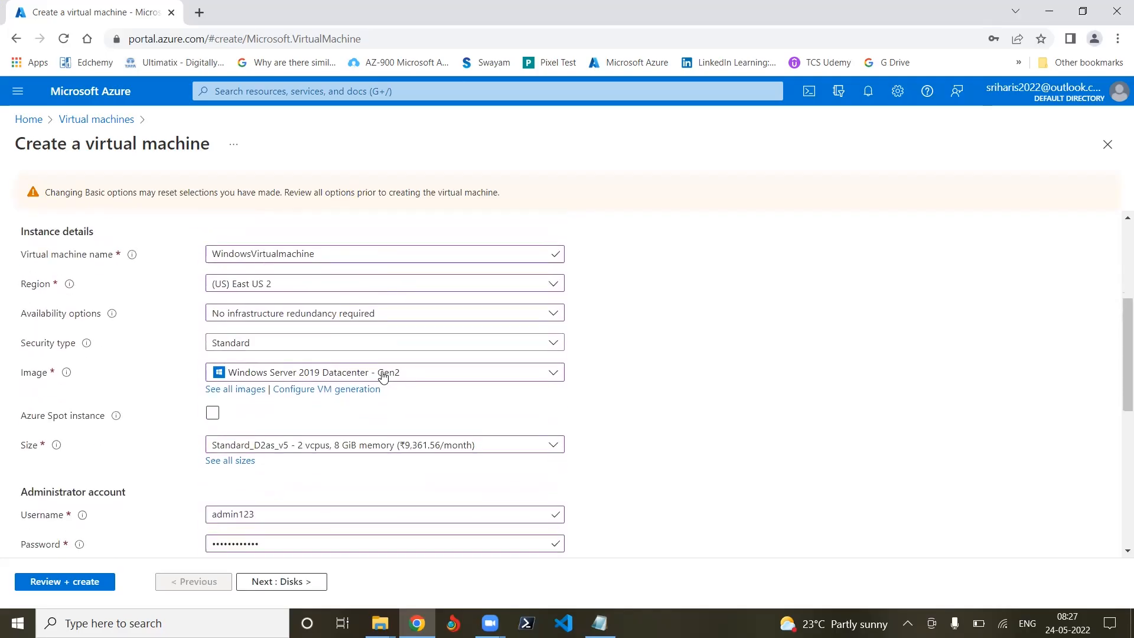
- Set Availability options to Availability zone, keeping Security type as Standard
{"action": "left_click", "coordinate": [401, 316]}
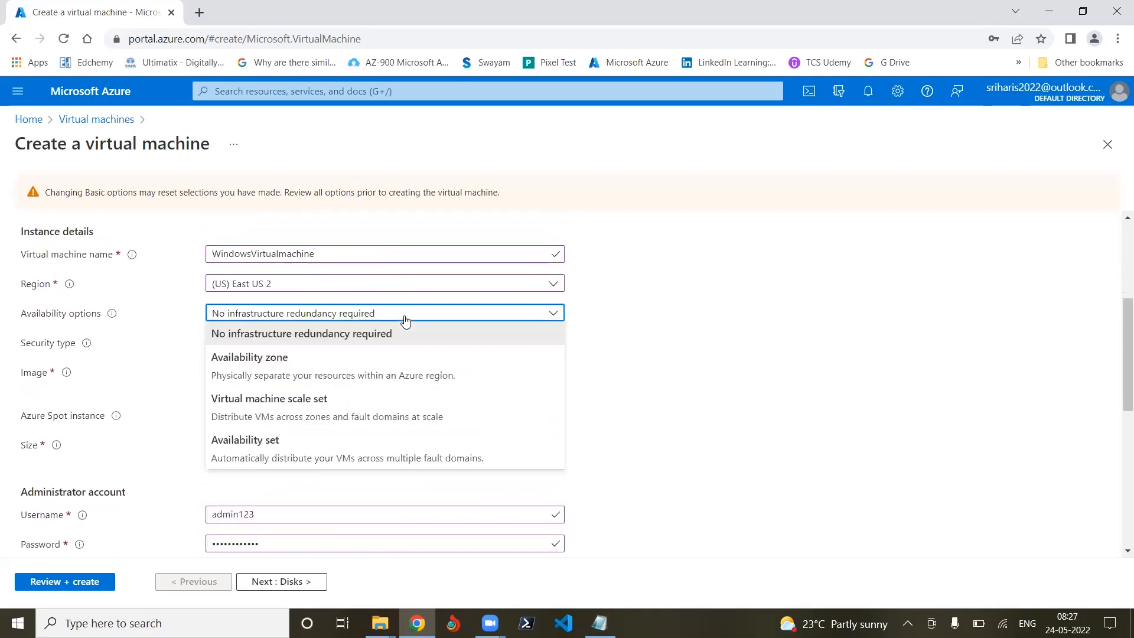
{"action": "left_click", "coordinate": [387, 360]}
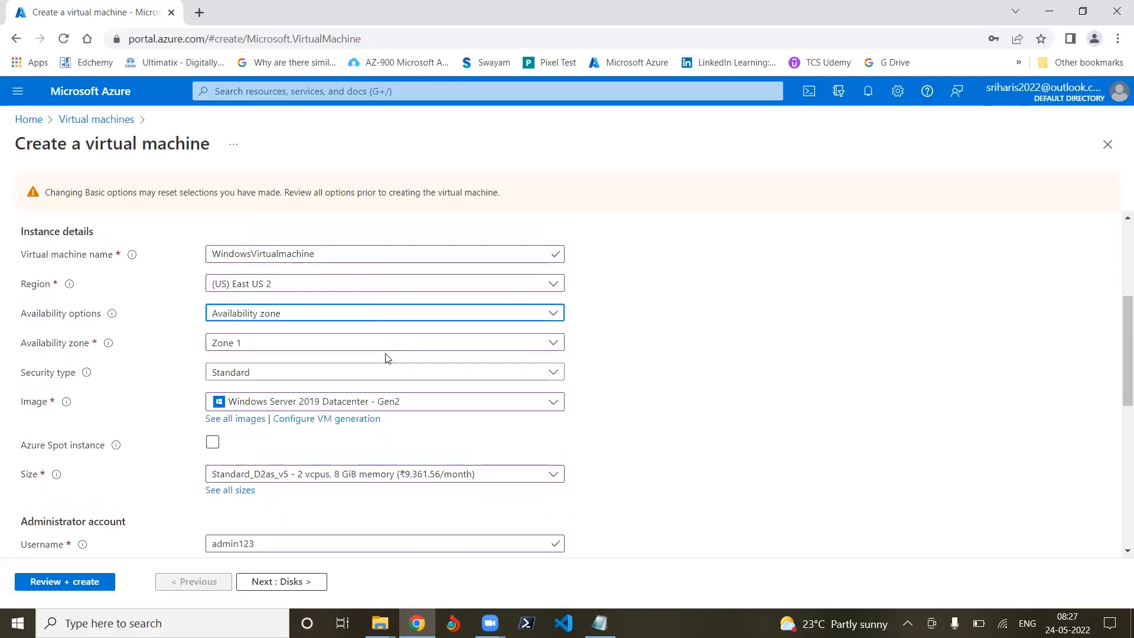
{"action": "left_click", "coordinate": [522, 379]}
{"action": "left_click", "coordinate": [685, 333]}
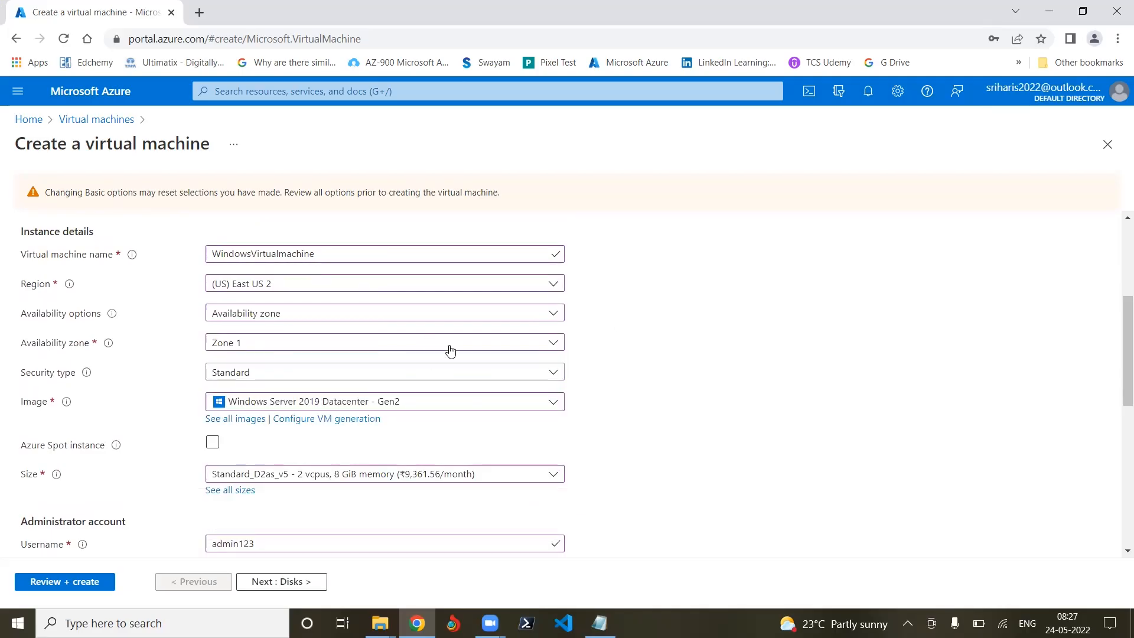
{"action": "scroll", "coordinate": [659, 338], "scroll_direction": "up", "scroll_amount": 2}
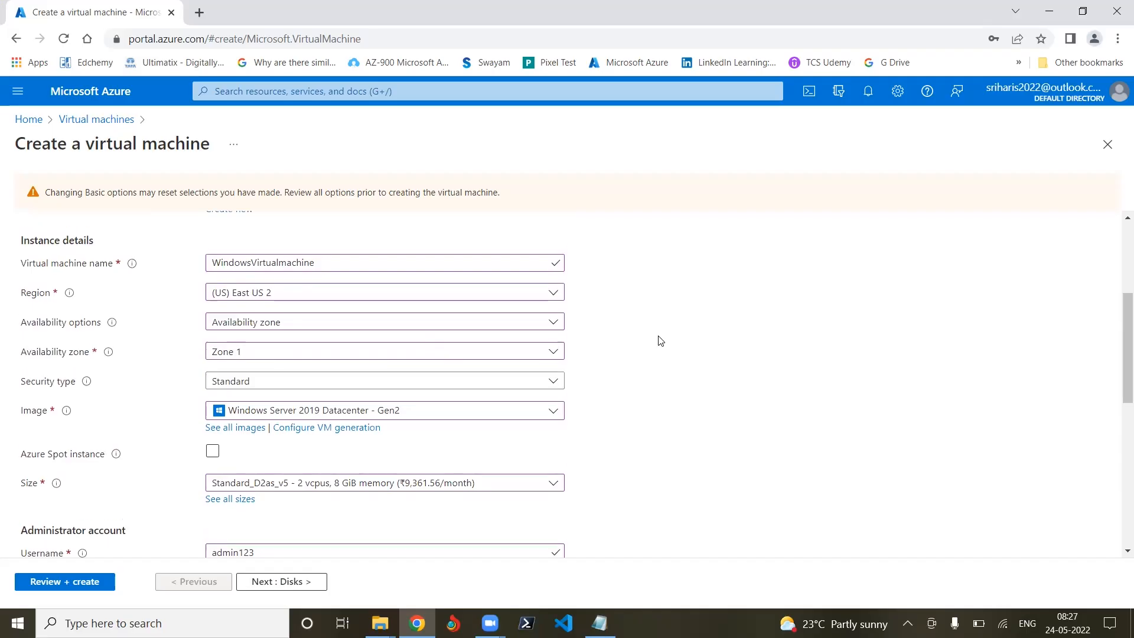
{"action": "scroll", "coordinate": [660, 340], "scroll_direction": "up", "scroll_amount": 2}
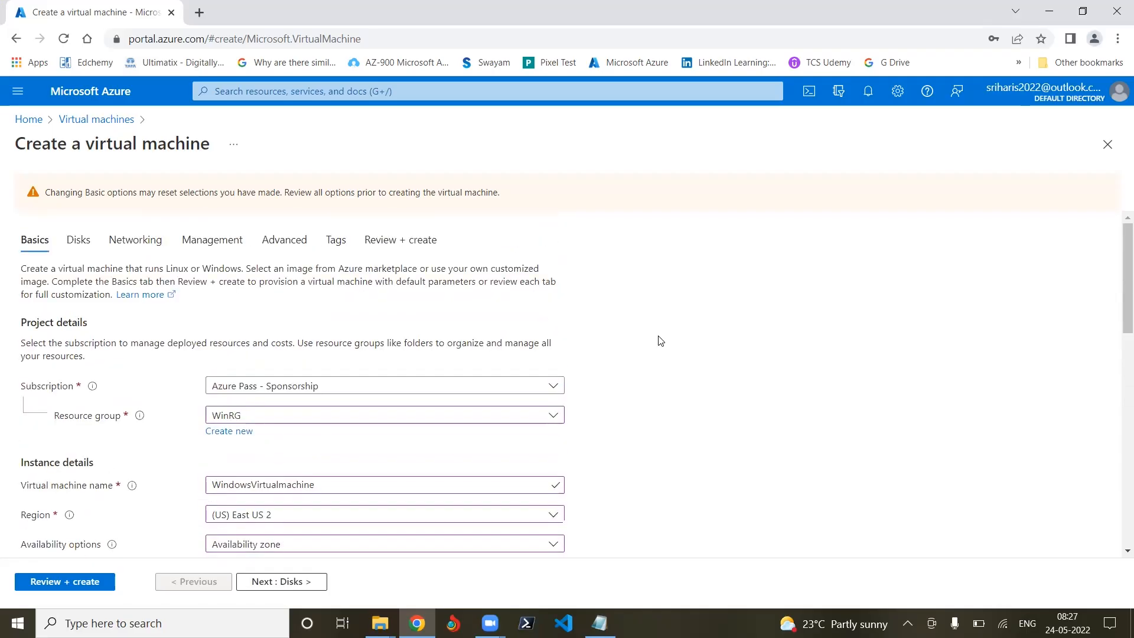
{"action": "left_click", "coordinate": [158, 245]}
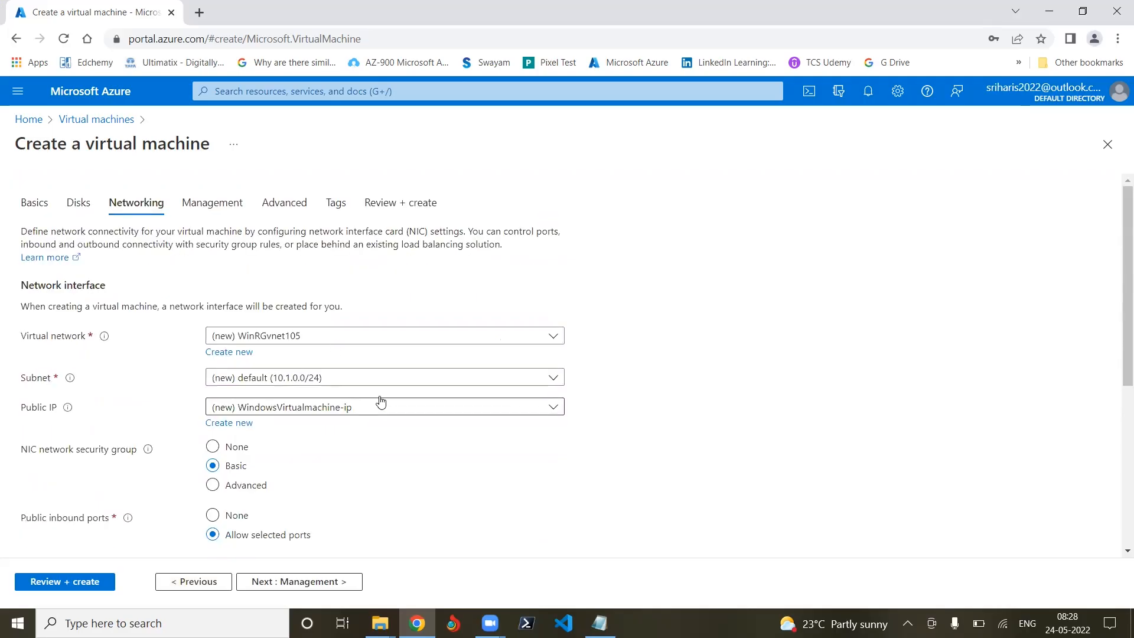
{"action": "left_click", "coordinate": [371, 377]}
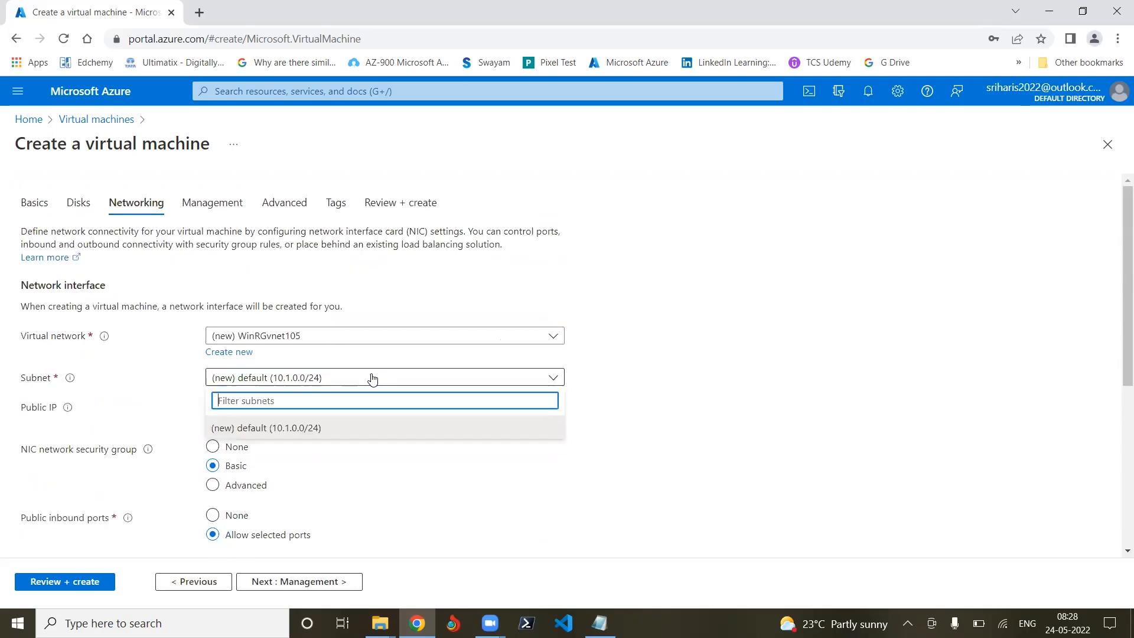
{"action": "left_click", "coordinate": [599, 297]}
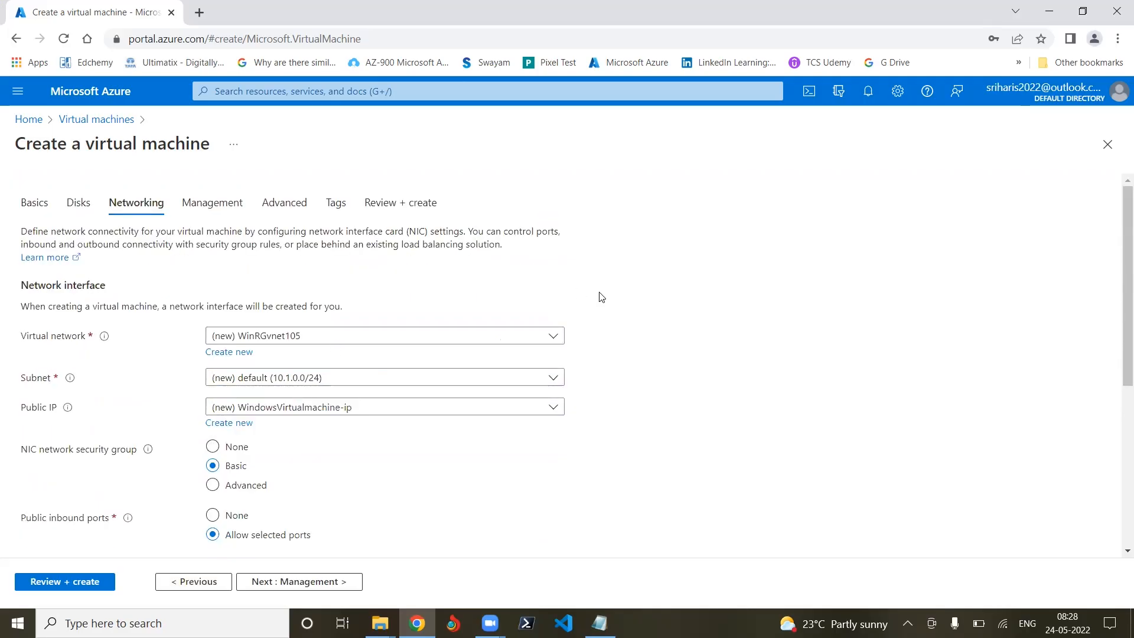
{"action": "left_click", "coordinate": [36, 211]}
{"action": "scroll", "coordinate": [413, 463], "scroll_direction": "down", "scroll_amount": 3}
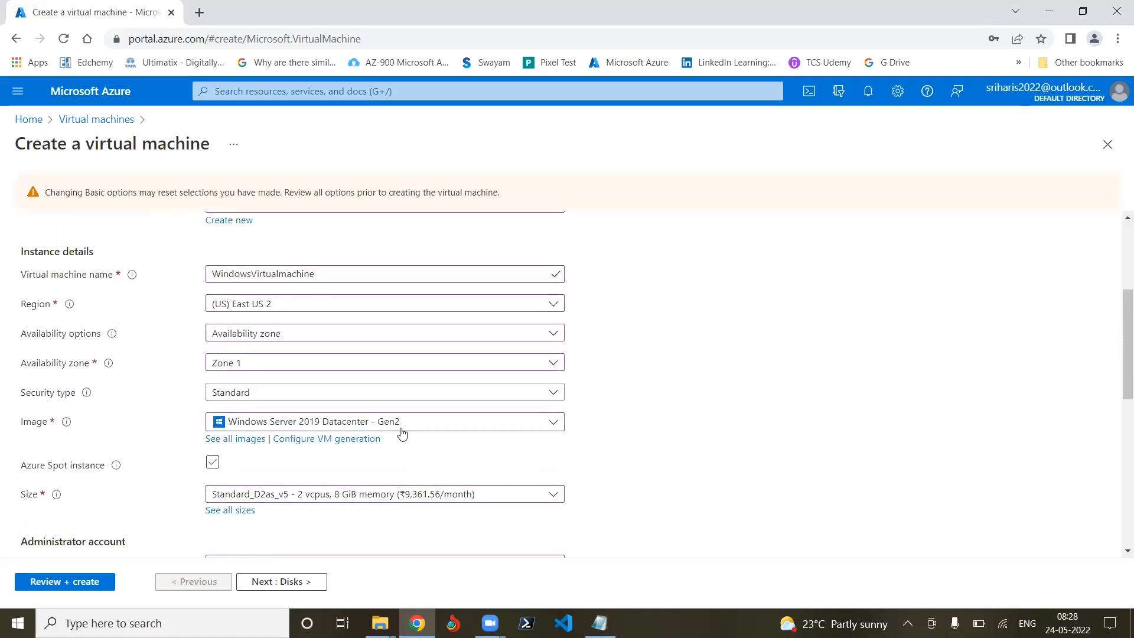
- Try Zone 2 for the VM, then switch the availability zone back to Zone 1
{"action": "left_click", "coordinate": [377, 368]}
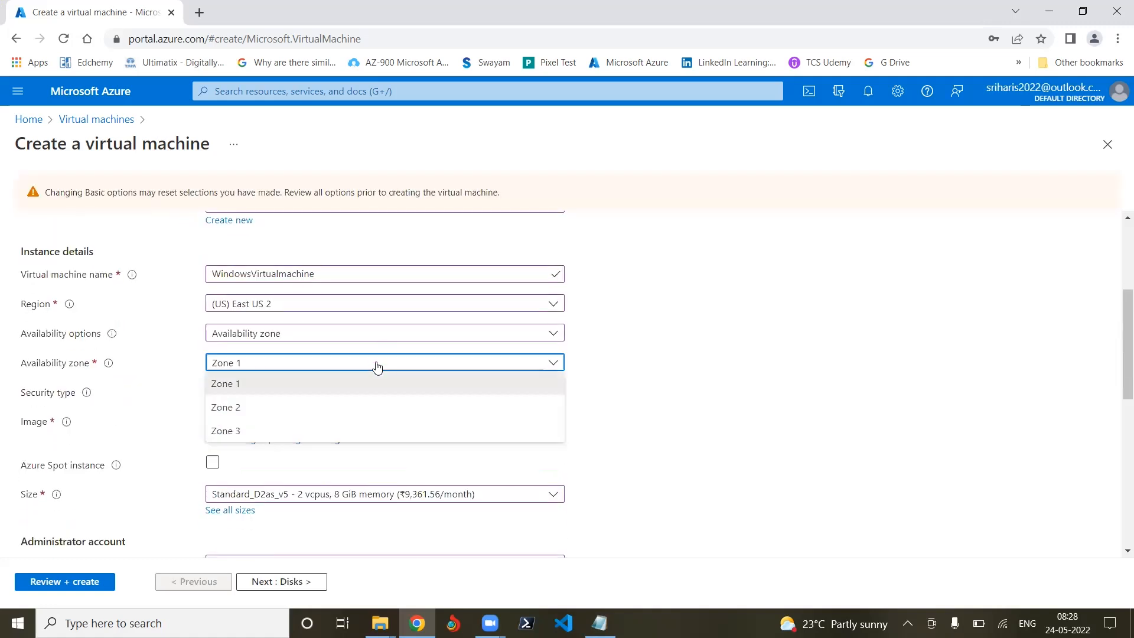
{"action": "left_click", "coordinate": [327, 416]}
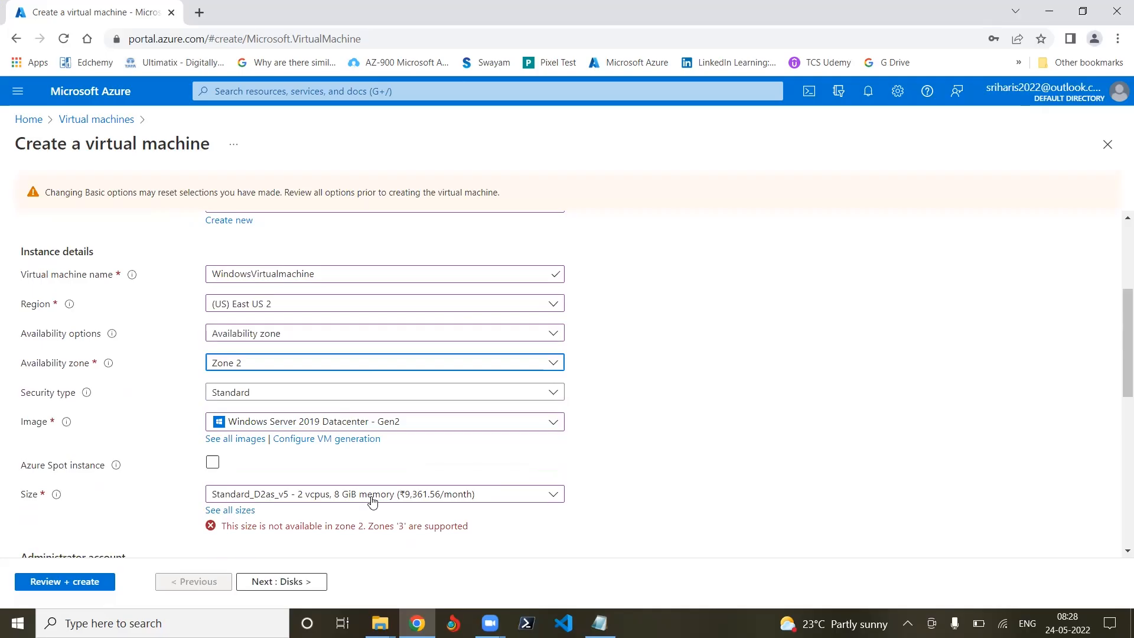
{"action": "left_click", "coordinate": [324, 363]}
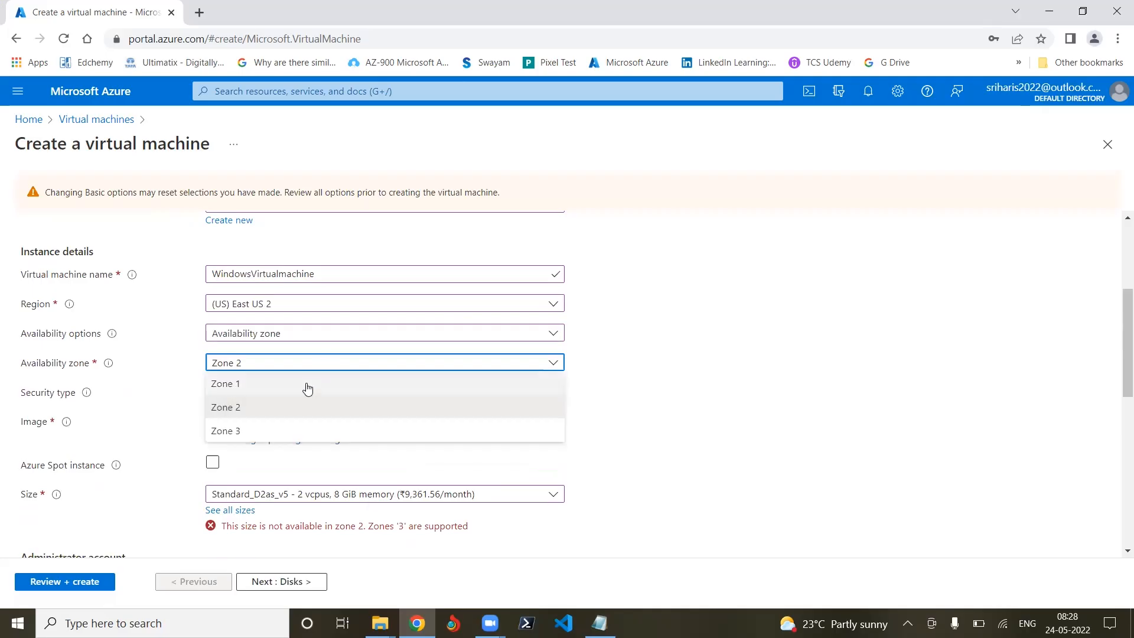
{"action": "left_click", "coordinate": [307, 384]}
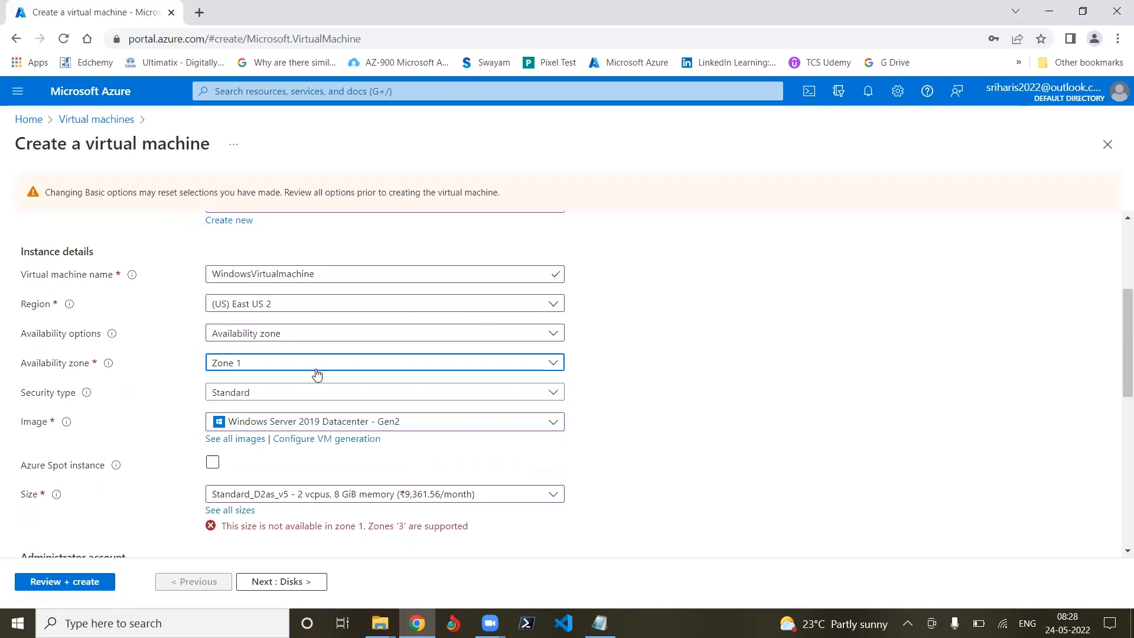
- Change Availability options to No infrastructure redundancy required
{"action": "left_click", "coordinate": [336, 338]}
{"action": "key", "text": "Escape"}
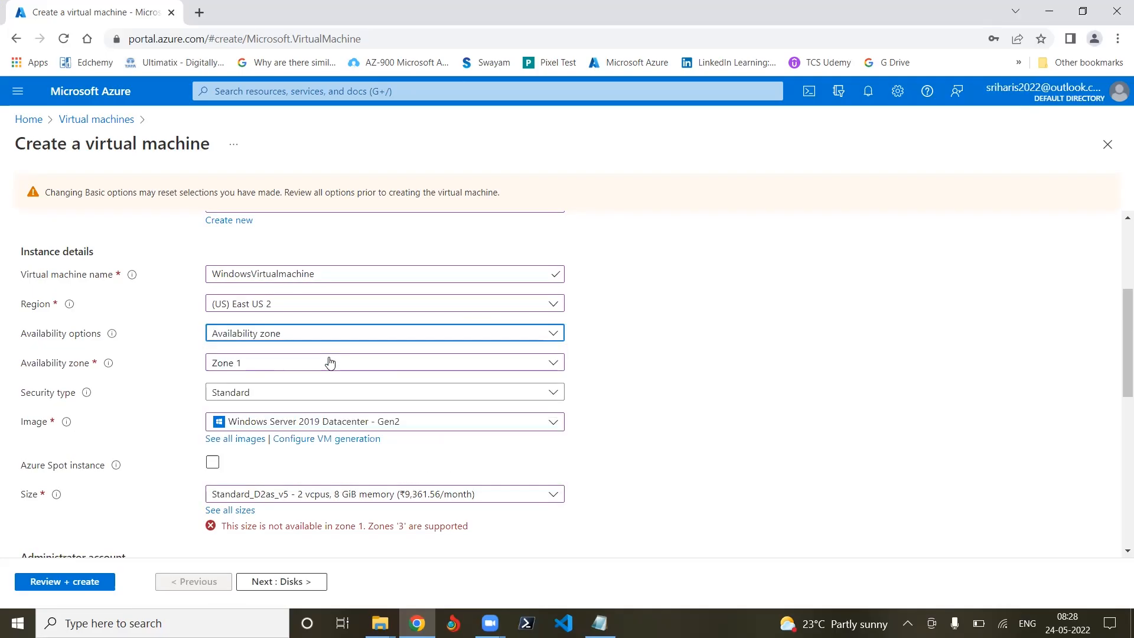
{"action": "left_click", "coordinate": [707, 390]}
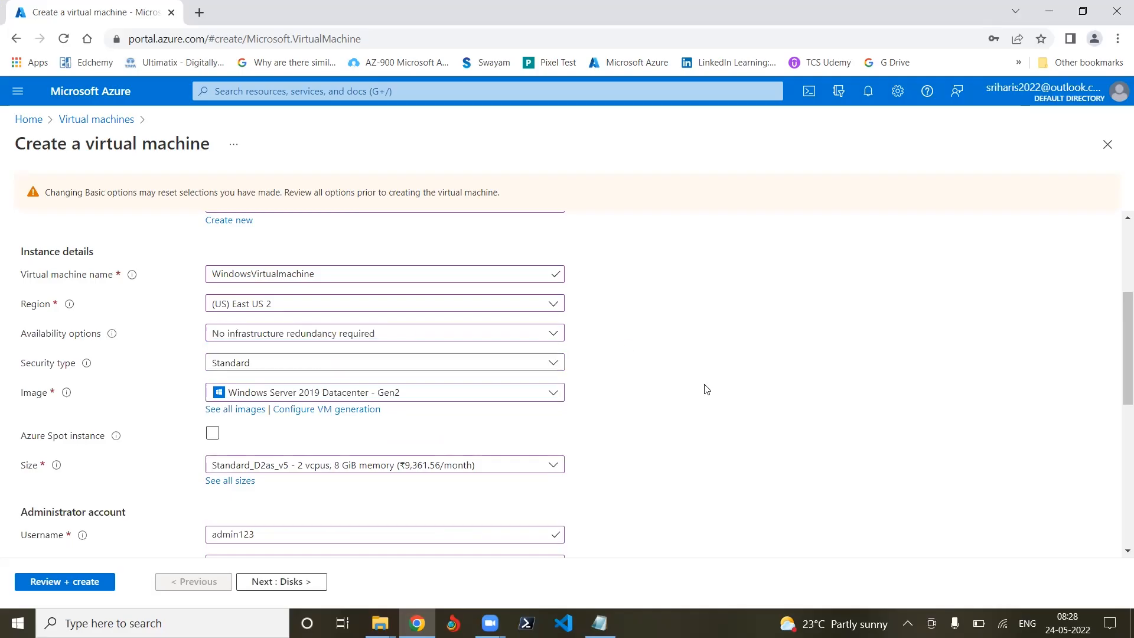
{"action": "scroll", "coordinate": [707, 390], "scroll_direction": "down", "scroll_amount": 2}
{"action": "scroll", "coordinate": [707, 389], "scroll_direction": "up", "scroll_amount": 6}
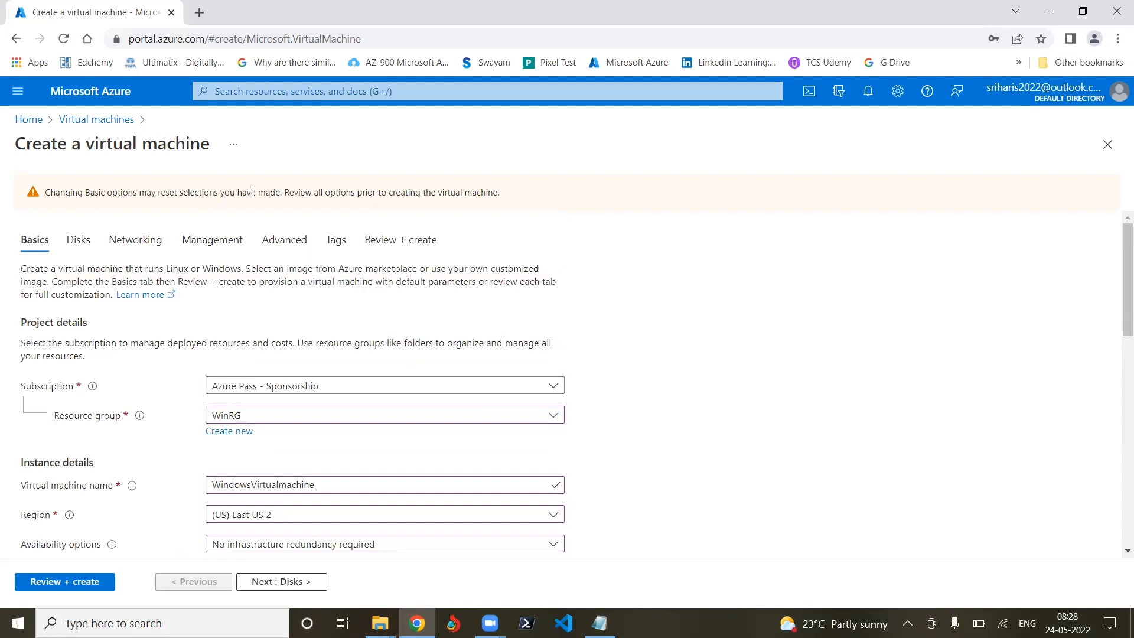
- Return to the Networking step and scroll to the RDP (3389) inbound ports section
{"action": "left_click", "coordinate": [149, 246]}
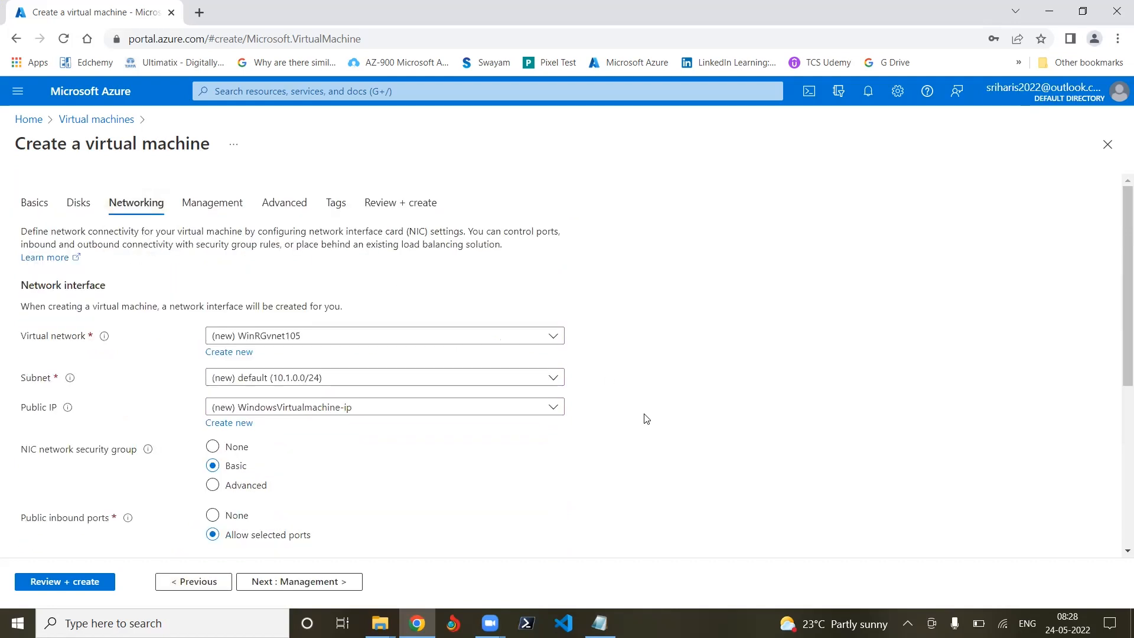
{"action": "scroll", "coordinate": [646, 418], "scroll_direction": "down", "scroll_amount": 2}
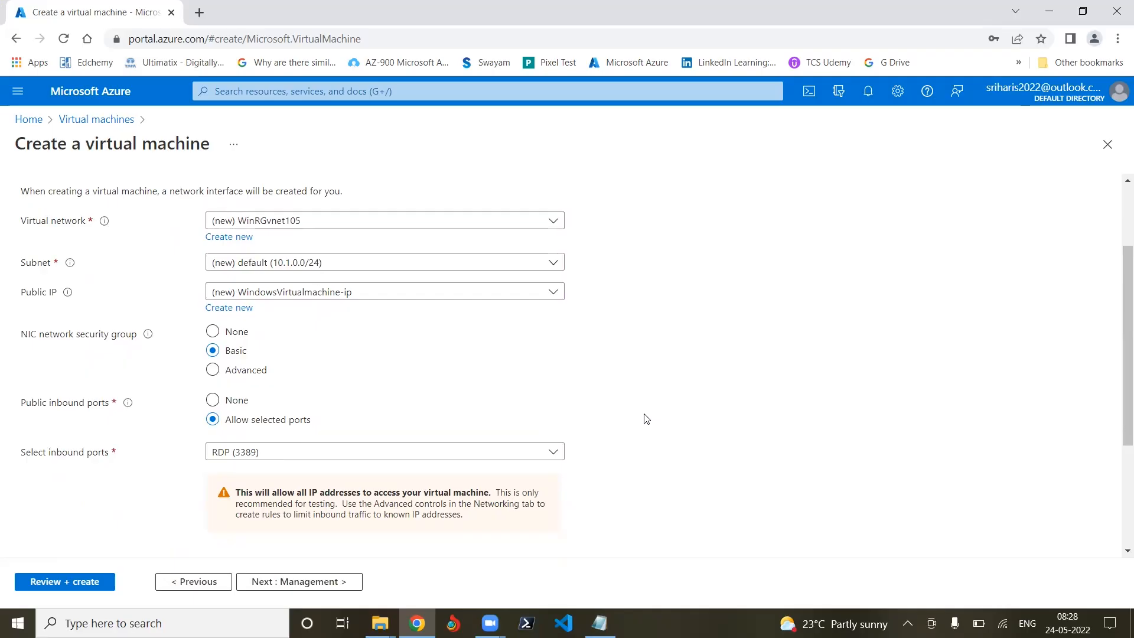
{"action": "left_click", "coordinate": [554, 263]}
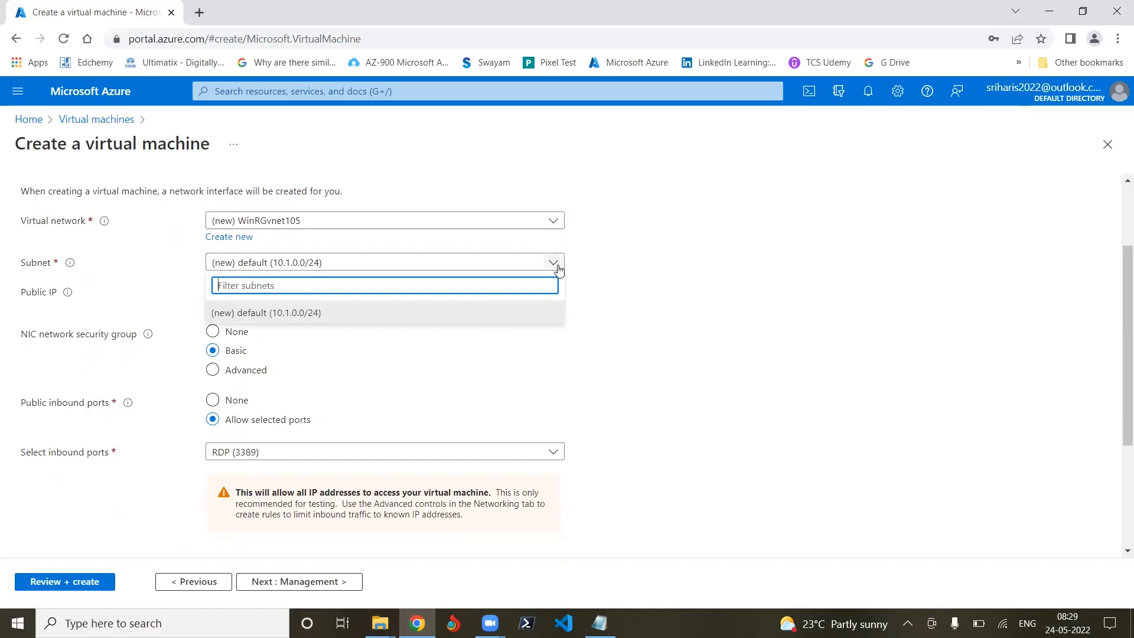
{"action": "left_click", "coordinate": [601, 269]}
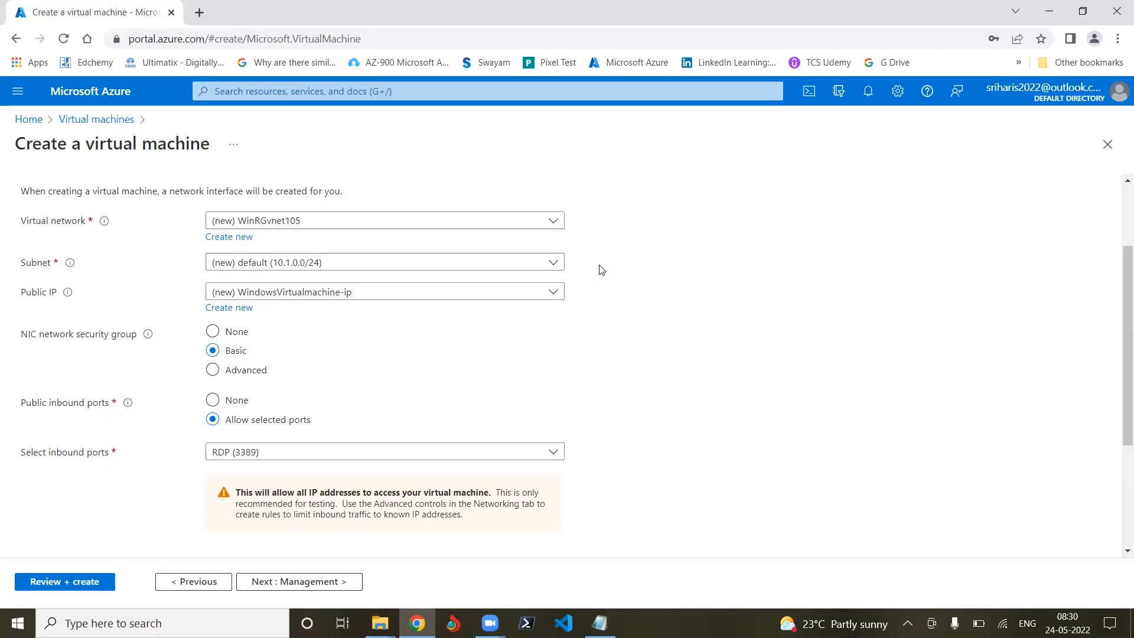
- Enable 'Delete public IP and NIC when VM is deleted'
{"action": "scroll", "coordinate": [601, 270], "scroll_direction": "down", "scroll_amount": 3}
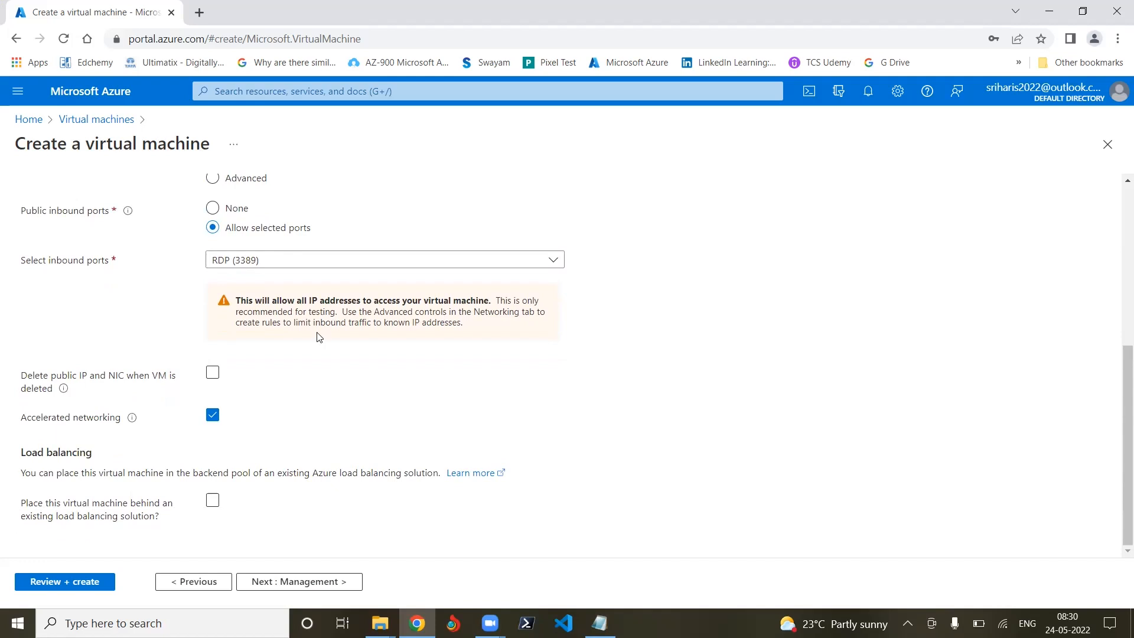
{"action": "left_click", "coordinate": [224, 379]}
{"action": "scroll", "coordinate": [367, 380], "scroll_direction": "up", "scroll_amount": 5}
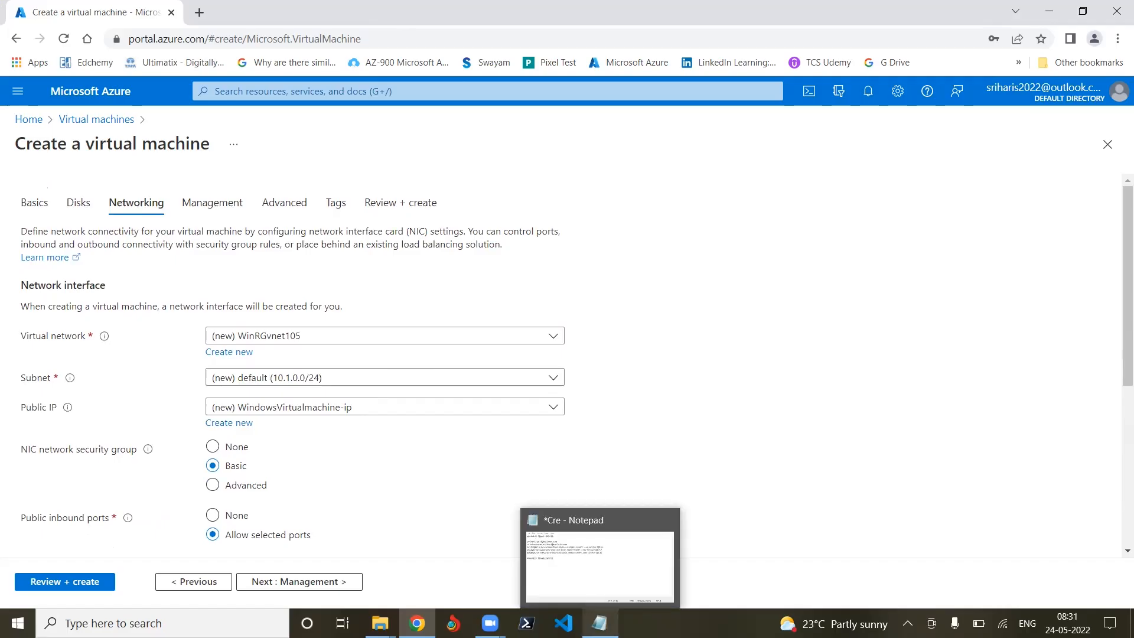
- In Notepad, add a new line reading 'winrgvnet105, windowsvitrualmachine-i'
{"action": "left_click", "coordinate": [599, 623]}
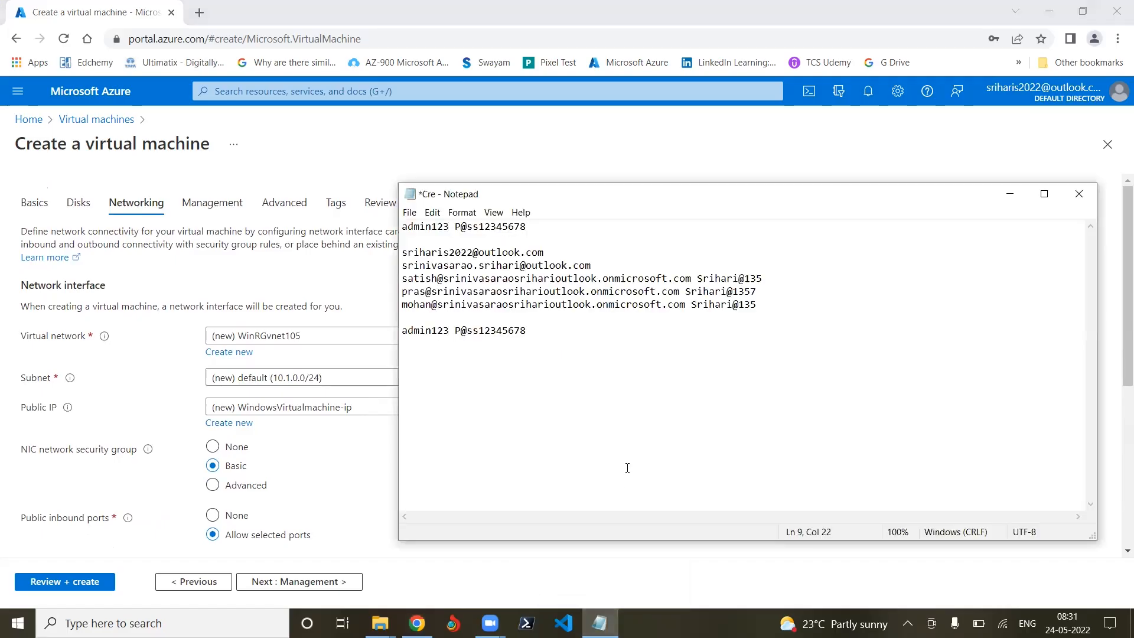
{"action": "key", "text": "Return"}
{"action": "type", "text": "winrgvnet105, windowsvitr"}
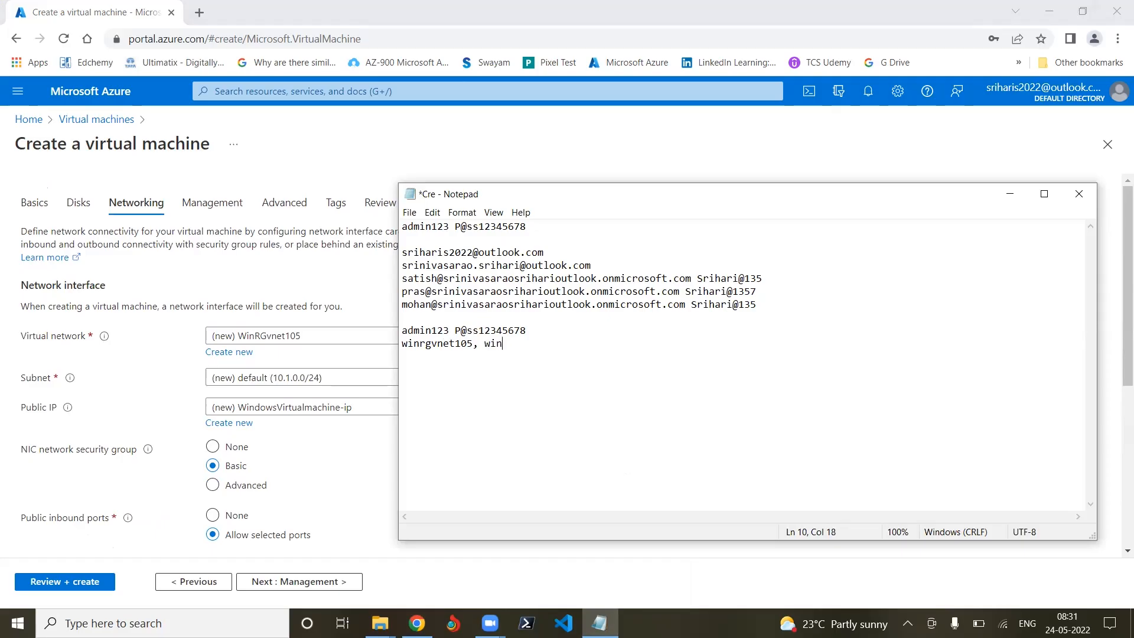
{"action": "type", "text": "ualmachine-i"}
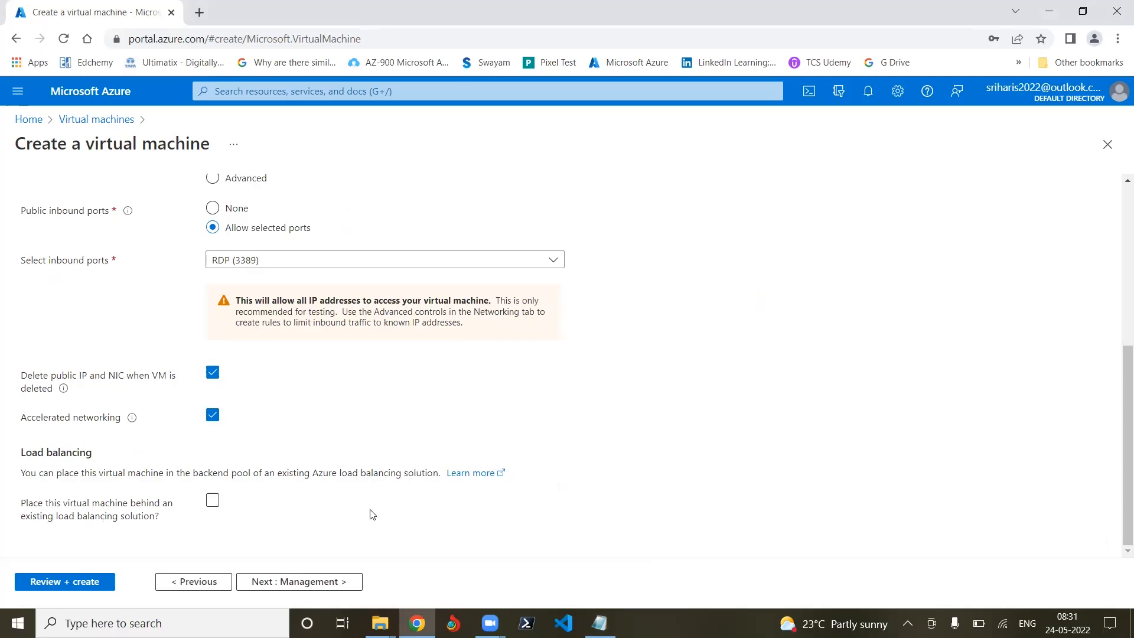
{"action": "left_click", "coordinate": [211, 501]}
{"action": "left_click", "coordinate": [211, 501]}
{"action": "scroll", "coordinate": [212, 503], "scroll_direction": "down", "scroll_amount": 3}
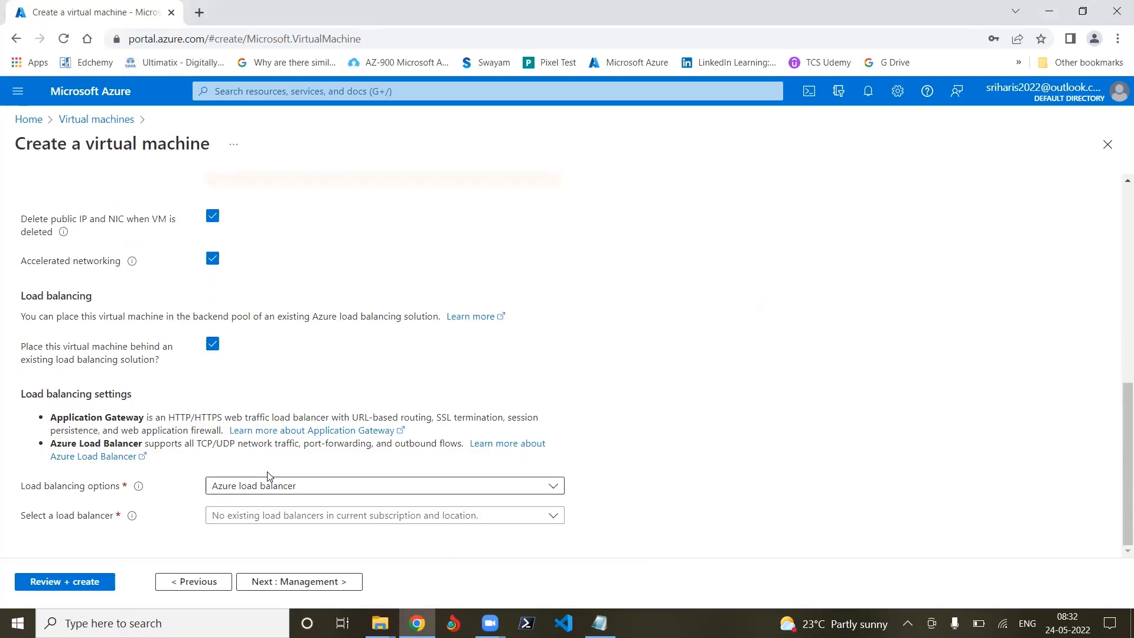
{"action": "left_click", "coordinate": [274, 485]}
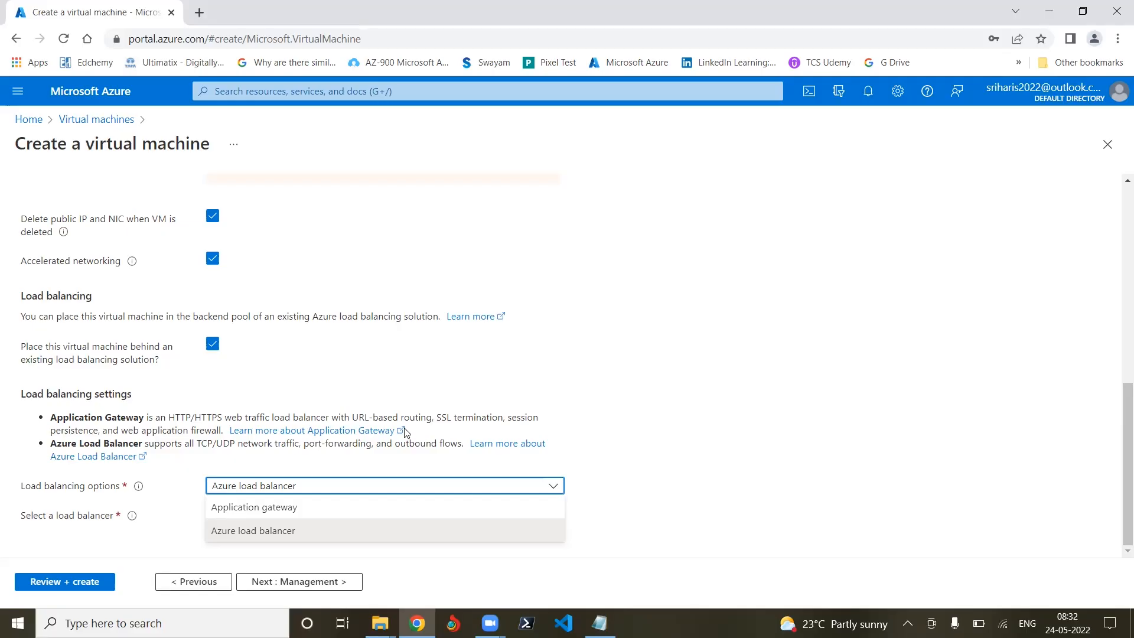
{"action": "left_click", "coordinate": [212, 347]}
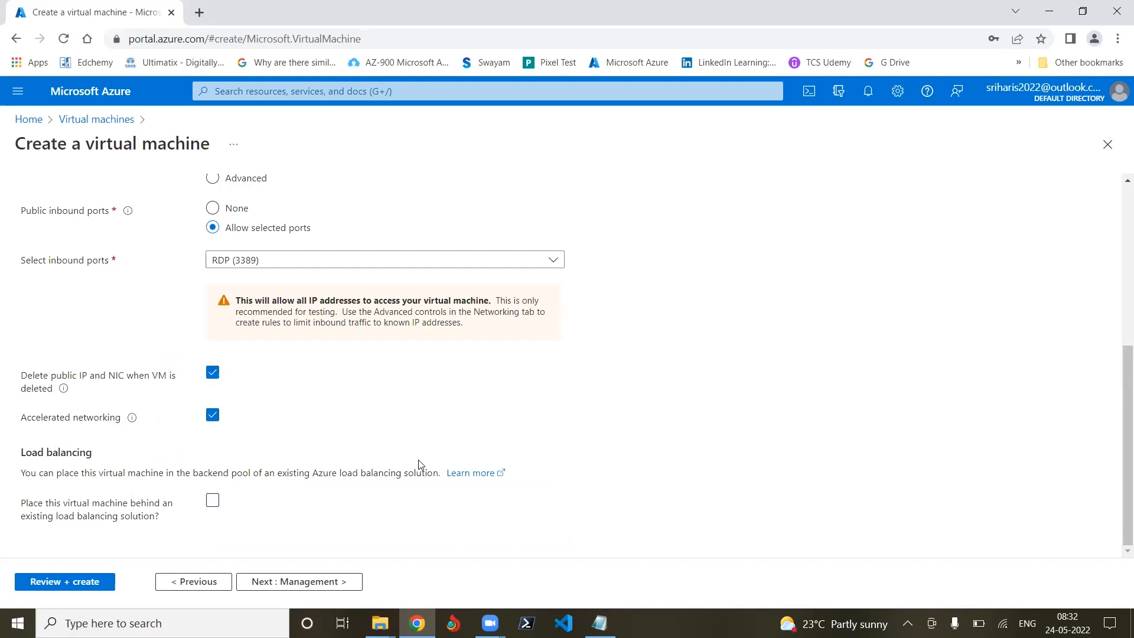
- Advance the VM wizard to the Management step
{"action": "left_click", "coordinate": [311, 580]}
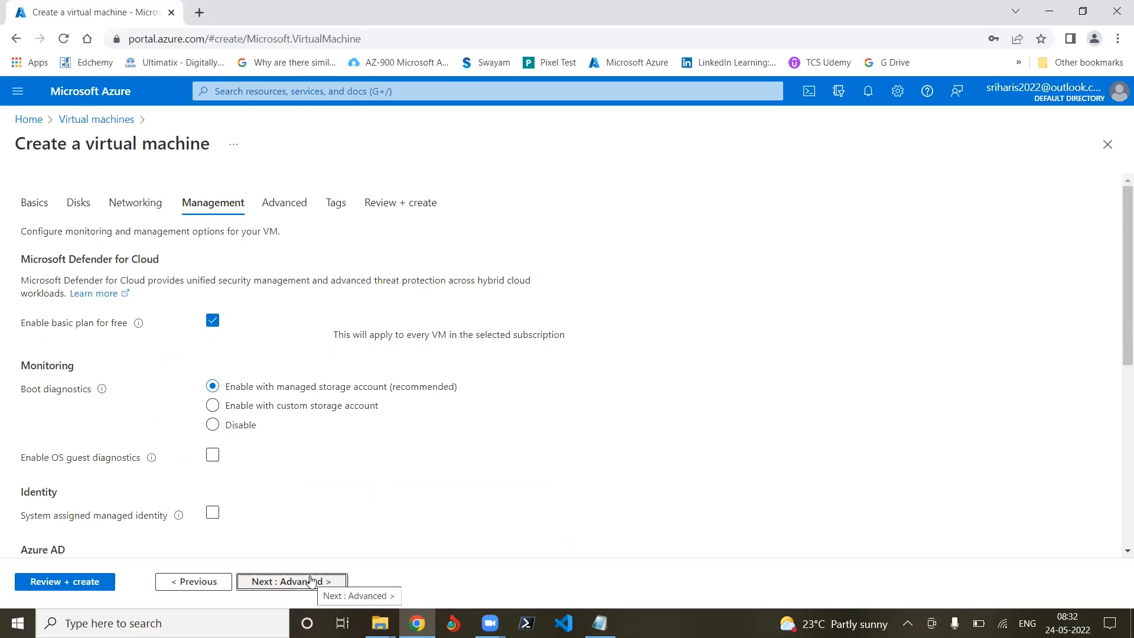
{"action": "mouse_move", "coordinate": [102, 390]}
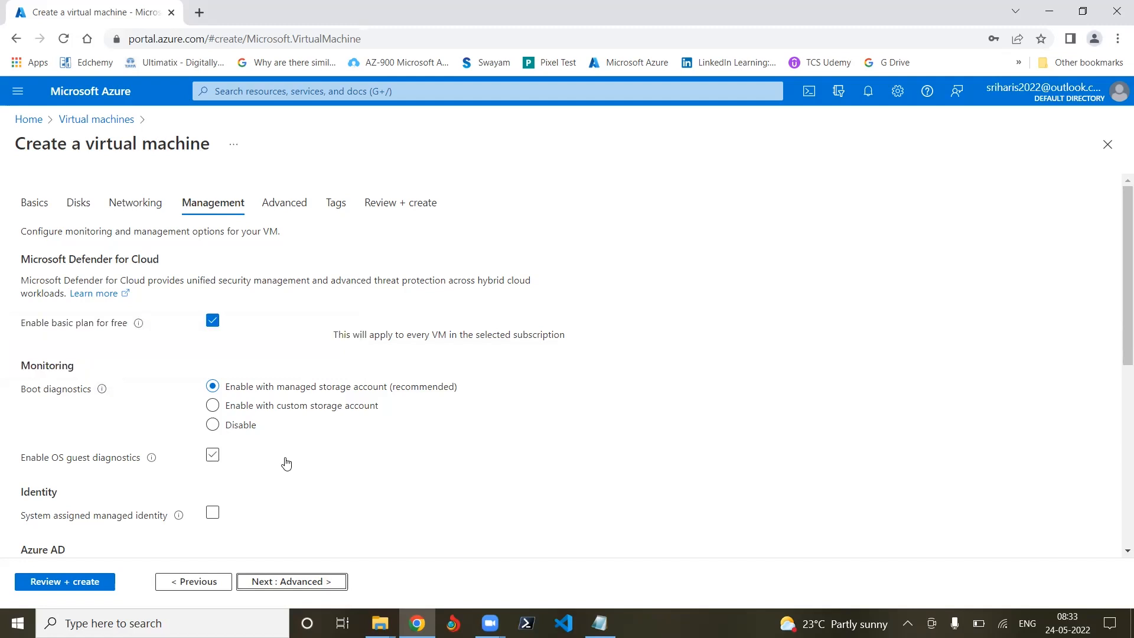
{"action": "scroll", "coordinate": [285, 461], "scroll_direction": "down", "scroll_amount": 3}
{"action": "scroll", "coordinate": [286, 462], "scroll_direction": "down", "scroll_amount": 2}
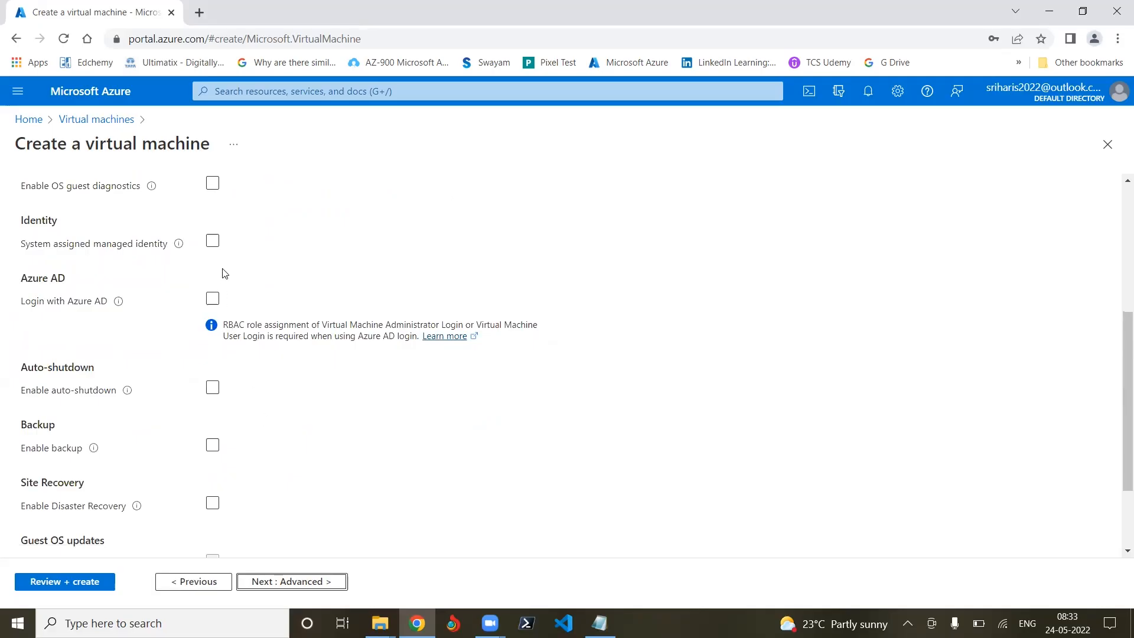
{"action": "left_click", "coordinate": [212, 242]}
{"action": "left_click", "coordinate": [212, 241]}
- Enable auto-shutdown at 7:00:00 PM UTC with e-mail notification
{"action": "left_click", "coordinate": [215, 392]}
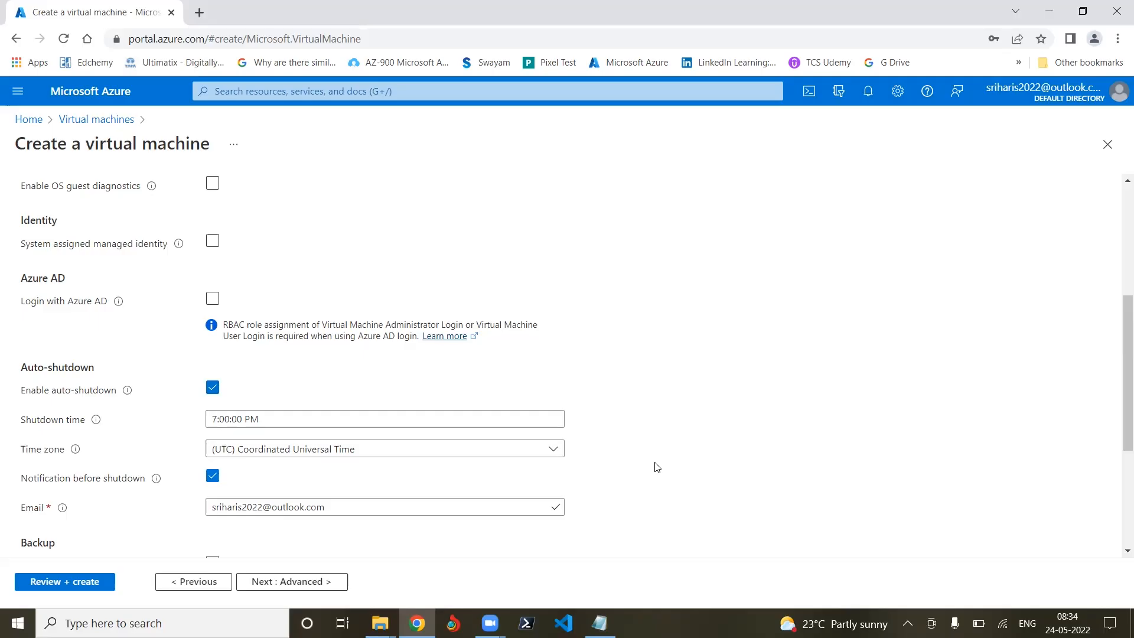
{"action": "scroll", "coordinate": [656, 466], "scroll_direction": "down", "scroll_amount": 3}
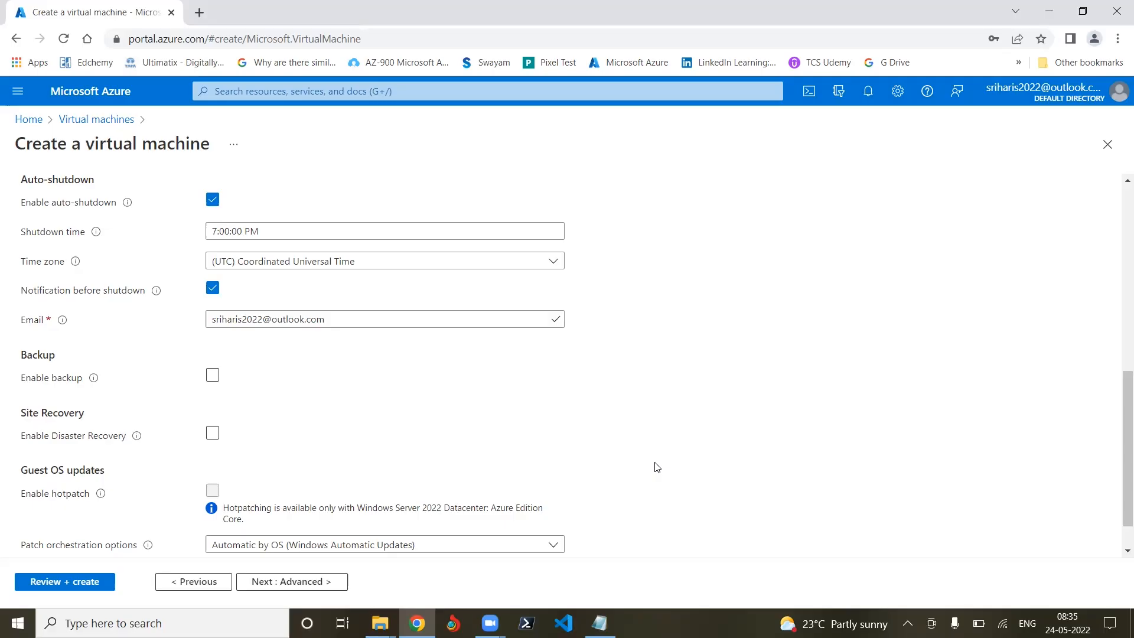
- Enable backup with Enhanced subtype and policy EnhancedPolicy-l3jknp1p, leaving disaster recovery off
{"action": "left_click", "coordinate": [210, 379]}
{"action": "scroll", "coordinate": [498, 414], "scroll_direction": "down", "scroll_amount": 2}
{"action": "scroll", "coordinate": [498, 413], "scroll_direction": "down", "scroll_amount": 2}
{"action": "scroll", "coordinate": [497, 414], "scroll_direction": "down", "scroll_amount": 1}
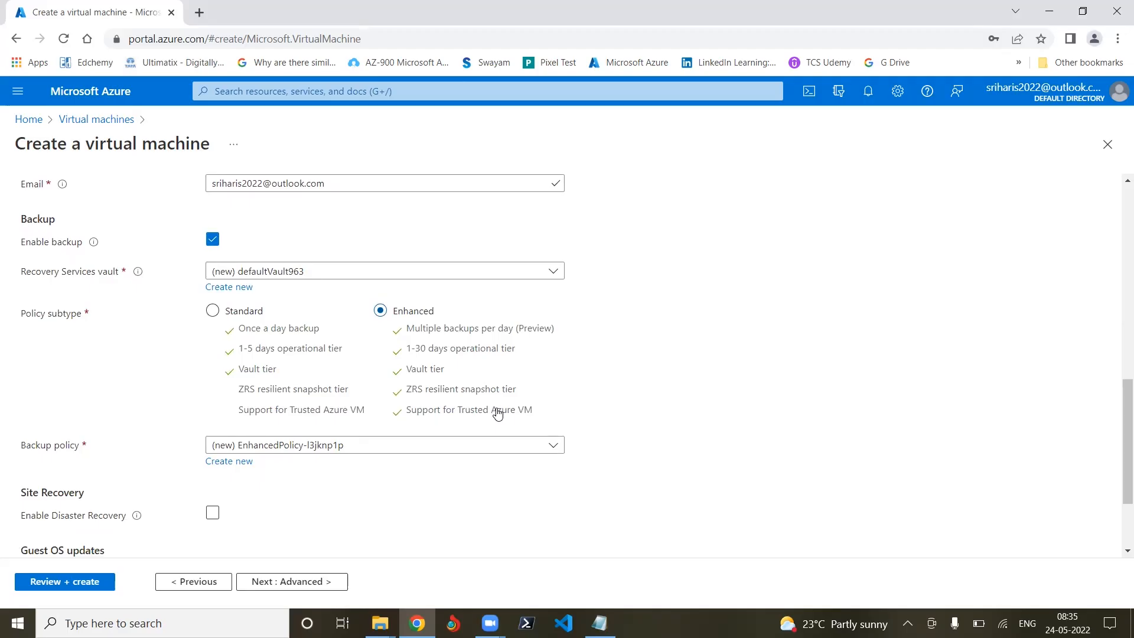
{"action": "left_click", "coordinate": [473, 451]}
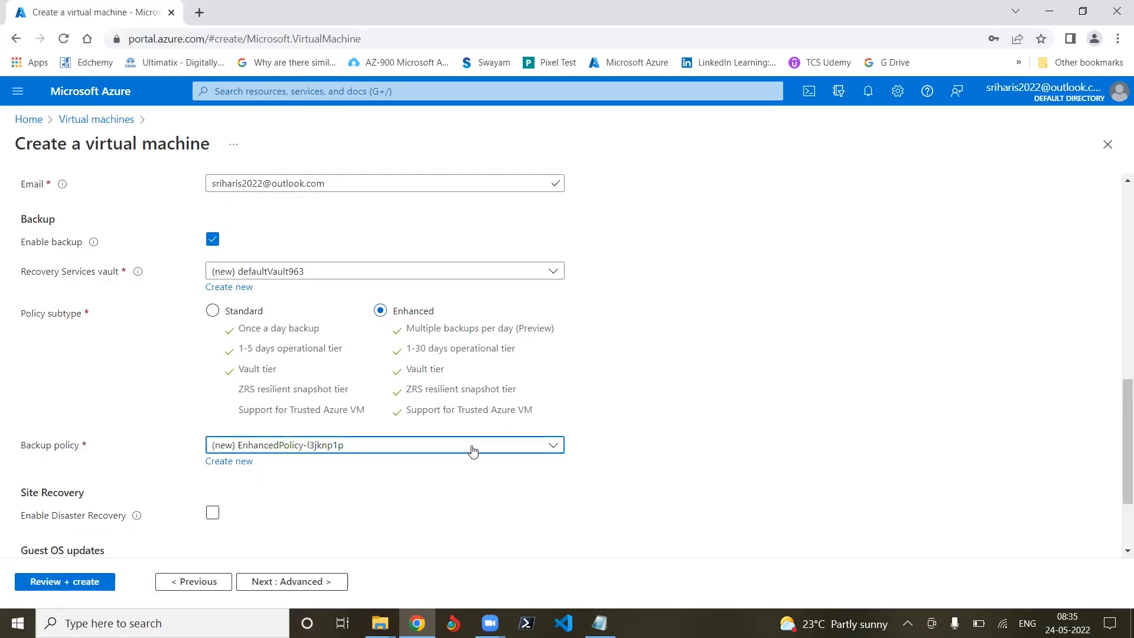
{"action": "left_click", "coordinate": [635, 397]}
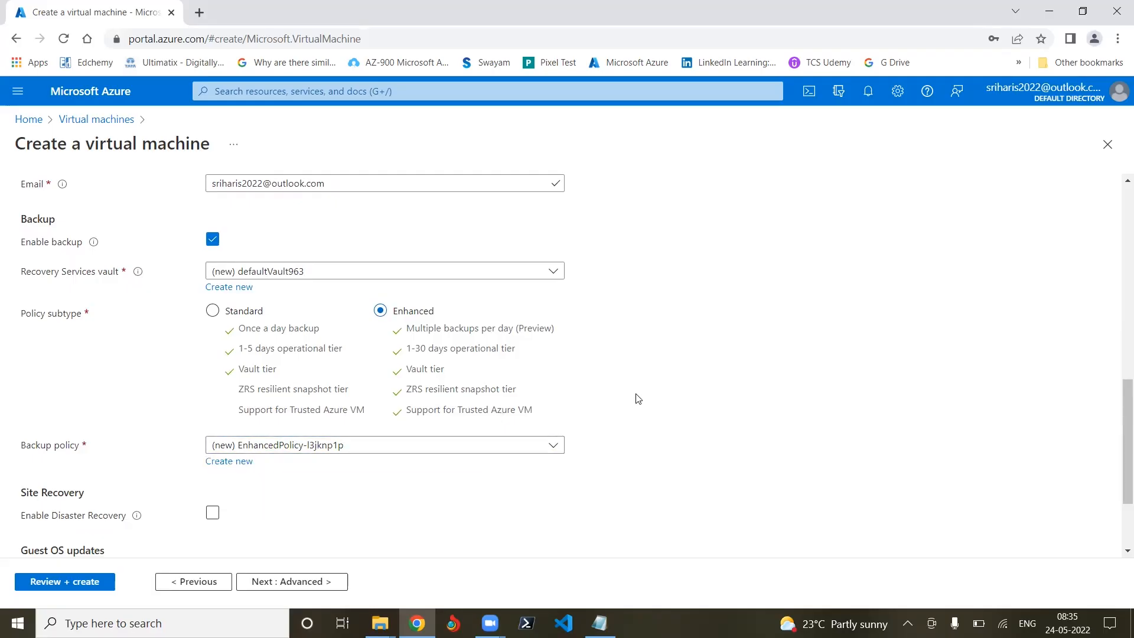
{"action": "scroll", "coordinate": [637, 398], "scroll_direction": "down", "scroll_amount": 1}
{"action": "scroll", "coordinate": [638, 398], "scroll_direction": "down", "scroll_amount": 1}
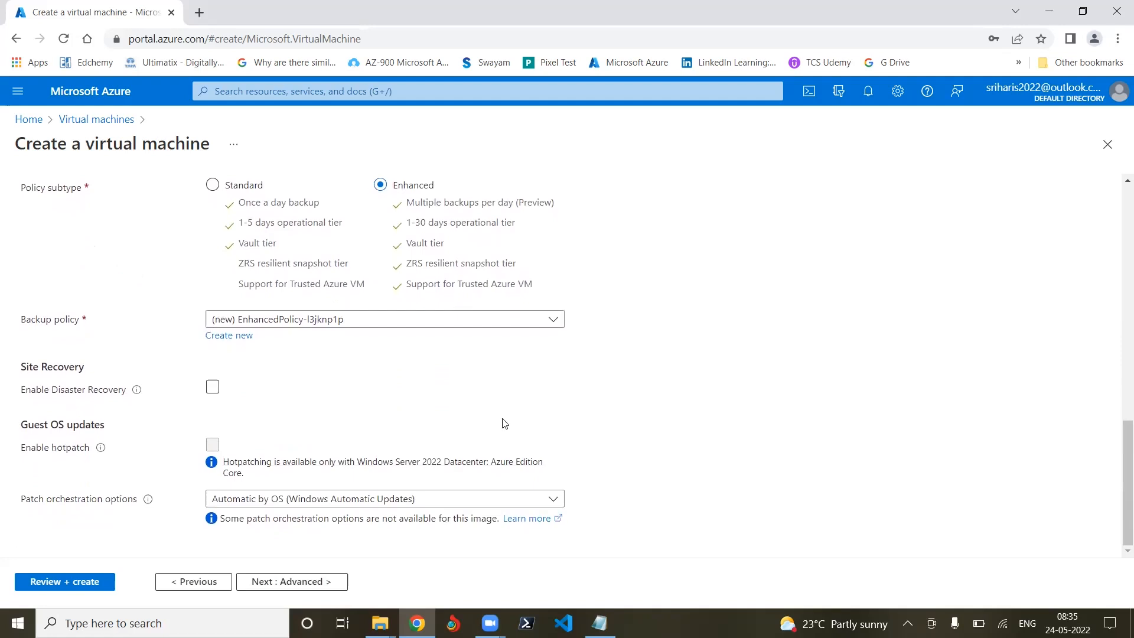
{"action": "mouse_move", "coordinate": [137, 391]}
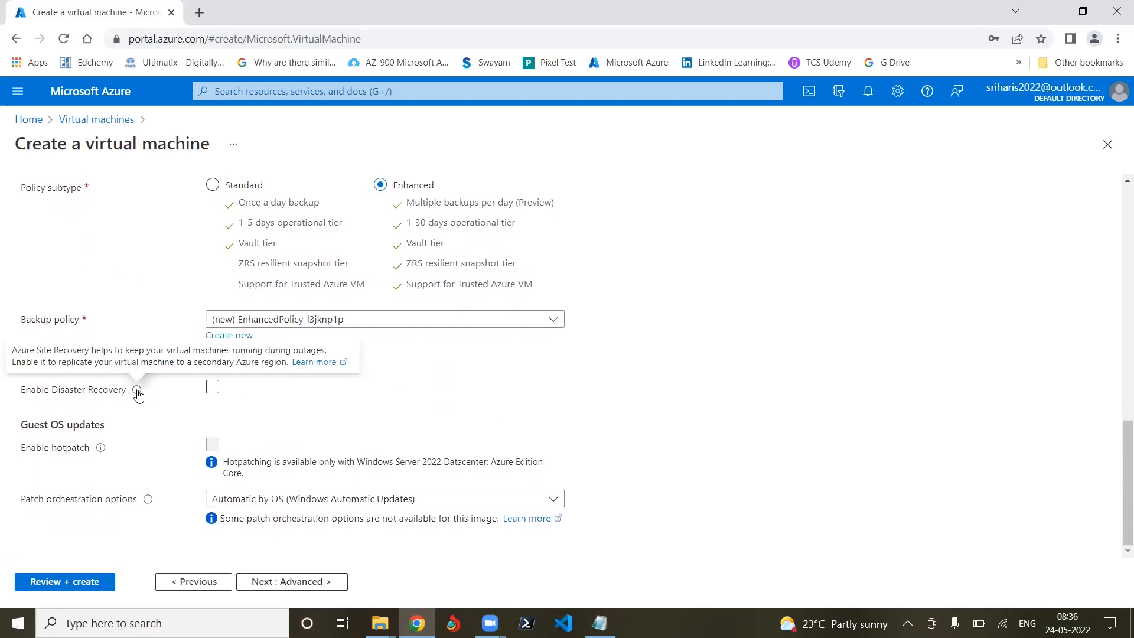
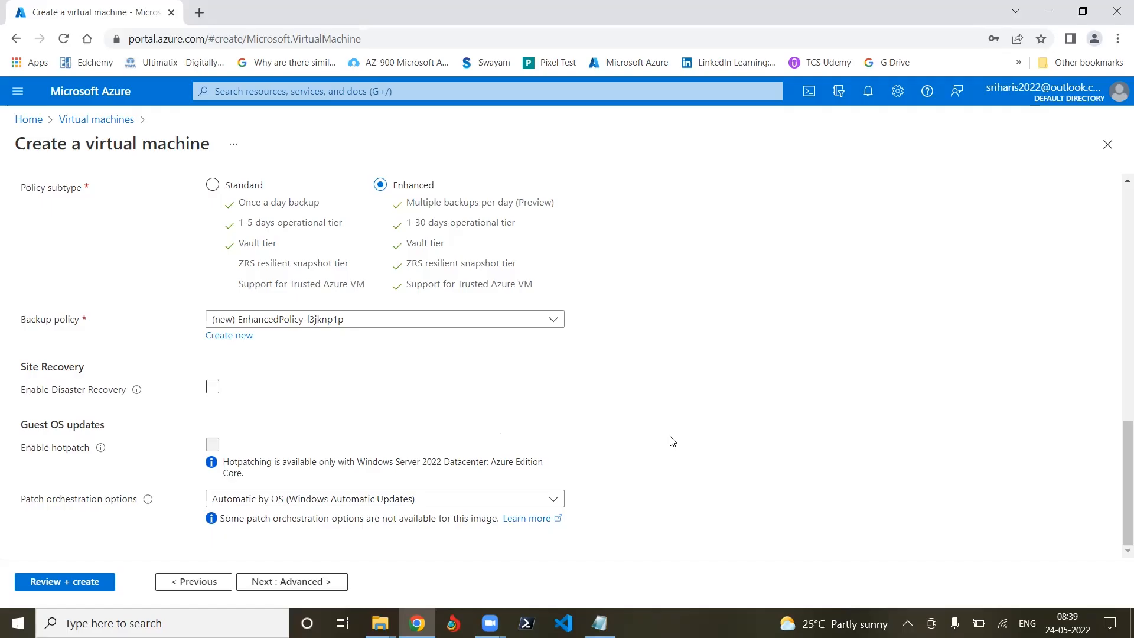
- Advance to the Advanced step and review Extensions, VM applications and Custom data, leaving them empty
{"action": "left_click", "coordinate": [281, 582]}
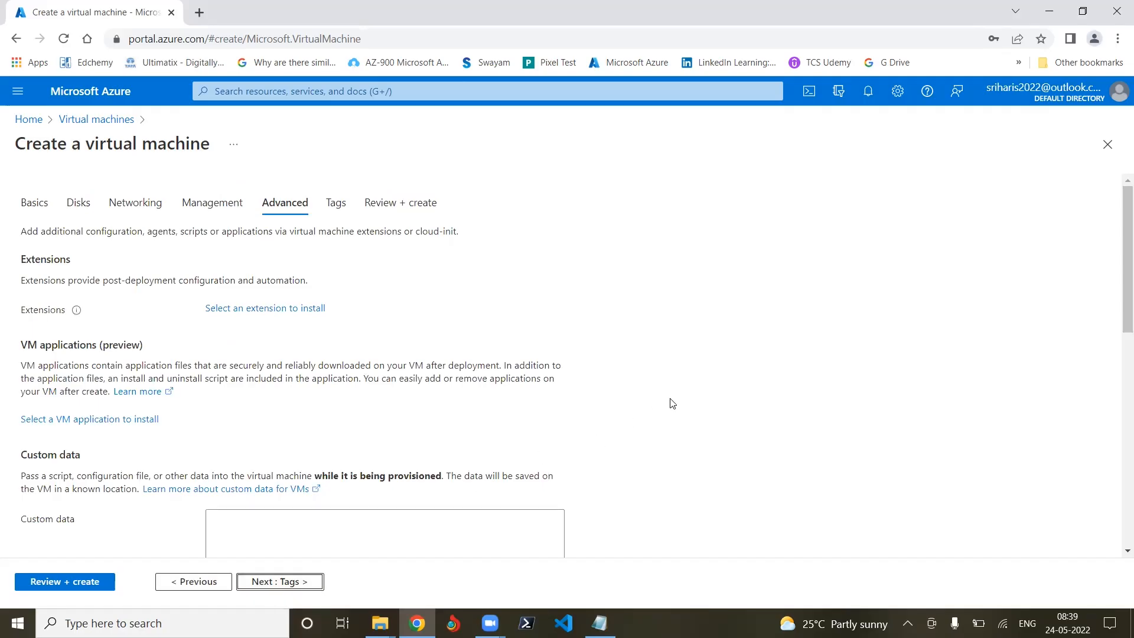
{"action": "scroll", "coordinate": [679, 400], "scroll_direction": "down", "scroll_amount": 1}
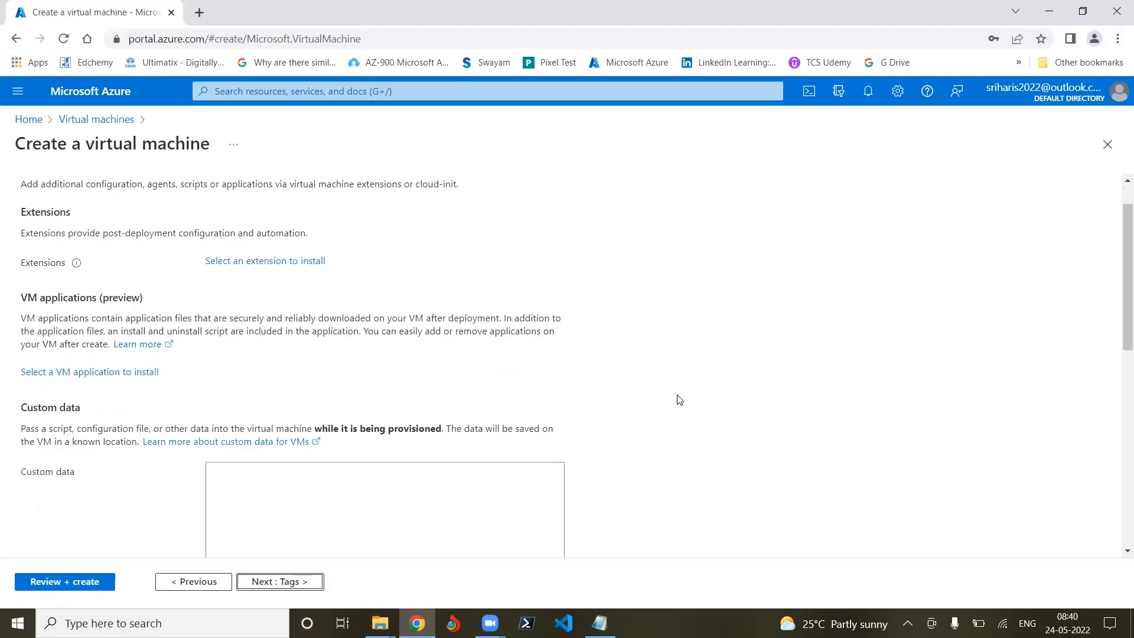
{"action": "scroll", "coordinate": [680, 400], "scroll_direction": "down", "scroll_amount": 3}
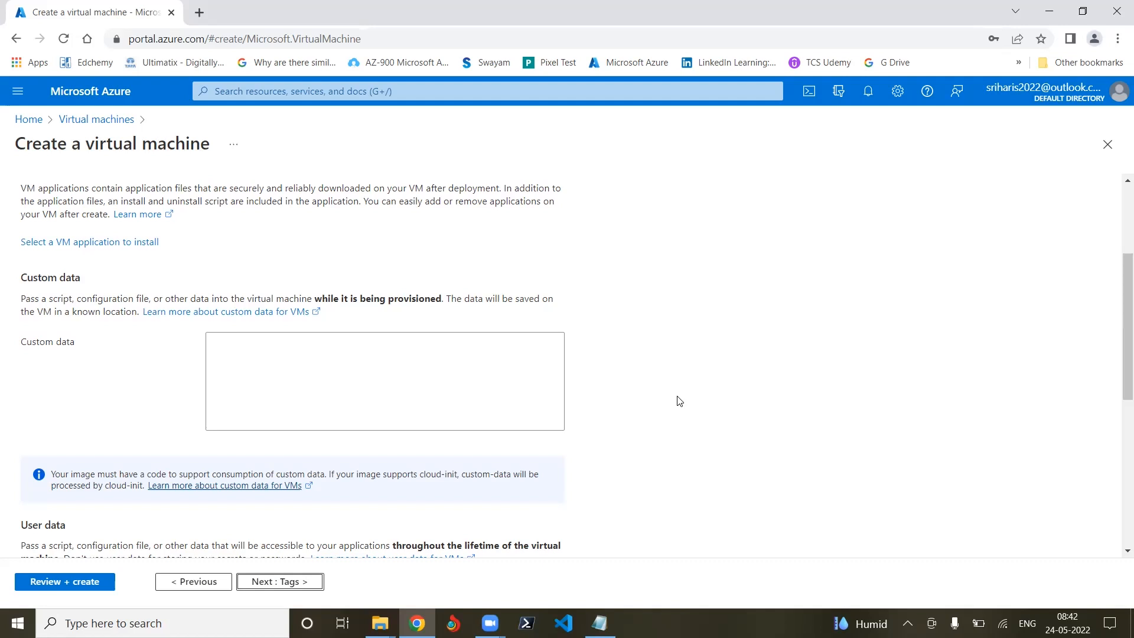
- Review the Host and Proximity placement group settings, then continue to the Tags step
{"action": "scroll", "coordinate": [677, 399], "scroll_direction": "up", "scroll_amount": 1}
{"action": "scroll", "coordinate": [679, 398], "scroll_direction": "down", "scroll_amount": 4}
{"action": "scroll", "coordinate": [698, 381], "scroll_direction": "down", "scroll_amount": 3}
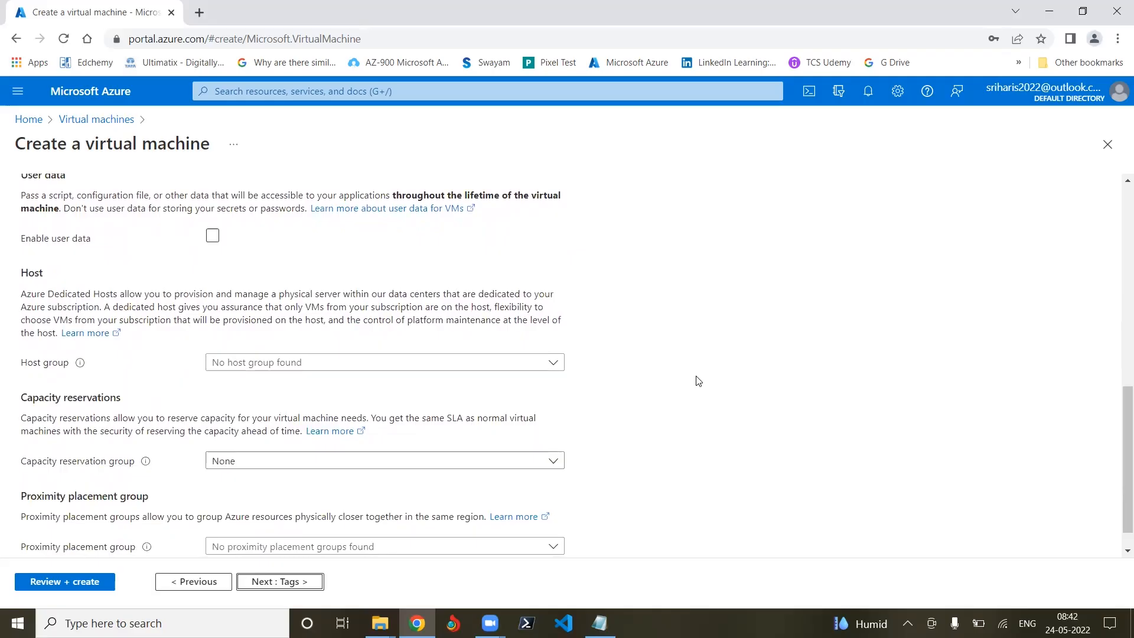
{"action": "scroll", "coordinate": [698, 381], "scroll_direction": "down", "scroll_amount": 1}
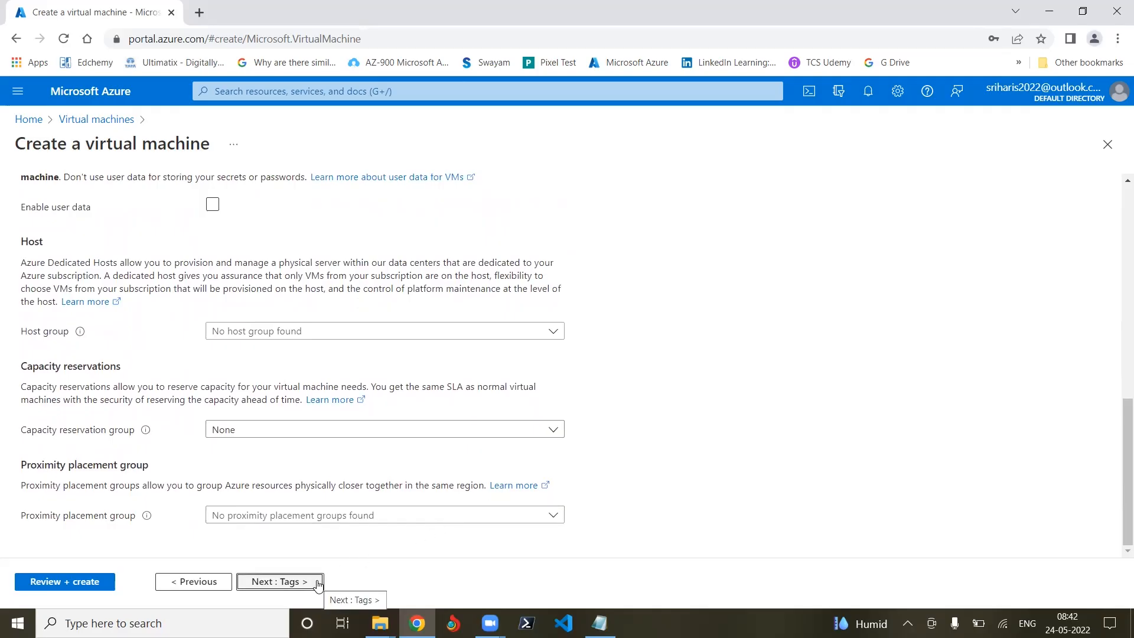
{"action": "left_click", "coordinate": [280, 582]}
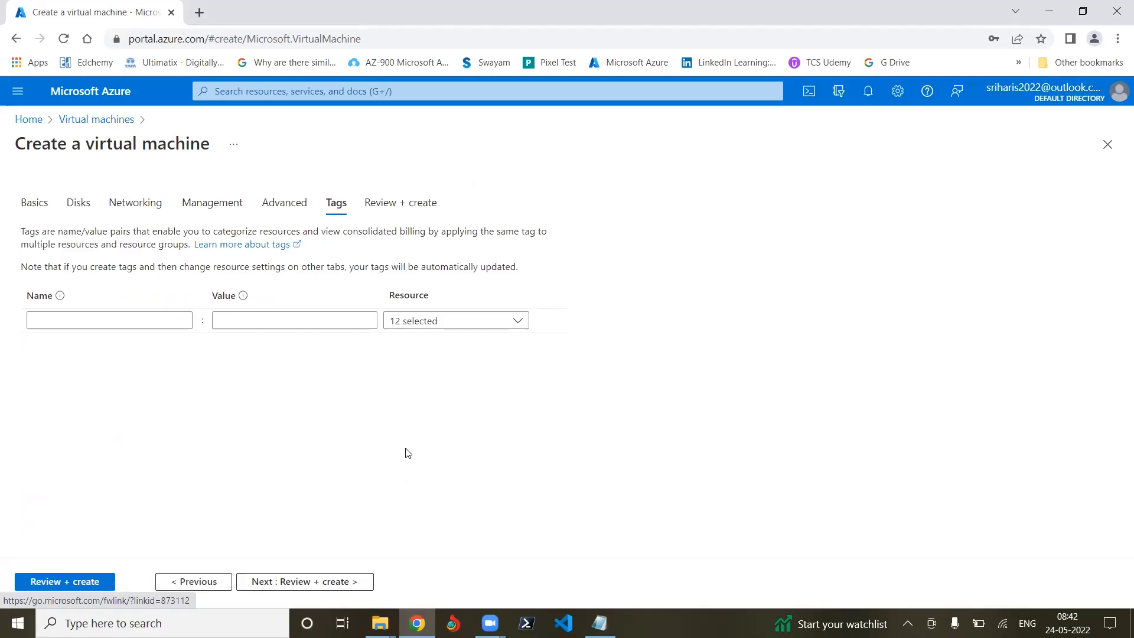
- Add a tag named 'Name' with the value 'Test machine', correcting the capitalization
{"action": "left_click", "coordinate": [124, 322]}
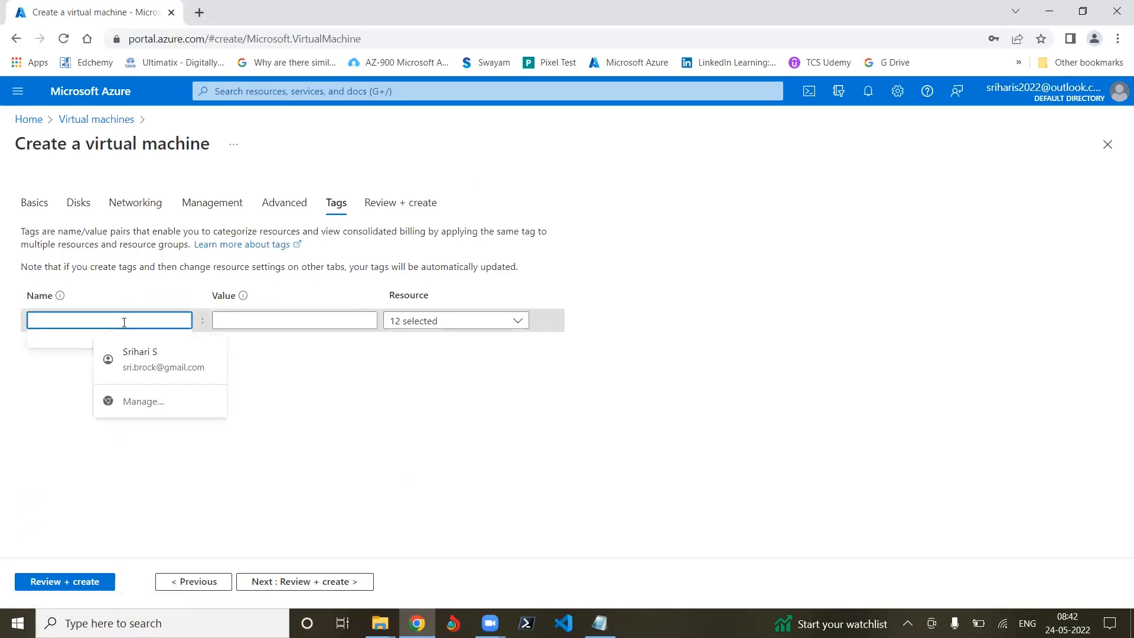
{"action": "type", "text": "name"}
{"action": "key", "text": "Tab"}
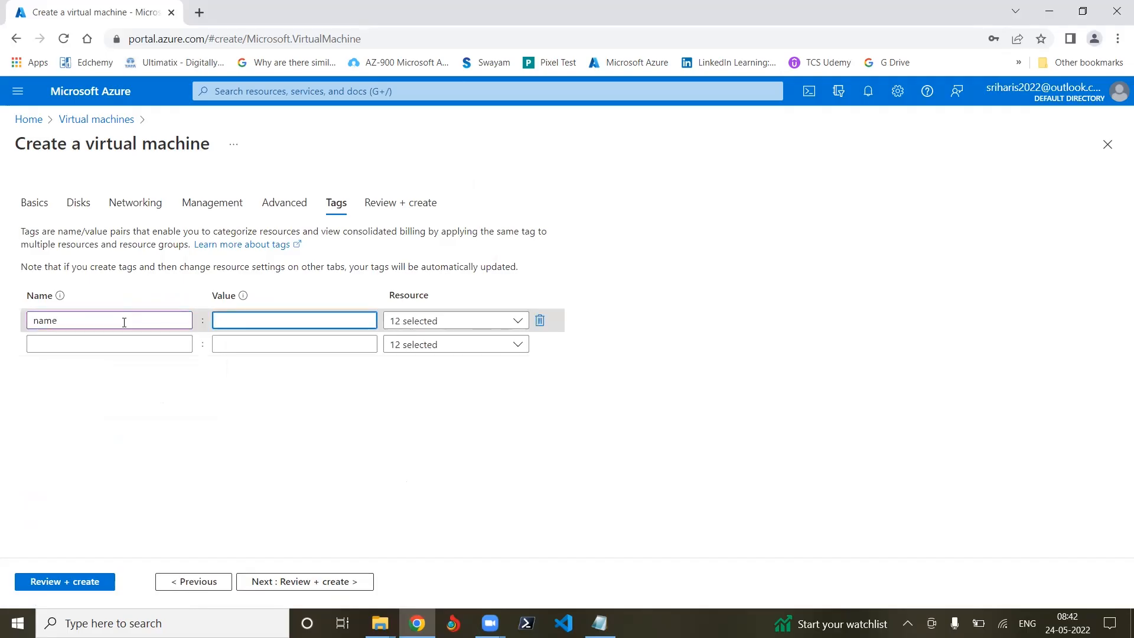
{"action": "double_click", "coordinate": [124, 321]}
{"action": "key", "text": "Home"}
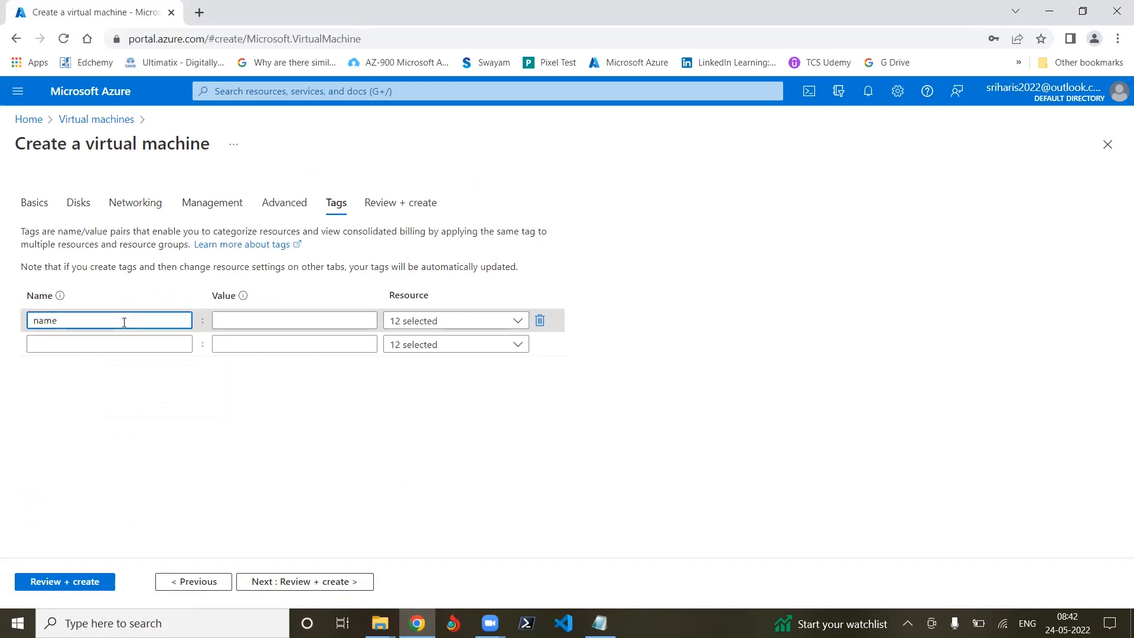
{"action": "key", "text": "Delete"}
{"action": "type", "text": "N"}
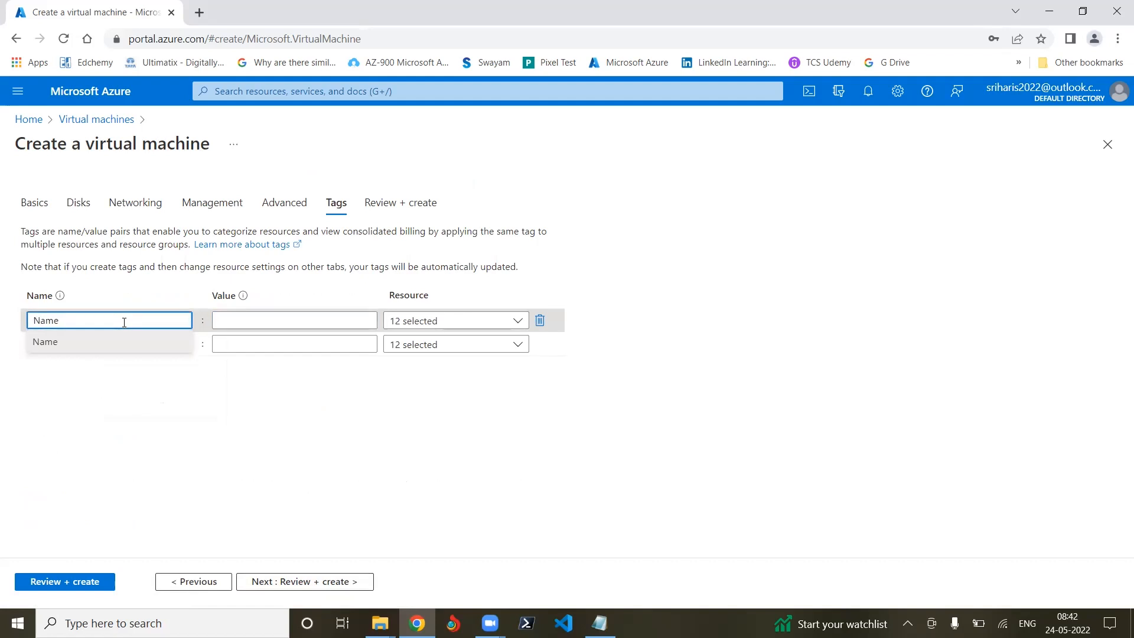
{"action": "key", "text": "Tab"}
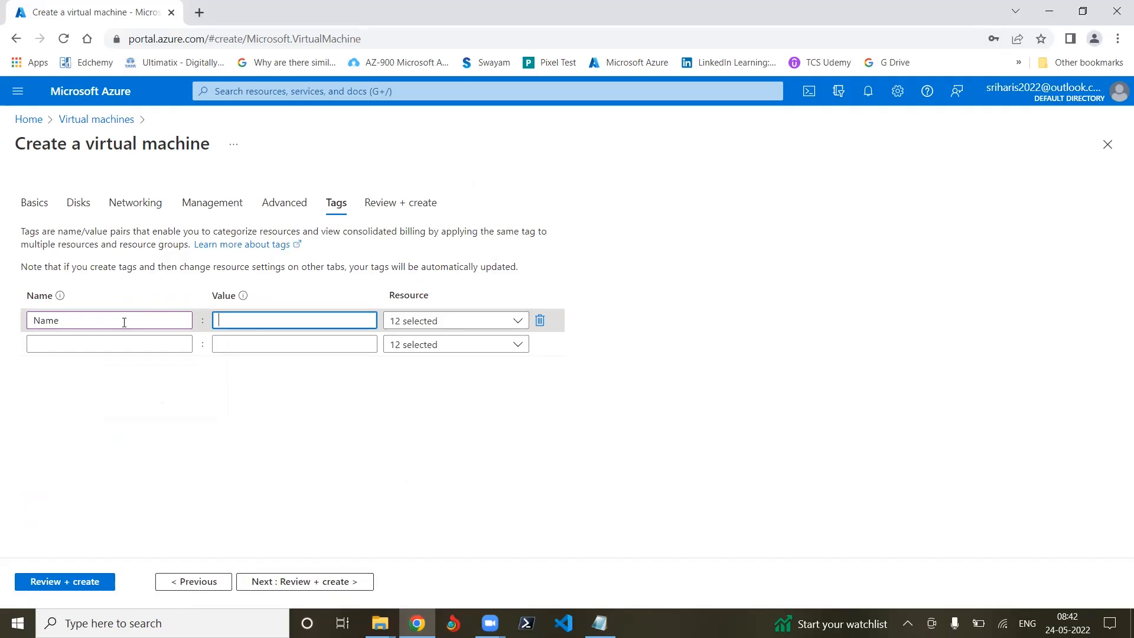
{"action": "type", "text": "Testmachine"}
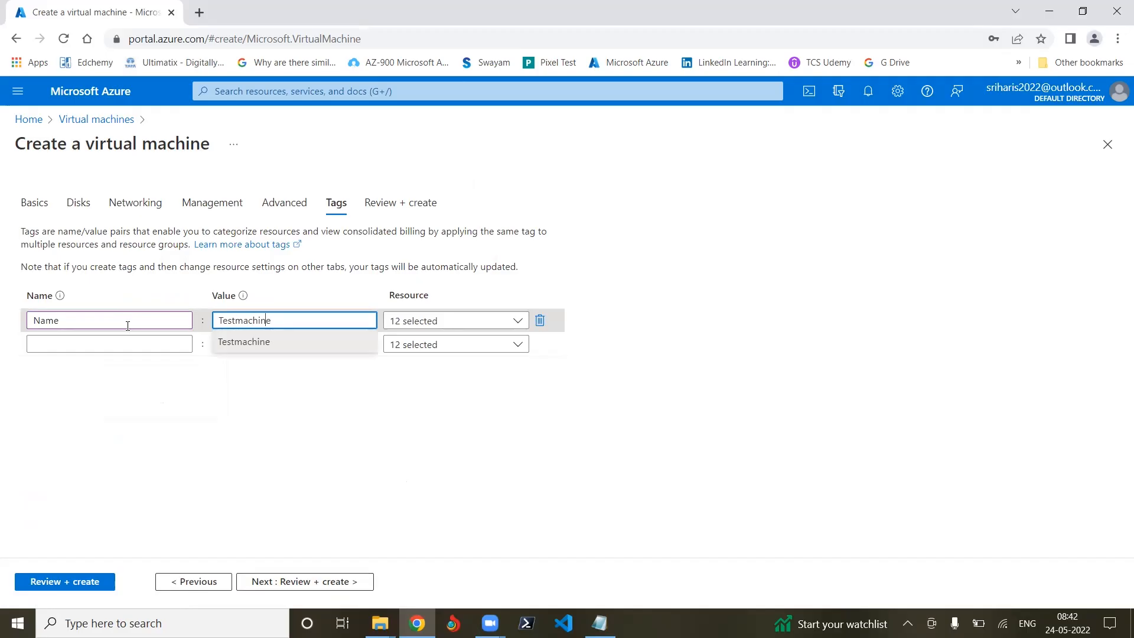
{"action": "key", "text": "Left"}
{"action": "key", "text": "Left"}
{"action": "key", "text": "Left"}
- Restrict the Name tag to the Virtual machine resource only, deselecting the other resource types
{"action": "left_click", "coordinate": [519, 322]}
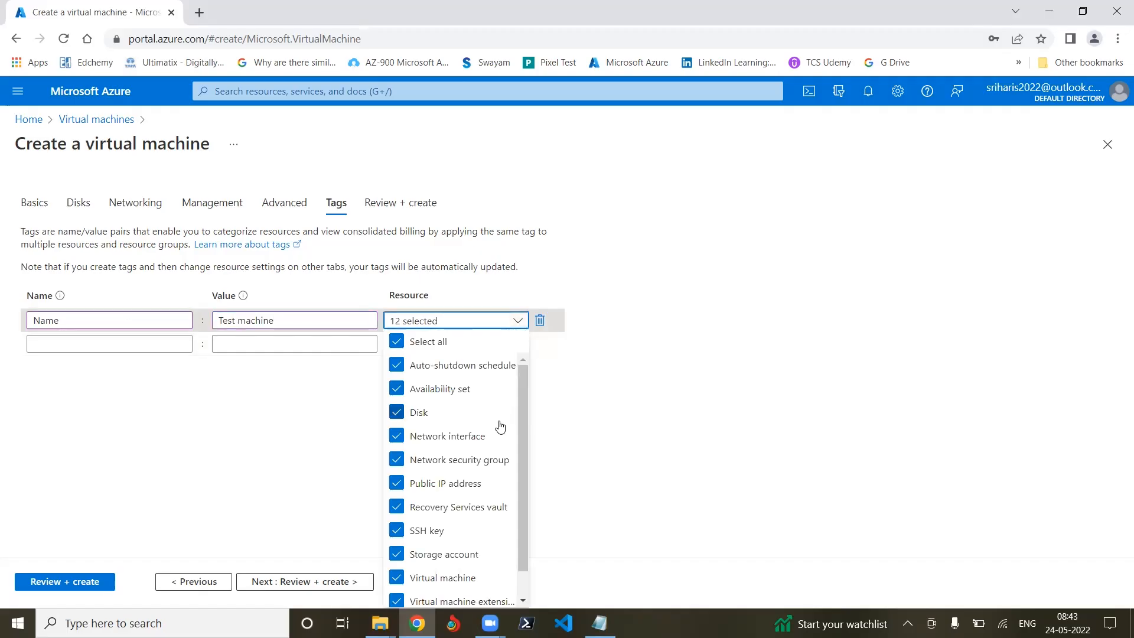
{"action": "scroll", "coordinate": [501, 426], "scroll_direction": "down", "scroll_amount": 1}
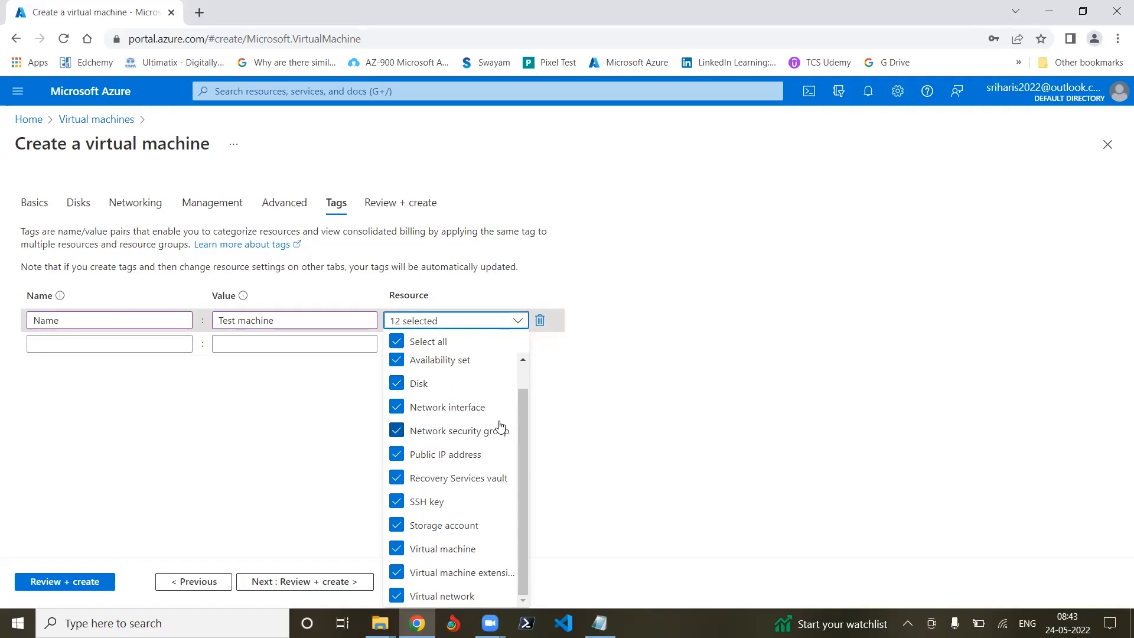
{"action": "left_click", "coordinate": [442, 341]}
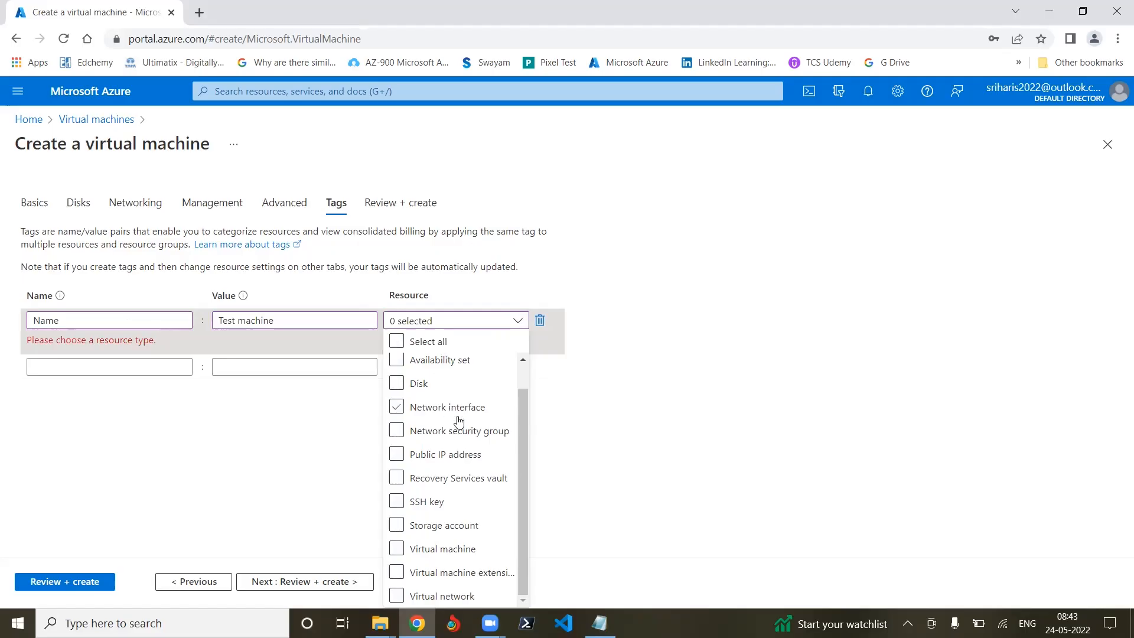
{"action": "left_click", "coordinate": [429, 555]}
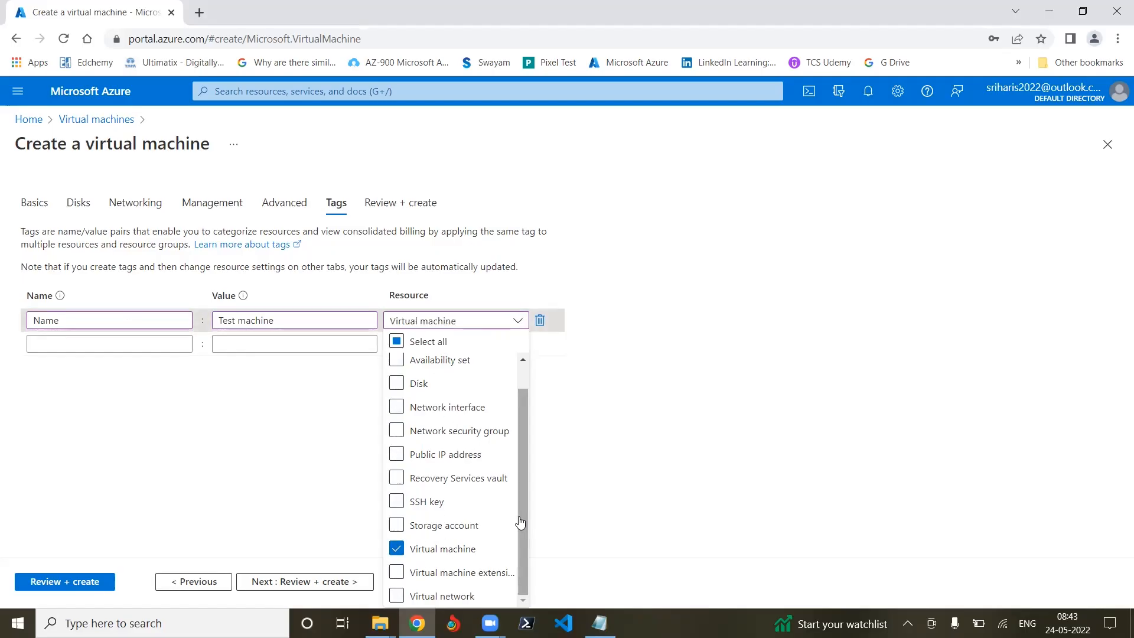
{"action": "scroll", "coordinate": [459, 503], "scroll_direction": "up", "scroll_amount": 1}
{"action": "scroll", "coordinate": [459, 503], "scroll_direction": "down", "scroll_amount": 1}
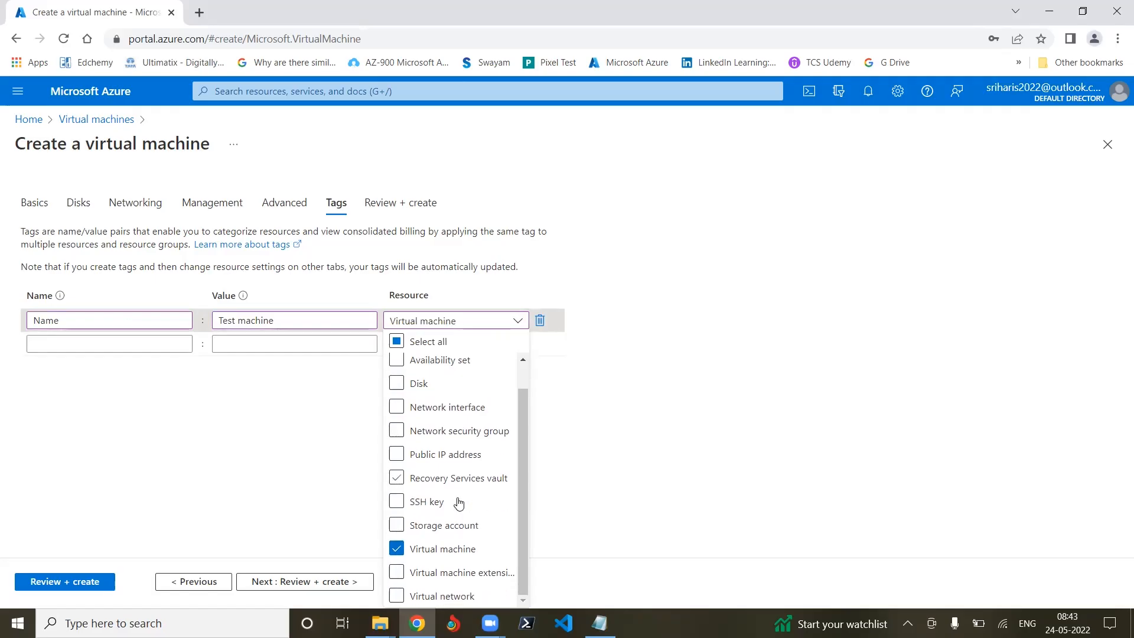
{"action": "left_click", "coordinate": [623, 445]}
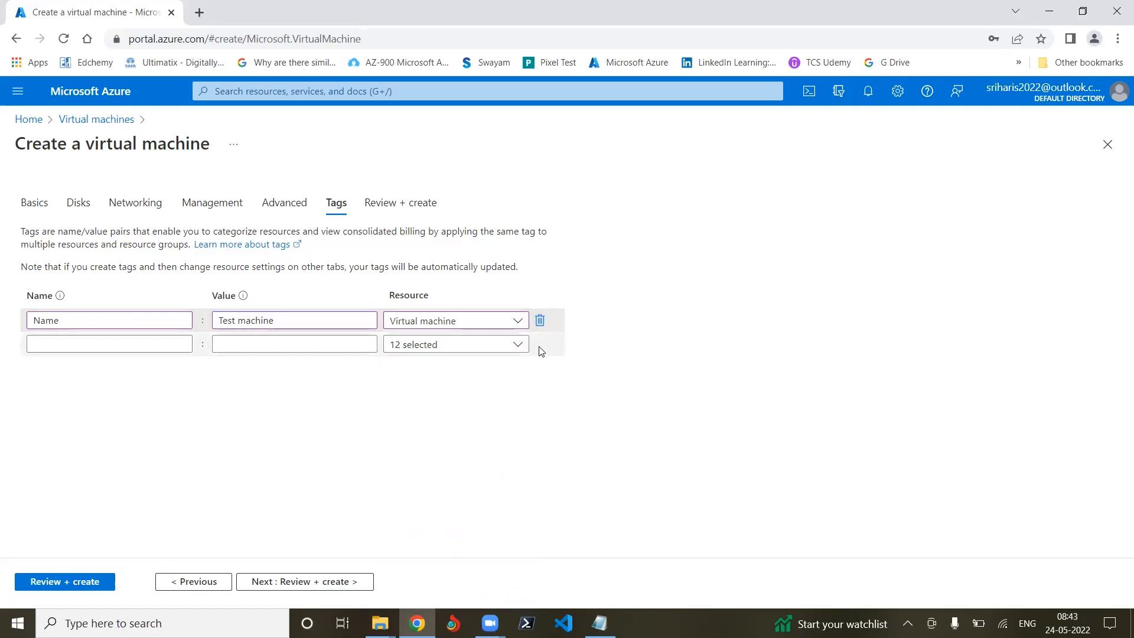
{"action": "left_click", "coordinate": [518, 324]}
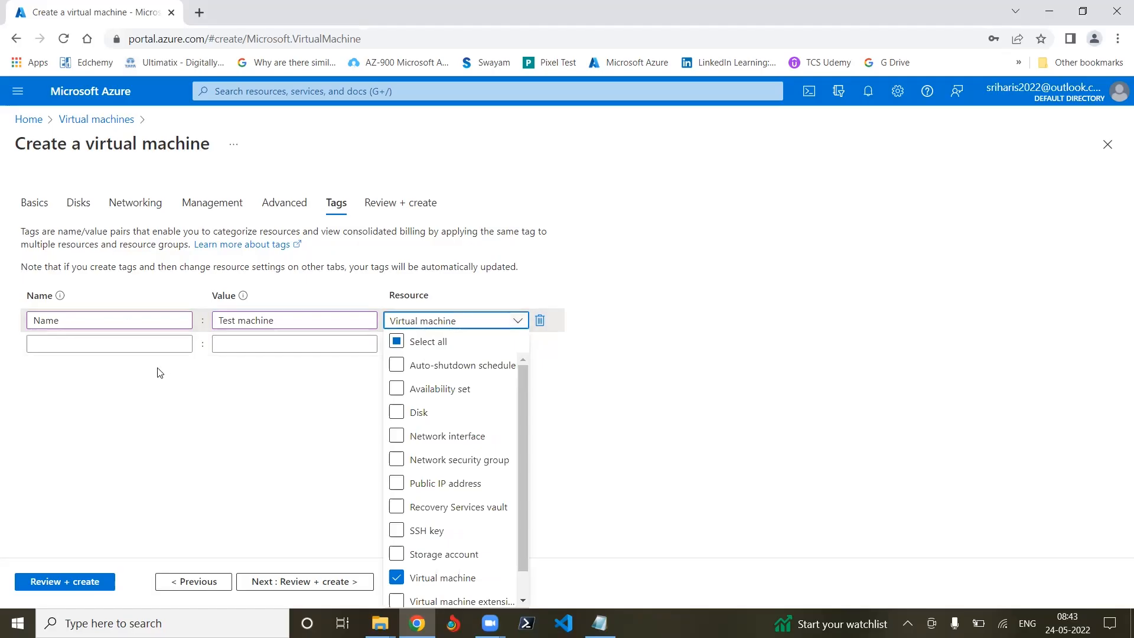
- Enter a second tag named 'Name' with value 'HDD' and clear all its resource types
{"action": "left_click", "coordinate": [157, 345]}
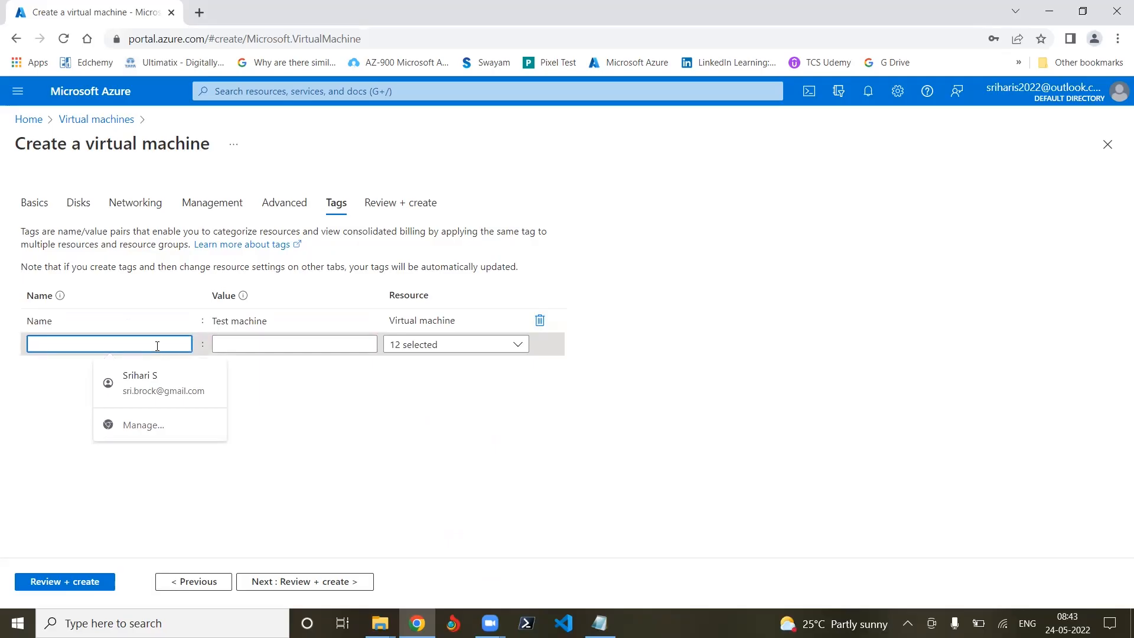
{"action": "type", "text": "Name"}
{"action": "key", "text": "Tab"}
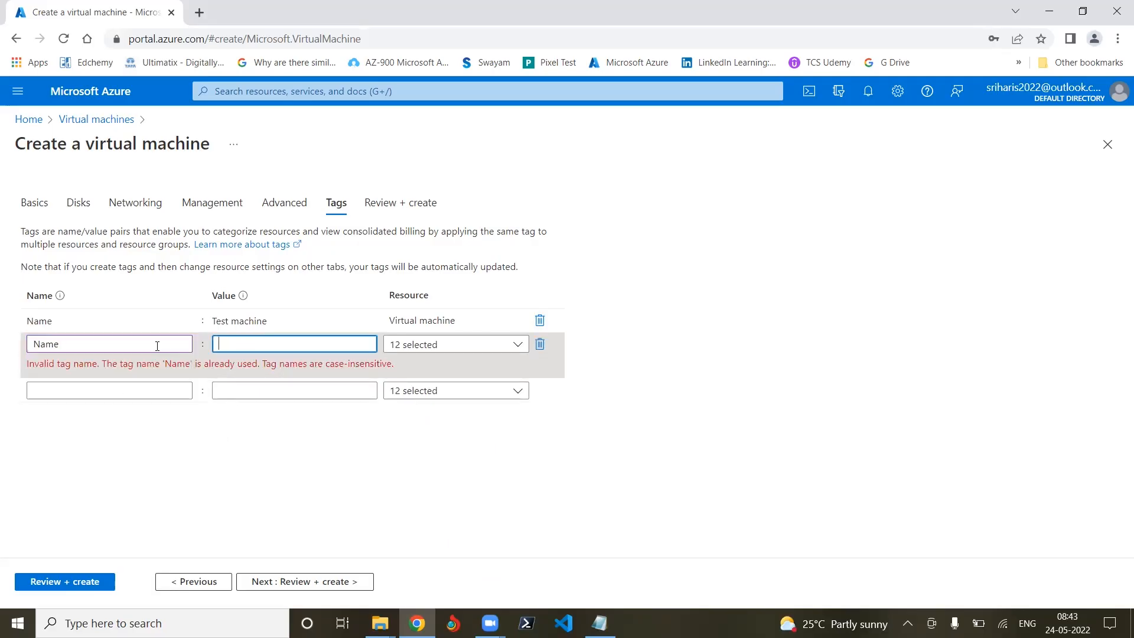
{"action": "left_click", "coordinate": [248, 467]}
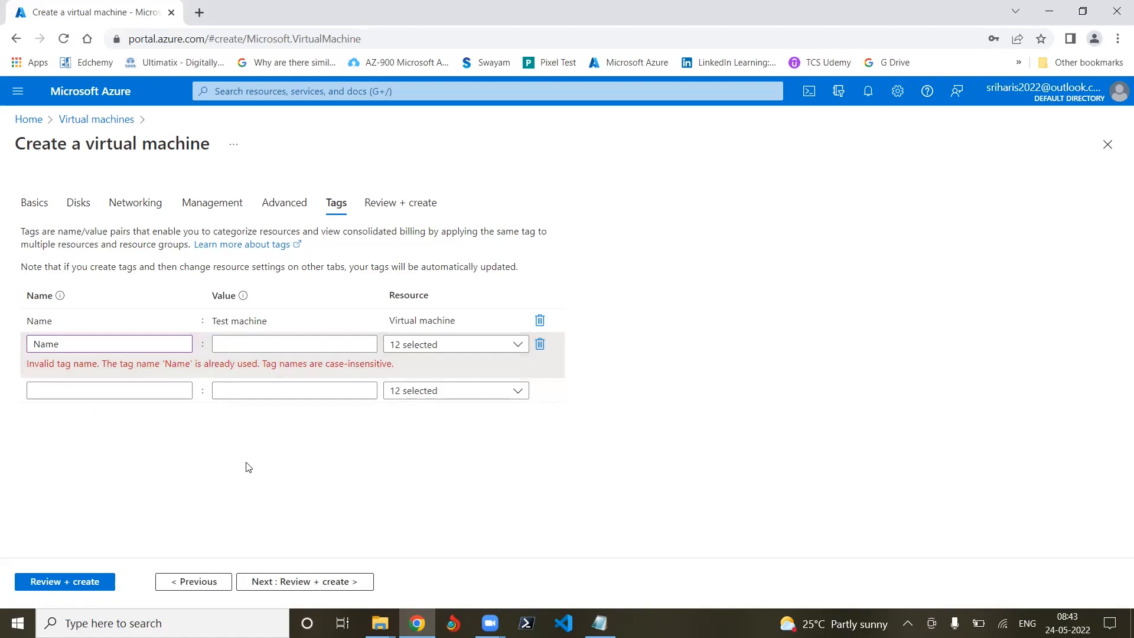
{"action": "left_click", "coordinate": [277, 344]}
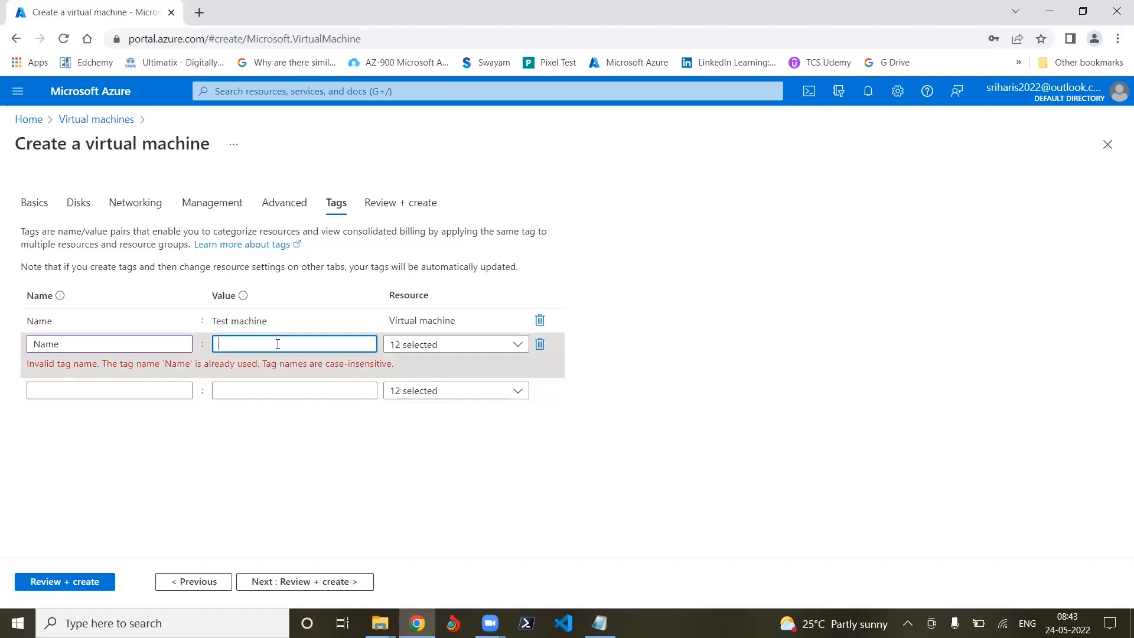
{"action": "type", "text": "HDD"}
{"action": "key", "text": "Tab"}
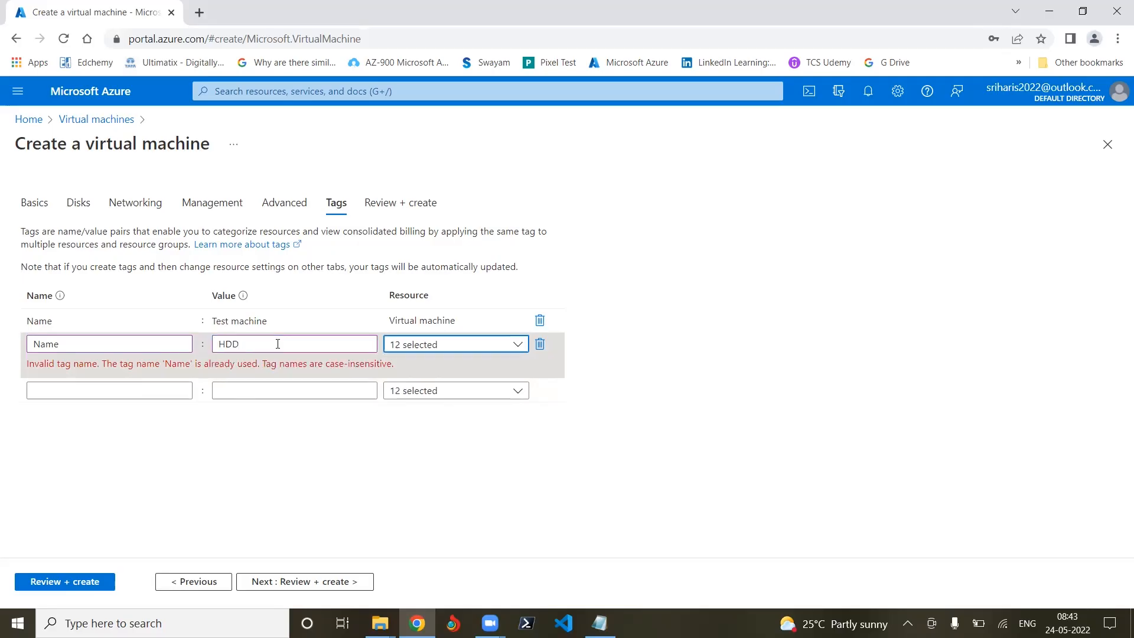
{"action": "left_click", "coordinate": [442, 348]}
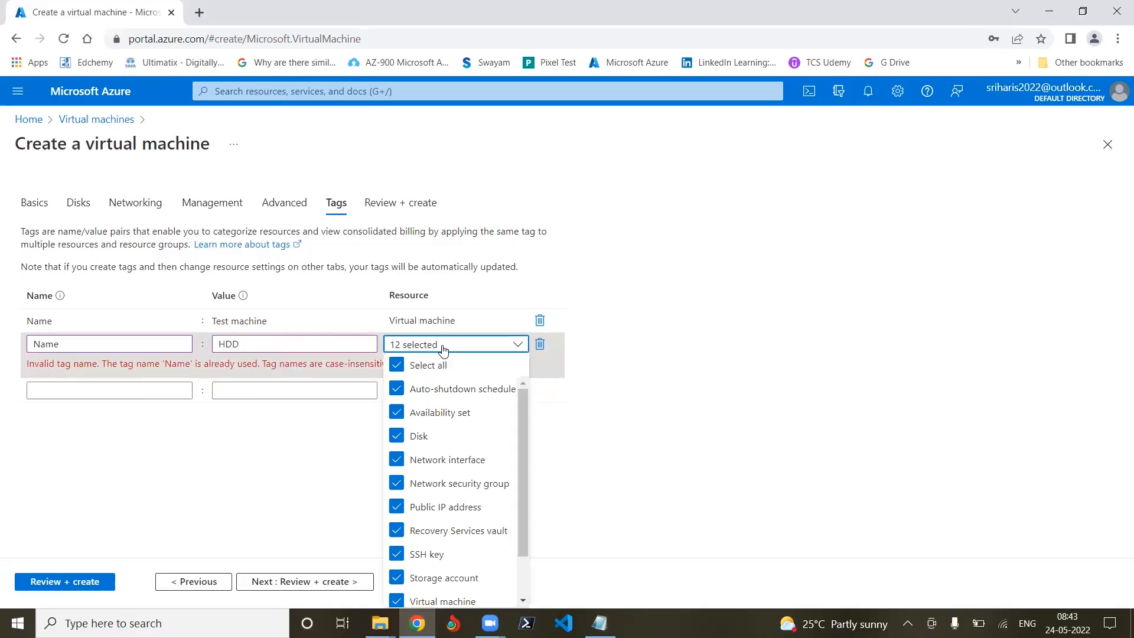
{"action": "left_click", "coordinate": [424, 367]}
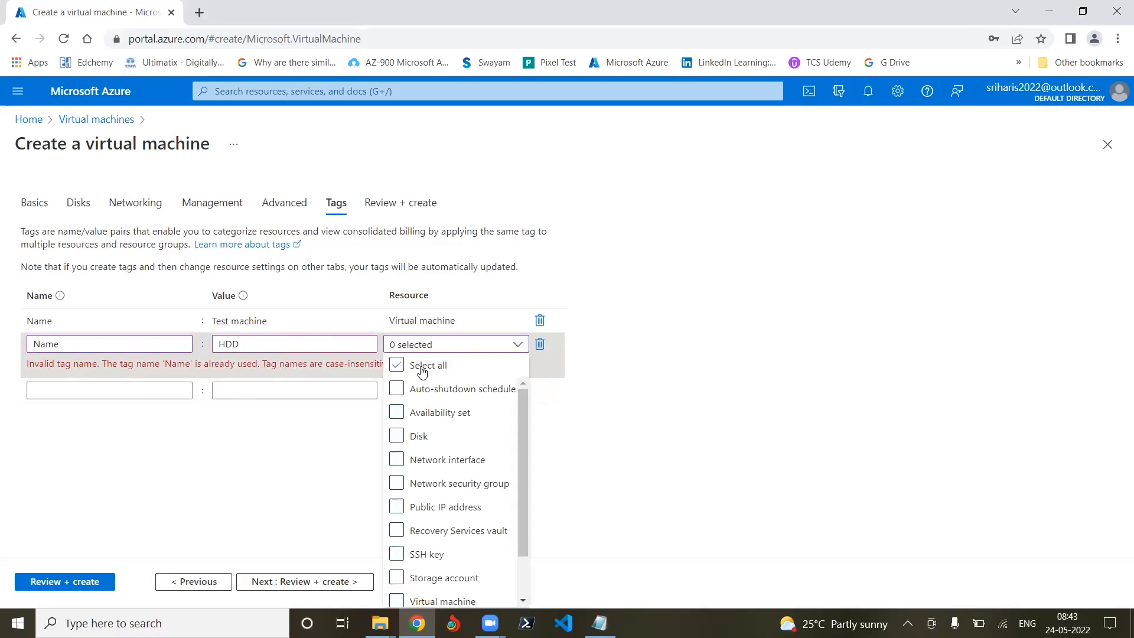
{"action": "left_click", "coordinate": [320, 343]}
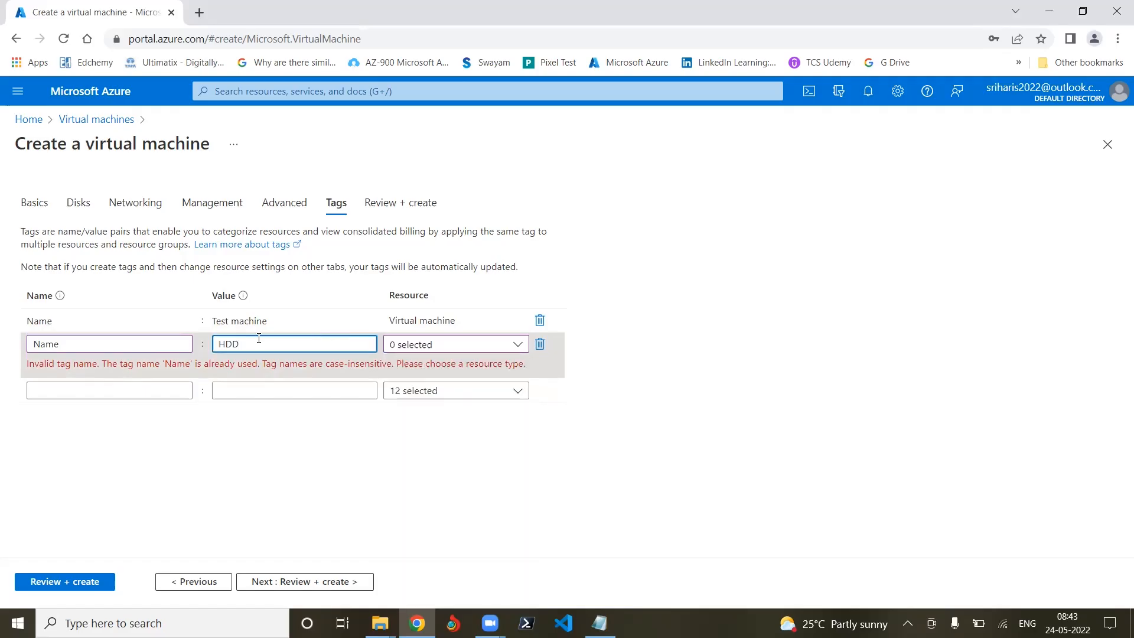
- Rename the second tag to 'Name HDD' and apply it only to the Disk resource
{"action": "left_click", "coordinate": [167, 346]}
{"action": "type", "text": "H"}
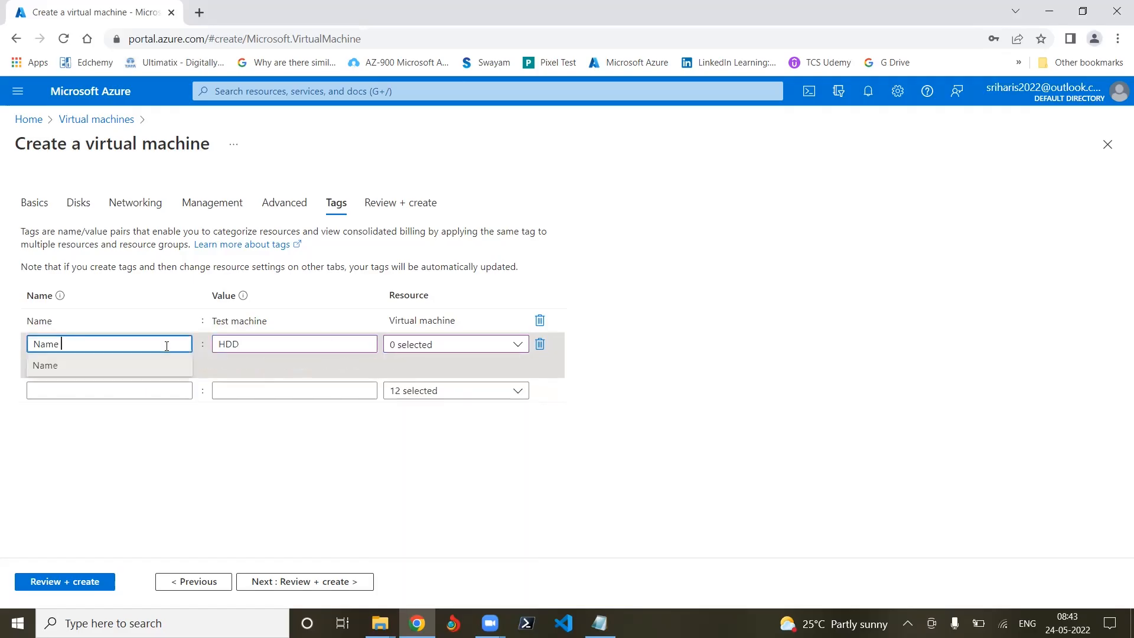
{"action": "type", "text": "DD"}
{"action": "key", "text": "Tab"}
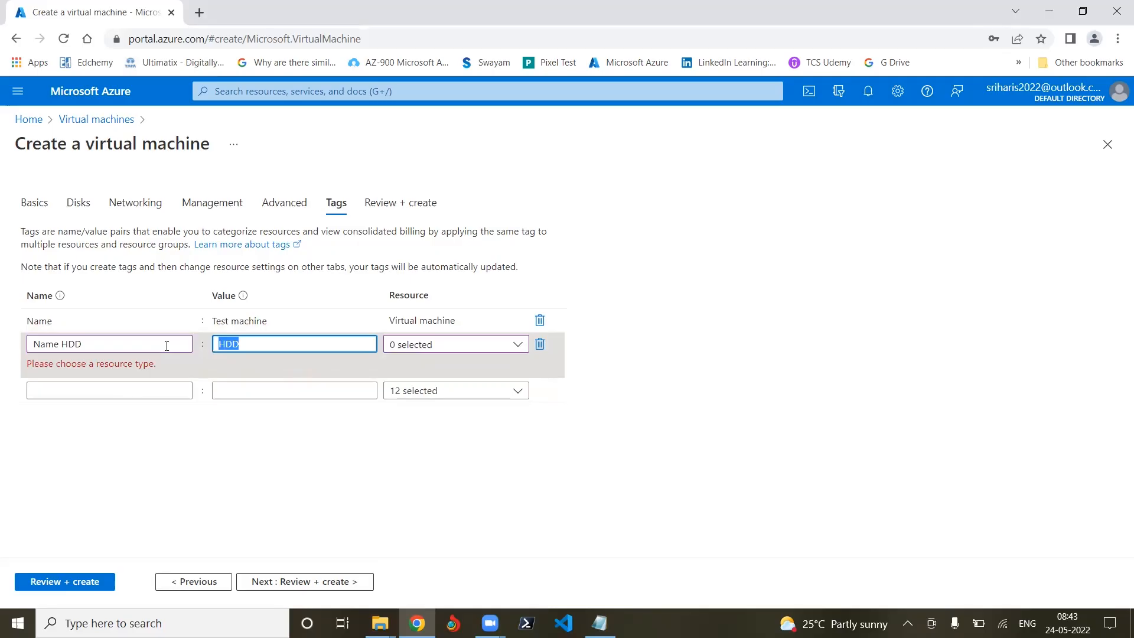
{"action": "key", "text": "Tab"}
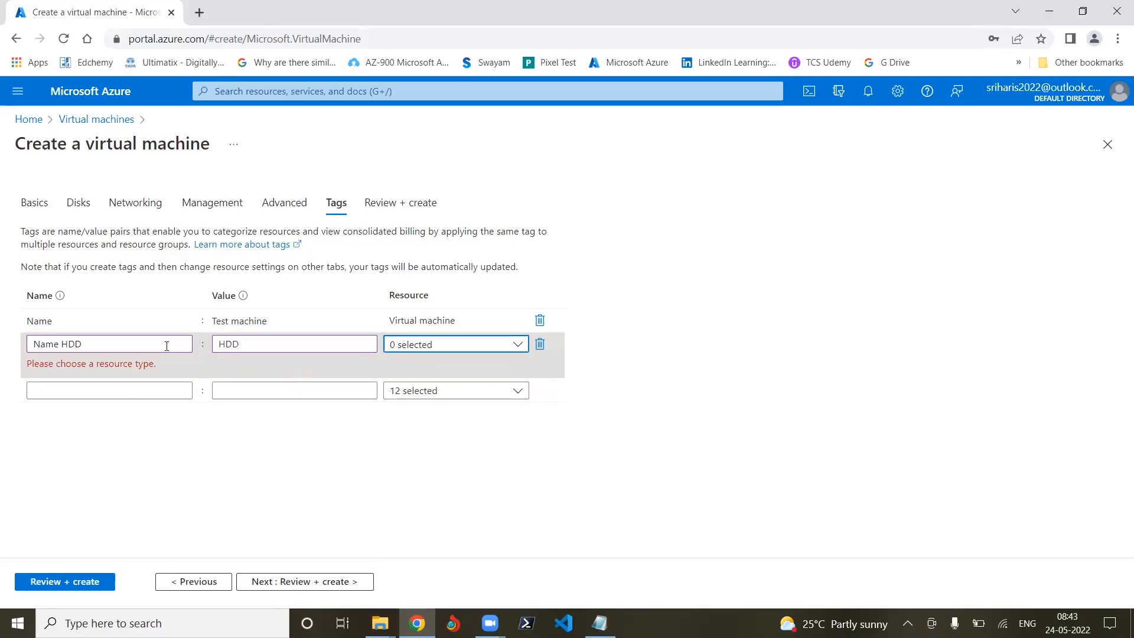
{"action": "left_click", "coordinate": [405, 349]}
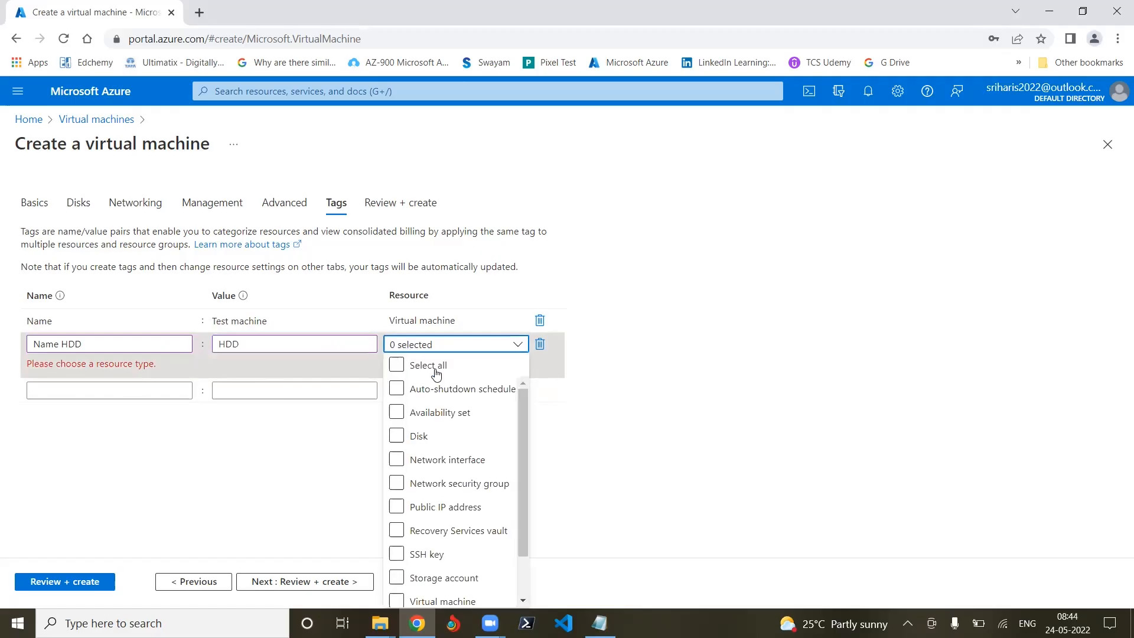
{"action": "left_click", "coordinate": [421, 439]}
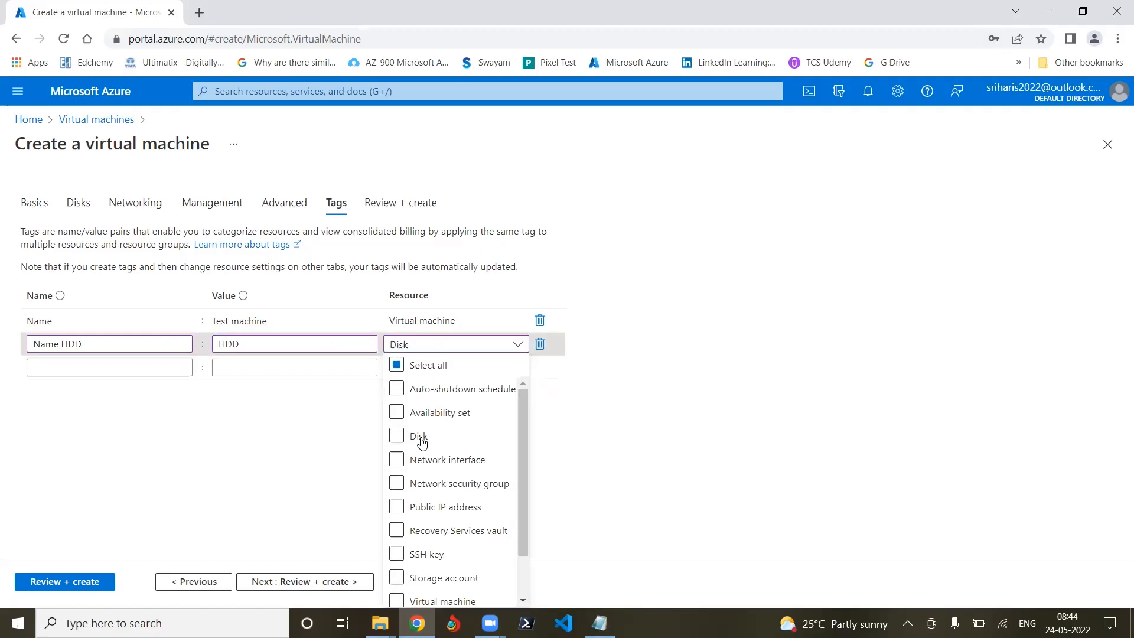
{"action": "left_click", "coordinate": [609, 453]}
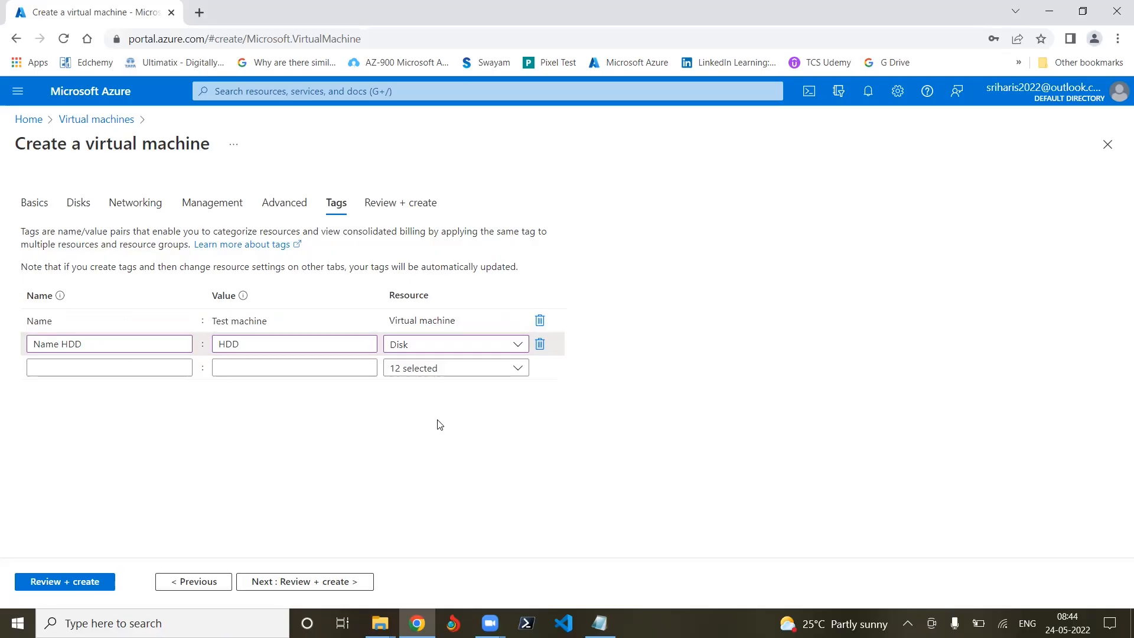
- Open Review + create and check the passed validation and the VM's hourly price
{"action": "left_click", "coordinate": [330, 585]}
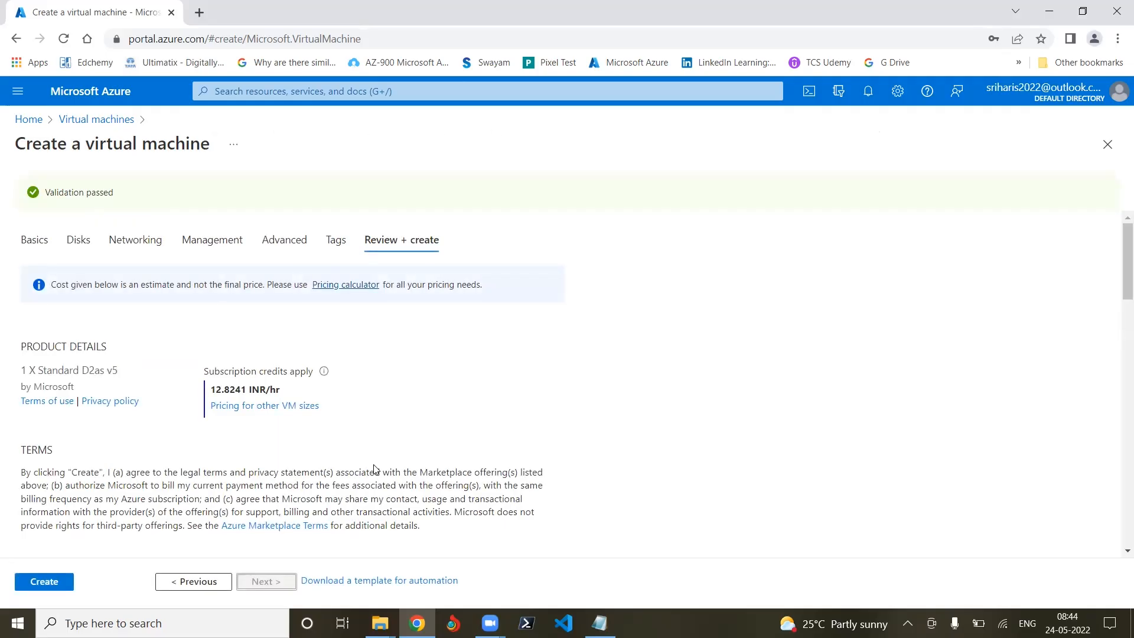
{"action": "scroll", "coordinate": [374, 465], "scroll_direction": "down", "scroll_amount": 2}
{"action": "scroll", "coordinate": [378, 461], "scroll_direction": "up", "scroll_amount": 2}
- Start the VM deployment into resource group WinRG and wait until it completes
{"action": "left_click", "coordinate": [47, 584]}
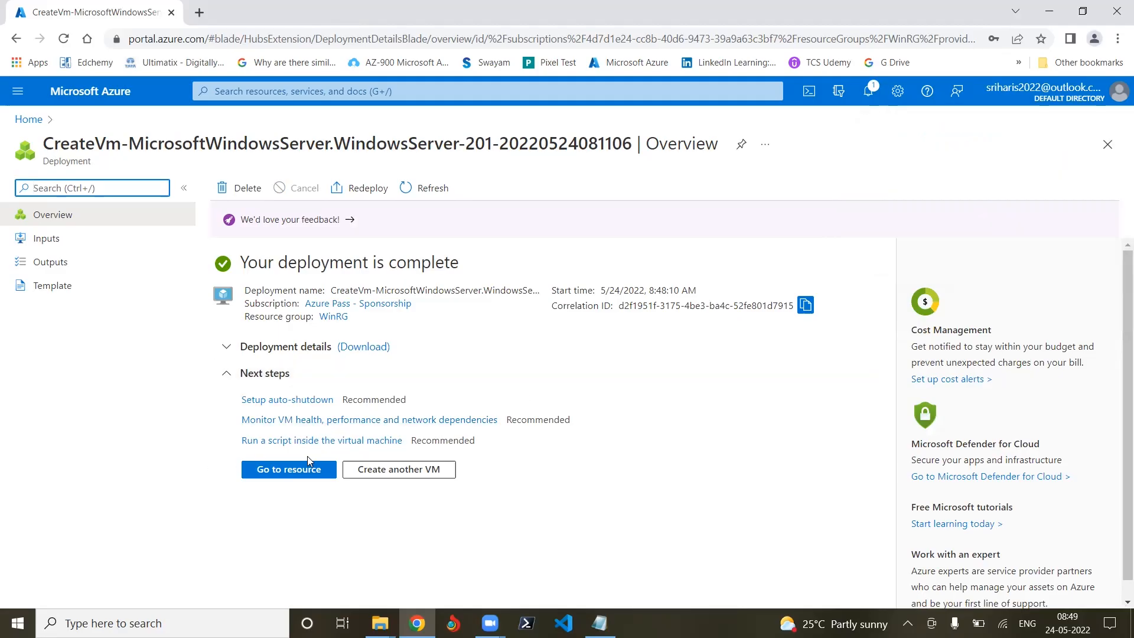
- Download the VM's RDP file for port 3389 and open it from the download bar
{"action": "left_click", "coordinate": [294, 472]}
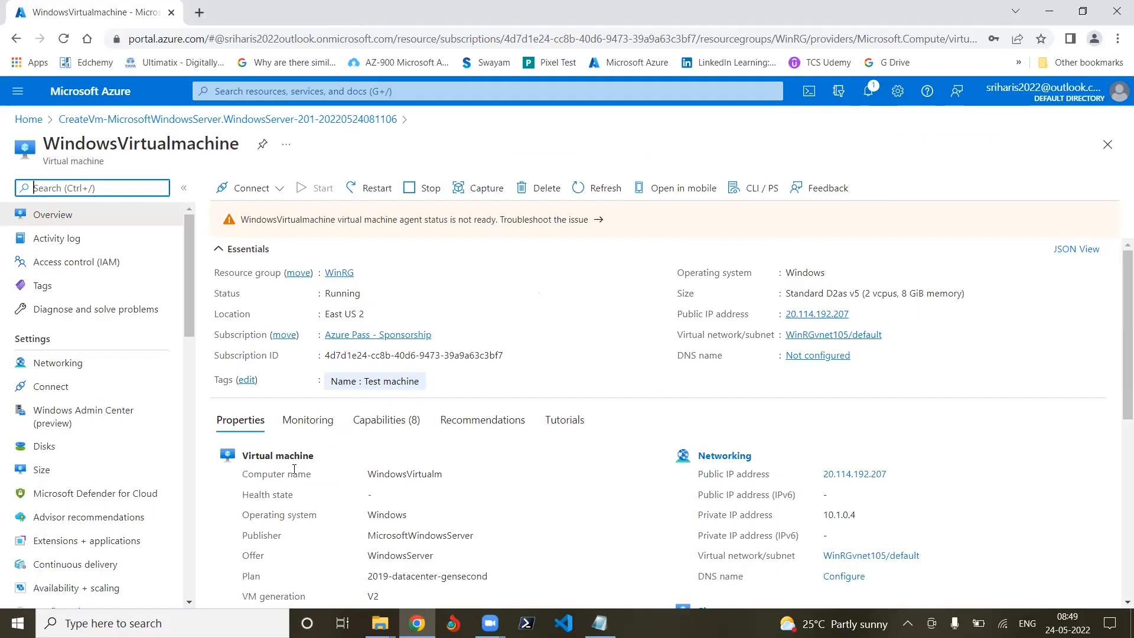
{"action": "left_click", "coordinate": [283, 194]}
{"action": "left_click", "coordinate": [272, 213]}
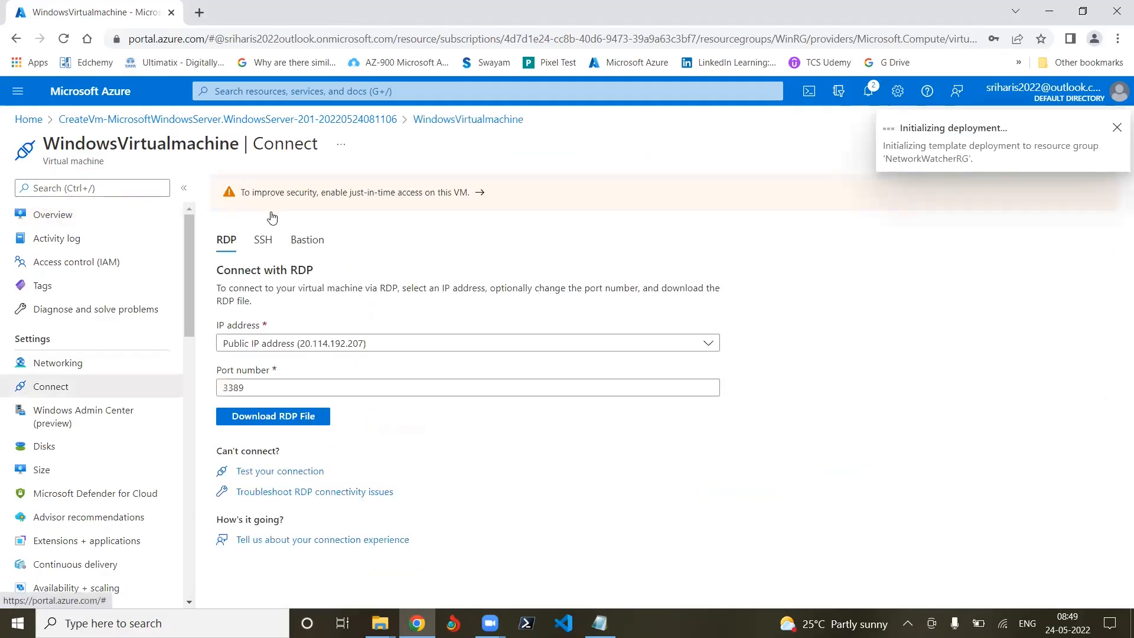
{"action": "left_click", "coordinate": [291, 418]}
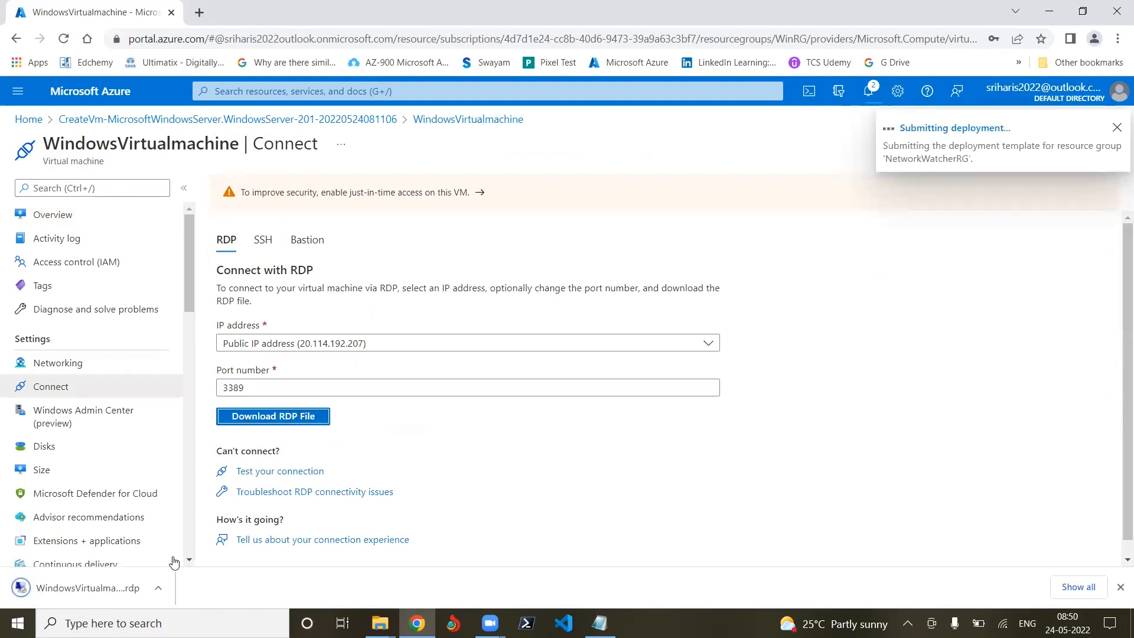
{"action": "left_click", "coordinate": [157, 590]}
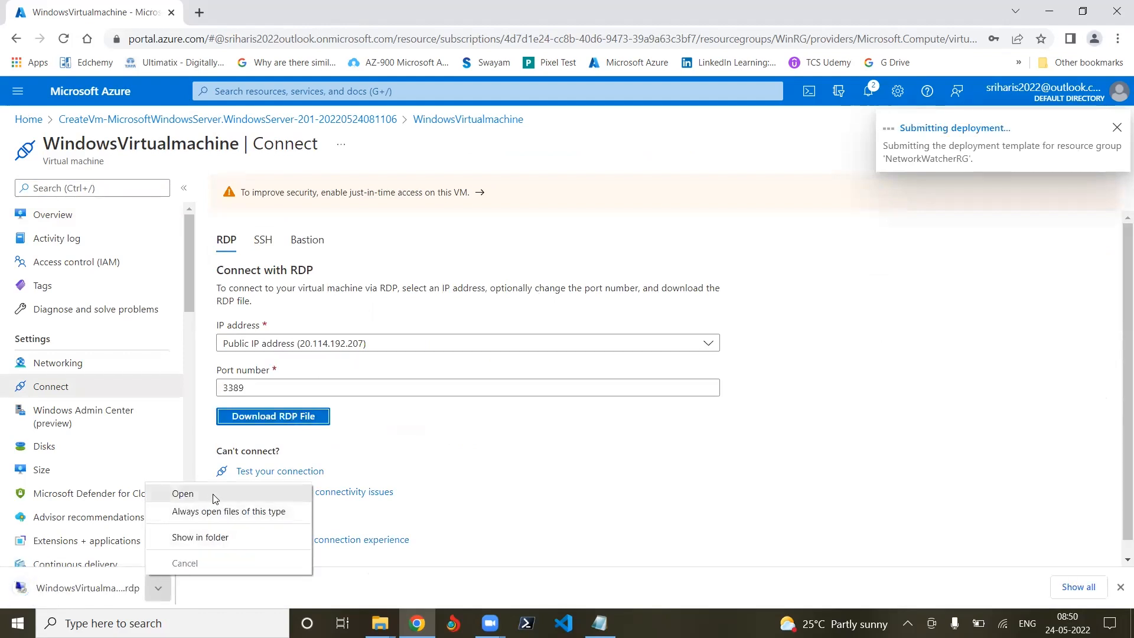
{"action": "left_click", "coordinate": [177, 493]}
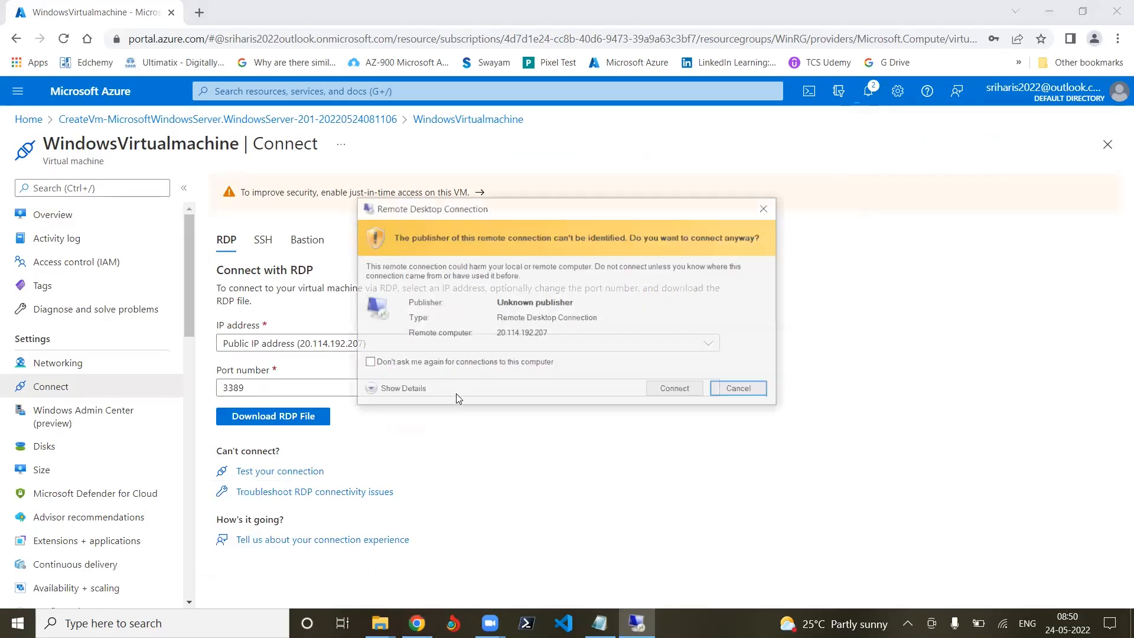
- Connect past the unknown-publisher and certificate warnings to reach the Windows Server desktop
{"action": "left_click", "coordinate": [677, 389]}
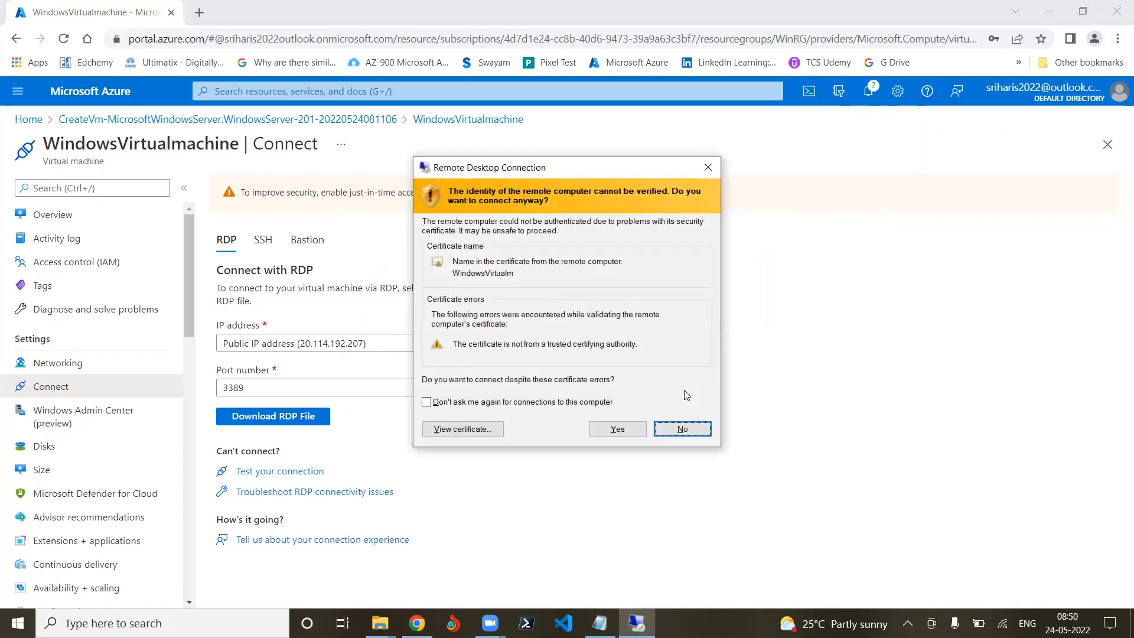
{"action": "left_click", "coordinate": [617, 428]}
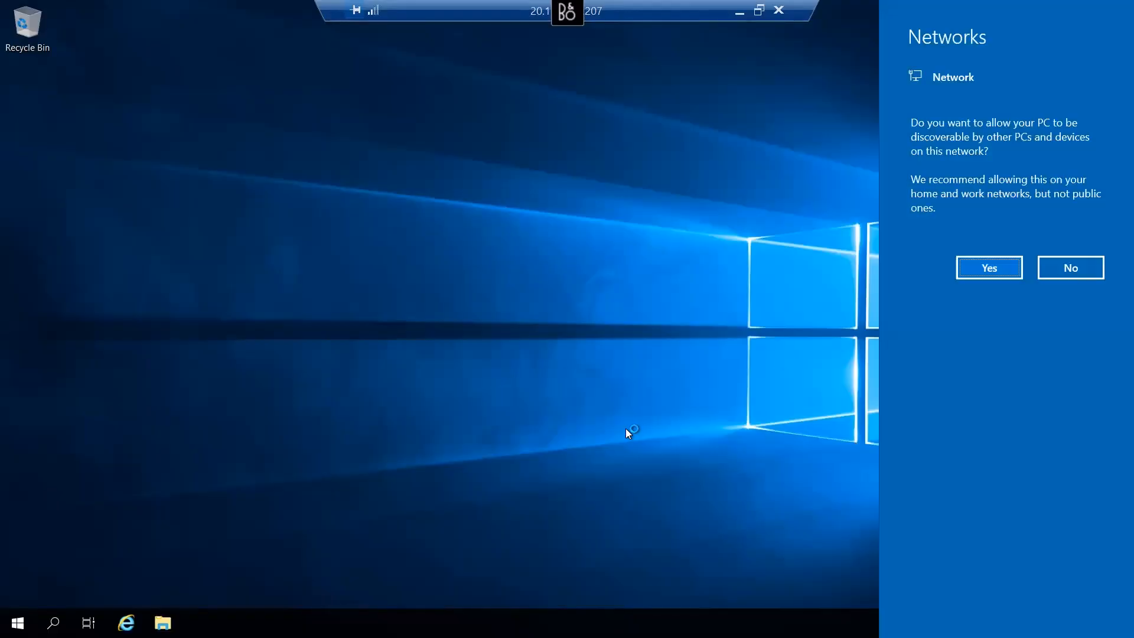
- Decline network discovery, open File Explorer on This PC showing C: and D:, then start a search
{"action": "left_click", "coordinate": [1079, 271]}
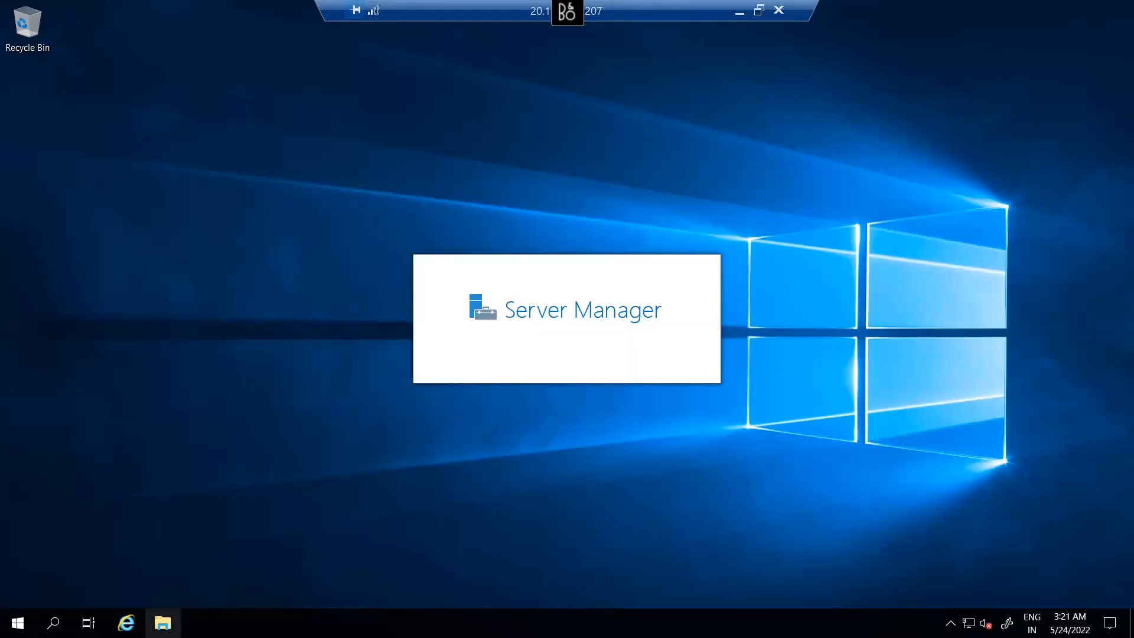
{"action": "right_click", "coordinate": [163, 622]}
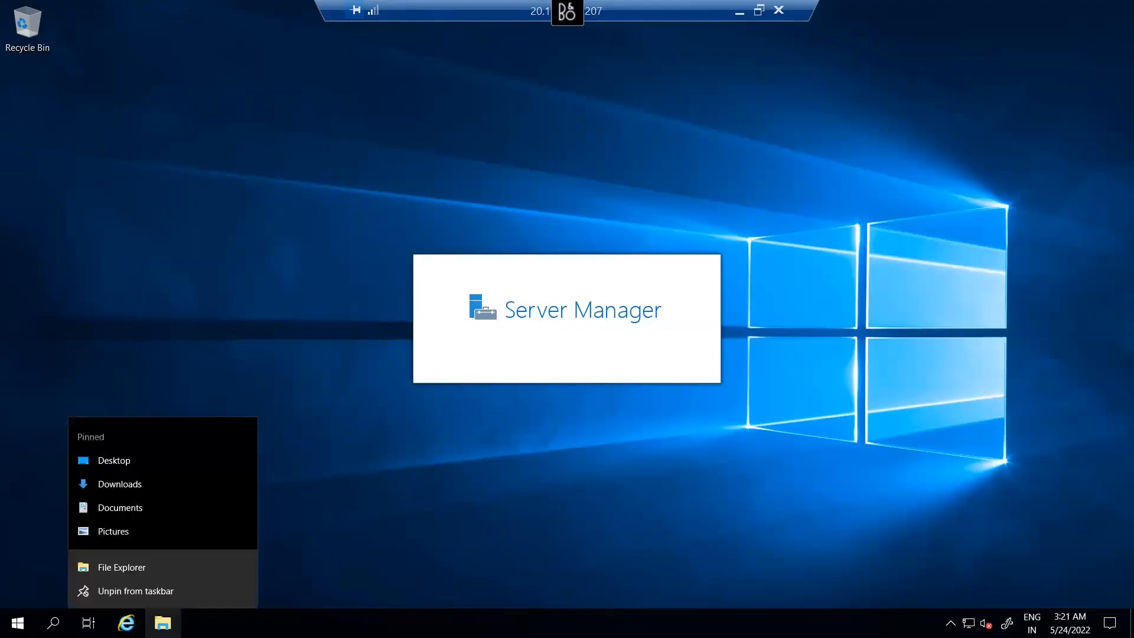
{"action": "left_click", "coordinate": [163, 568]}
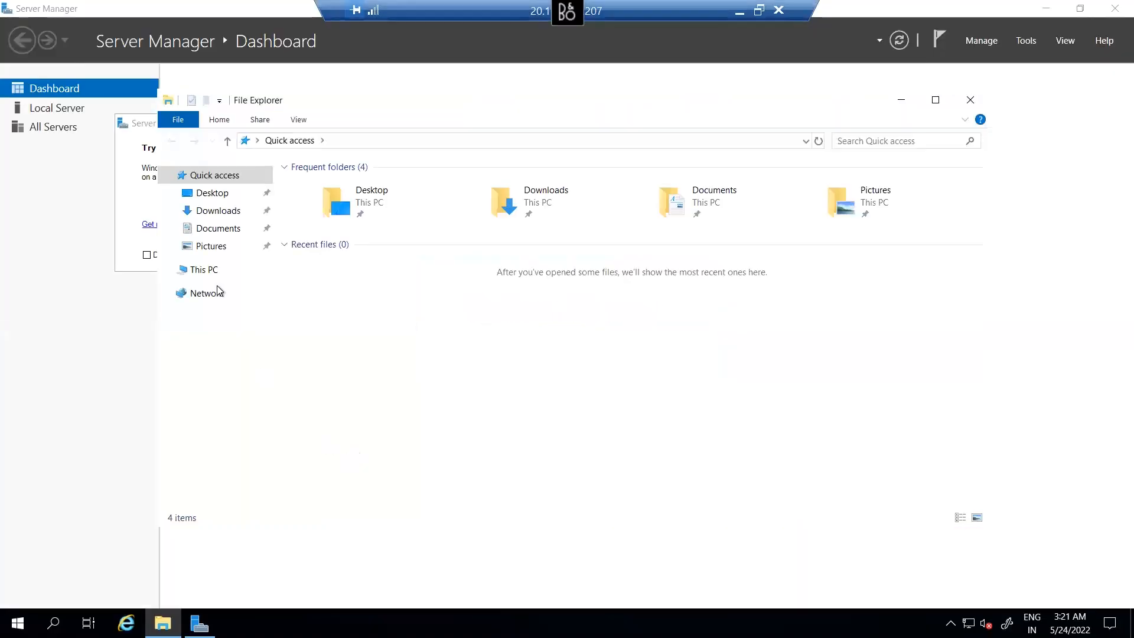
{"action": "left_click", "coordinate": [211, 273]}
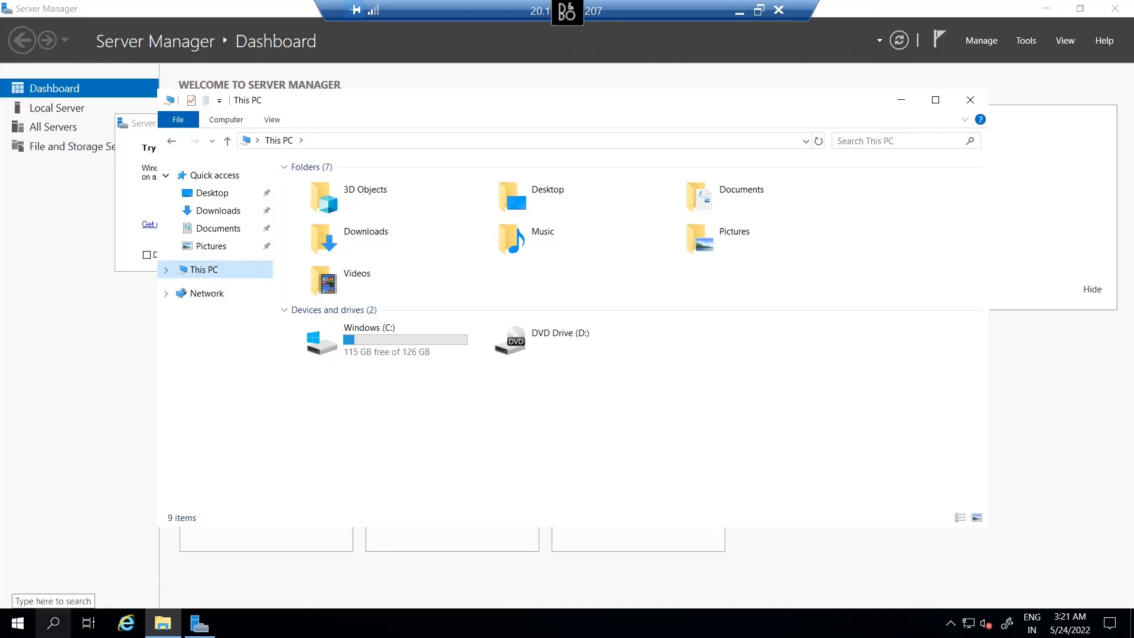
{"action": "left_click", "coordinate": [54, 623]}
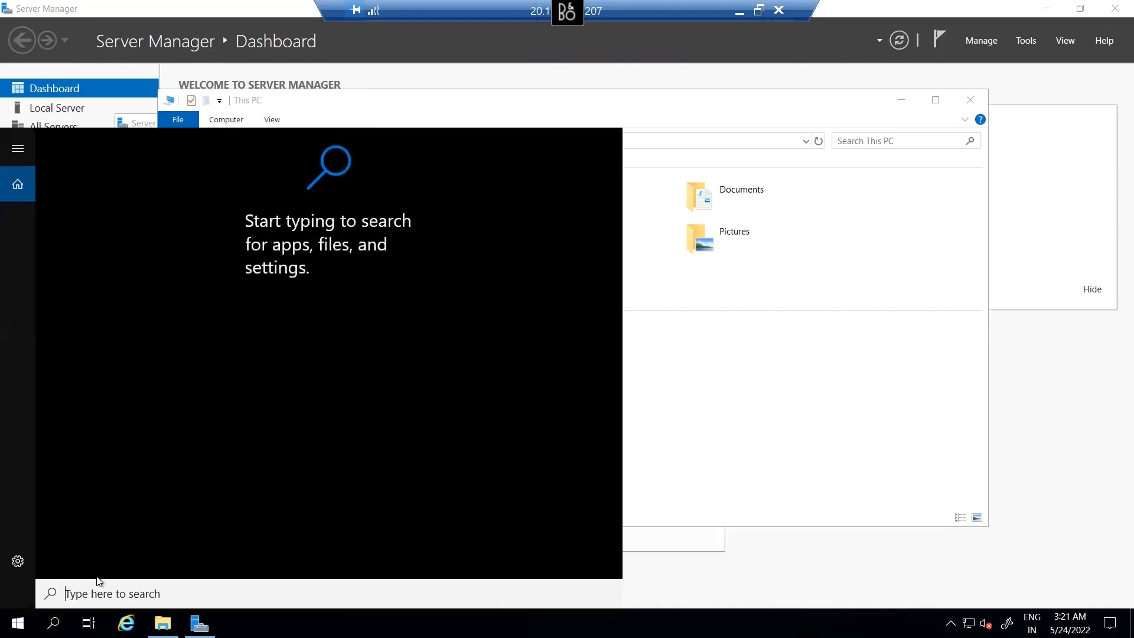
- Search Windows for 'disk management' and launch the Create and format hard disk partitions tool
{"action": "type", "text": "disk management"}
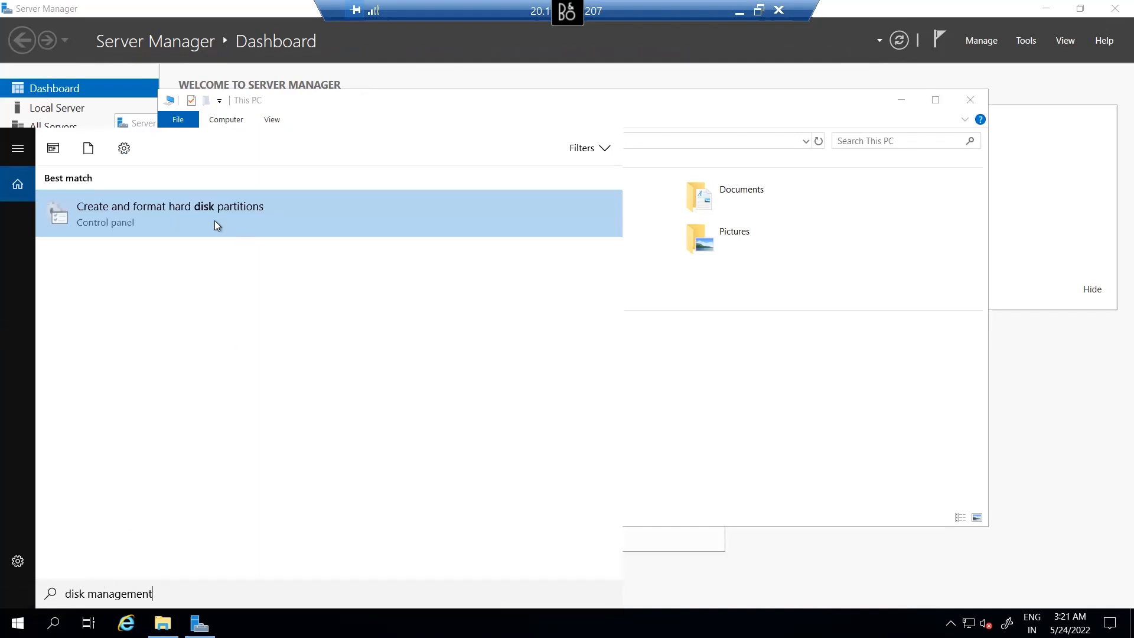
{"action": "left_click", "coordinate": [212, 208]}
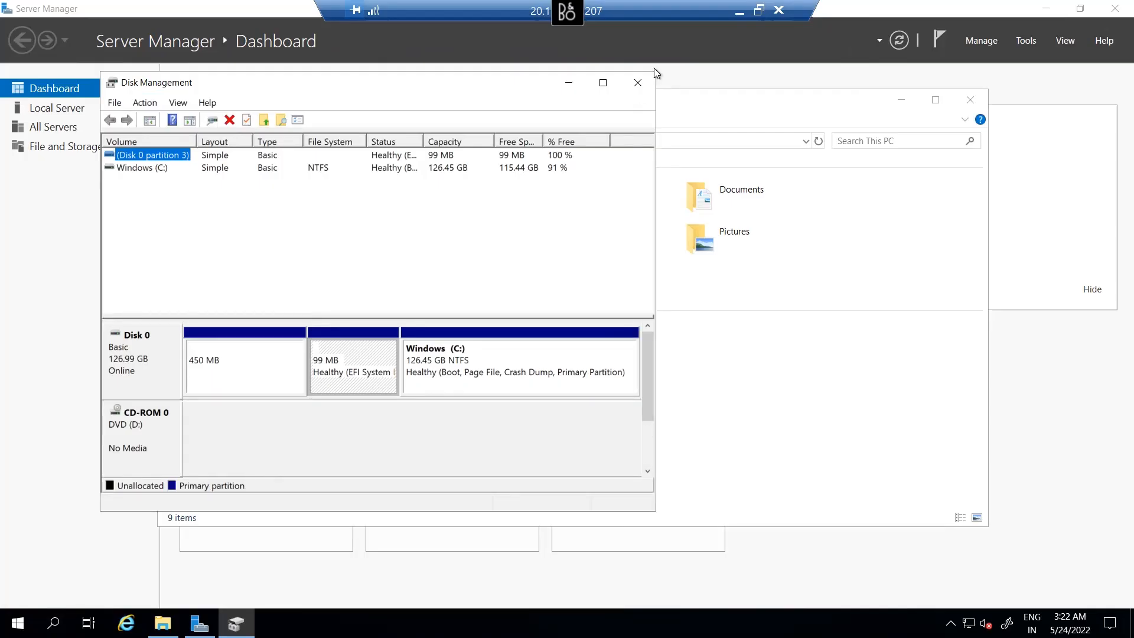
- Maximize Disk Management, deselect the partition, and widen the Status column so full statuses show
{"action": "left_click", "coordinate": [604, 84]}
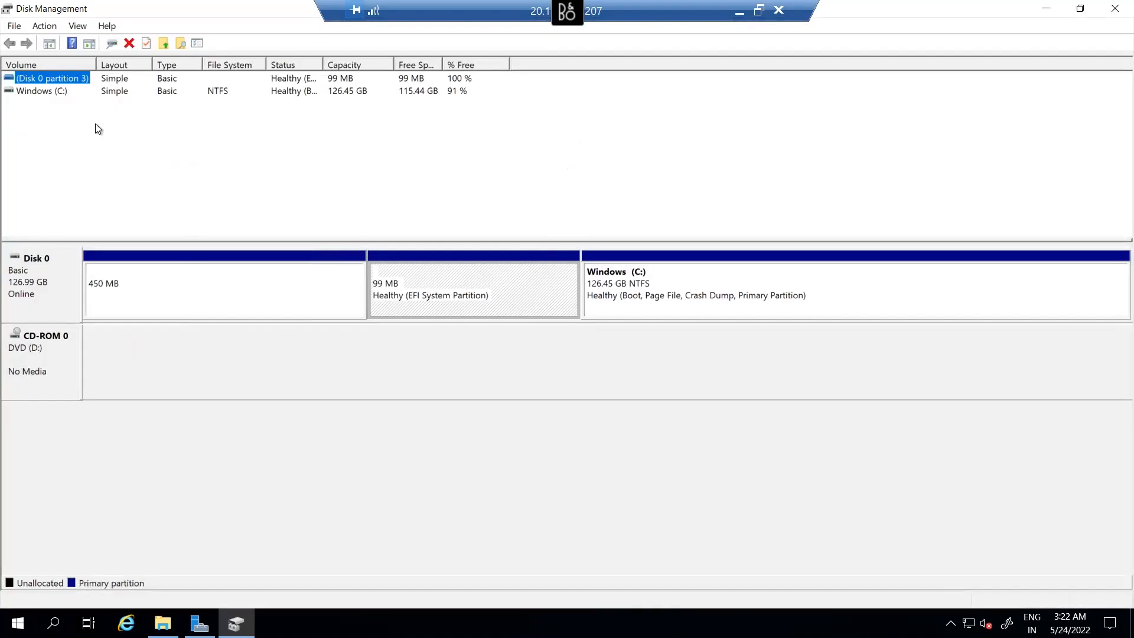
{"action": "left_click", "coordinate": [76, 94]}
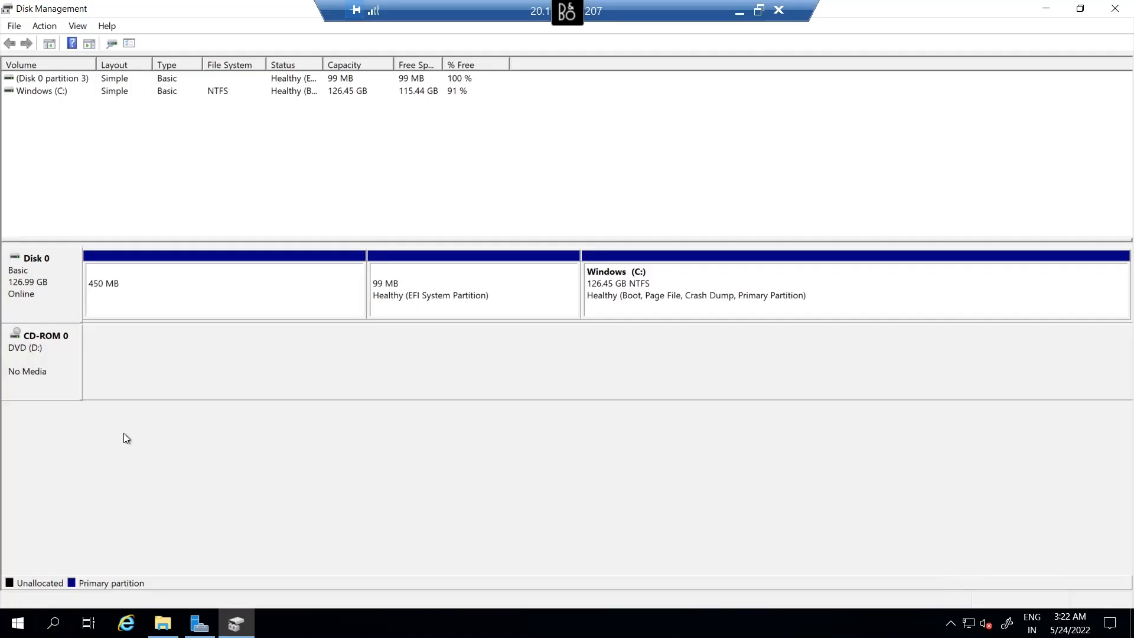
{"action": "left_click_drag", "start_coordinate": [324, 64], "coordinate": [449, 65]}
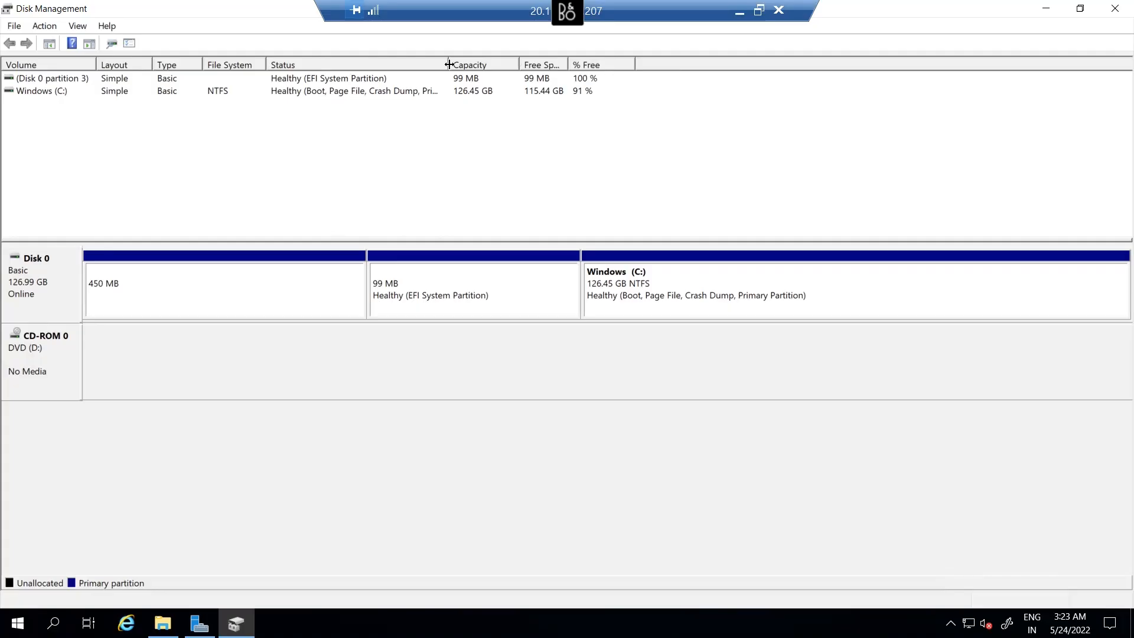
- Minimize Disk Management and the Remote Desktop window to return to the Azure portal
{"action": "left_click", "coordinate": [1048, 9]}
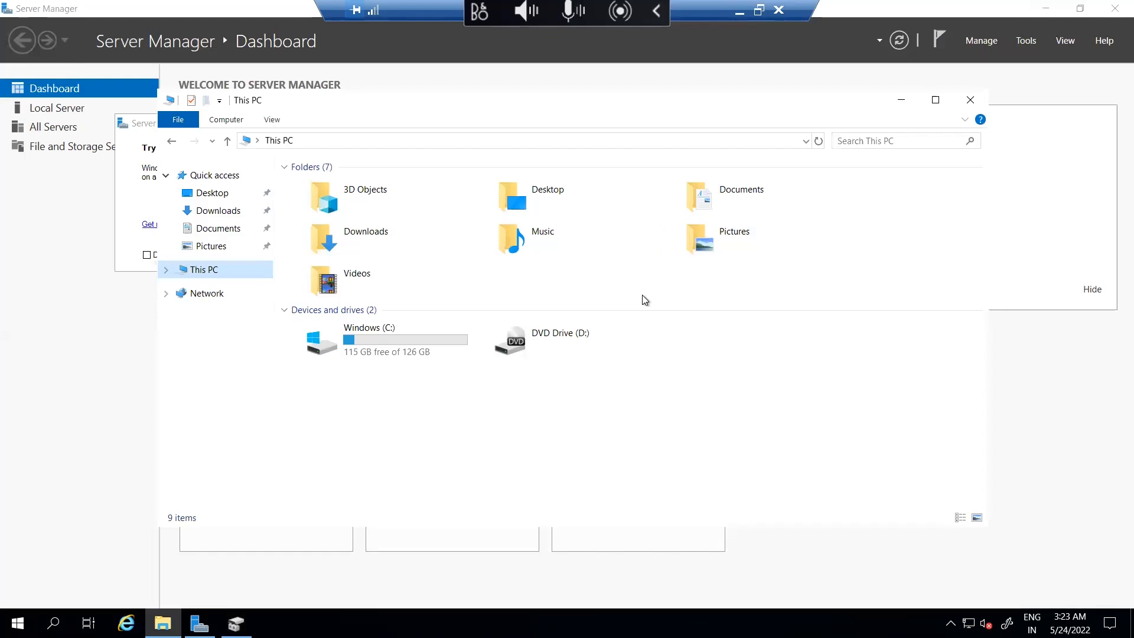
{"action": "left_click", "coordinate": [738, 11]}
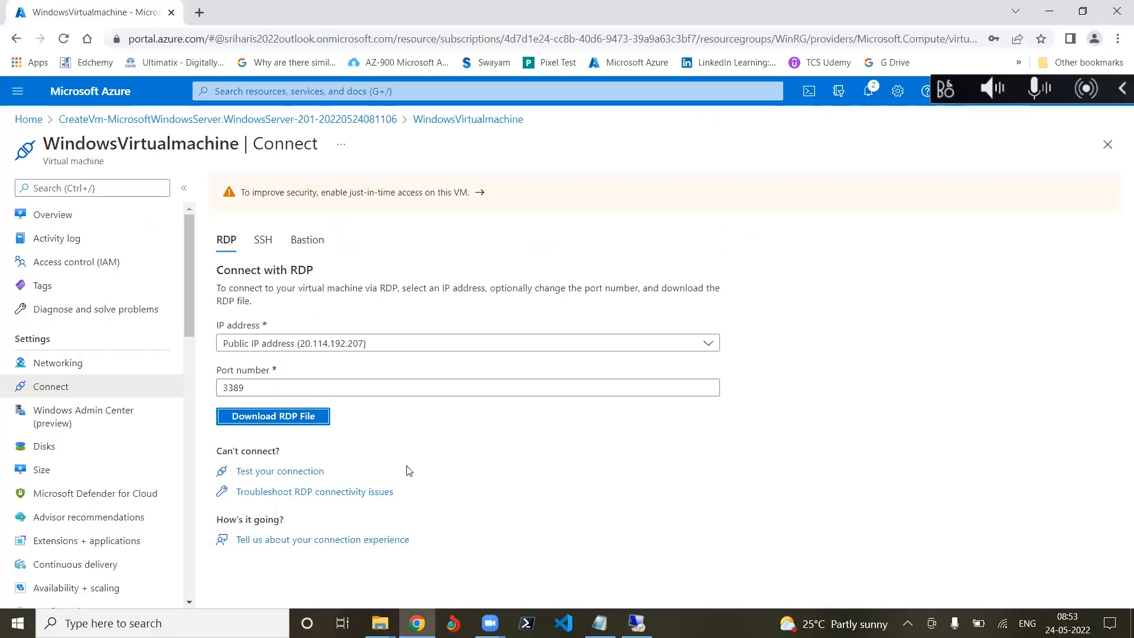
- In the VM's Disks blade, add a new data disk at LUN 0 named 'Additionaldisk'
{"action": "left_click", "coordinate": [72, 453]}
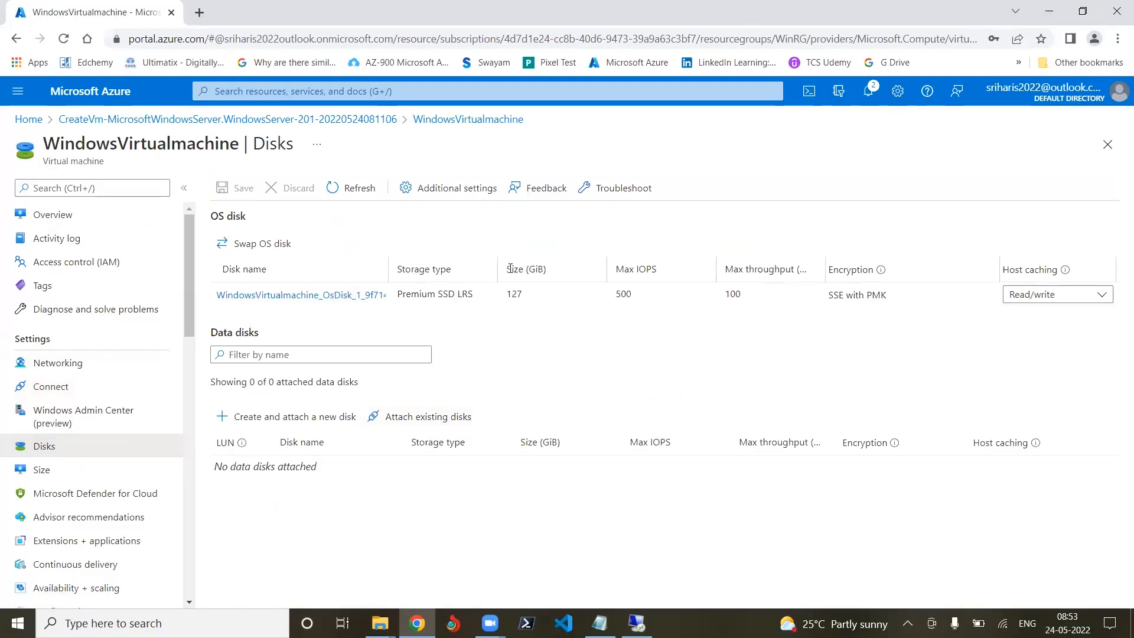
{"action": "left_click", "coordinate": [315, 419]}
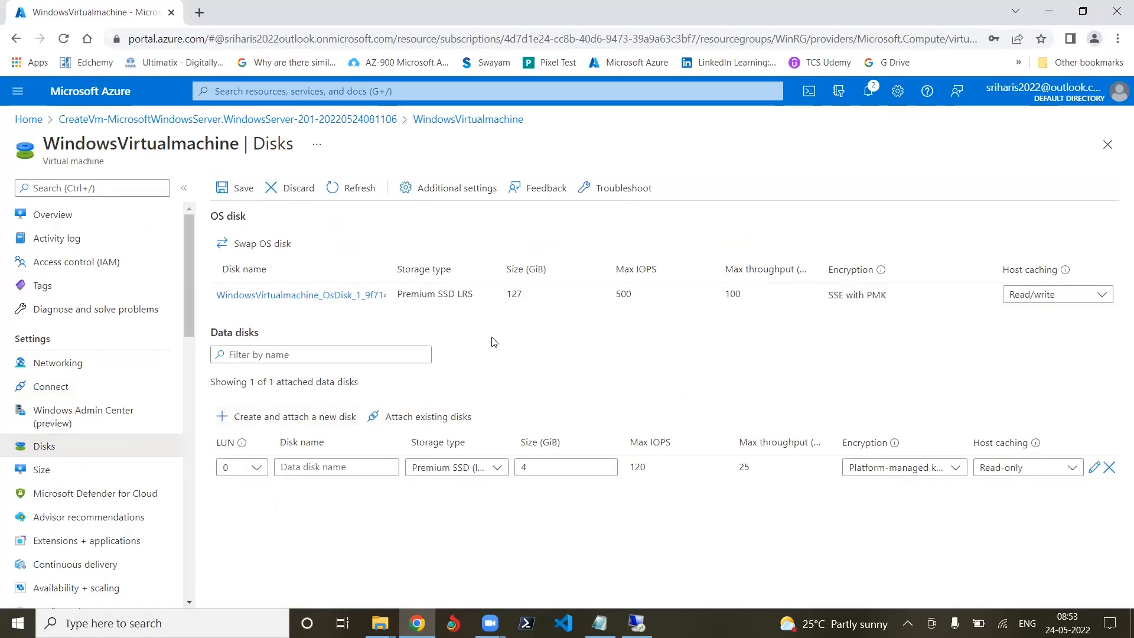
{"action": "left_click", "coordinate": [261, 471]}
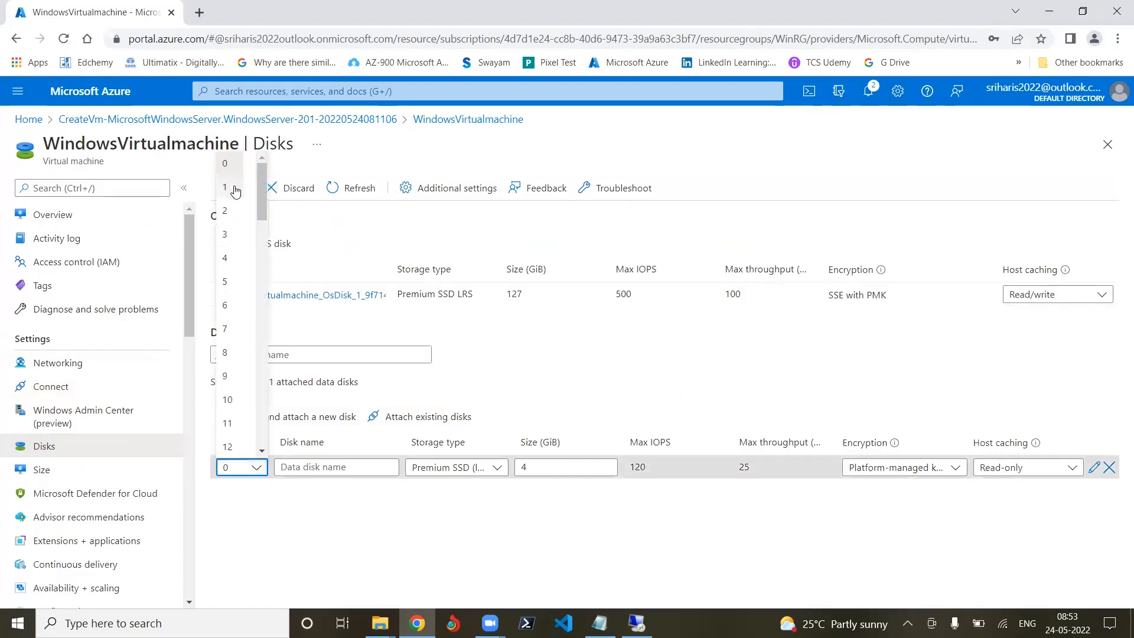
{"action": "left_click", "coordinate": [547, 385]}
{"action": "left_click", "coordinate": [356, 473]}
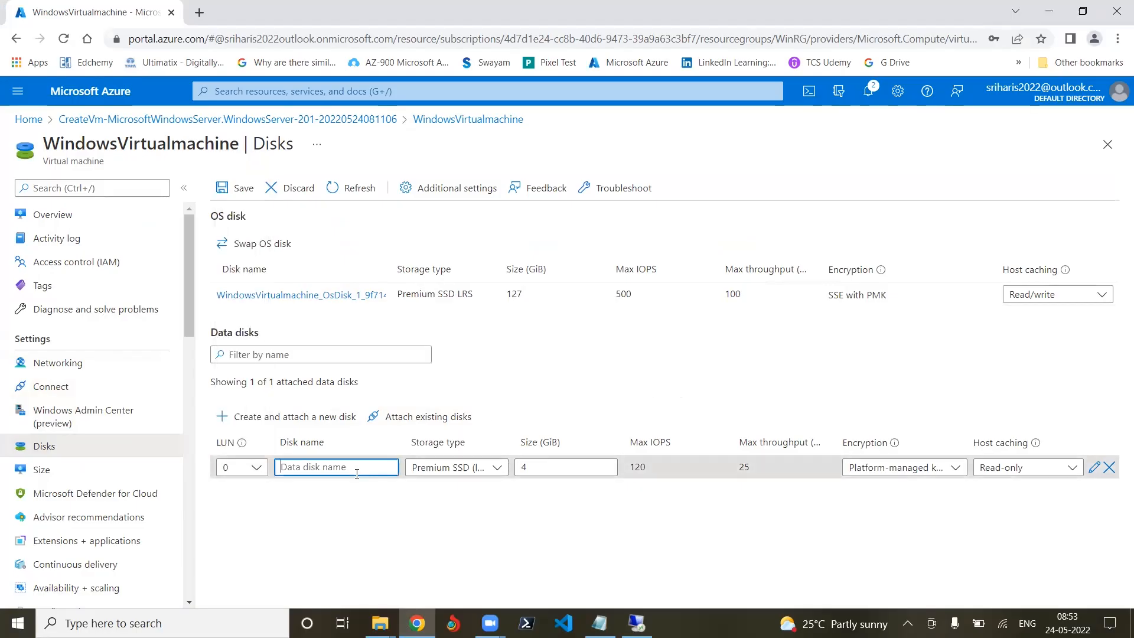
{"action": "type", "text": "Additional disk"}
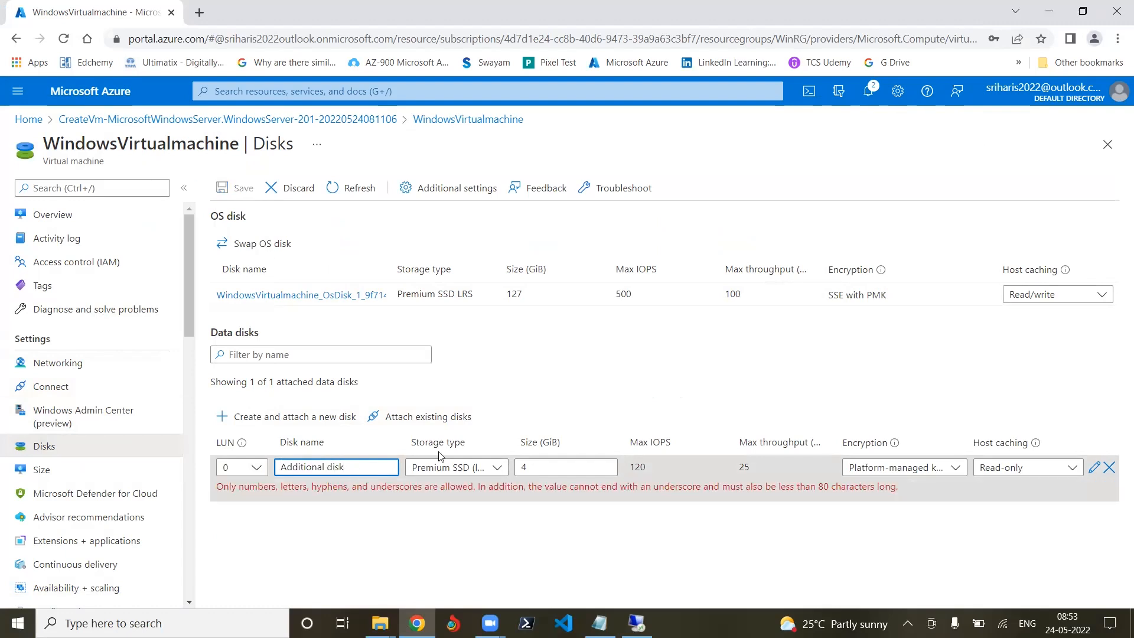
{"action": "key", "text": "Left"}
{"action": "key", "text": "BackSpace"}
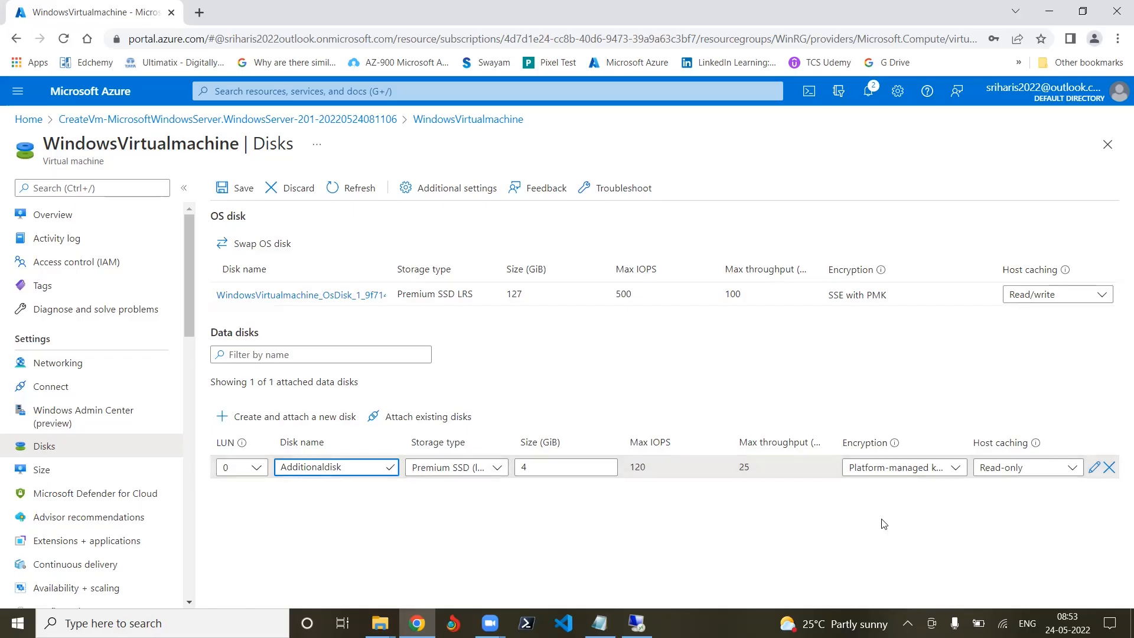
- Set Additionaldisk's host caching to Read/write and leave encryption unchanged
{"action": "left_click", "coordinate": [1023, 475]}
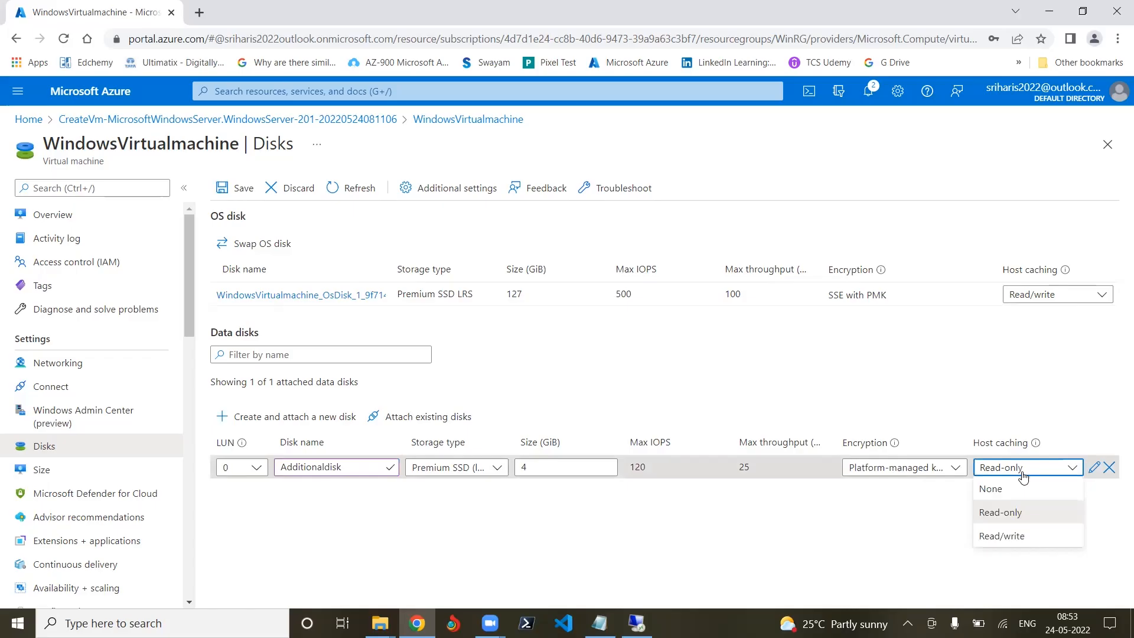
{"action": "left_click", "coordinate": [973, 402]}
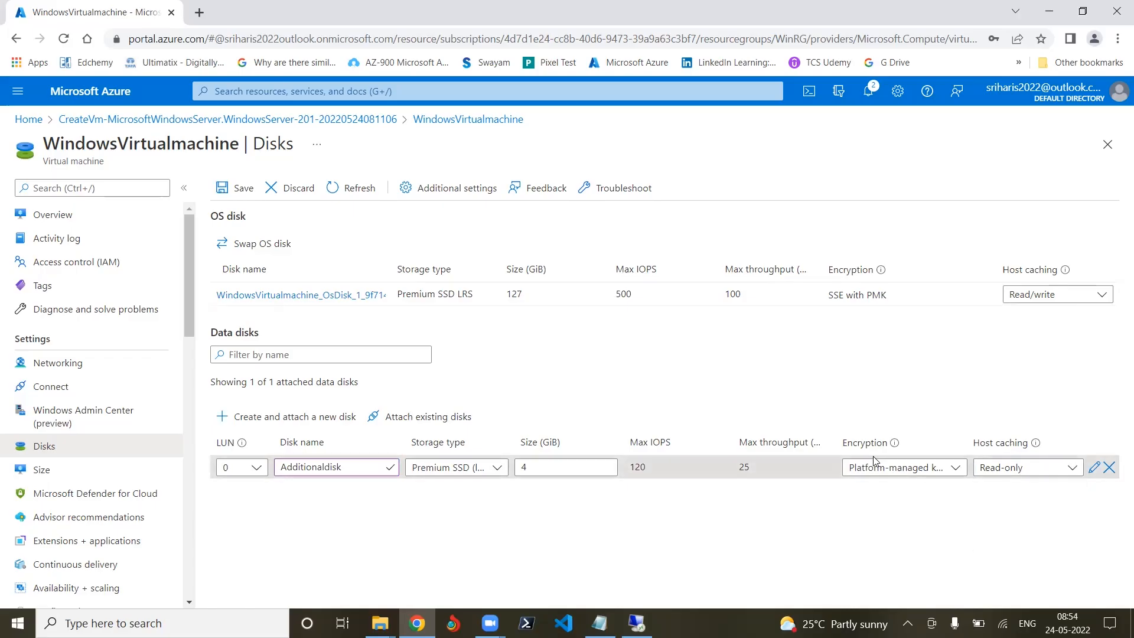
{"action": "left_click", "coordinate": [992, 468]}
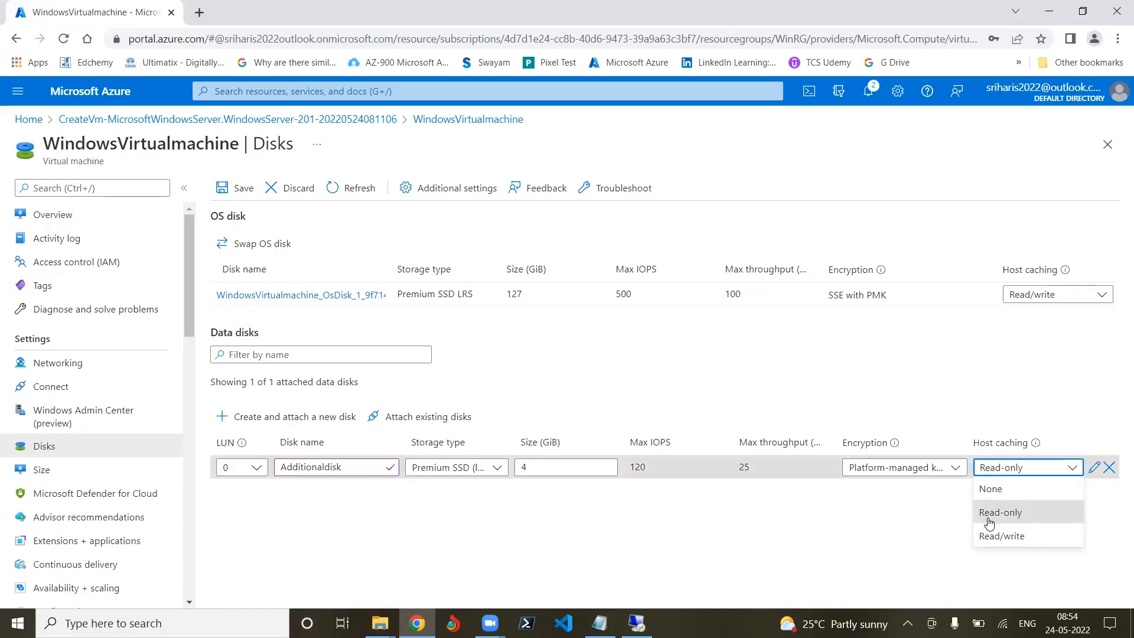
{"action": "left_click", "coordinate": [989, 536]}
{"action": "left_click_drag", "start_coordinate": [955, 402], "coordinate": [924, 467]}
{"action": "left_click", "coordinate": [924, 466]}
{"action": "left_click", "coordinate": [920, 470]}
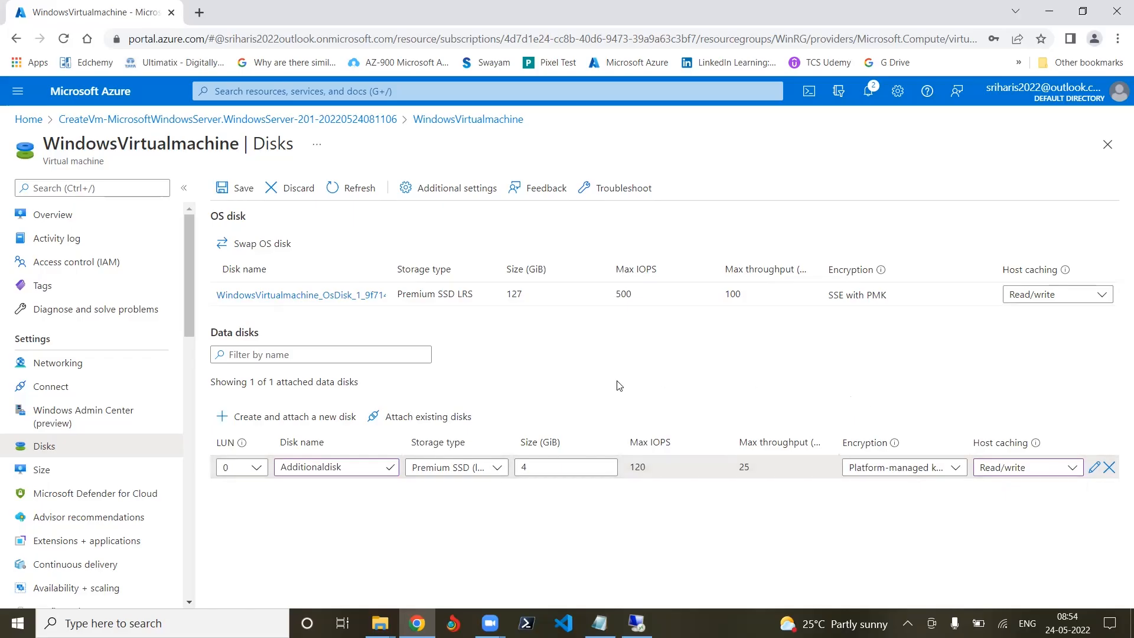
- Save the disk changes to attach Additionaldisk to the VM, then refresh the disk list
{"action": "left_click", "coordinate": [236, 193]}
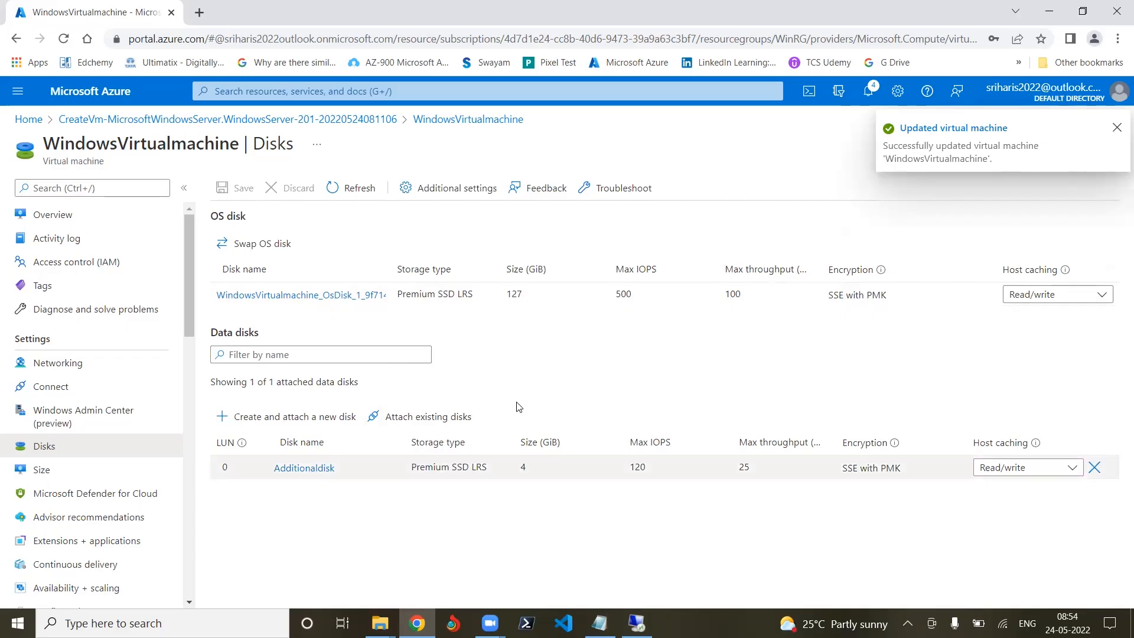
{"action": "left_click", "coordinate": [346, 187]}
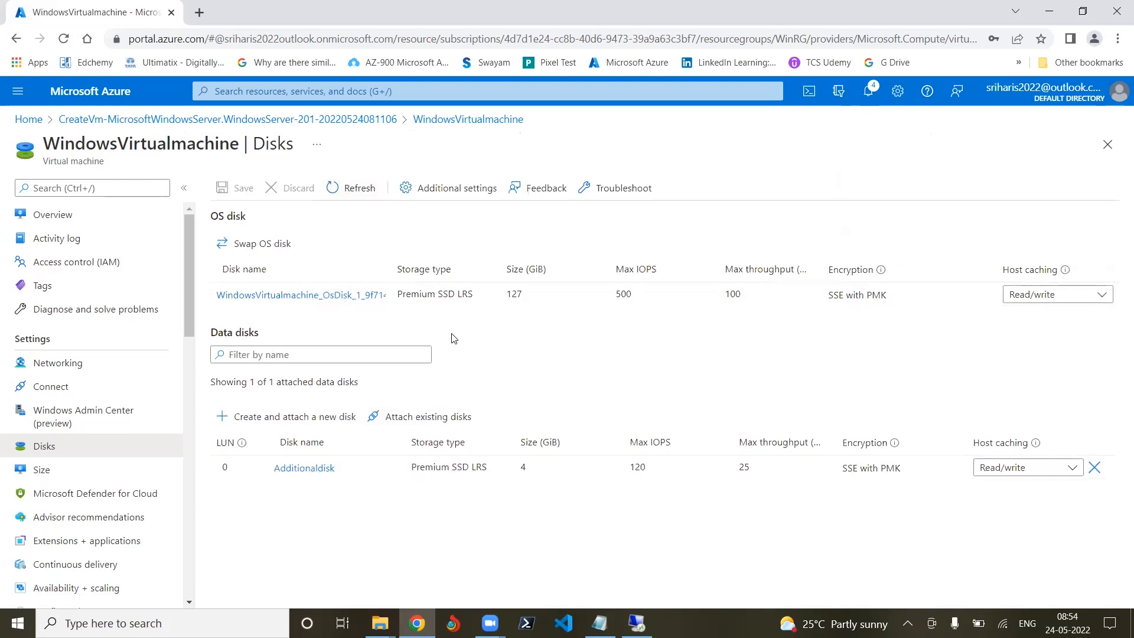
- Back in the remote Disk Management, initialize the new Disk 1 with the GPT partition style
{"action": "left_click", "coordinate": [632, 620]}
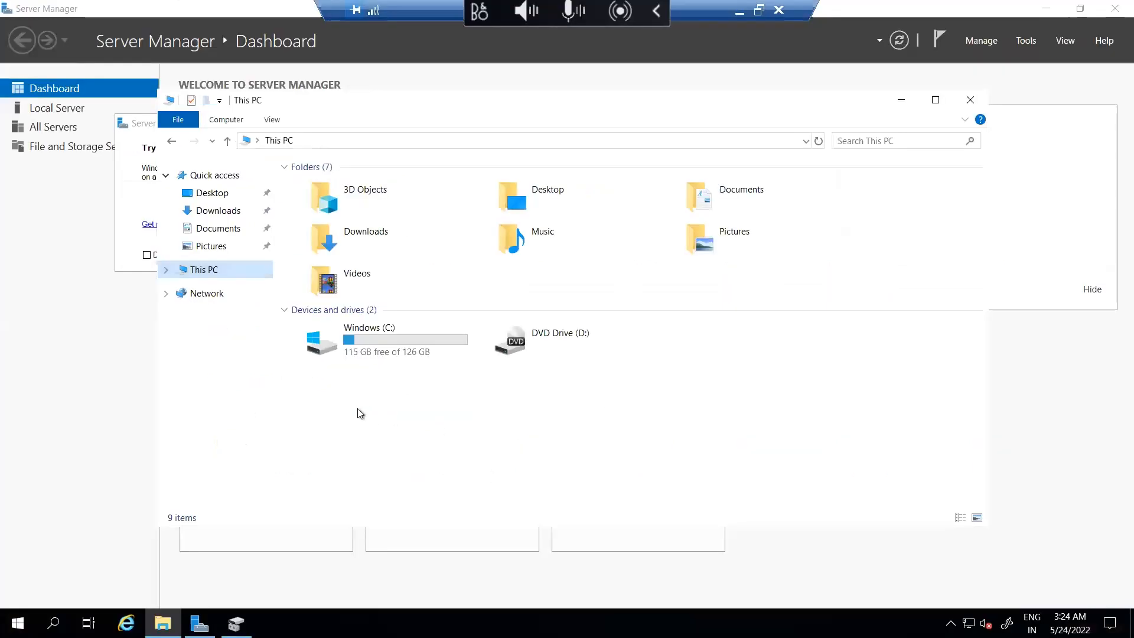
{"action": "left_click", "coordinate": [236, 623]}
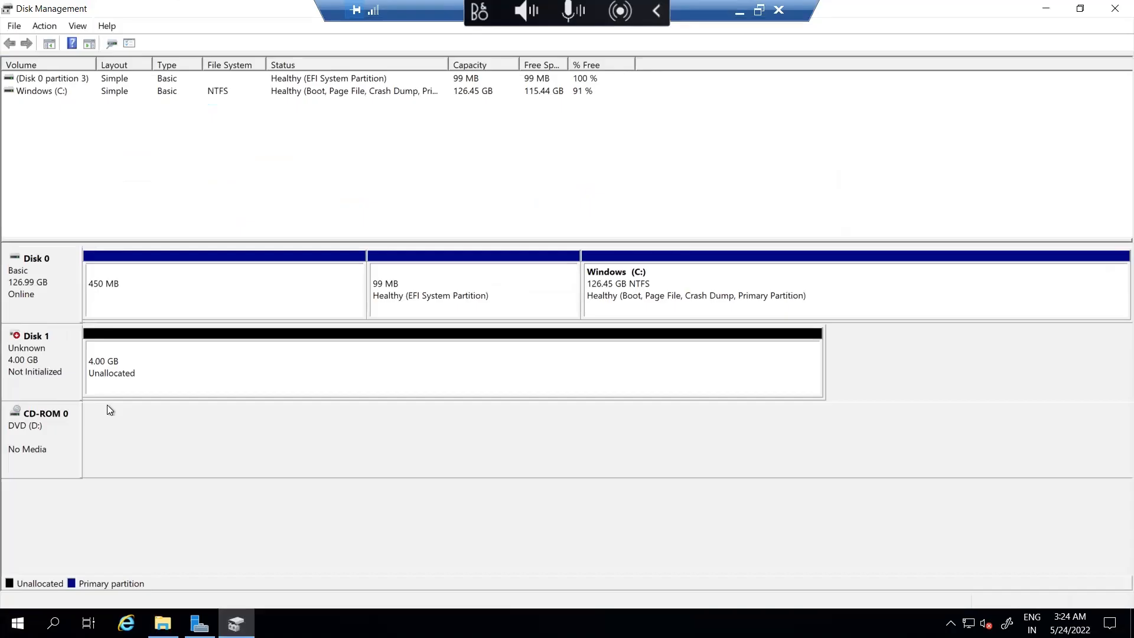
{"action": "right_click", "coordinate": [67, 365]}
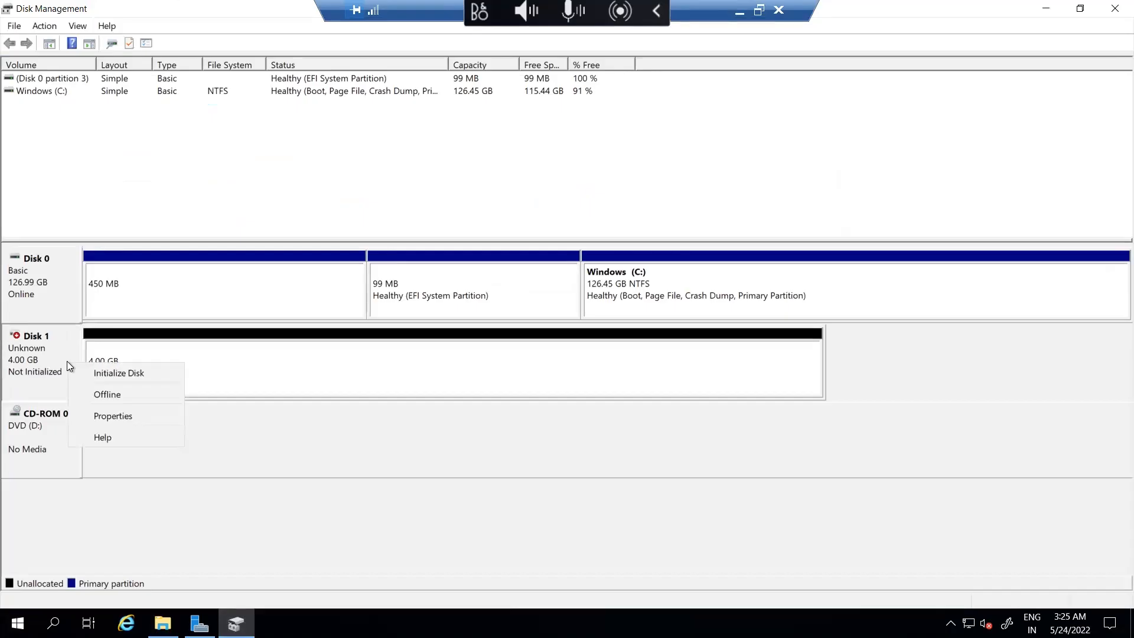
{"action": "left_click", "coordinate": [115, 376]}
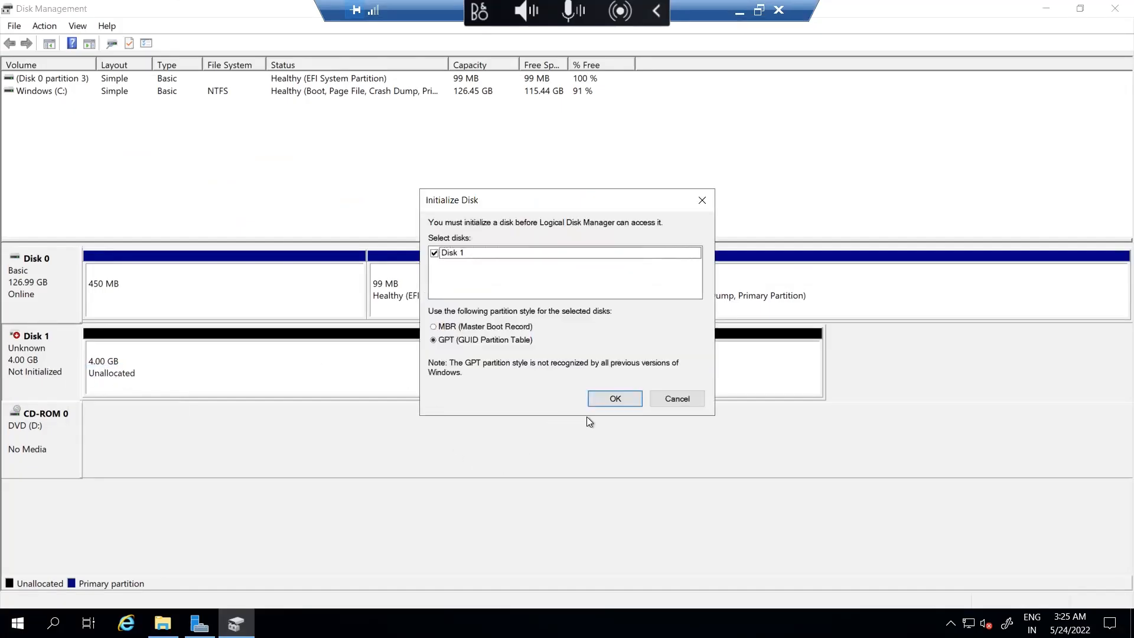
{"action": "left_click", "coordinate": [624, 396]}
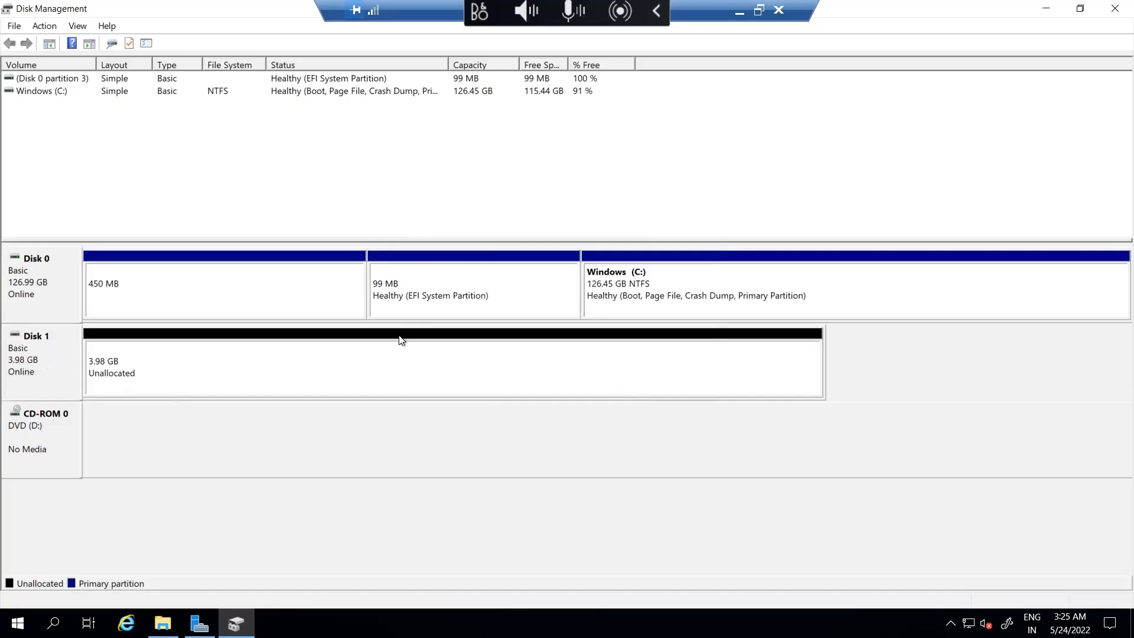
- Start a New Simple Volume on Disk 1's unallocated space, keeping the full 4078 MB and drive letter E
{"action": "right_click", "coordinate": [8, 353]}
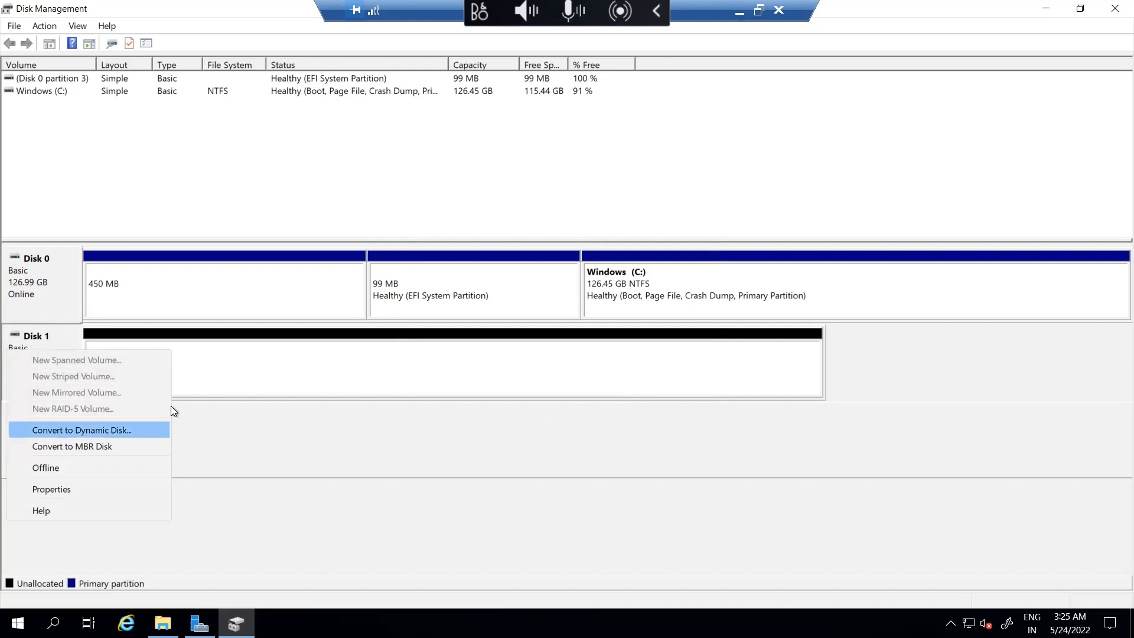
{"action": "left_click", "coordinate": [205, 389]}
{"action": "right_click", "coordinate": [205, 389]}
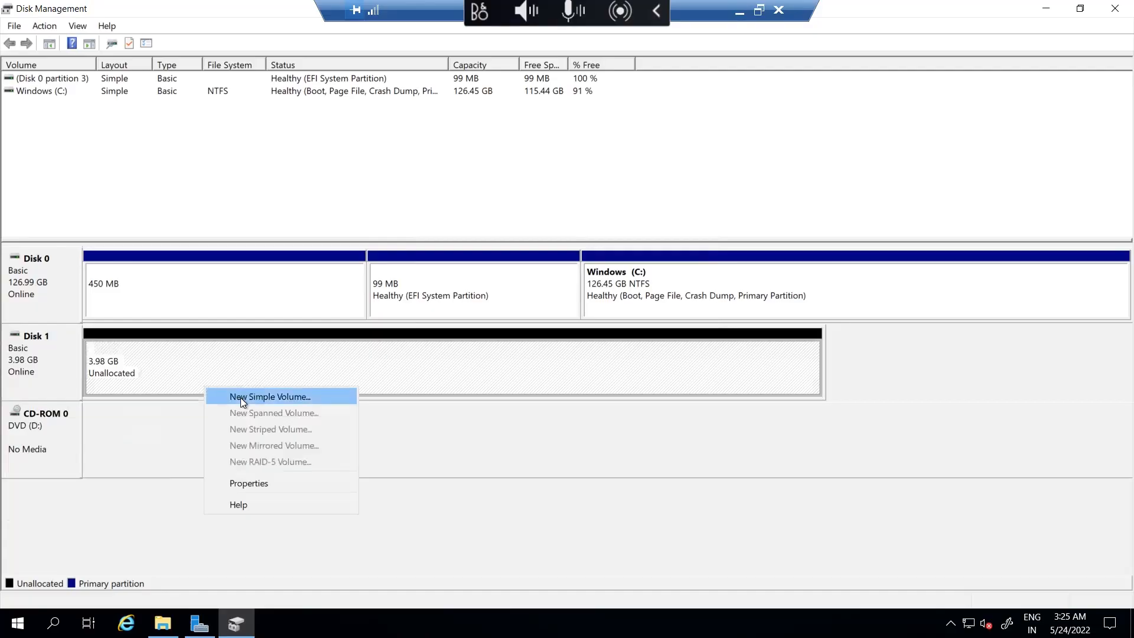
{"action": "left_click", "coordinate": [240, 398]}
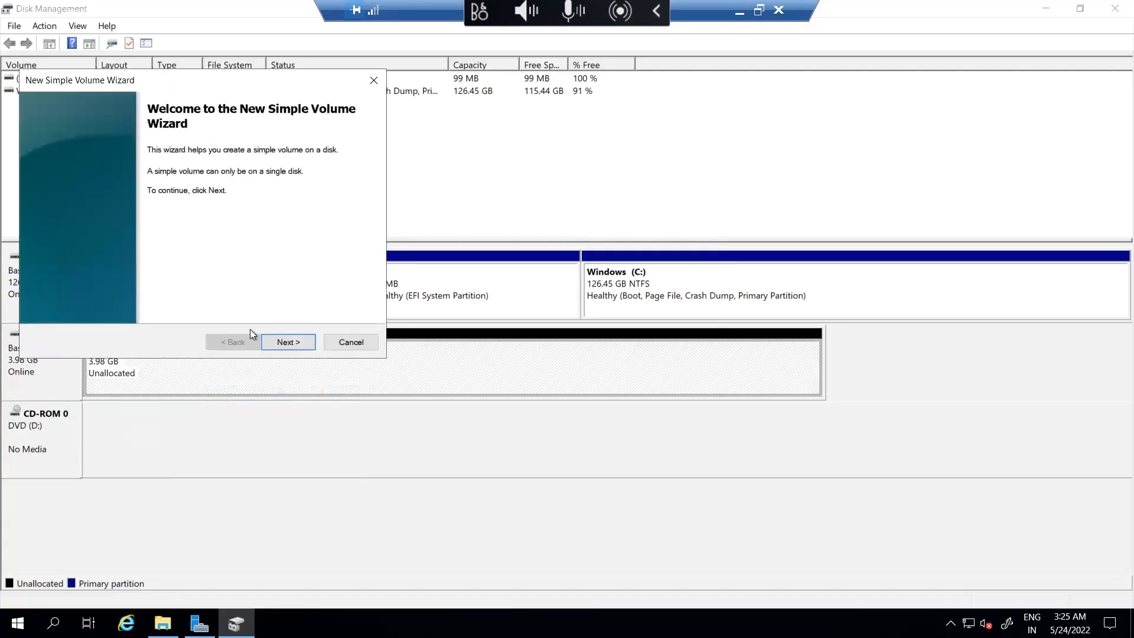
{"action": "left_click", "coordinate": [289, 342]}
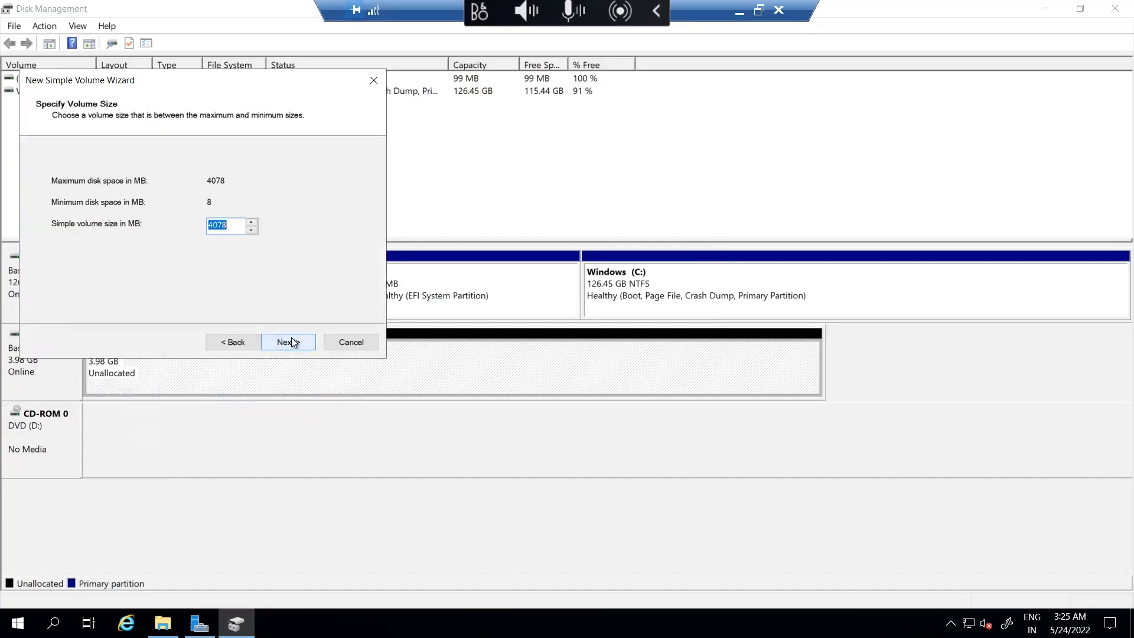
{"action": "left_click", "coordinate": [292, 339]}
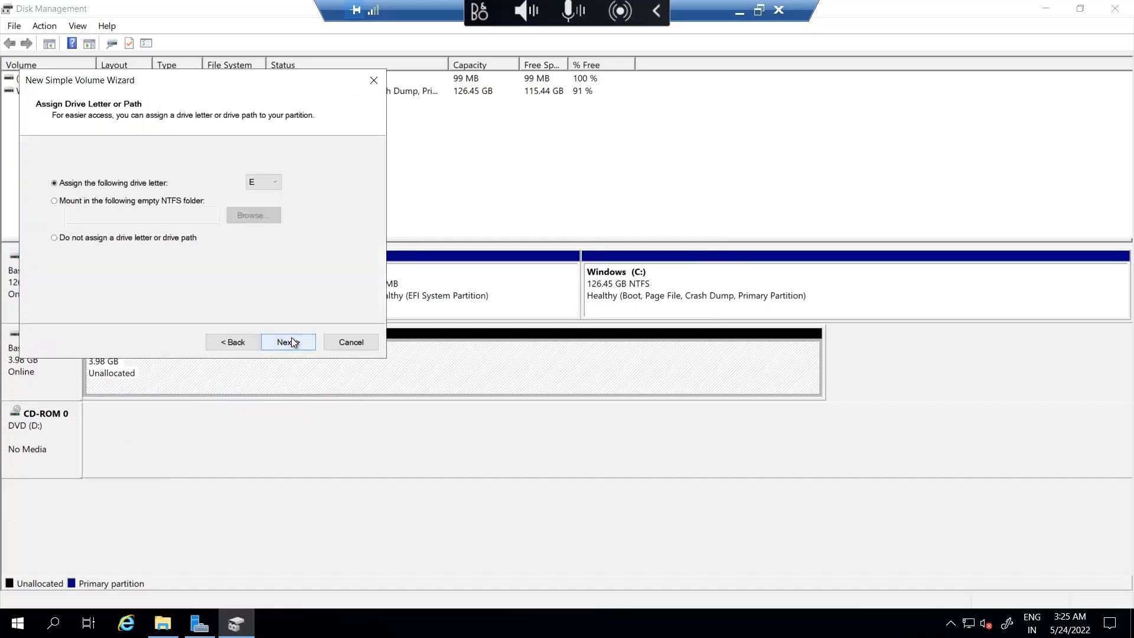
{"action": "left_click", "coordinate": [291, 341]}
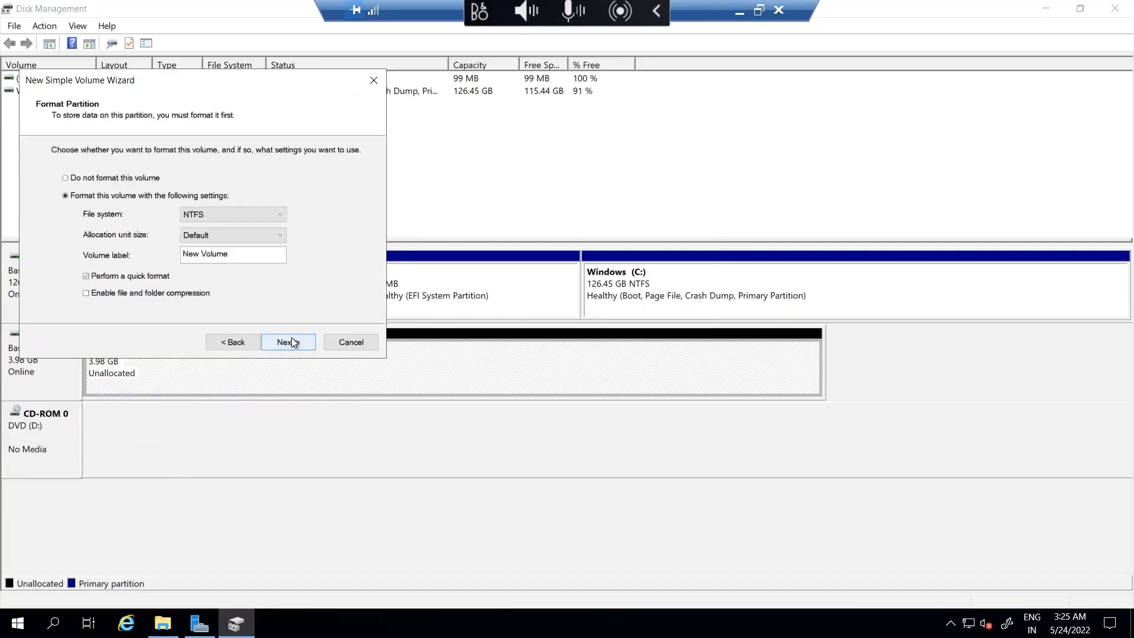
- Format the new volume as NTFS with the label 'SQL Data' and finish the wizard
{"action": "left_click", "coordinate": [232, 342]}
{"action": "left_click", "coordinate": [281, 342]}
{"action": "key", "text": "BackSpace"}
{"action": "key", "text": "BackSpace"}
{"action": "key", "text": "BackSpace"}
{"action": "key", "text": "BackSpace"}
{"action": "key", "text": "BackSpace"}
{"action": "key", "text": "BackSpace"}
{"action": "key", "text": "BackSpace"}
{"action": "key", "text": "BackSpace"}
{"action": "key", "text": "BackSpace"}
{"action": "key", "text": "BackSpace"}
{"action": "type", "text": "SQL Data"}
{"action": "left_click", "coordinate": [299, 345]}
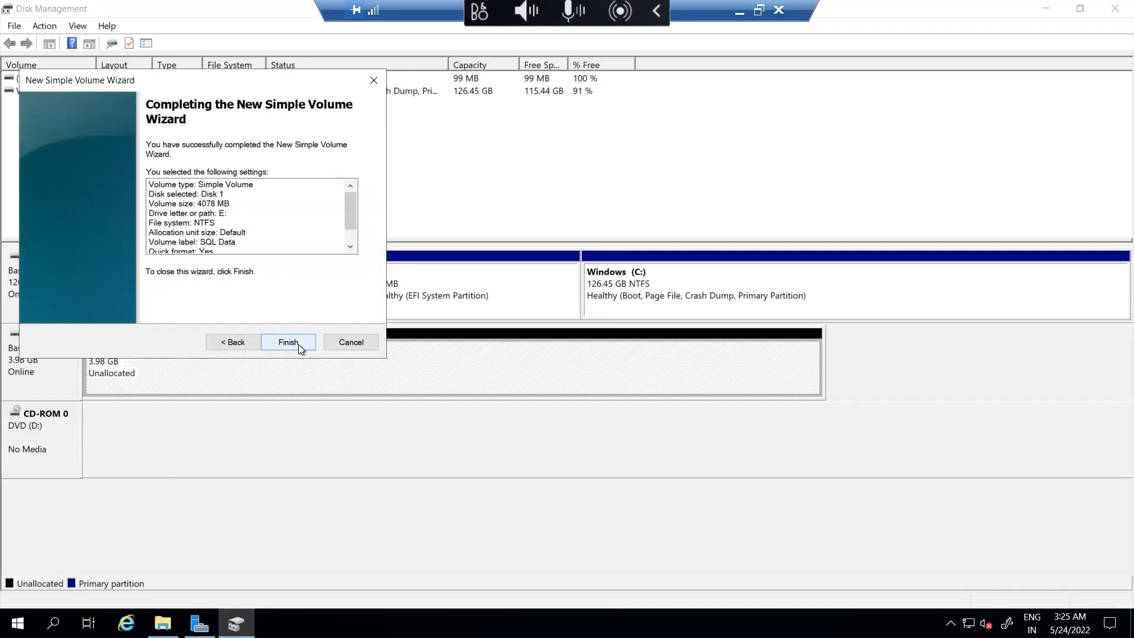
{"action": "left_click", "coordinate": [299, 345]}
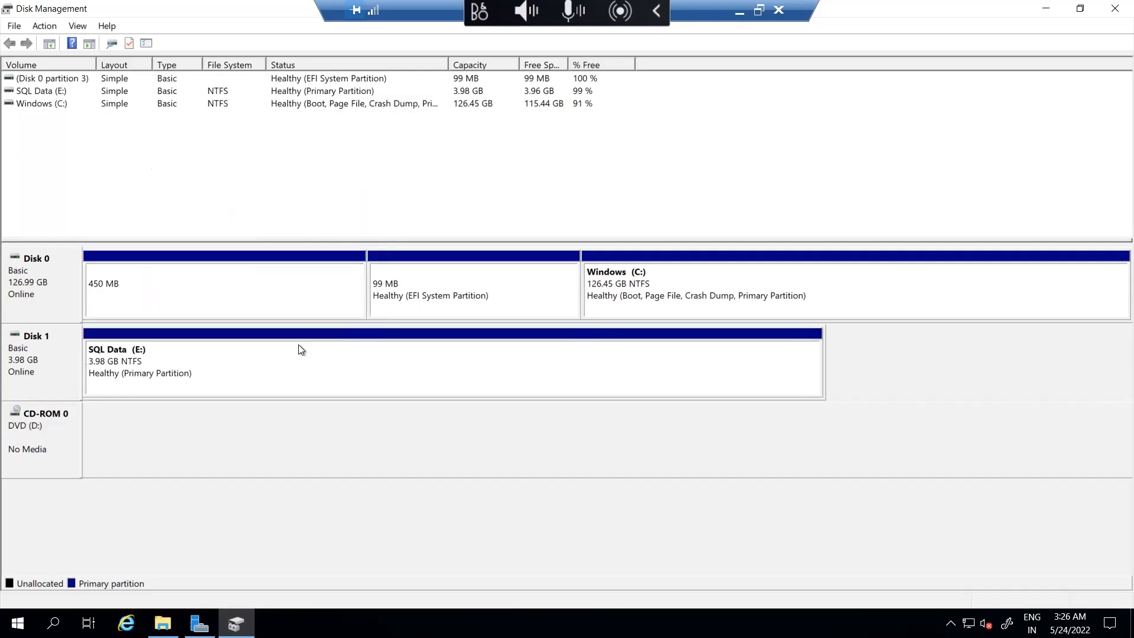
- Close Disk Management and disconnect the Remote Desktop session to return to the Azure Disks page
{"action": "left_click", "coordinate": [1112, 12]}
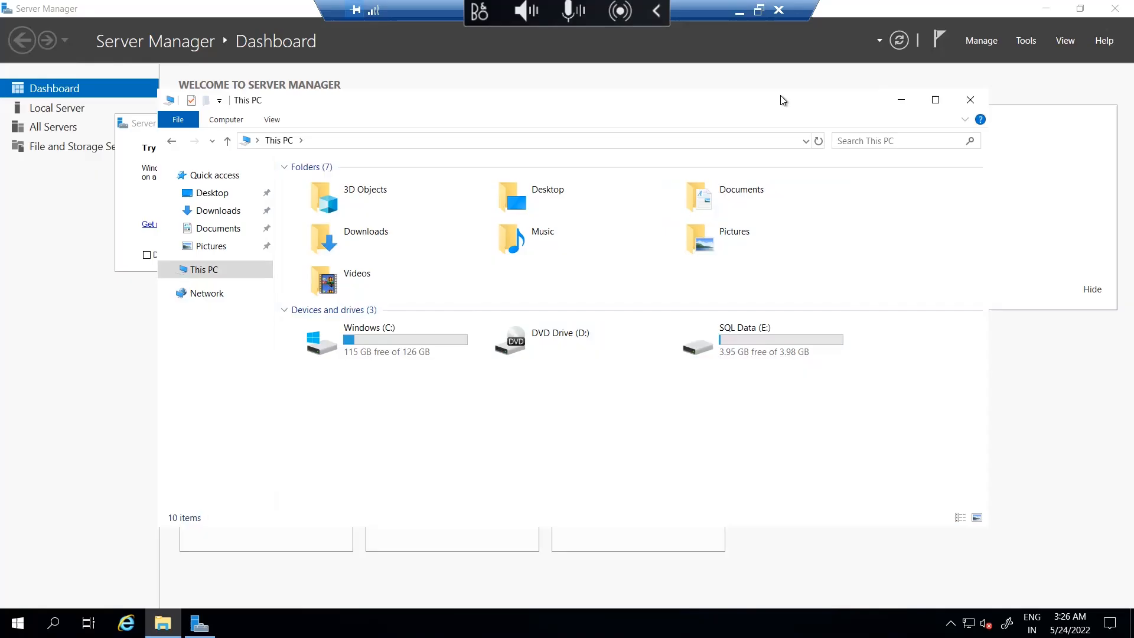
{"action": "left_click", "coordinate": [778, 8]}
{"action": "left_click", "coordinate": [610, 351]}
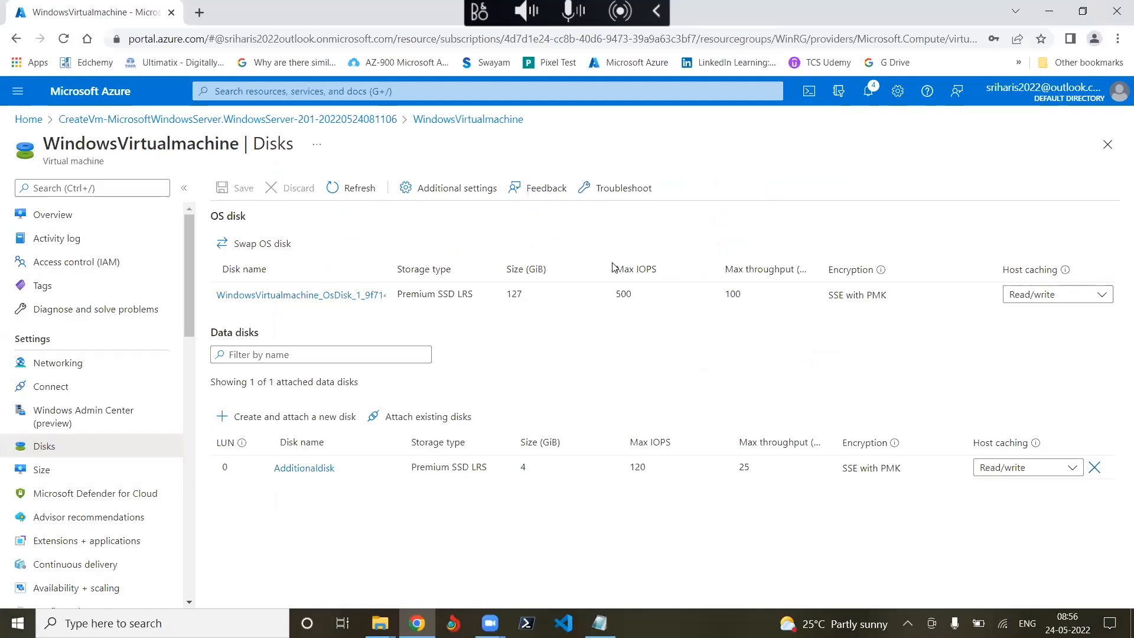
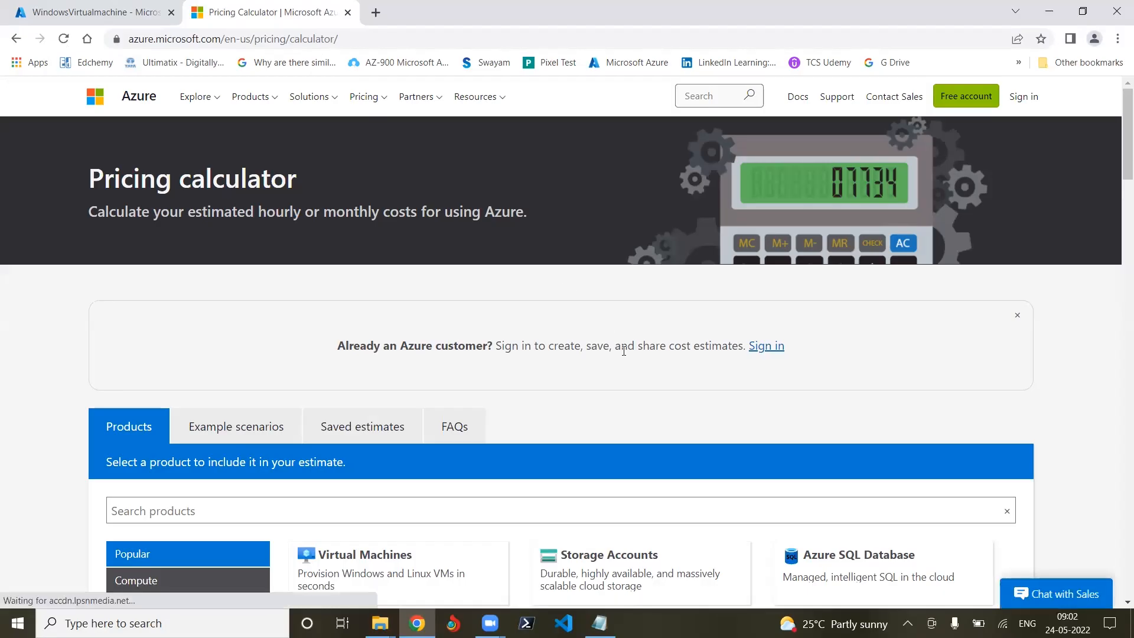
- Add Azure Cosmos DB to the estimate from the Popular products
{"action": "scroll", "coordinate": [631, 371], "scroll_direction": "down", "scroll_amount": 1}
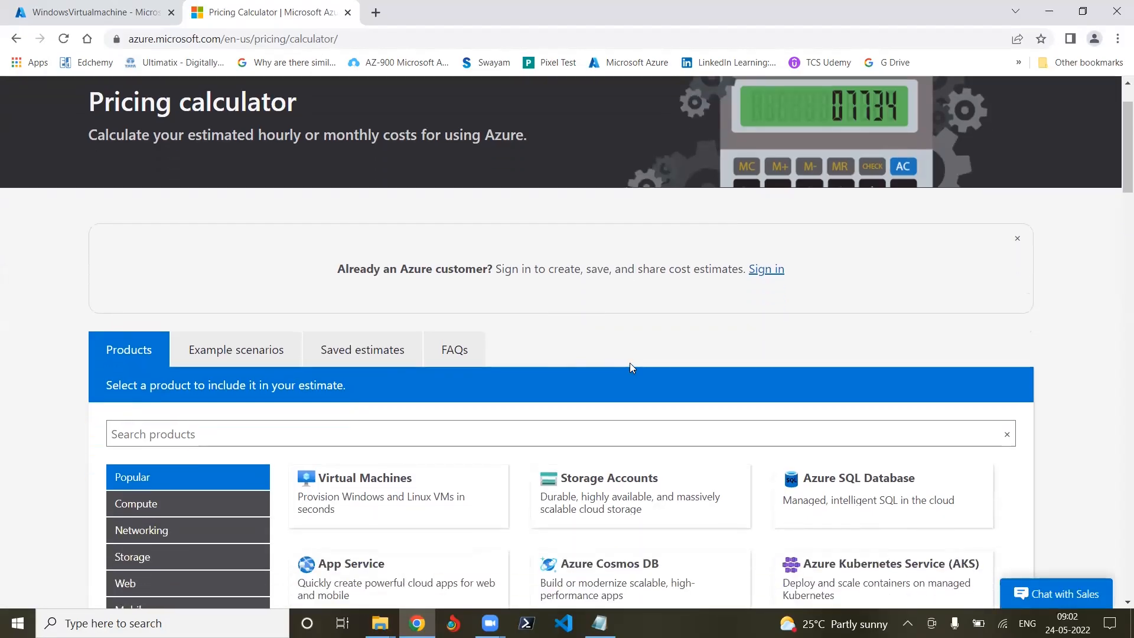
{"action": "scroll", "coordinate": [629, 369], "scroll_direction": "down", "scroll_amount": 3}
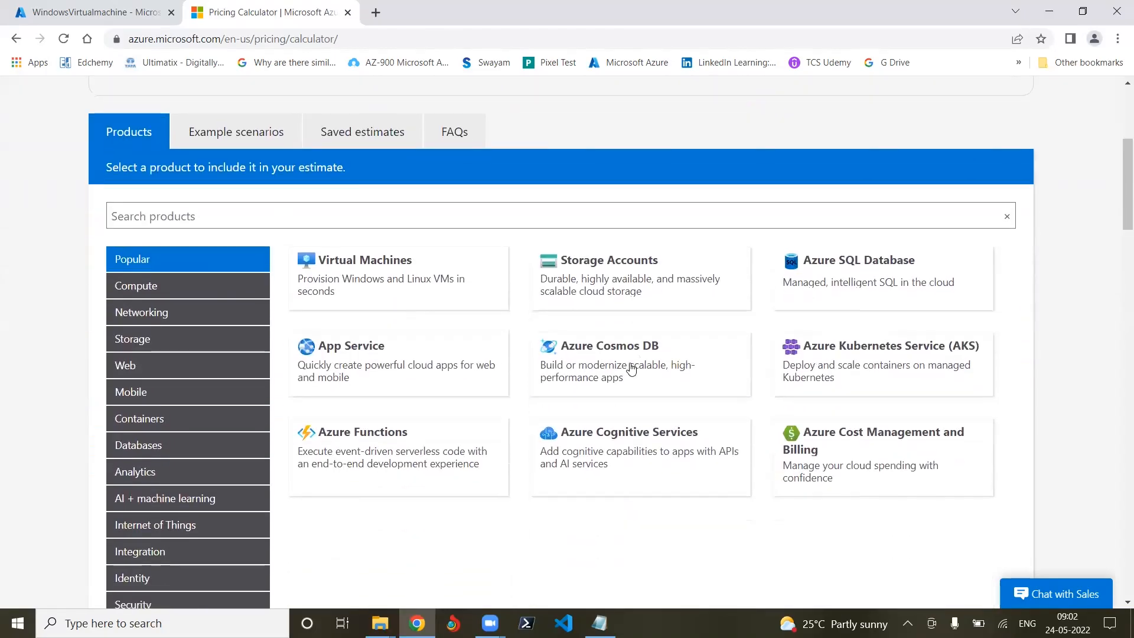
{"action": "left_click", "coordinate": [631, 367]}
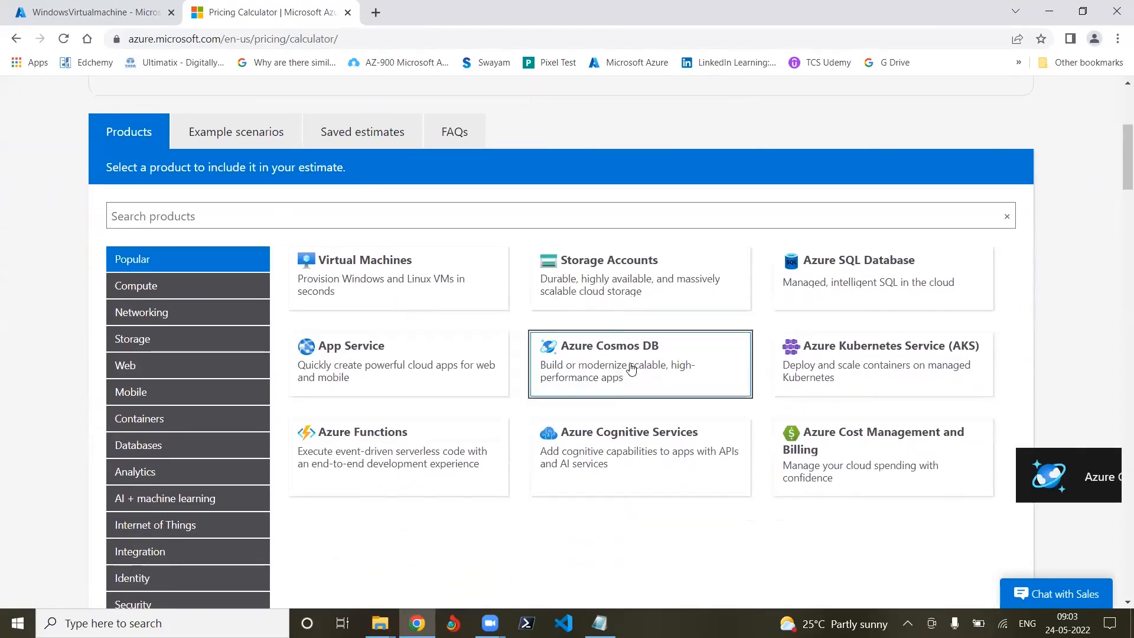
- Add a Virtual Machines entry to the estimate
{"action": "scroll", "coordinate": [631, 367], "scroll_direction": "down", "scroll_amount": 1}
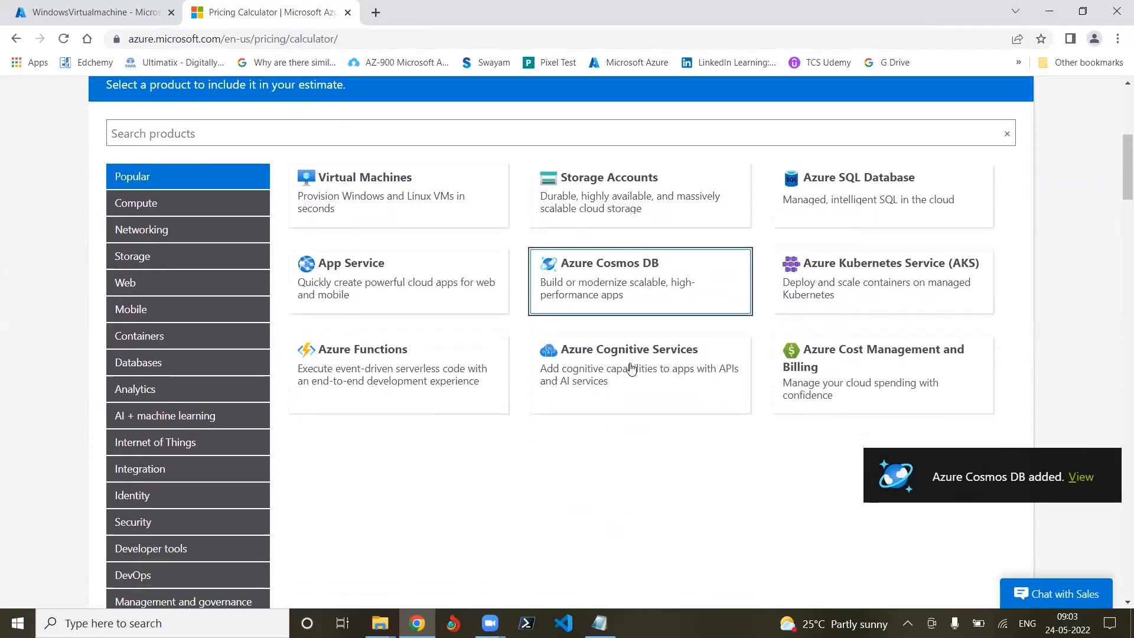
{"action": "scroll", "coordinate": [631, 368], "scroll_direction": "down", "scroll_amount": 1}
{"action": "scroll", "coordinate": [631, 368], "scroll_direction": "up", "scroll_amount": 2}
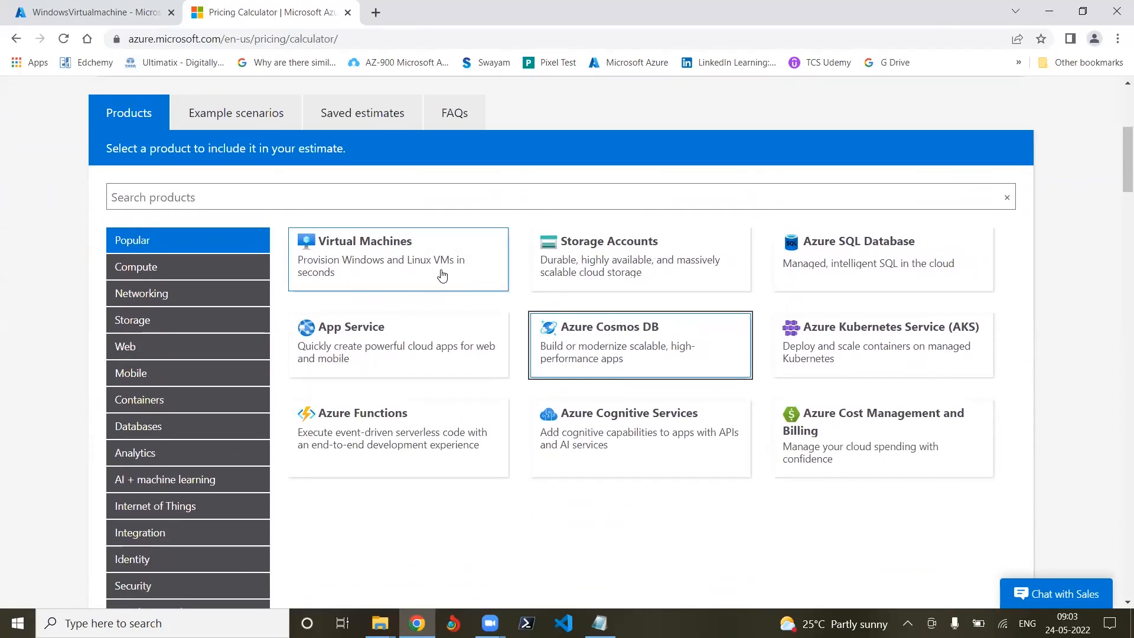
{"action": "left_click", "coordinate": [443, 275]}
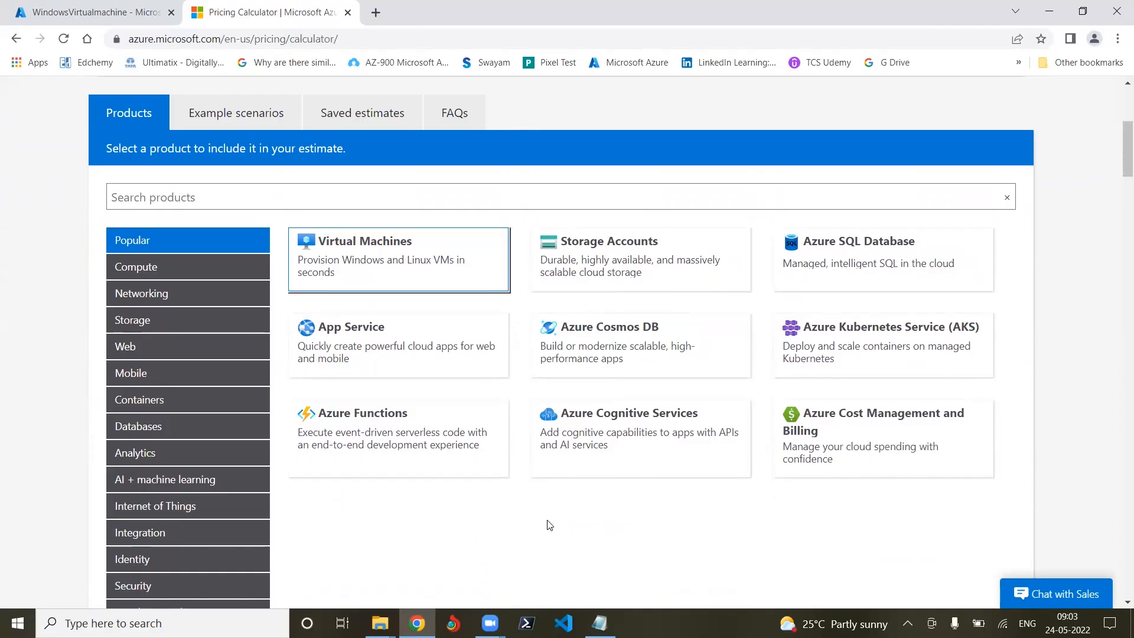
{"action": "scroll", "coordinate": [549, 525], "scroll_direction": "down", "scroll_amount": 1}
{"action": "scroll", "coordinate": [550, 525], "scroll_direction": "up", "scroll_amount": 2}
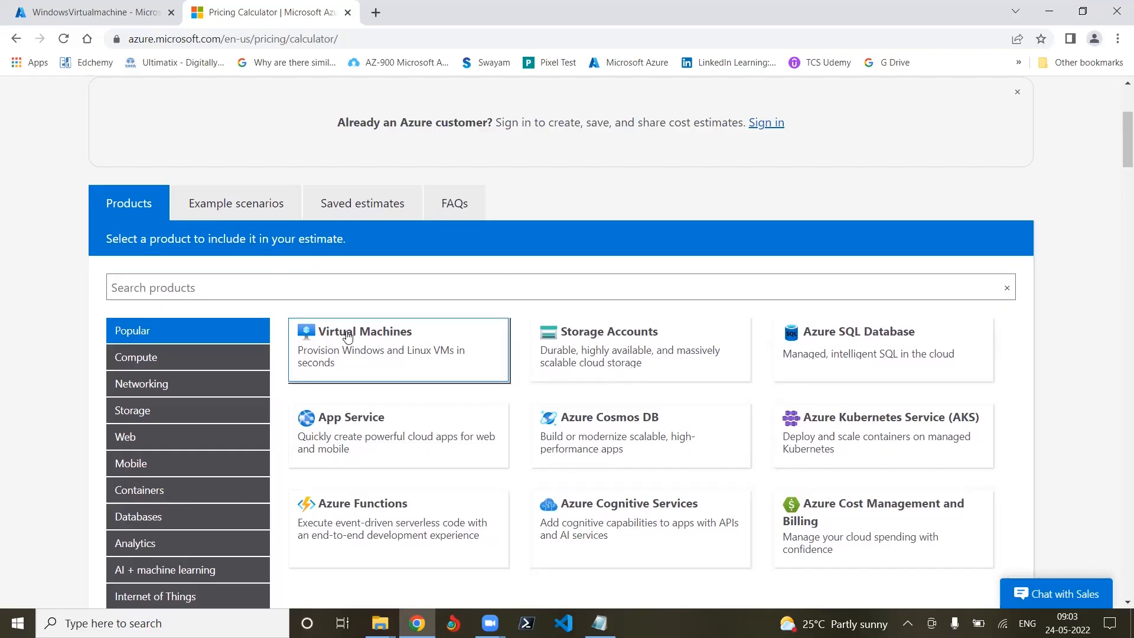
{"action": "left_click", "coordinate": [355, 350]}
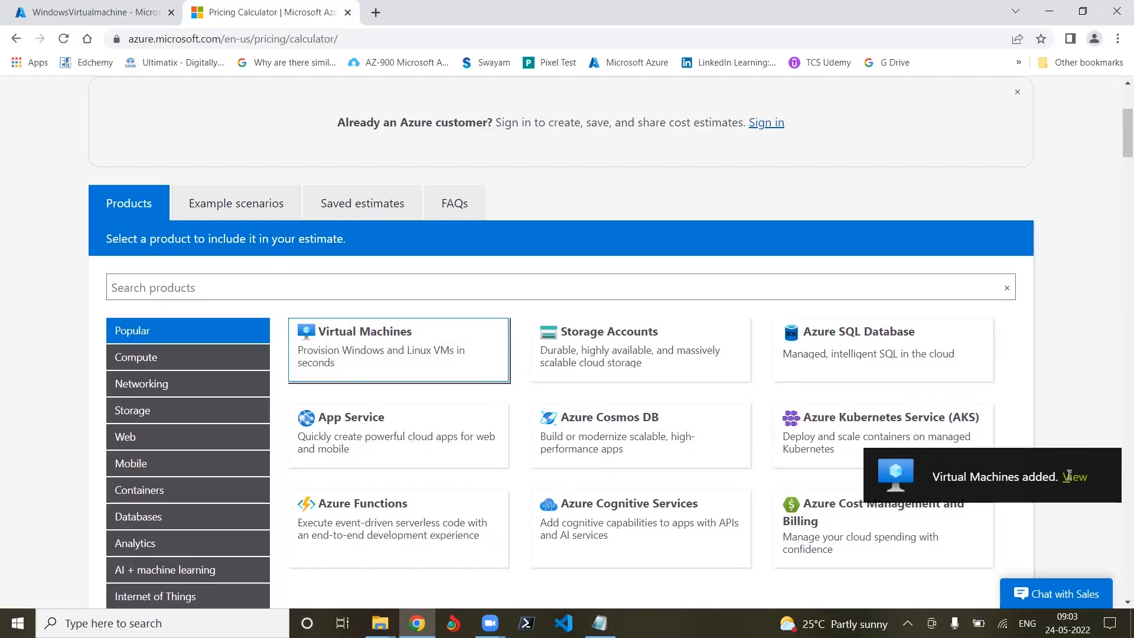
{"action": "scroll", "coordinate": [827, 412], "scroll_direction": "down", "scroll_amount": 15}
- Delete all items from Your Estimate and confirm the deletion
{"action": "scroll", "coordinate": [830, 413], "scroll_direction": "down", "scroll_amount": 2}
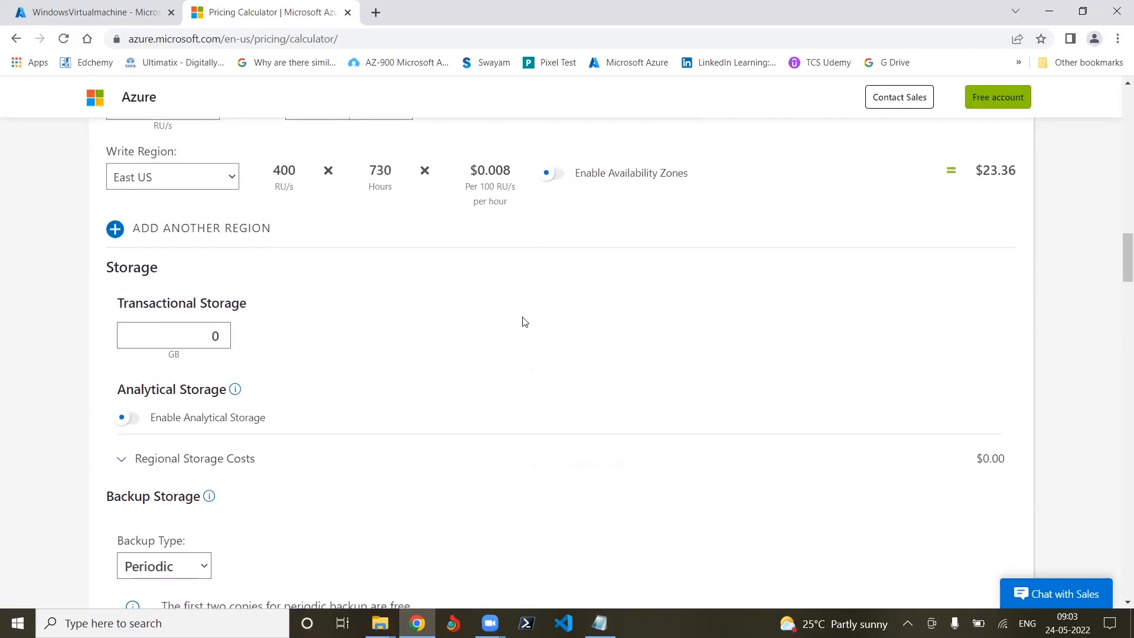
{"action": "scroll", "coordinate": [523, 321], "scroll_direction": "up", "scroll_amount": 2}
{"action": "scroll", "coordinate": [523, 322], "scroll_direction": "up", "scroll_amount": 3}
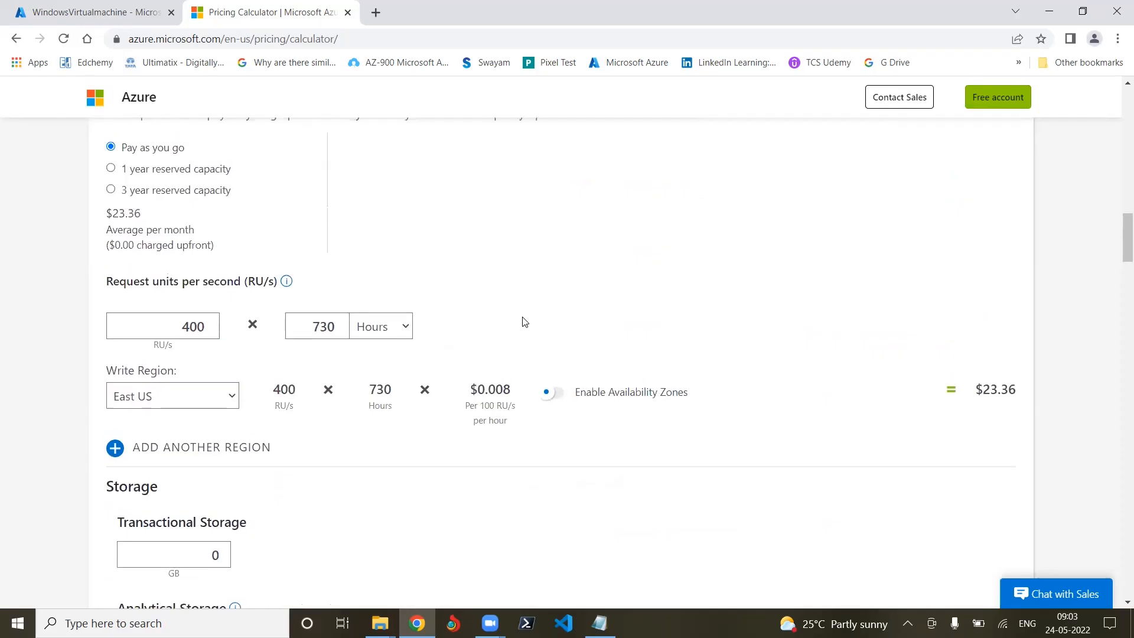
{"action": "scroll", "coordinate": [523, 321], "scroll_direction": "up", "scroll_amount": 12}
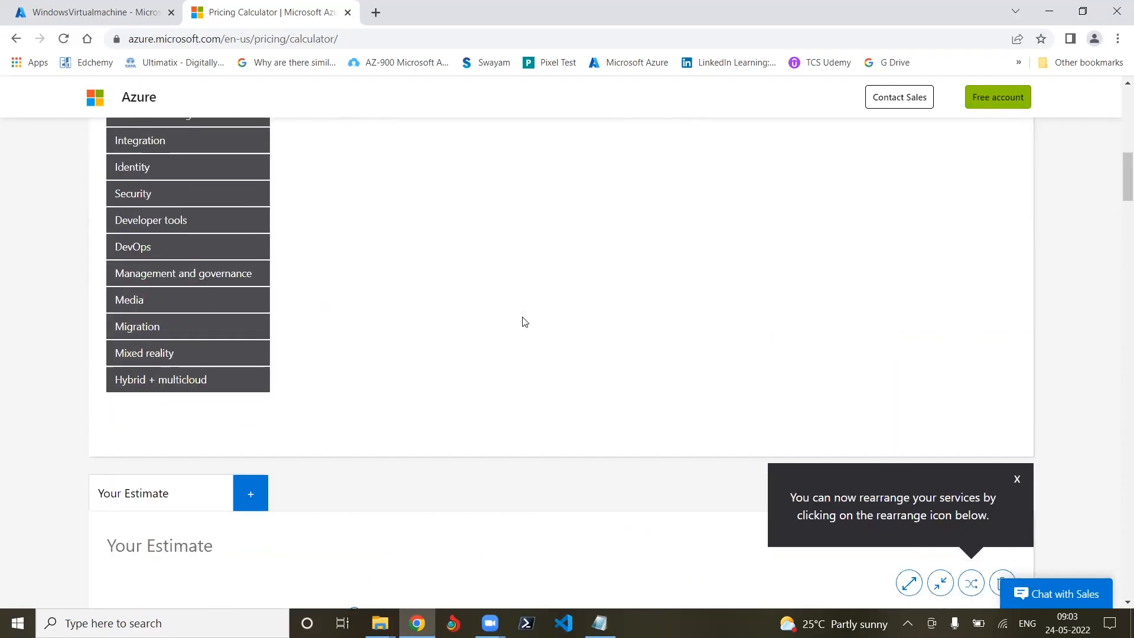
{"action": "scroll", "coordinate": [523, 322], "scroll_direction": "down", "scroll_amount": 3}
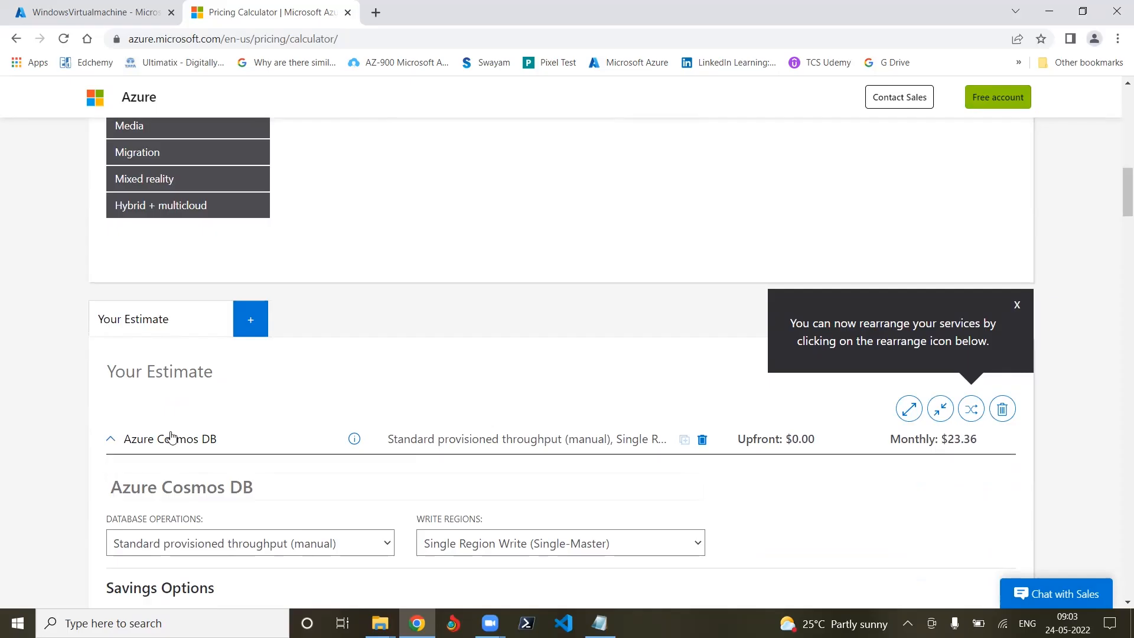
{"action": "left_click", "coordinate": [1002, 409]}
{"action": "left_click", "coordinate": [686, 378]}
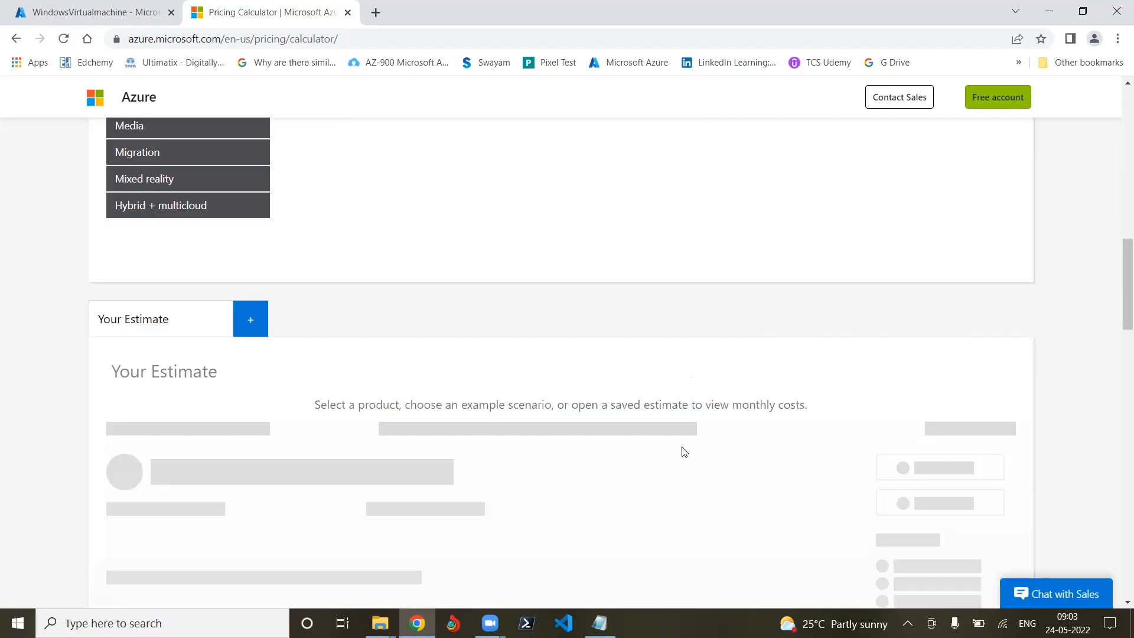
{"action": "scroll", "coordinate": [684, 452], "scroll_direction": "down", "scroll_amount": 6}
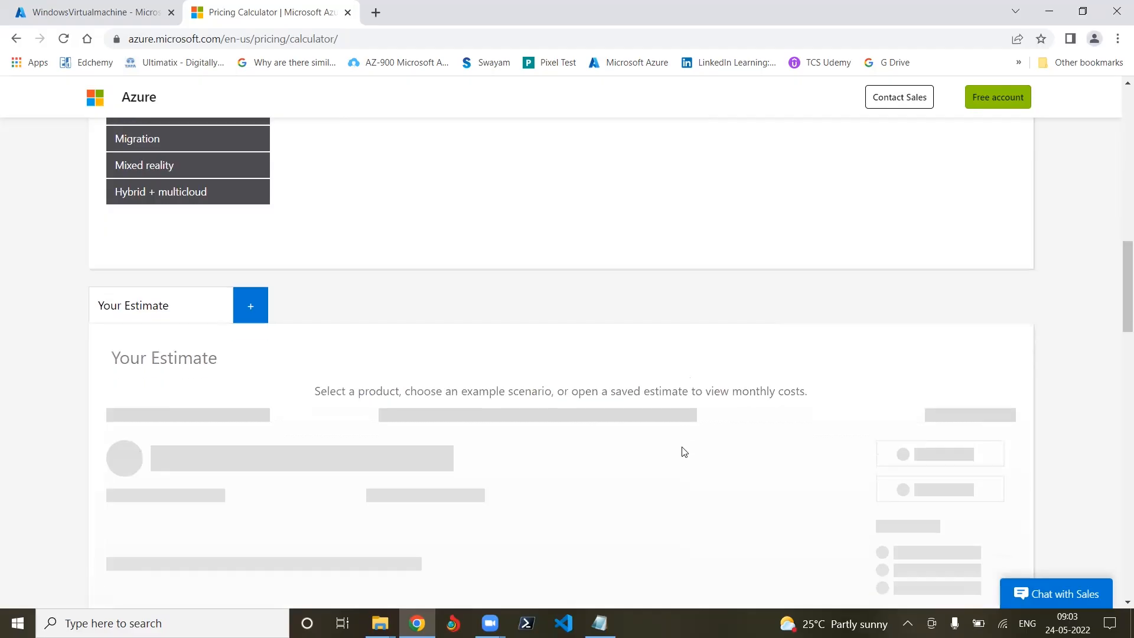
{"action": "scroll", "coordinate": [684, 451], "scroll_direction": "up", "scroll_amount": 12}
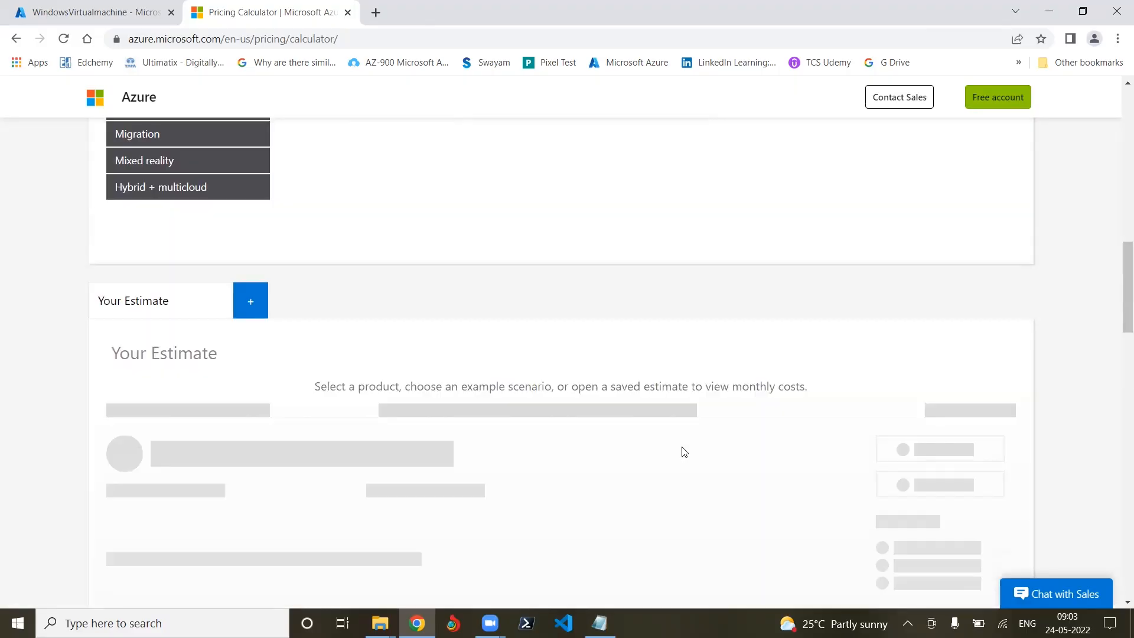
{"action": "scroll", "coordinate": [684, 452], "scroll_direction": "down", "scroll_amount": 4}
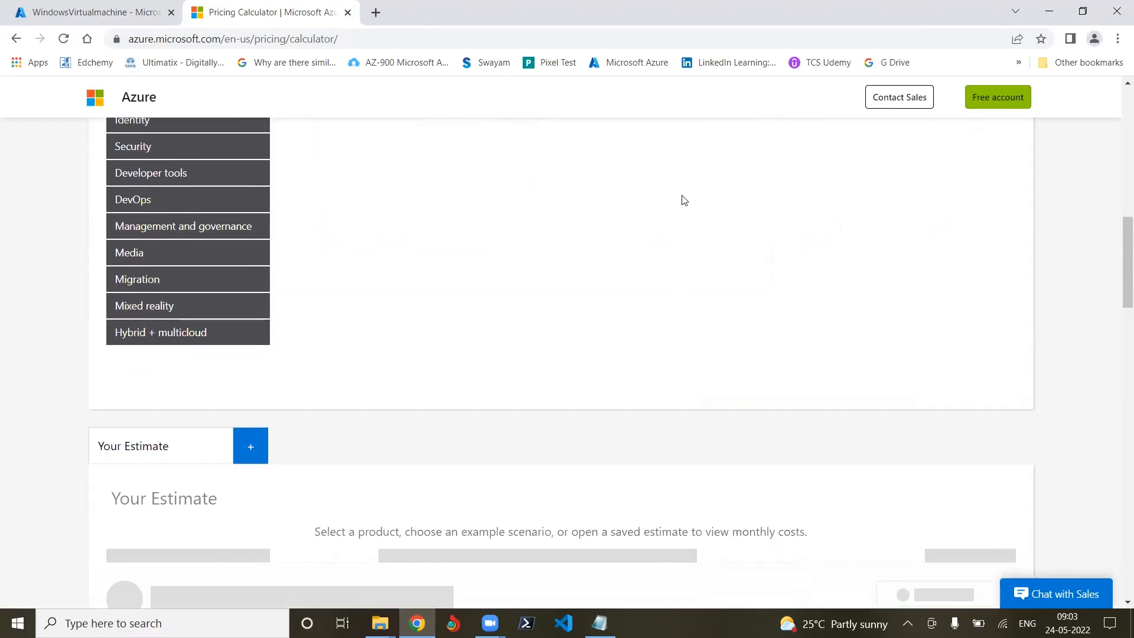
{"action": "scroll", "coordinate": [680, 206], "scroll_direction": "up", "scroll_amount": 2}
{"action": "scroll", "coordinate": [682, 206], "scroll_direction": "down", "scroll_amount": 4}
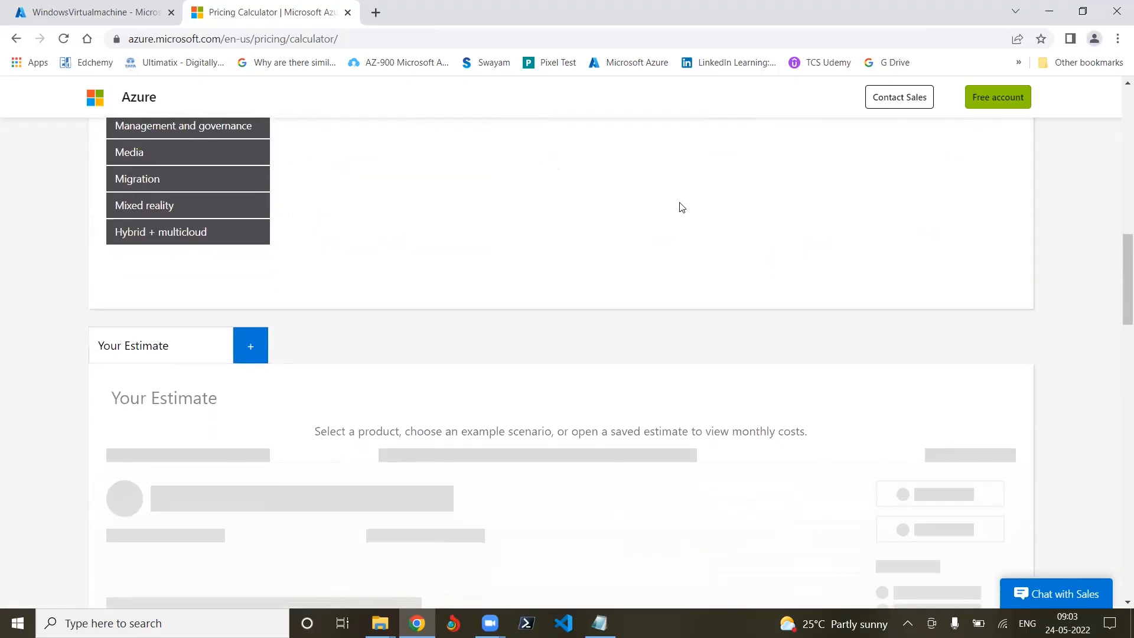
{"action": "scroll", "coordinate": [682, 207], "scroll_direction": "up", "scroll_amount": 13}
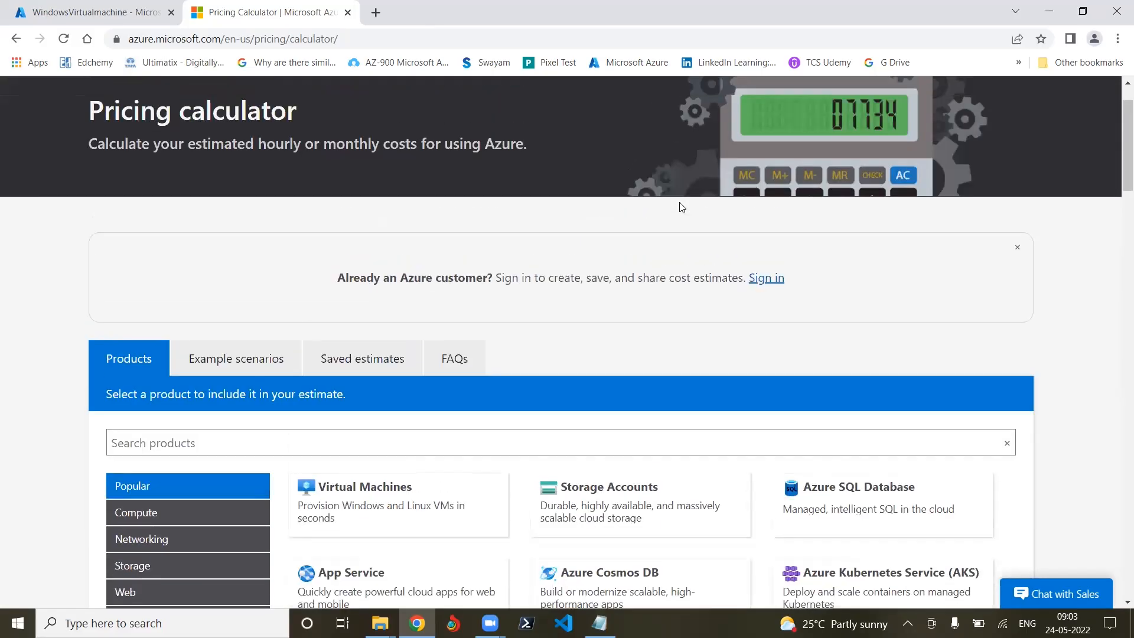
{"action": "scroll", "coordinate": [572, 263], "scroll_direction": "down", "scroll_amount": 3}
- Add a Virtual Machines entry: one D2 v3 Windows VM in West US at $152.62 monthly
{"action": "left_click", "coordinate": [393, 355]}
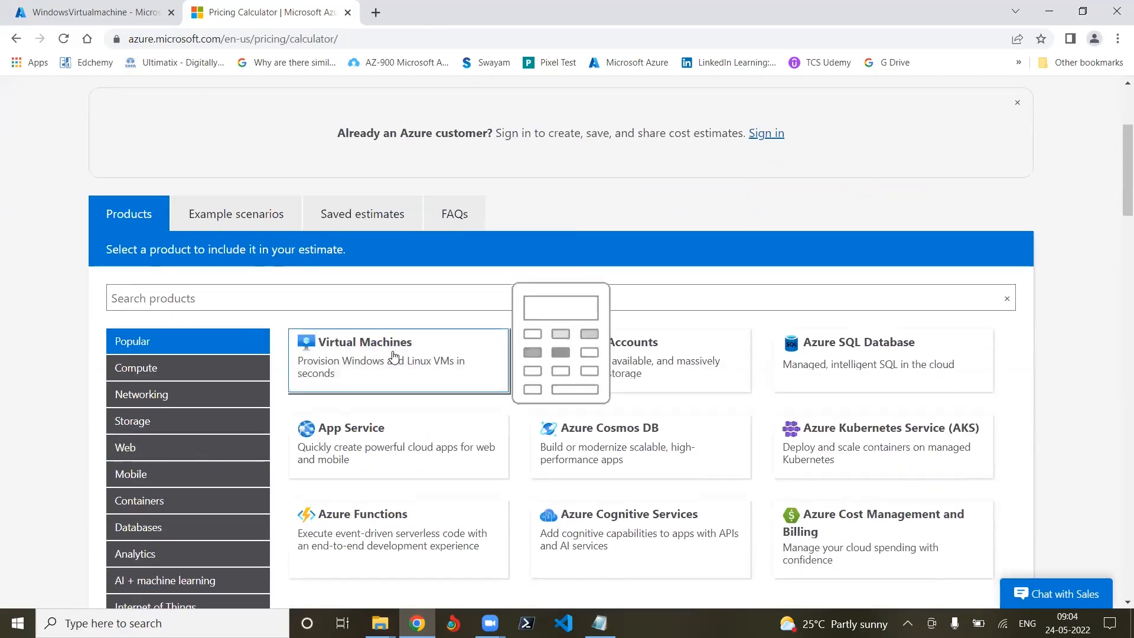
{"action": "scroll", "coordinate": [882, 298], "scroll_direction": "down", "scroll_amount": 6}
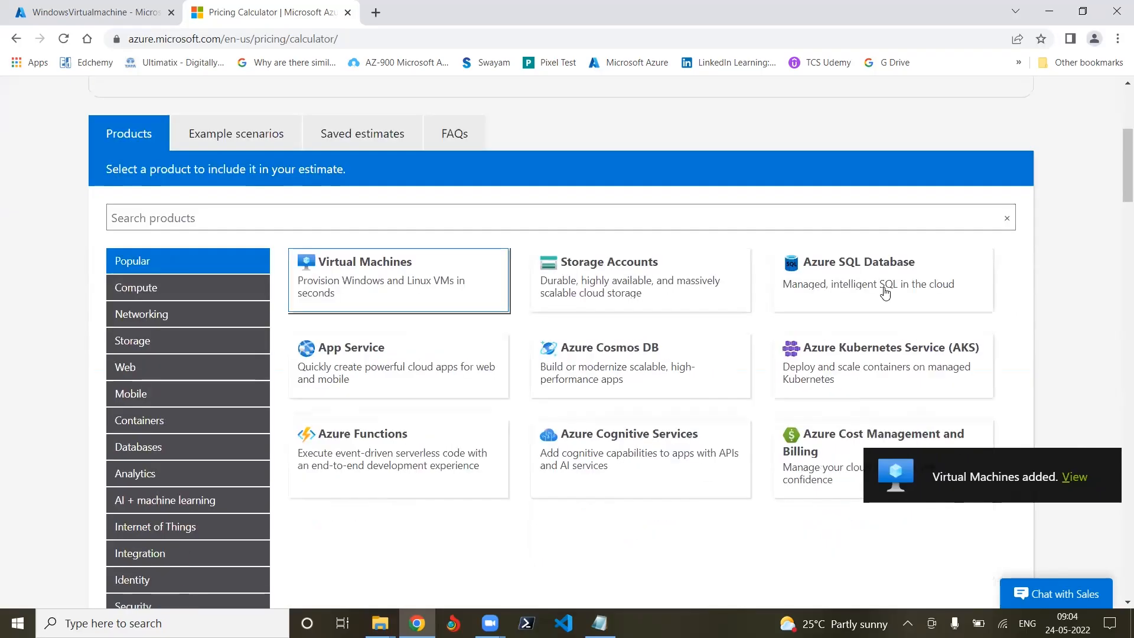
{"action": "scroll", "coordinate": [885, 292], "scroll_direction": "down", "scroll_amount": 10}
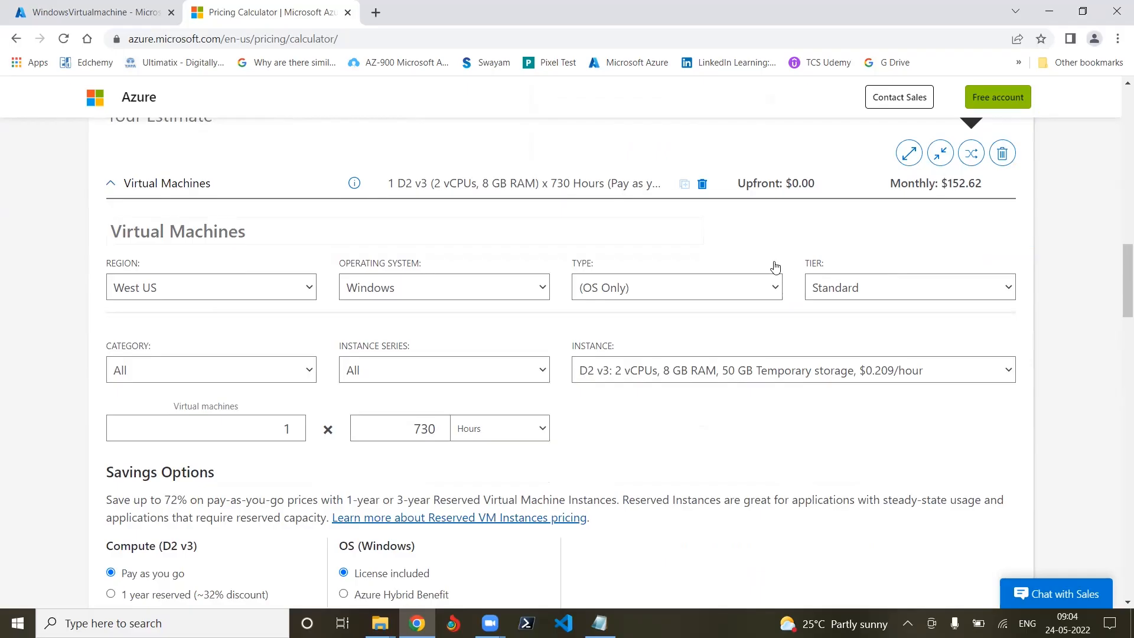
- Change the VM region from West US to East US
{"action": "left_click", "coordinate": [301, 291]}
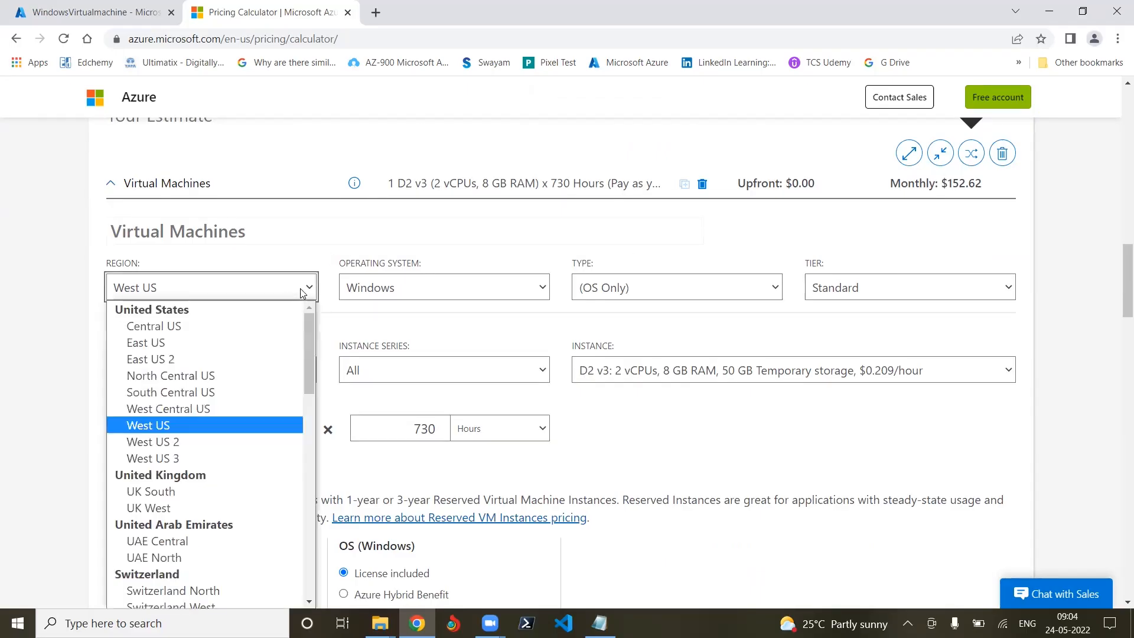
{"action": "scroll", "coordinate": [258, 503], "scroll_direction": "down", "scroll_amount": 3}
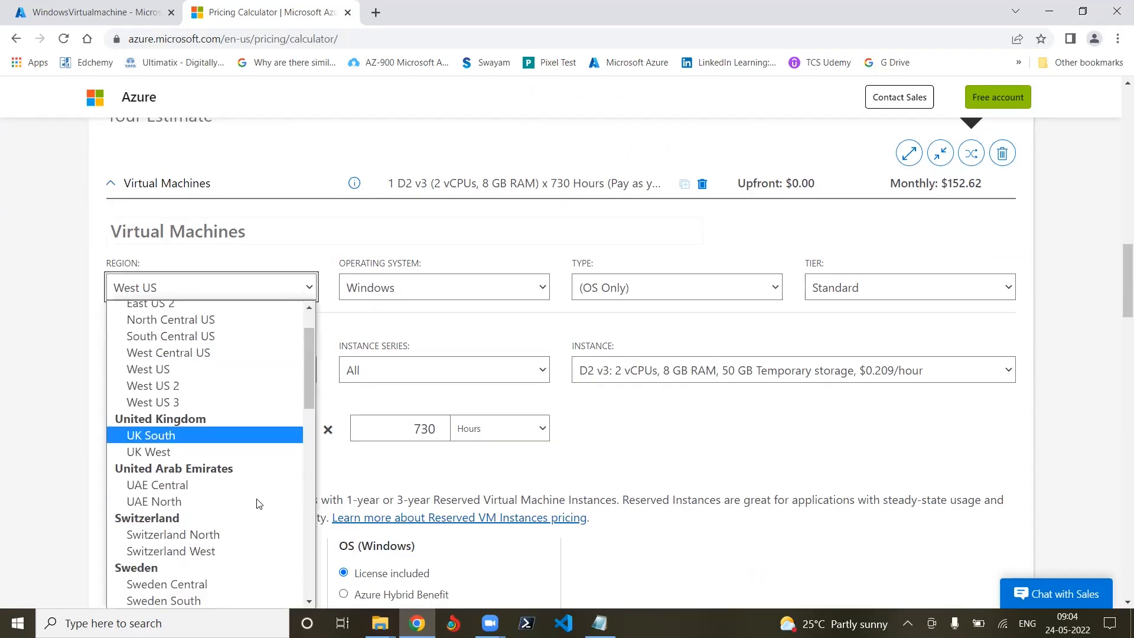
{"action": "scroll", "coordinate": [259, 503], "scroll_direction": "up", "scroll_amount": 3}
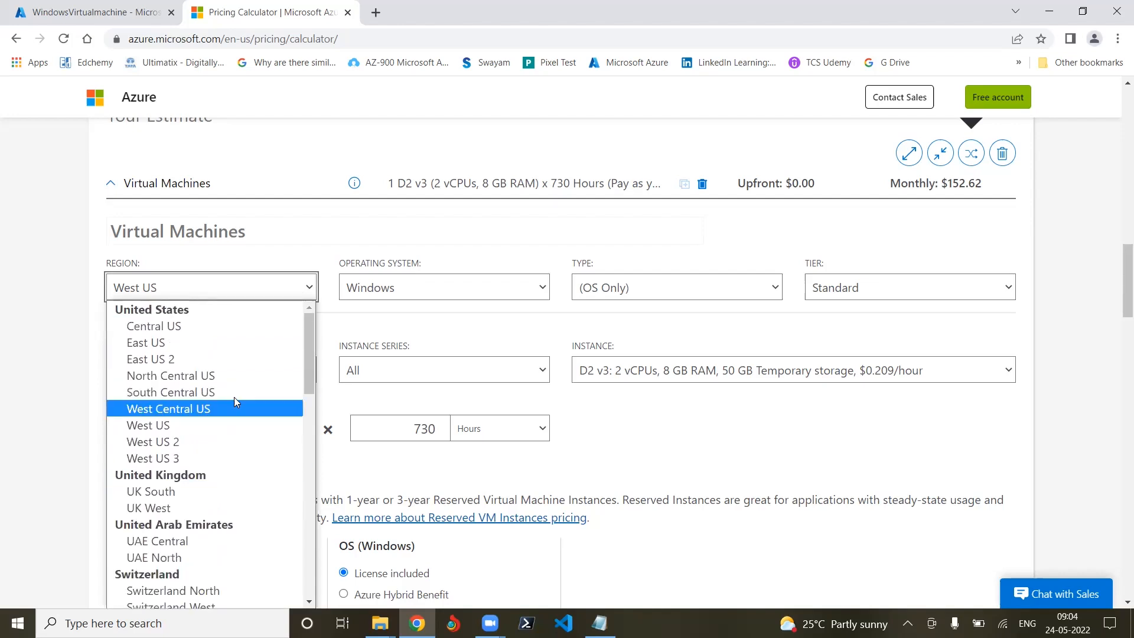
{"action": "left_click", "coordinate": [237, 342]}
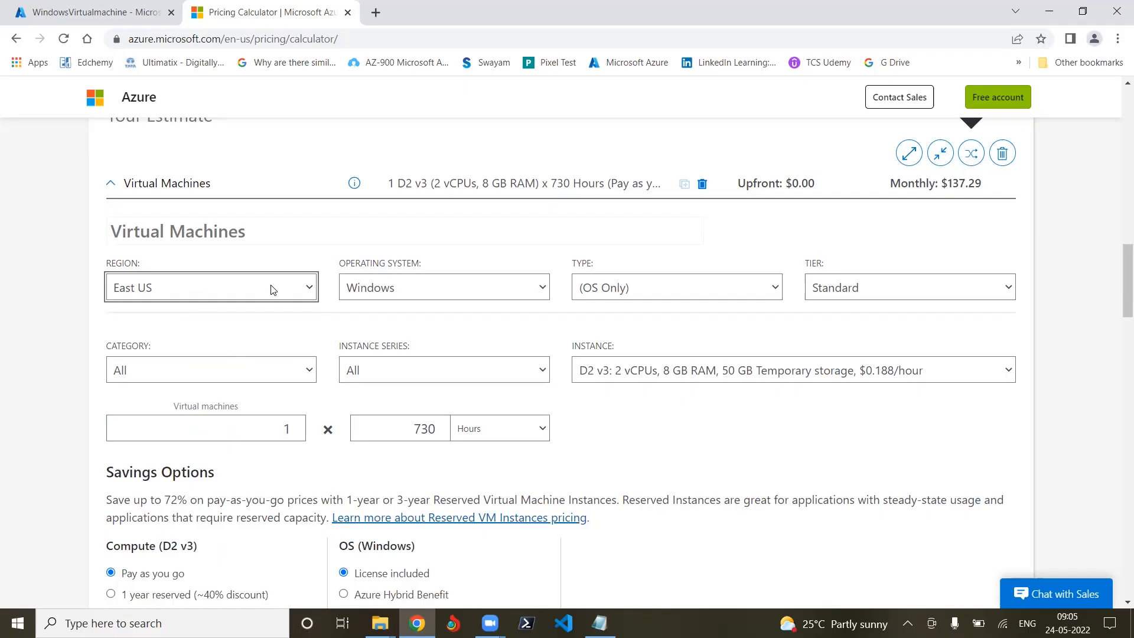
- Switch the VM operating system to Linux with Red Hat Enterprise Linux as the type
{"action": "left_click", "coordinate": [493, 291]}
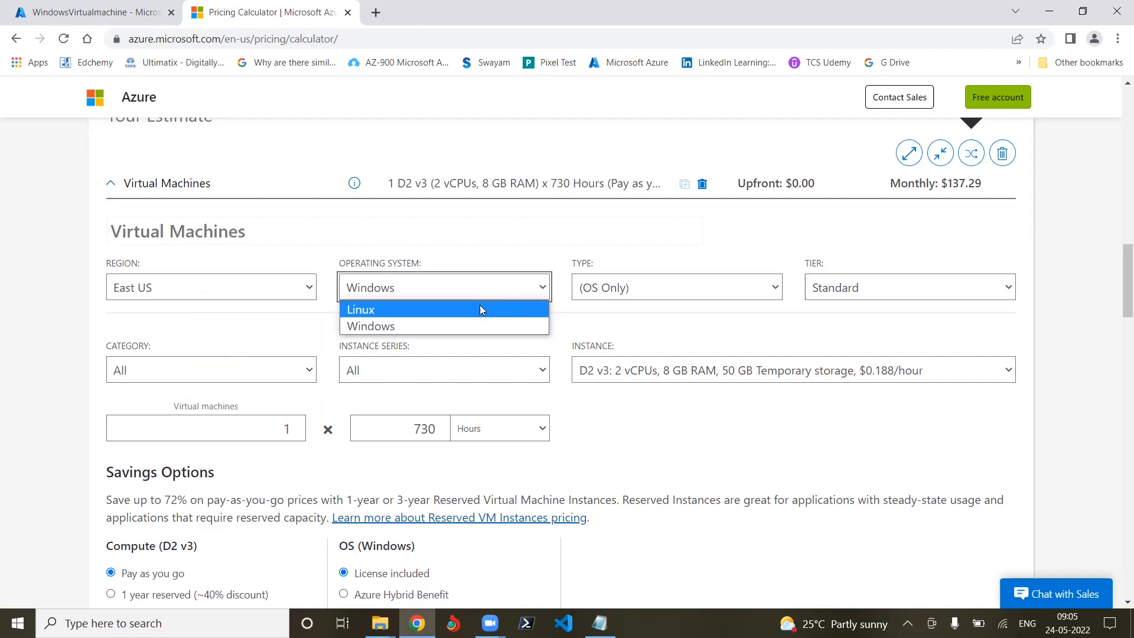
{"action": "left_click", "coordinate": [479, 310]}
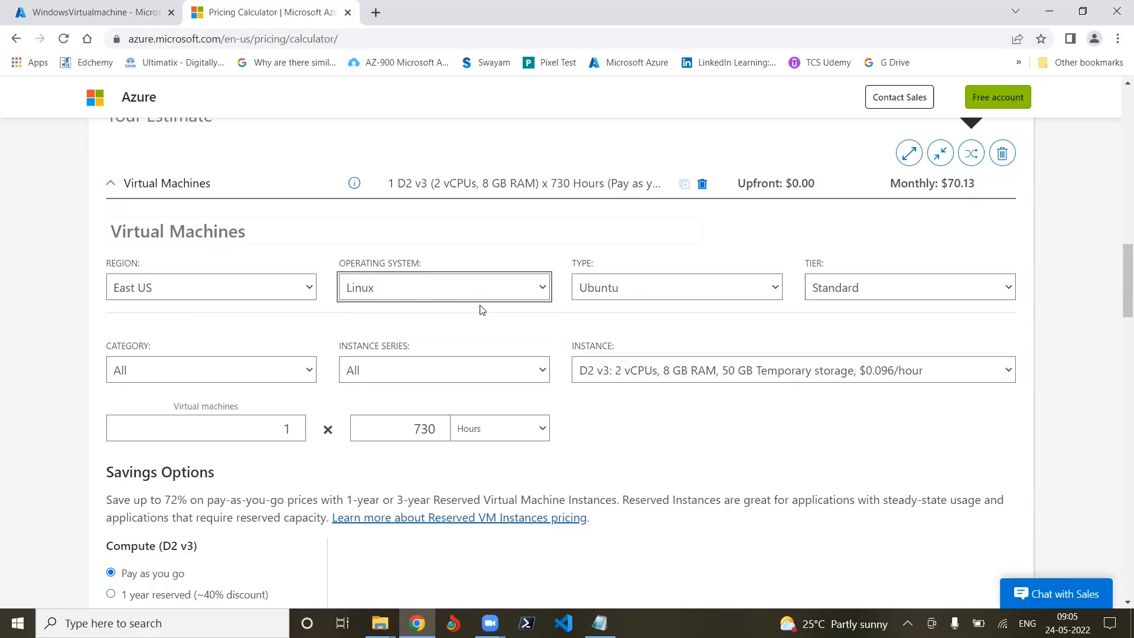
{"action": "left_click", "coordinate": [633, 291]}
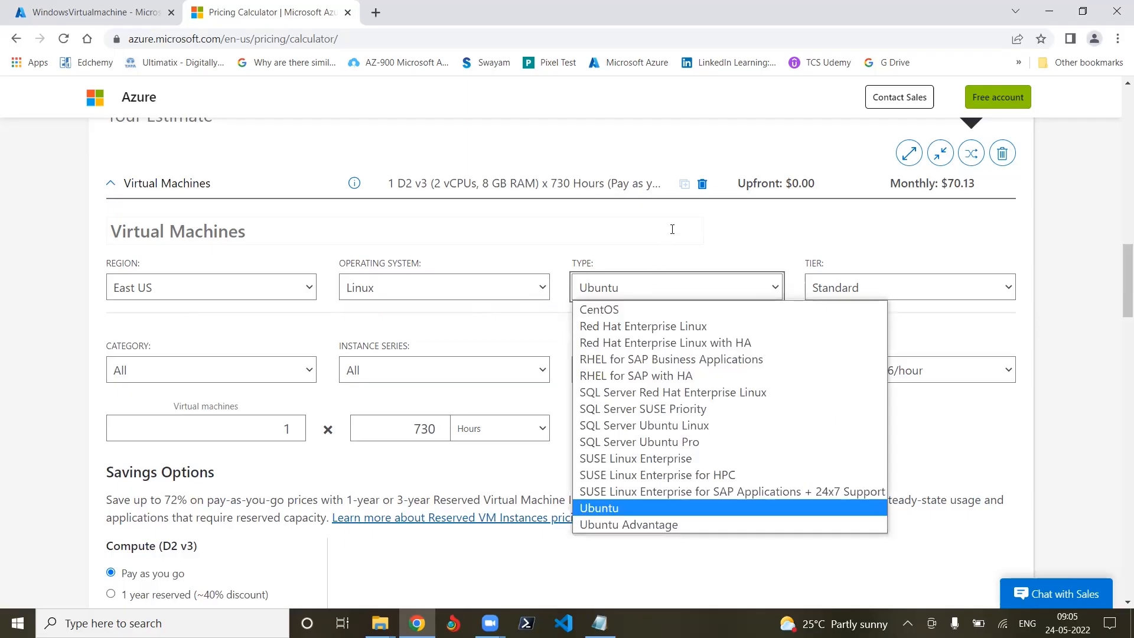
{"action": "left_click", "coordinate": [682, 314]}
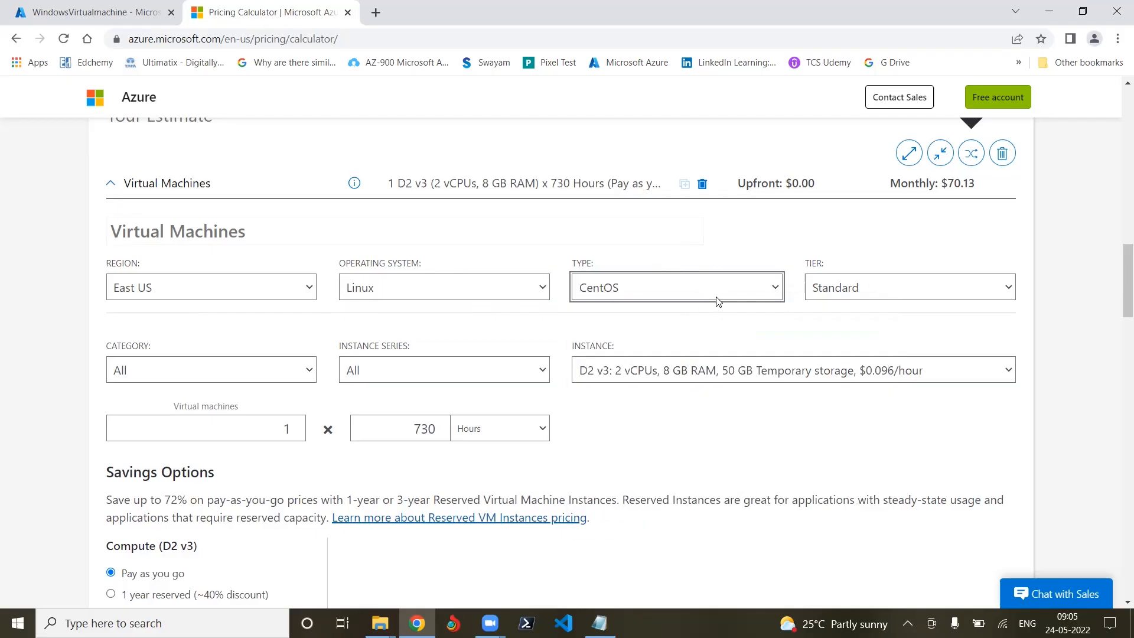
{"action": "left_click", "coordinate": [717, 302]}
{"action": "left_click", "coordinate": [698, 321]}
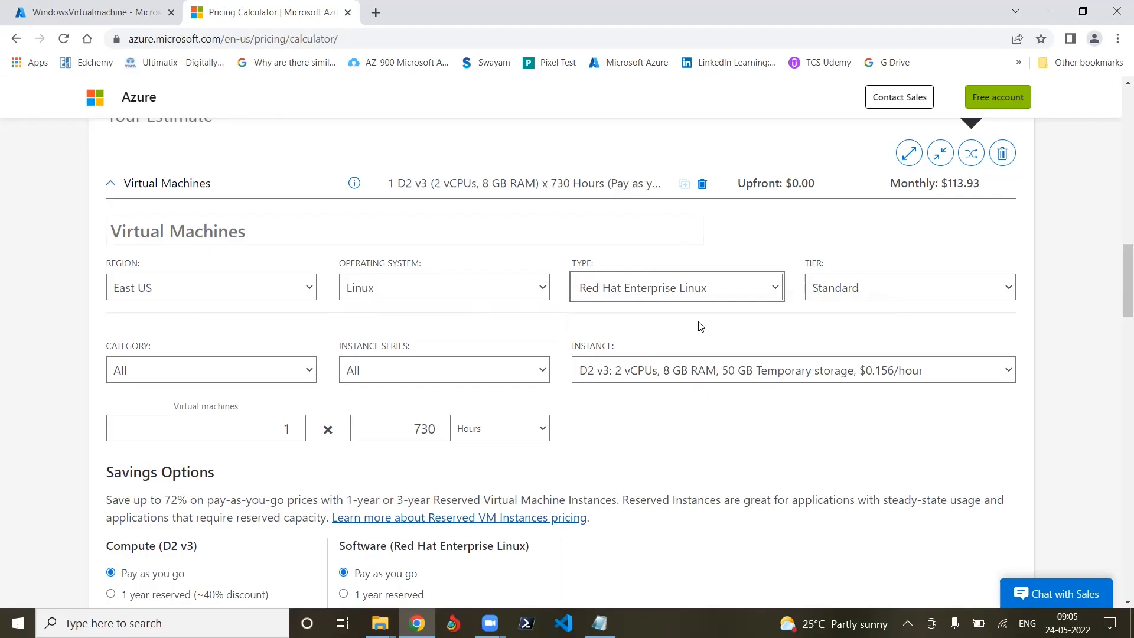
- Set the VM tier to Standard, giving an A0 instance at $58.45 monthly
{"action": "left_click", "coordinate": [877, 298]}
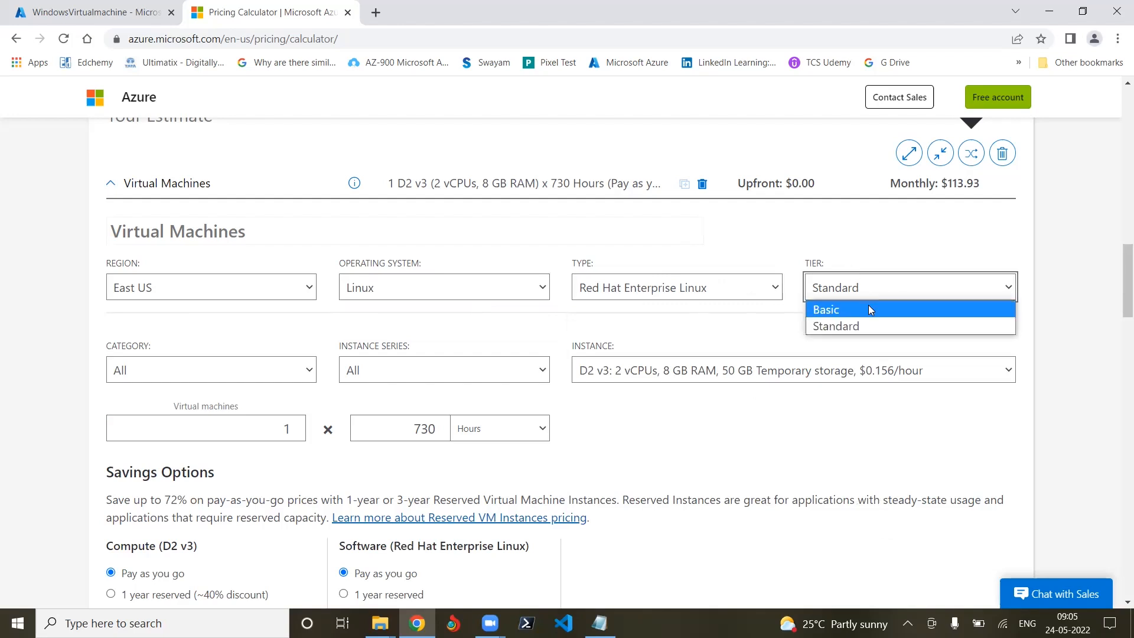
{"action": "left_click", "coordinate": [868, 308]}
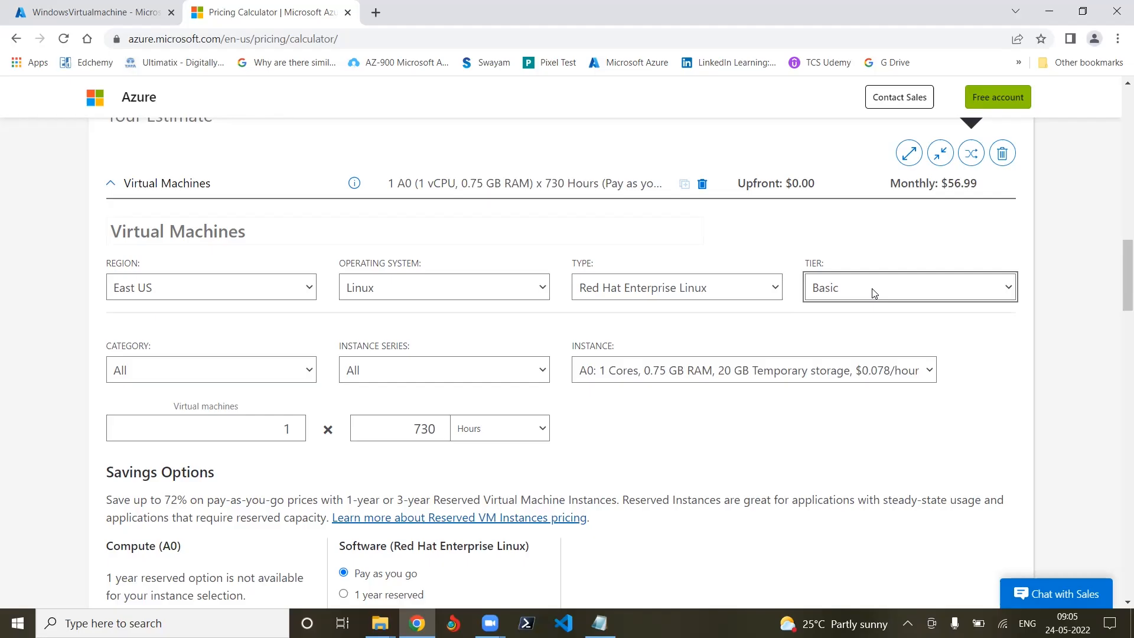
{"action": "left_click", "coordinate": [872, 289]}
{"action": "left_click", "coordinate": [868, 327]}
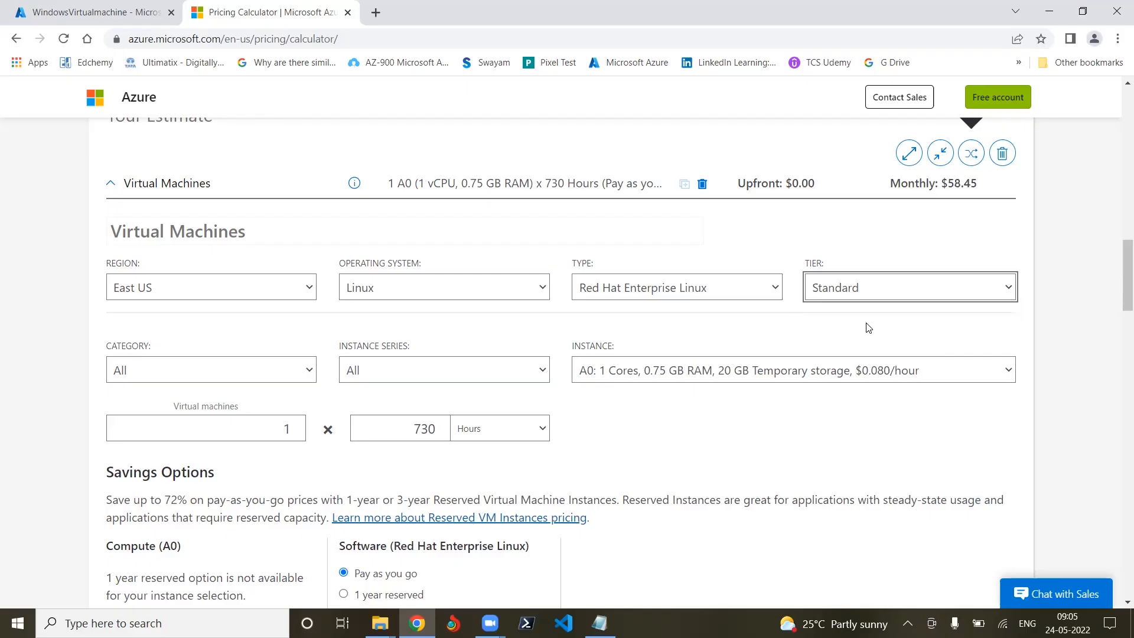
{"action": "scroll", "coordinate": [868, 327], "scroll_direction": "down", "scroll_amount": 2}
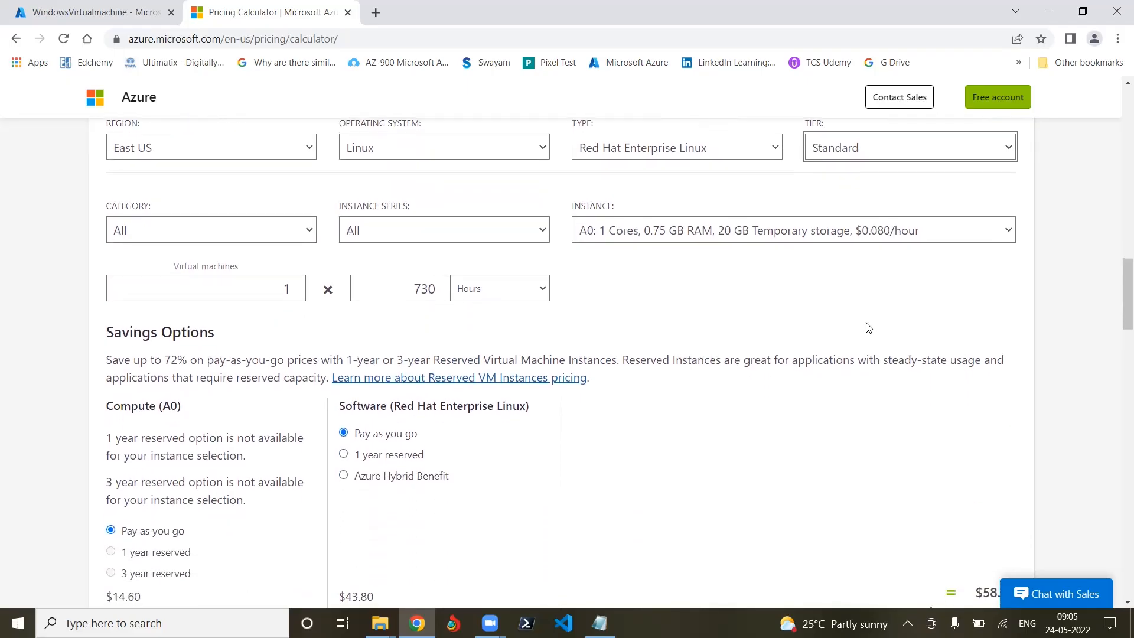
- Set the VM category to Compute optimized
{"action": "left_click", "coordinate": [302, 233]}
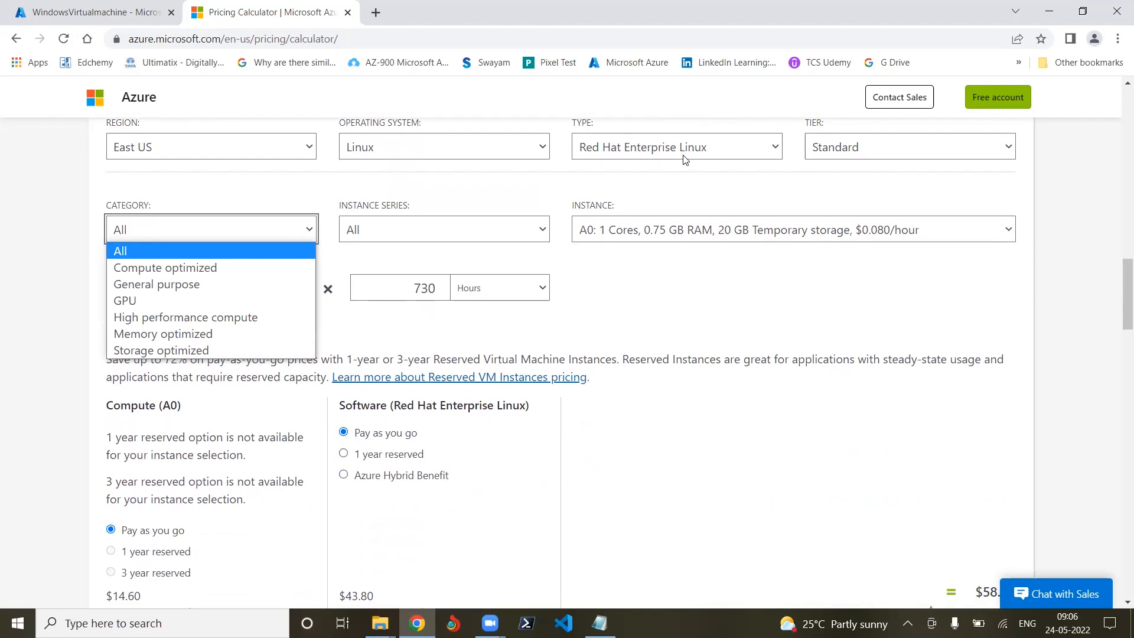
{"action": "left_click", "coordinate": [789, 232]}
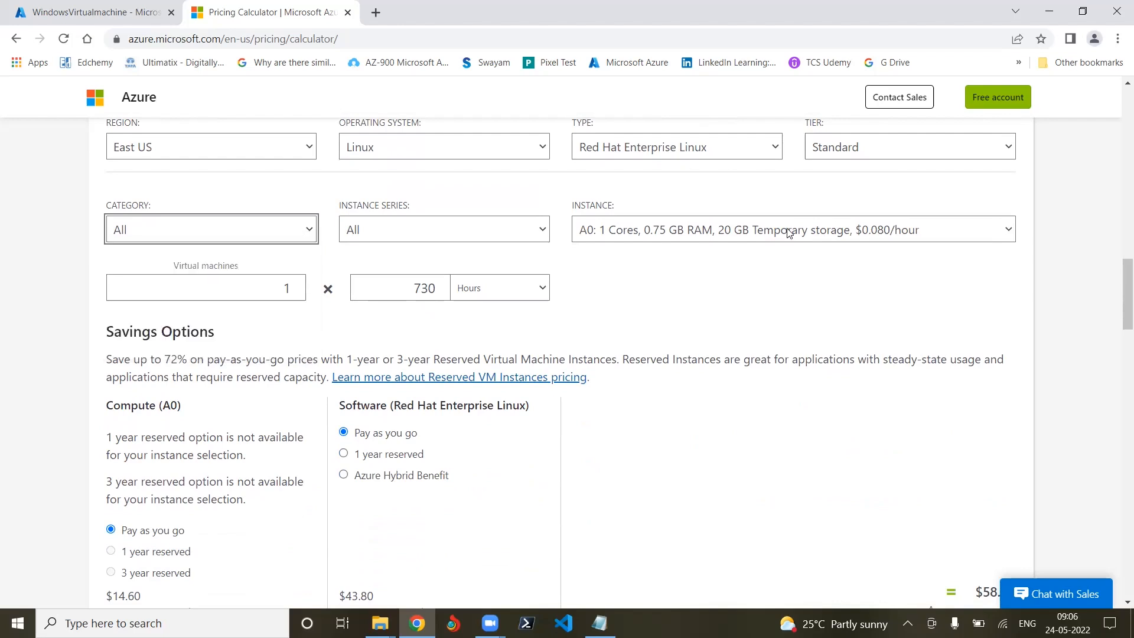
{"action": "left_click", "coordinate": [789, 232]}
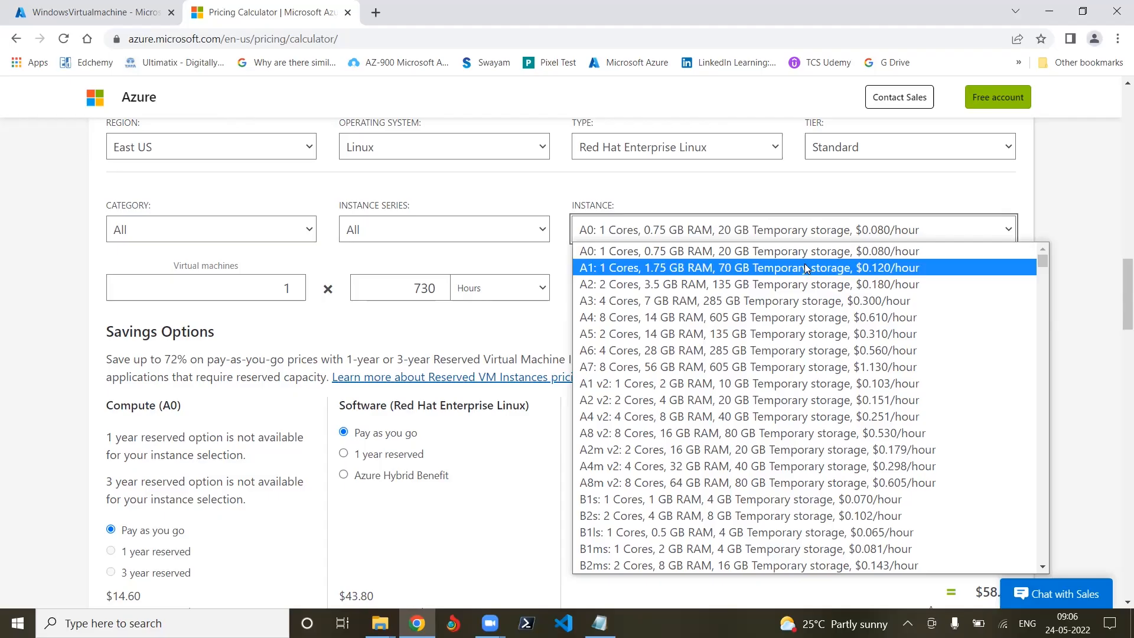
{"action": "left_click", "coordinate": [242, 232]}
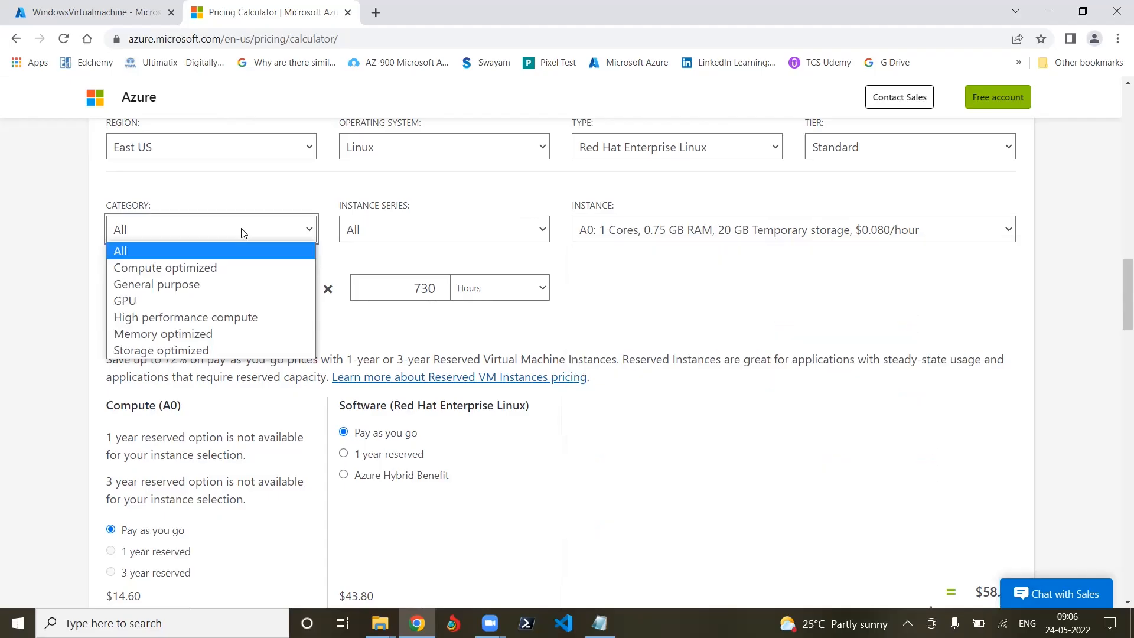
{"action": "left_click", "coordinate": [236, 271]}
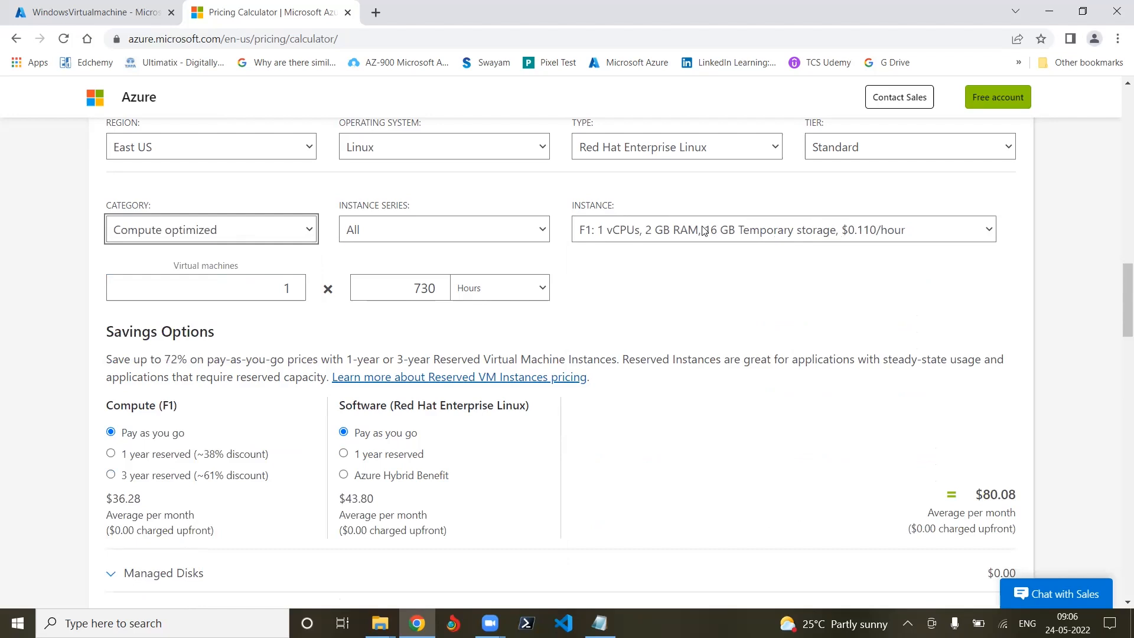
- Choose the F-series and the F4 instance with 4 vCPUs and 8 GB RAM
{"action": "left_click", "coordinate": [798, 230]}
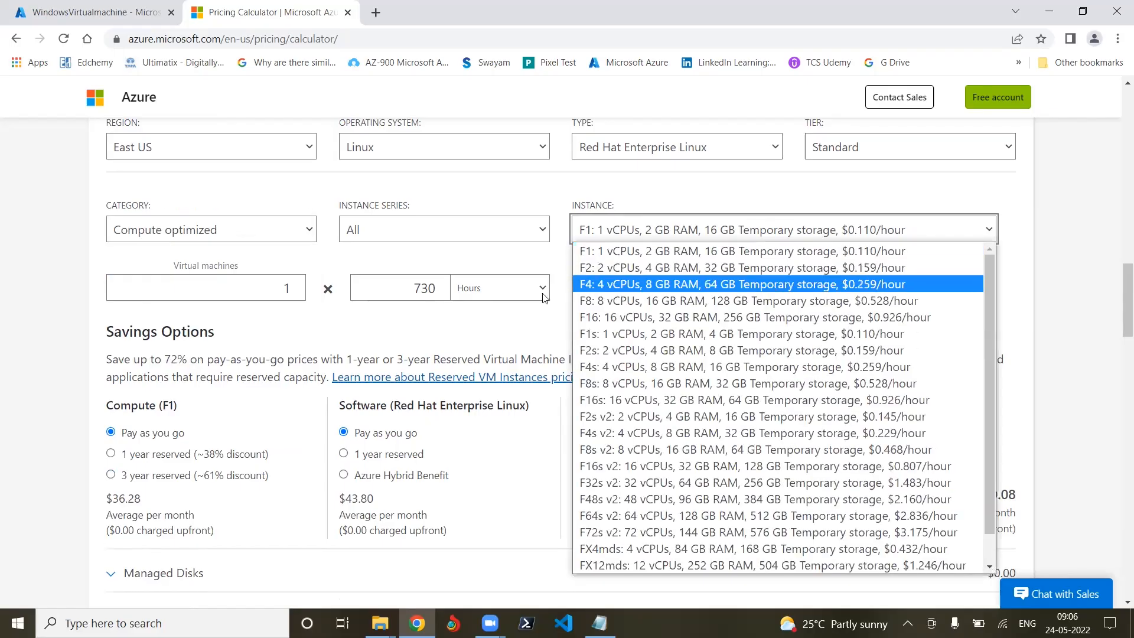
{"action": "left_click", "coordinate": [529, 232]}
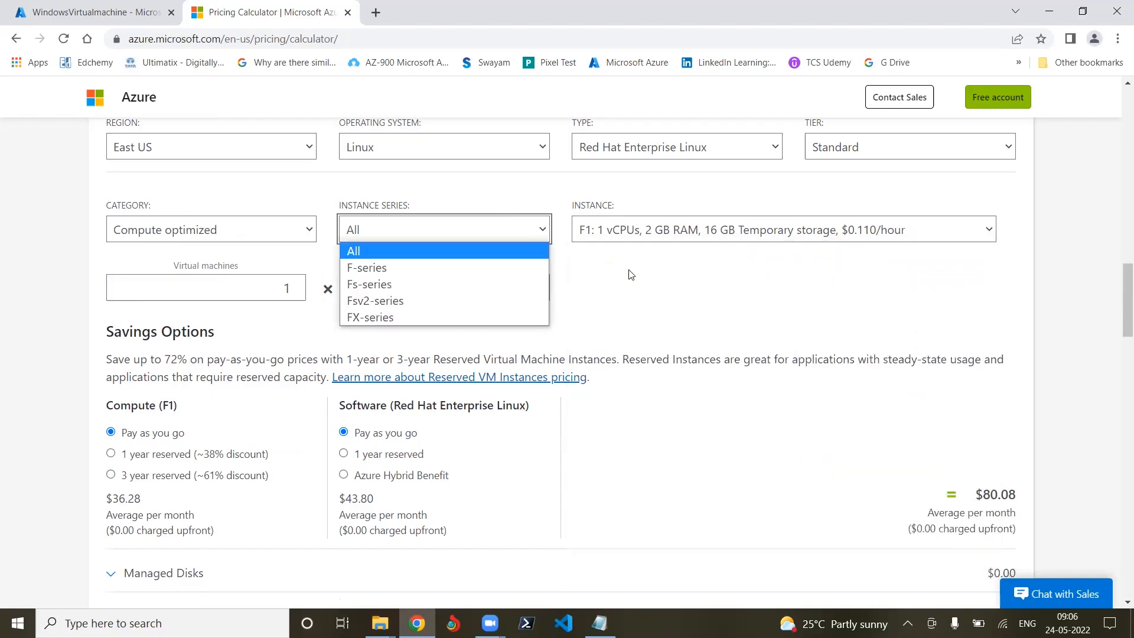
{"action": "left_click", "coordinate": [630, 274]}
{"action": "left_click", "coordinate": [505, 234]}
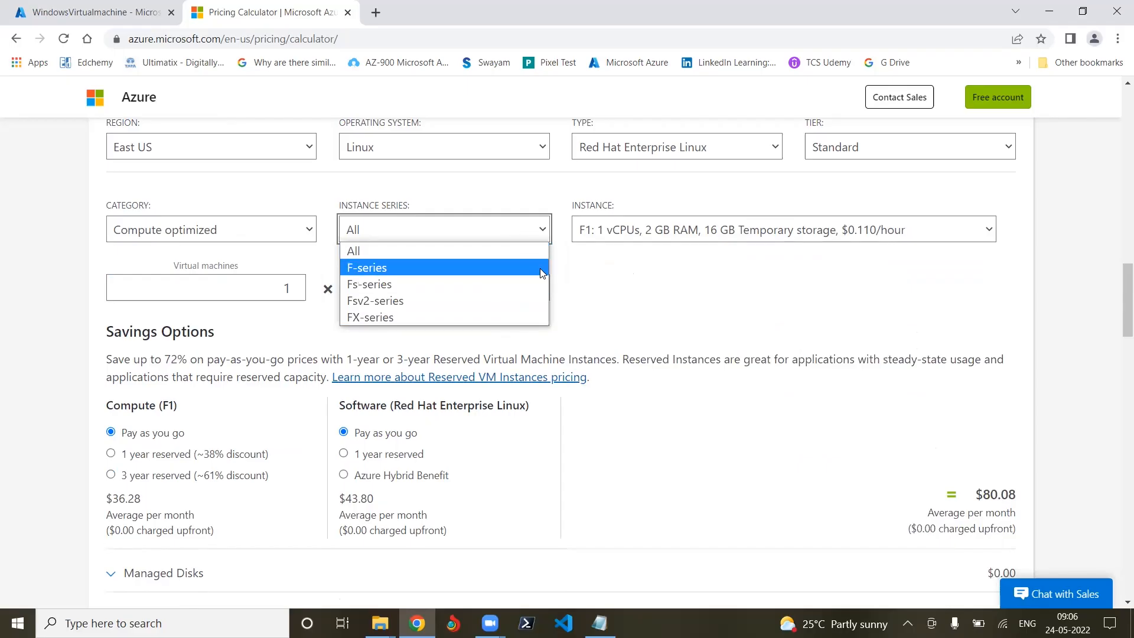
{"action": "left_click", "coordinate": [613, 275]}
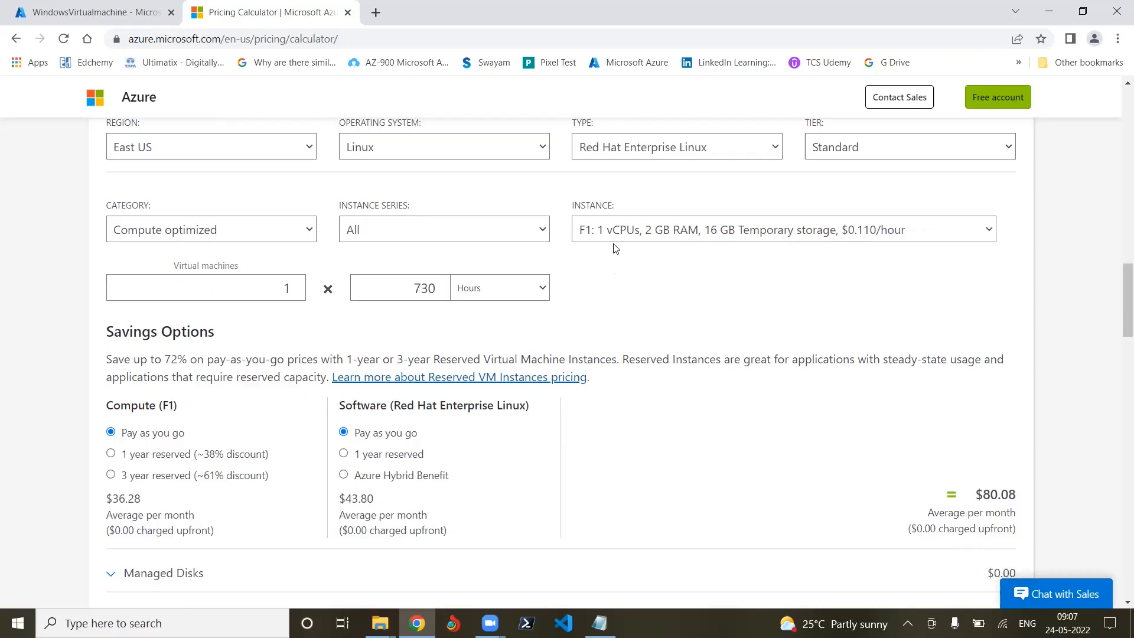
{"action": "scroll", "coordinate": [648, 297], "scroll_direction": "down", "scroll_amount": 1}
{"action": "scroll", "coordinate": [648, 297], "scroll_direction": "up", "scroll_amount": 3}
{"action": "scroll", "coordinate": [649, 297], "scroll_direction": "down", "scroll_amount": 2}
{"action": "scroll", "coordinate": [648, 297], "scroll_direction": "down", "scroll_amount": 1}
{"action": "left_click", "coordinate": [493, 270]}
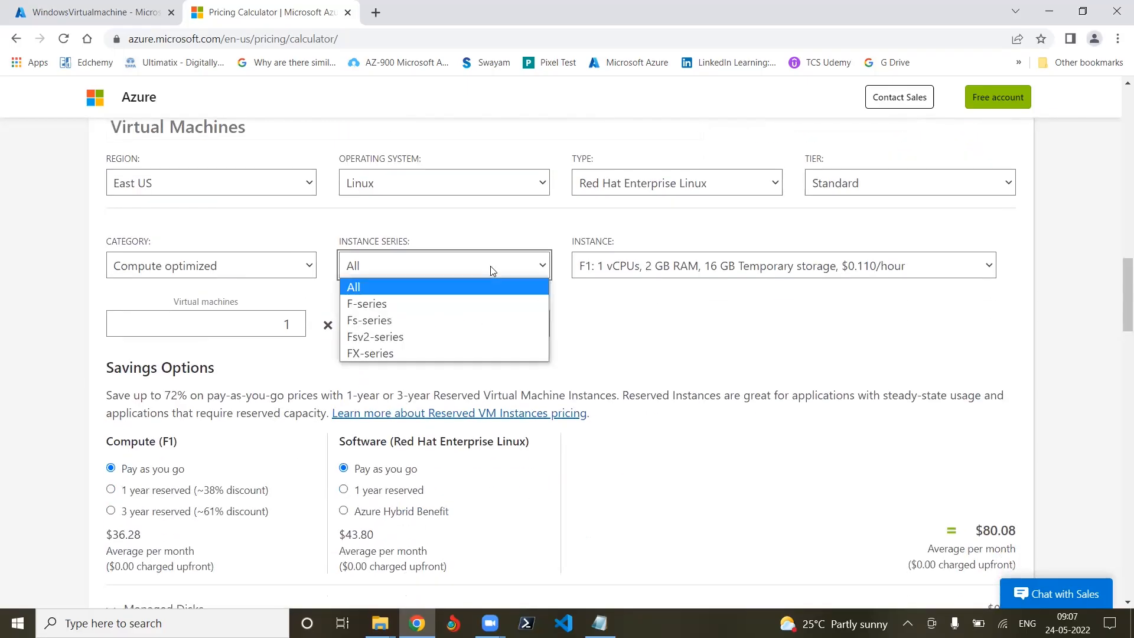
{"action": "left_click", "coordinate": [435, 303]}
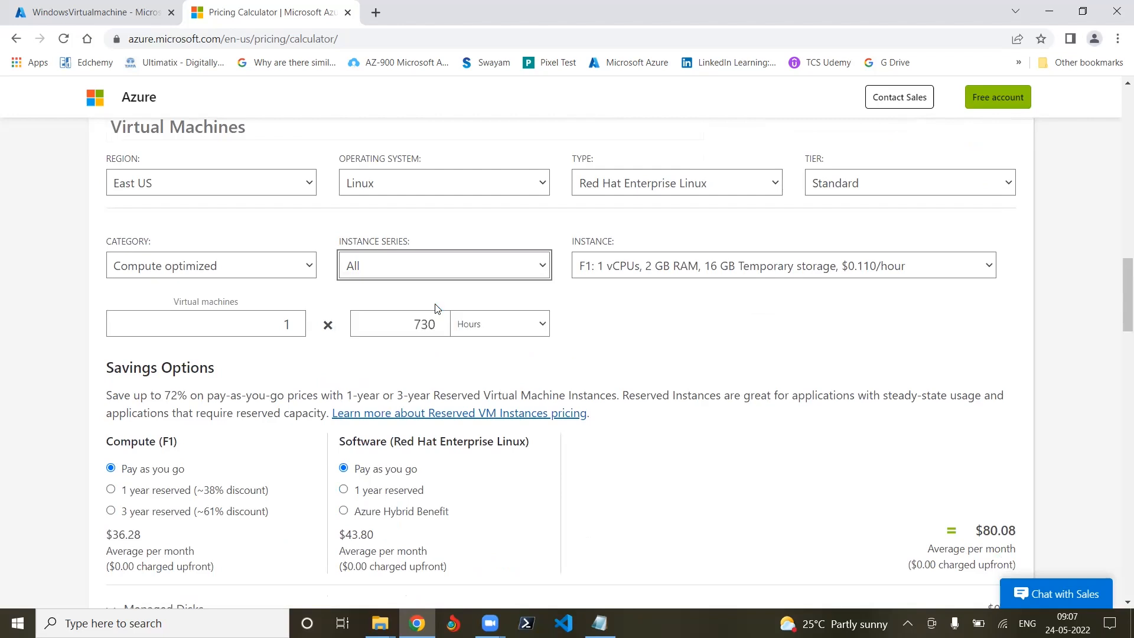
{"action": "left_click", "coordinate": [661, 271]}
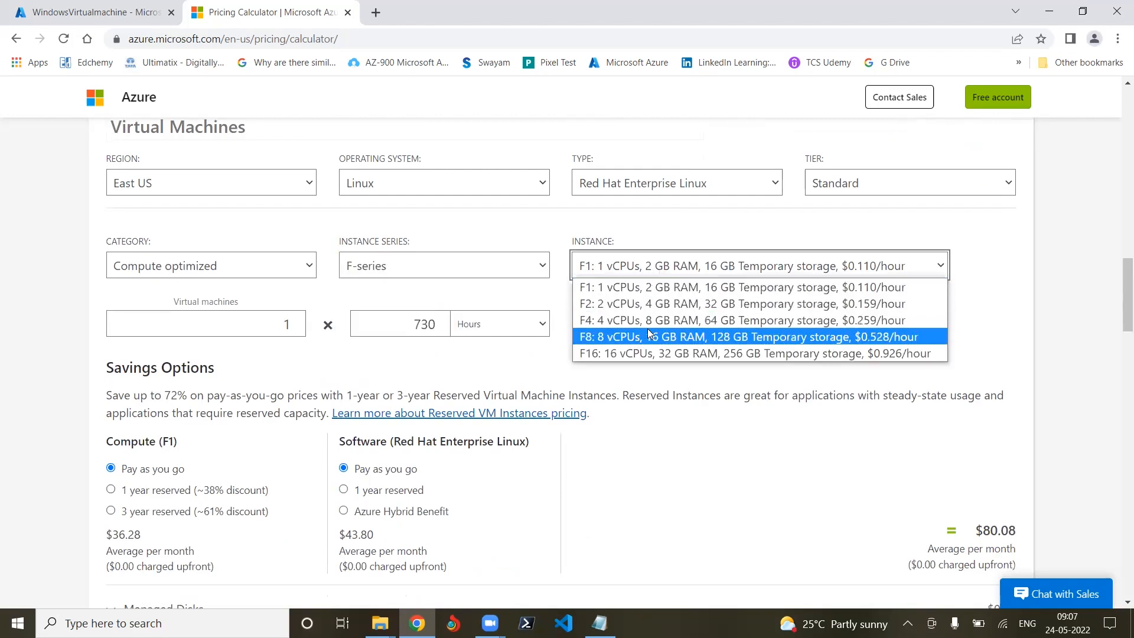
{"action": "left_click", "coordinate": [650, 322]}
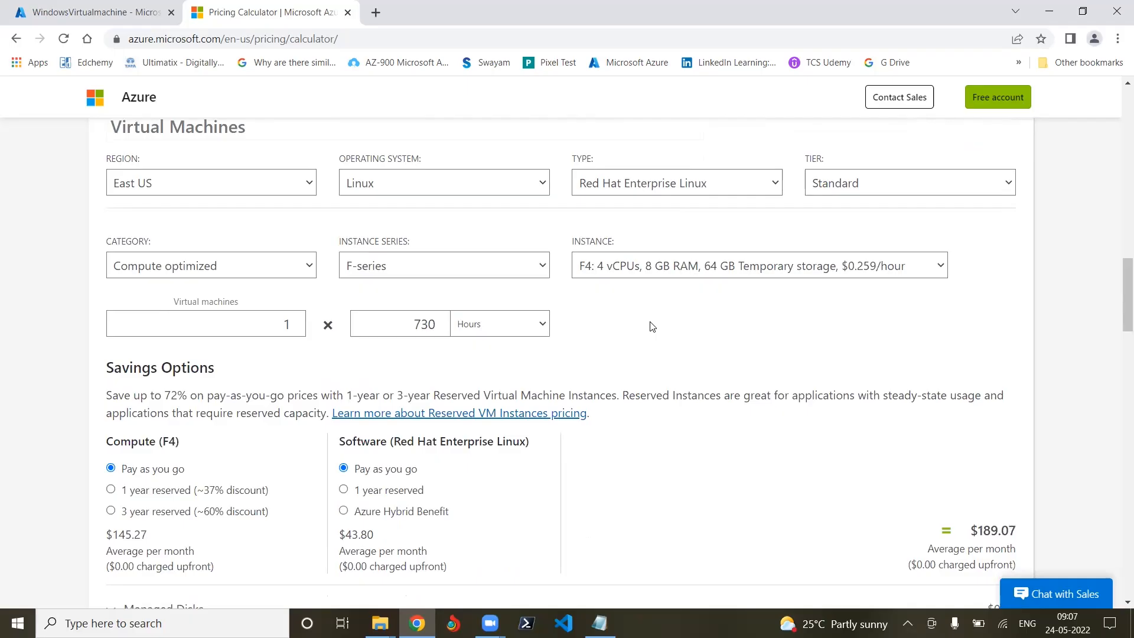
{"action": "scroll", "coordinate": [652, 327], "scroll_direction": "up", "scroll_amount": 3}
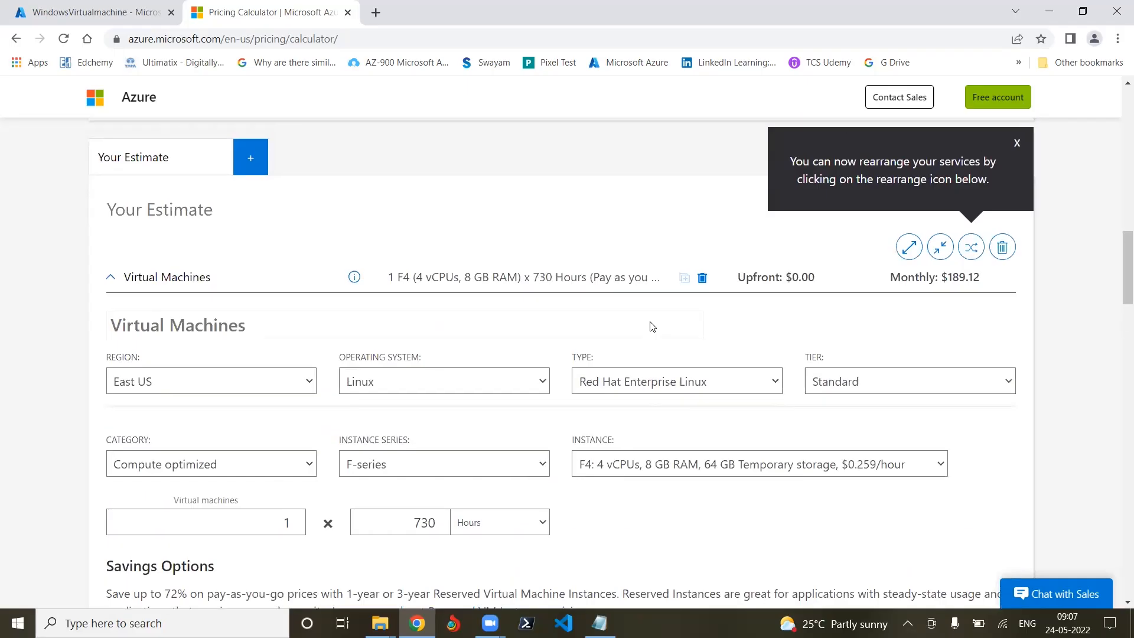
- Raise the F4 virtual machine count to 4, bringing the monthly cost to $756.33
{"action": "scroll", "coordinate": [652, 326], "scroll_direction": "down", "scroll_amount": 2}
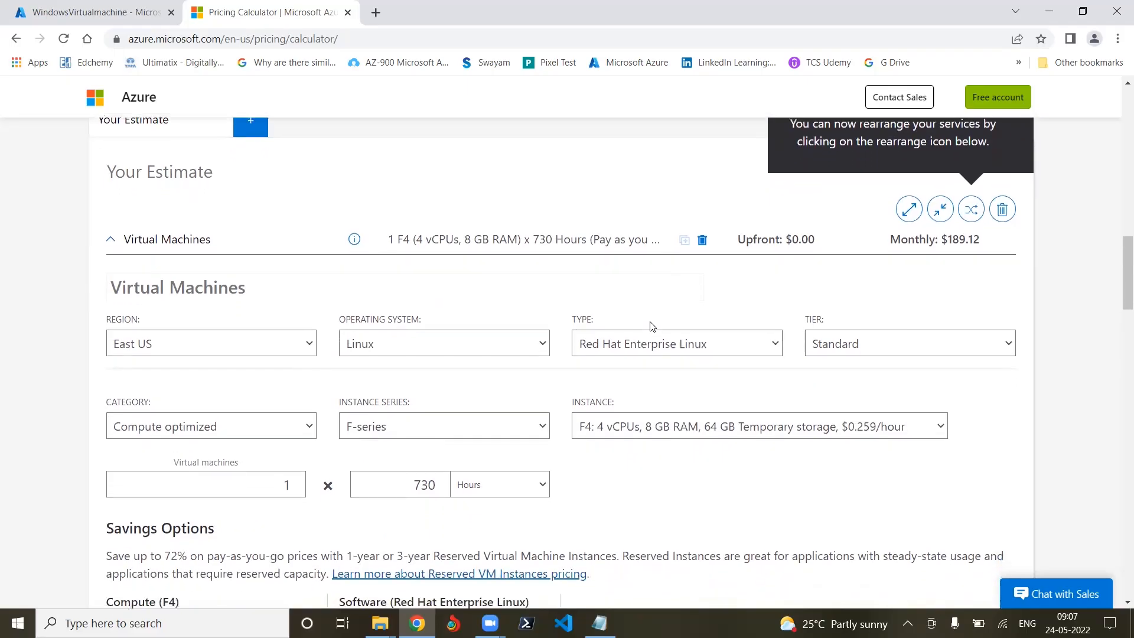
{"action": "scroll", "coordinate": [652, 326], "scroll_direction": "down", "scroll_amount": 1}
{"action": "scroll", "coordinate": [652, 327], "scroll_direction": "down", "scroll_amount": 1}
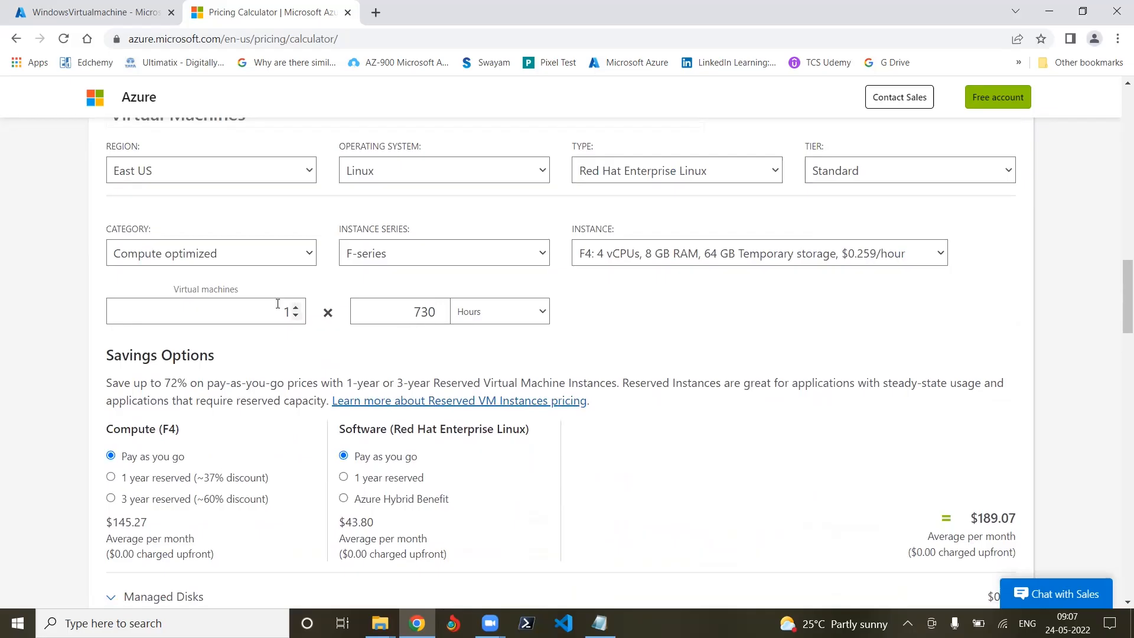
{"action": "double_click", "coordinate": [297, 308]}
{"action": "left_click", "coordinate": [297, 307]}
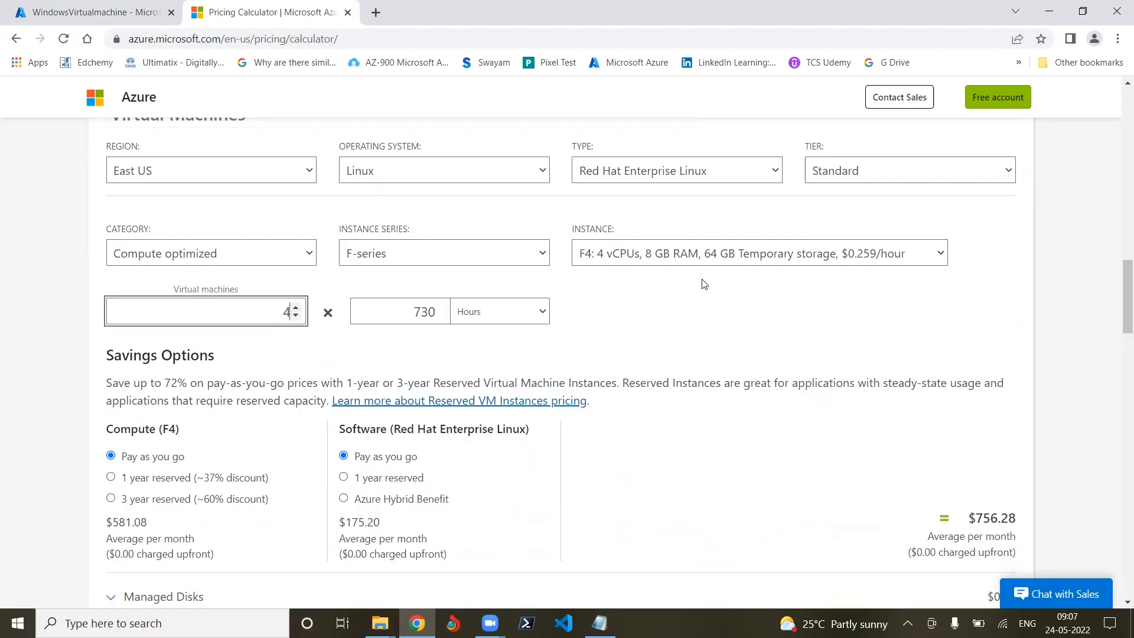
{"action": "scroll", "coordinate": [704, 284], "scroll_direction": "up", "scroll_amount": 3}
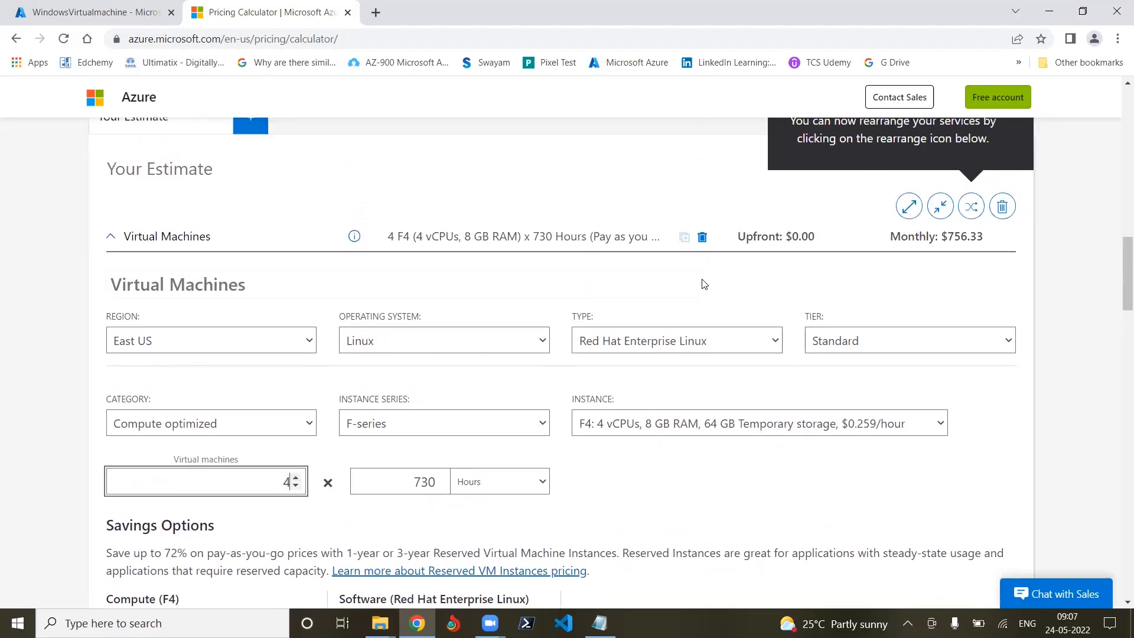
{"action": "scroll", "coordinate": [703, 284], "scroll_direction": "down", "scroll_amount": 2}
{"action": "scroll", "coordinate": [704, 284], "scroll_direction": "up", "scroll_amount": 2}
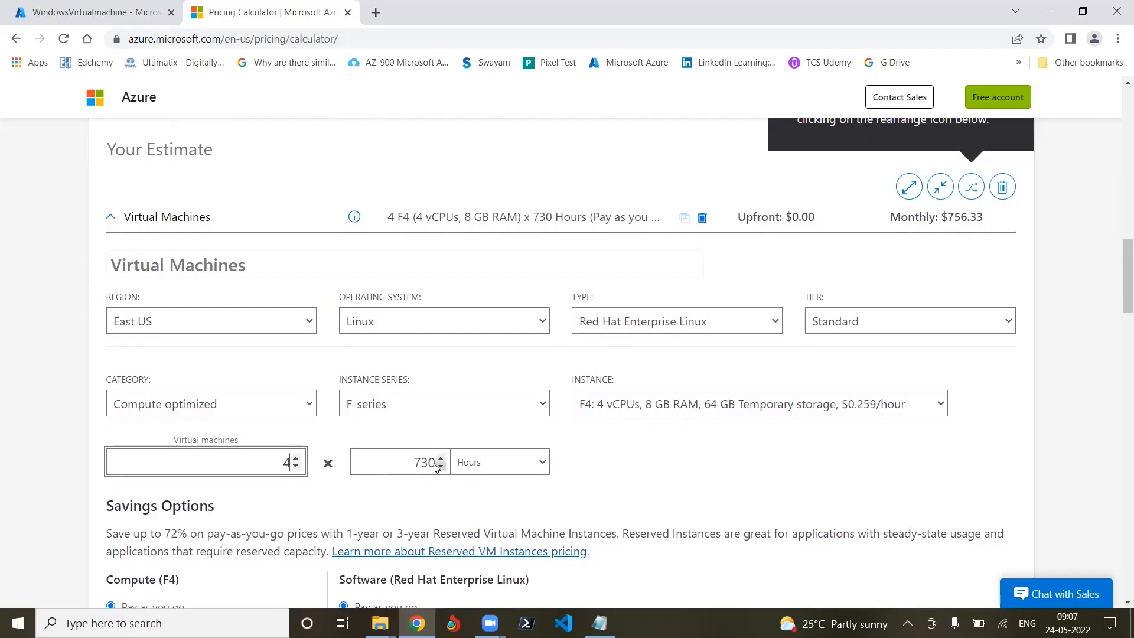
{"action": "left_click", "coordinate": [532, 463]}
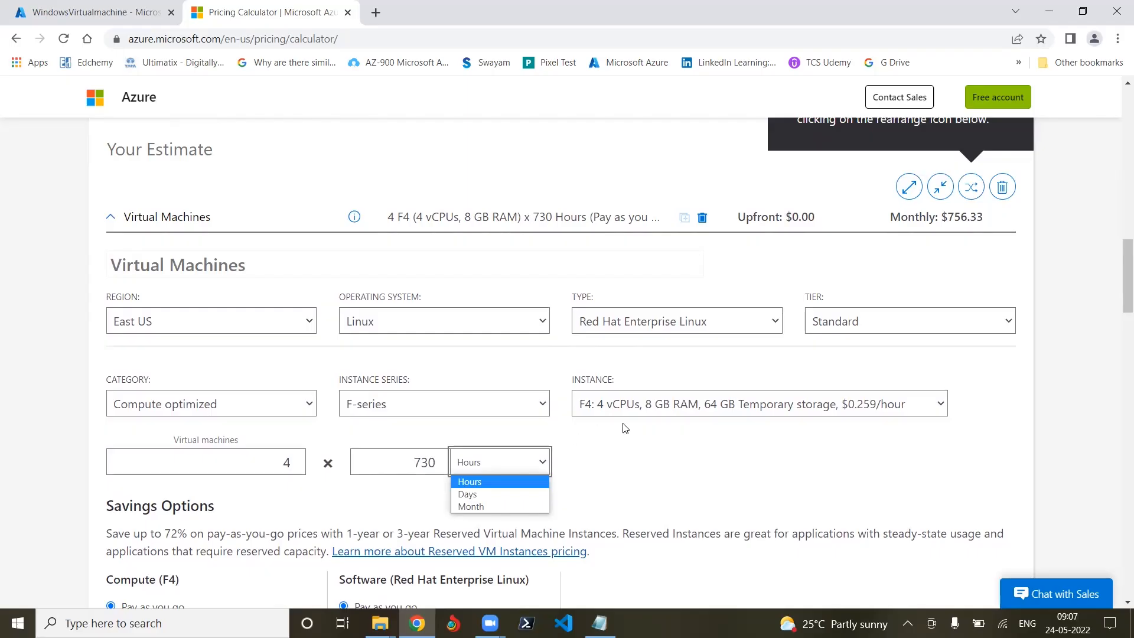
{"action": "scroll", "coordinate": [637, 447], "scroll_direction": "down", "scroll_amount": 2}
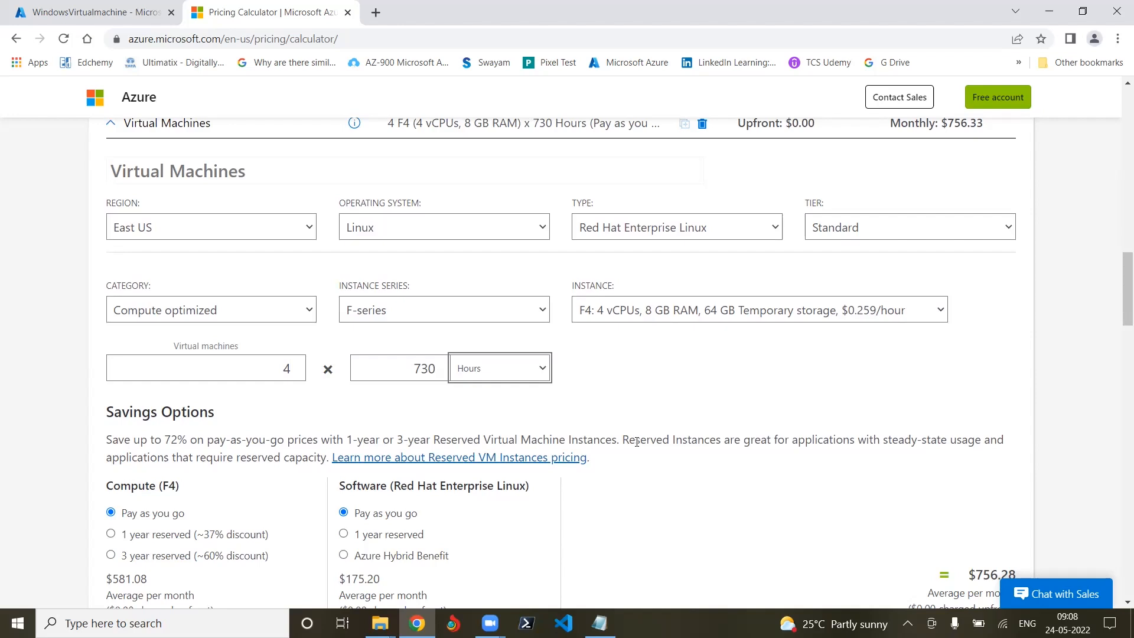
{"action": "scroll", "coordinate": [637, 442], "scroll_direction": "down", "scroll_amount": 6}
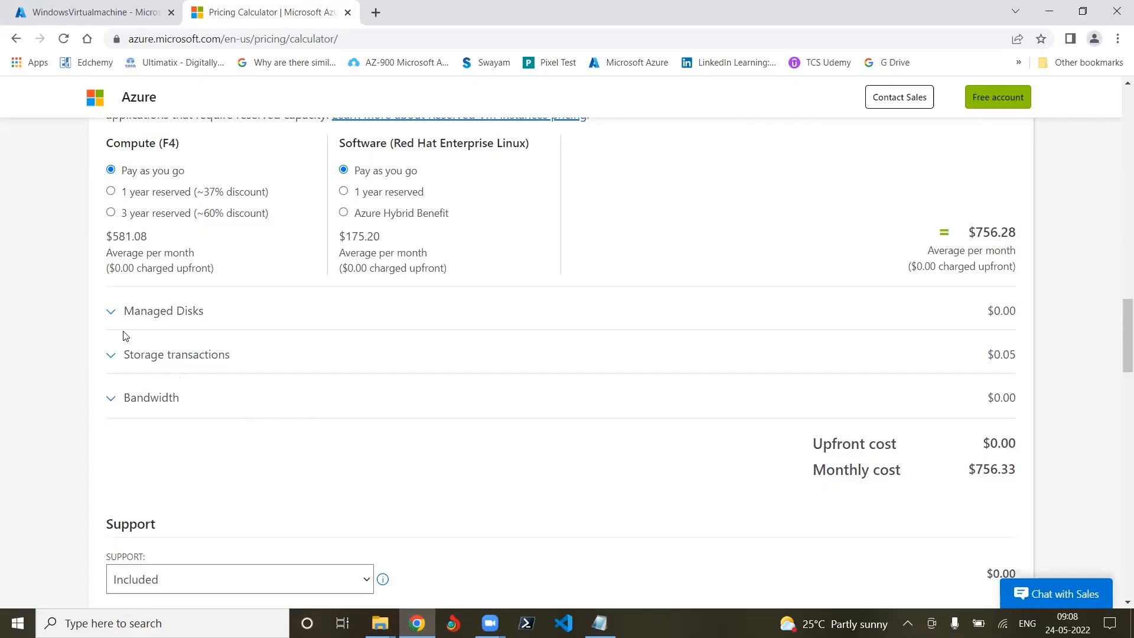
- Add two Standard HDD S6 64 GiB managed disks, costing $6.02 monthly
{"action": "left_click", "coordinate": [145, 324]}
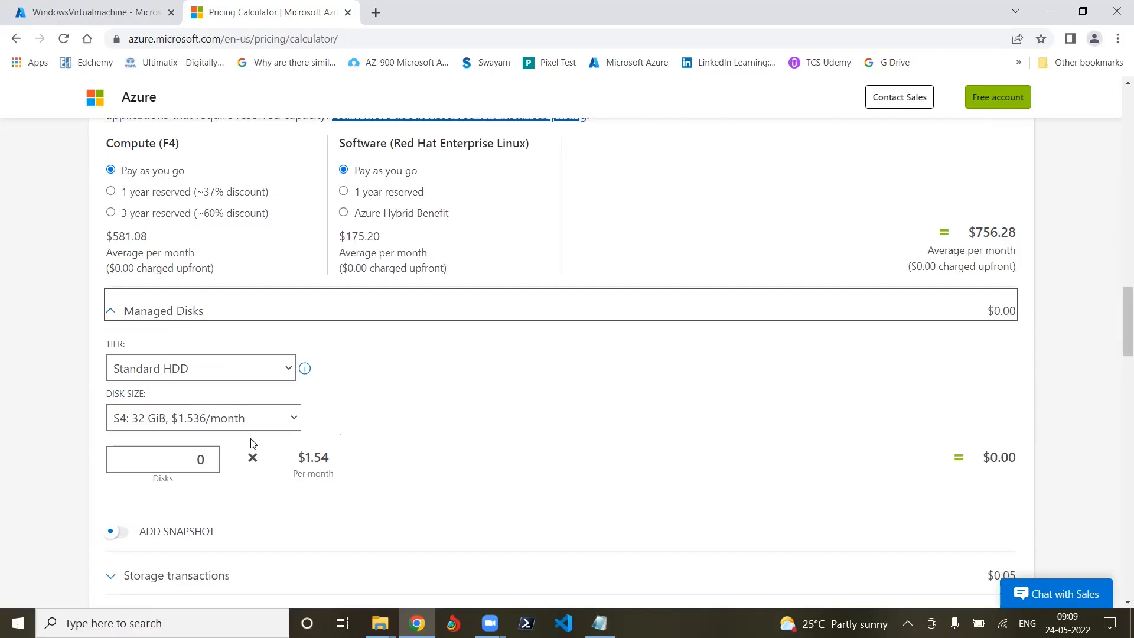
{"action": "left_click", "coordinate": [212, 455]}
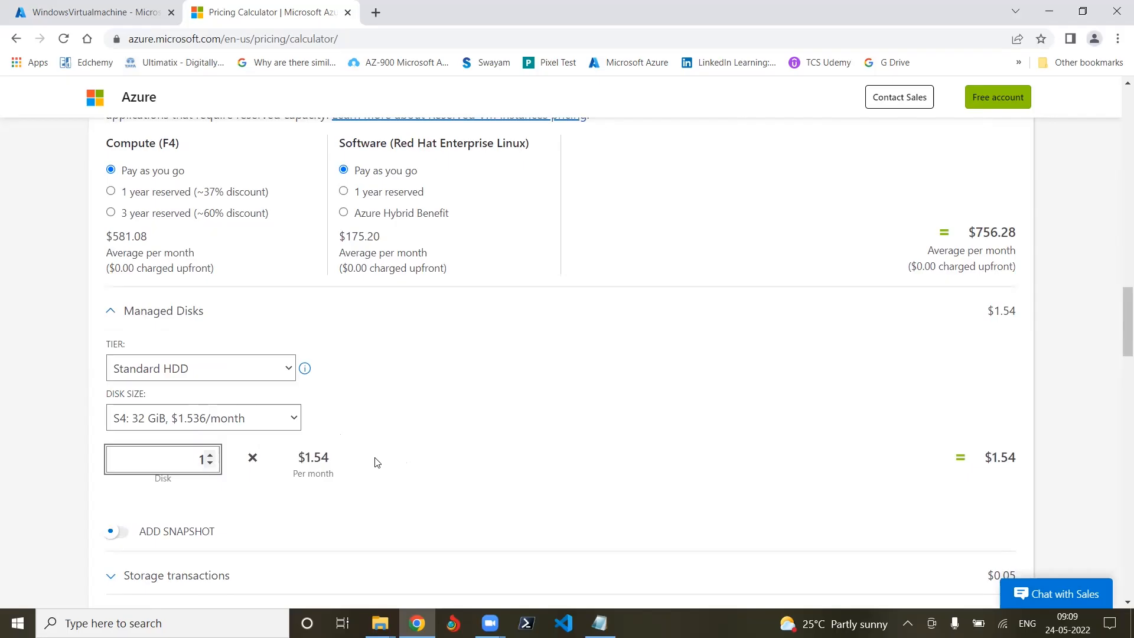
{"action": "left_click", "coordinate": [290, 417]}
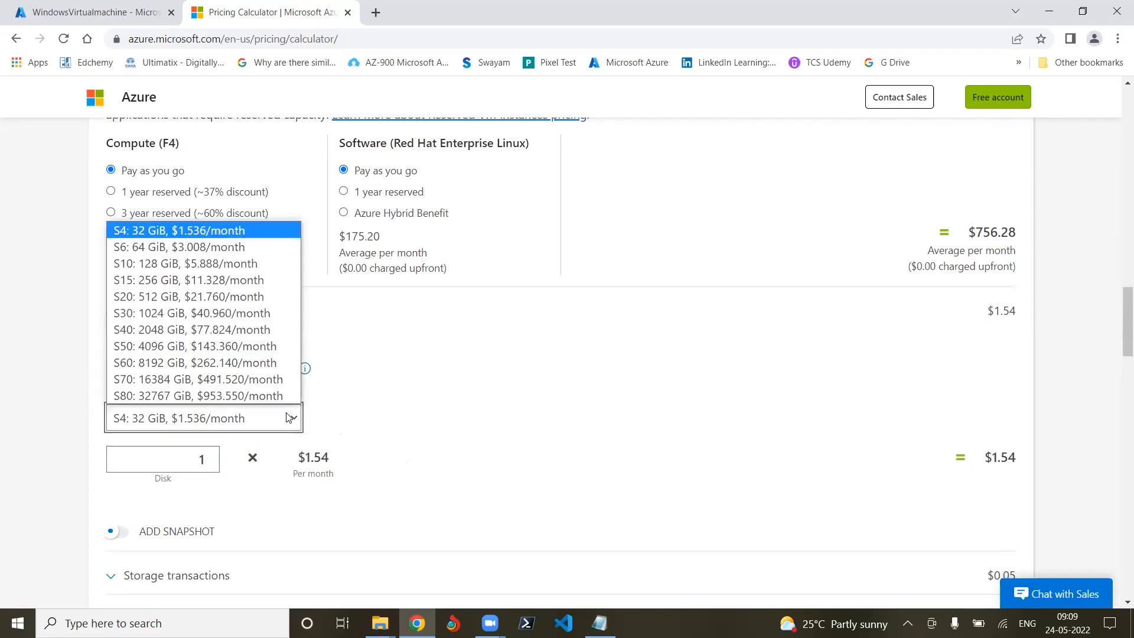
{"action": "left_click", "coordinate": [286, 253]}
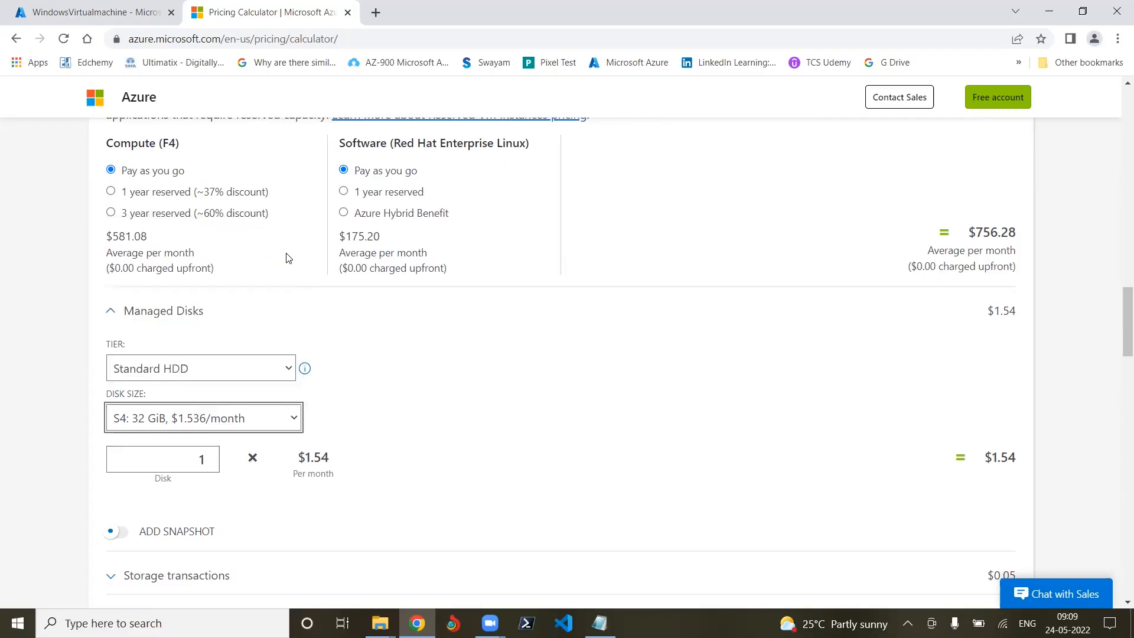
{"action": "left_click", "coordinate": [211, 455]}
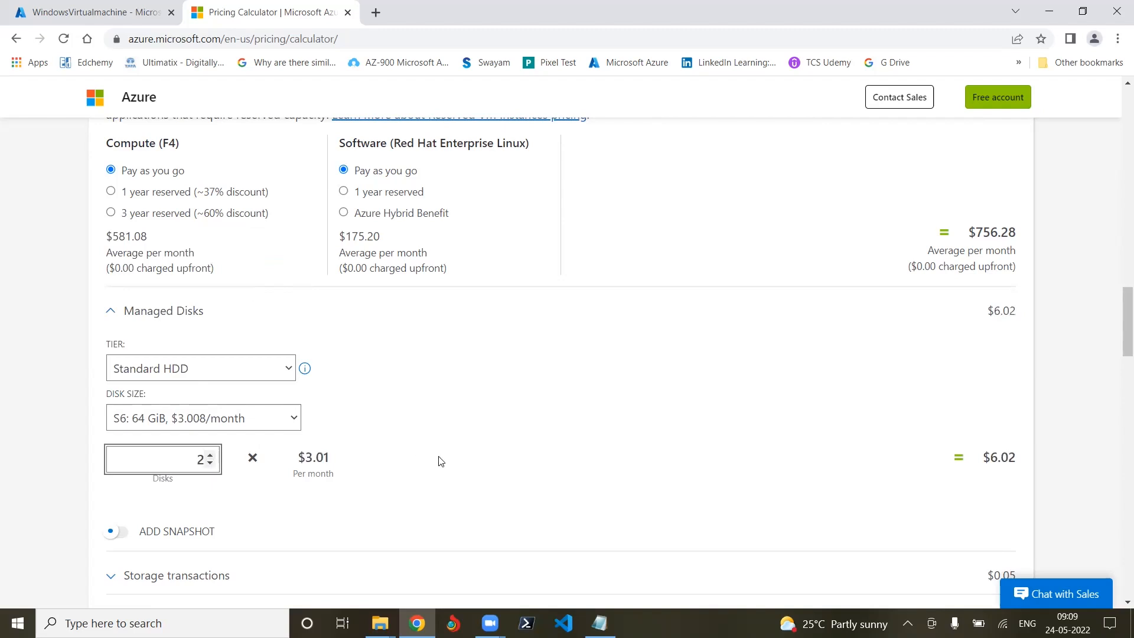
{"action": "scroll", "coordinate": [439, 460], "scroll_direction": "down", "scroll_amount": 2}
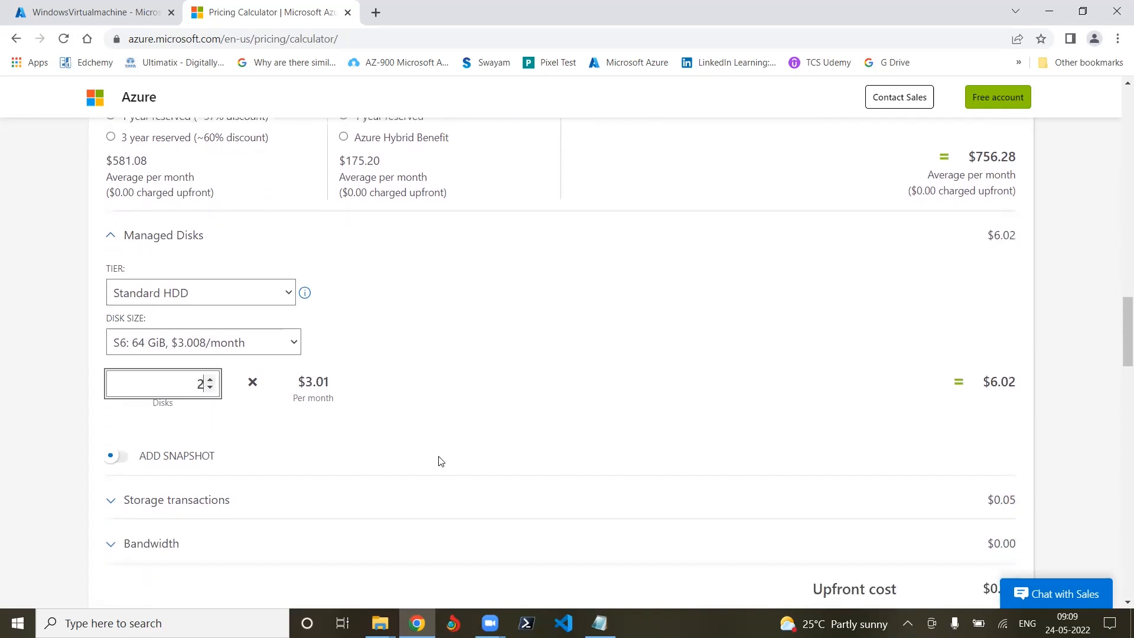
{"action": "scroll", "coordinate": [439, 461], "scroll_direction": "down", "scroll_amount": 1}
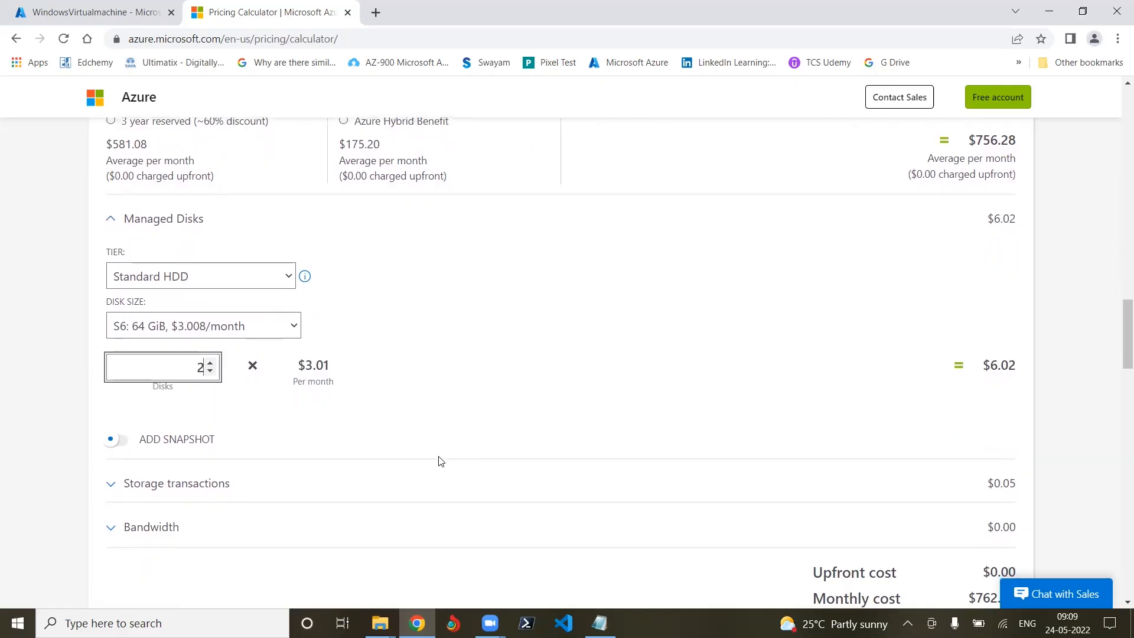
- Enable a 1 GB LRS disk snapshot, adding $0.05 per month
{"action": "left_click", "coordinate": [110, 442]}
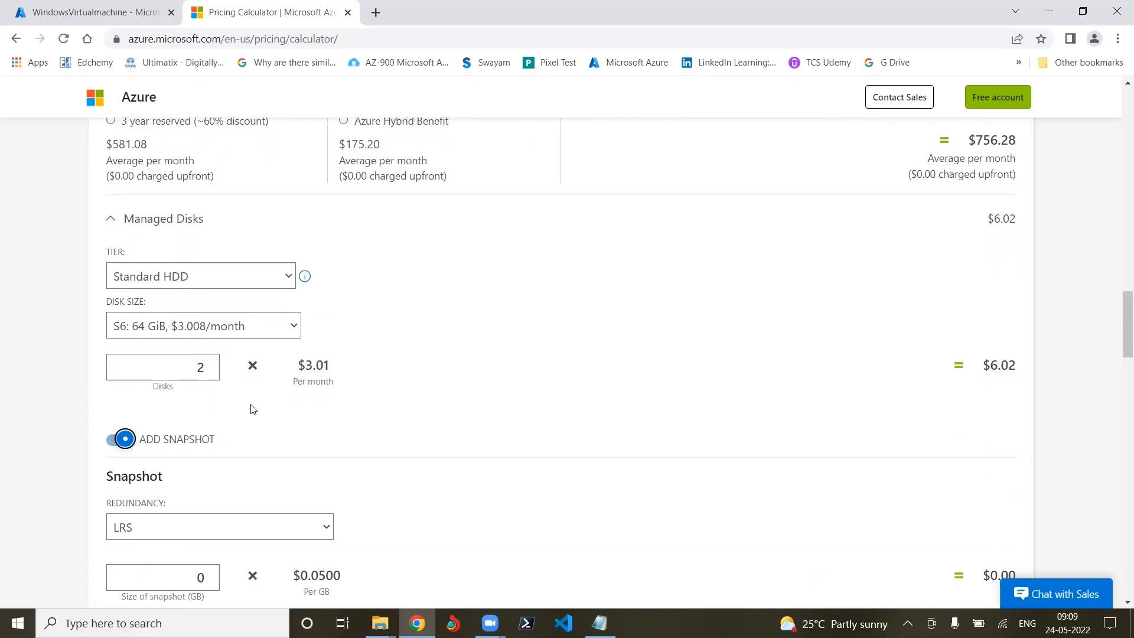
{"action": "scroll", "coordinate": [337, 410], "scroll_direction": "down", "scroll_amount": 2}
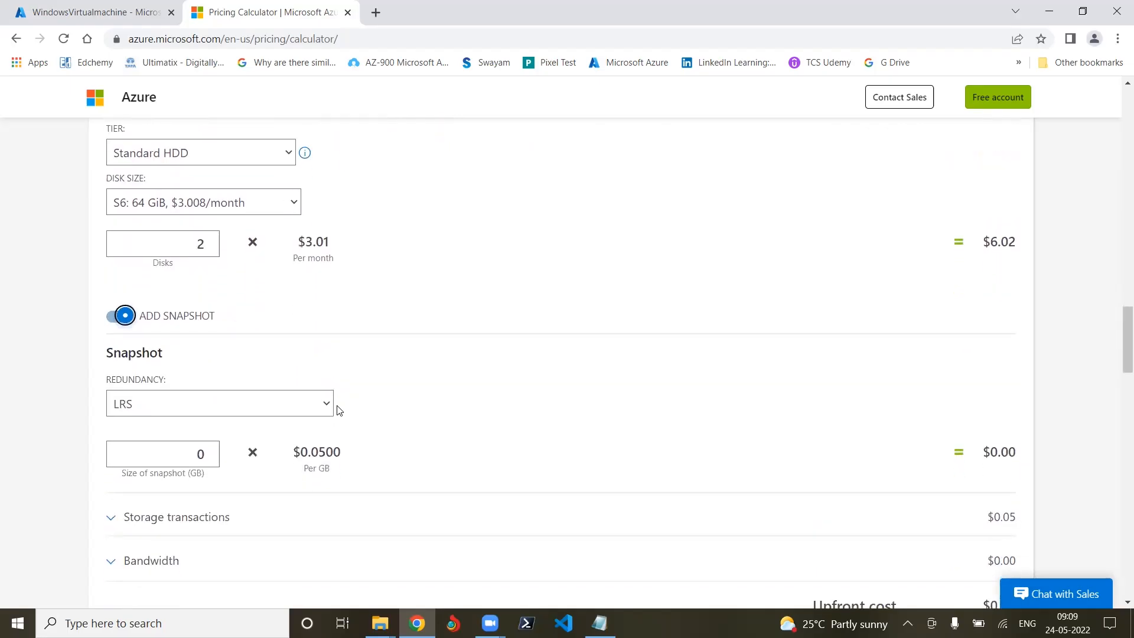
{"action": "left_click", "coordinate": [326, 407]}
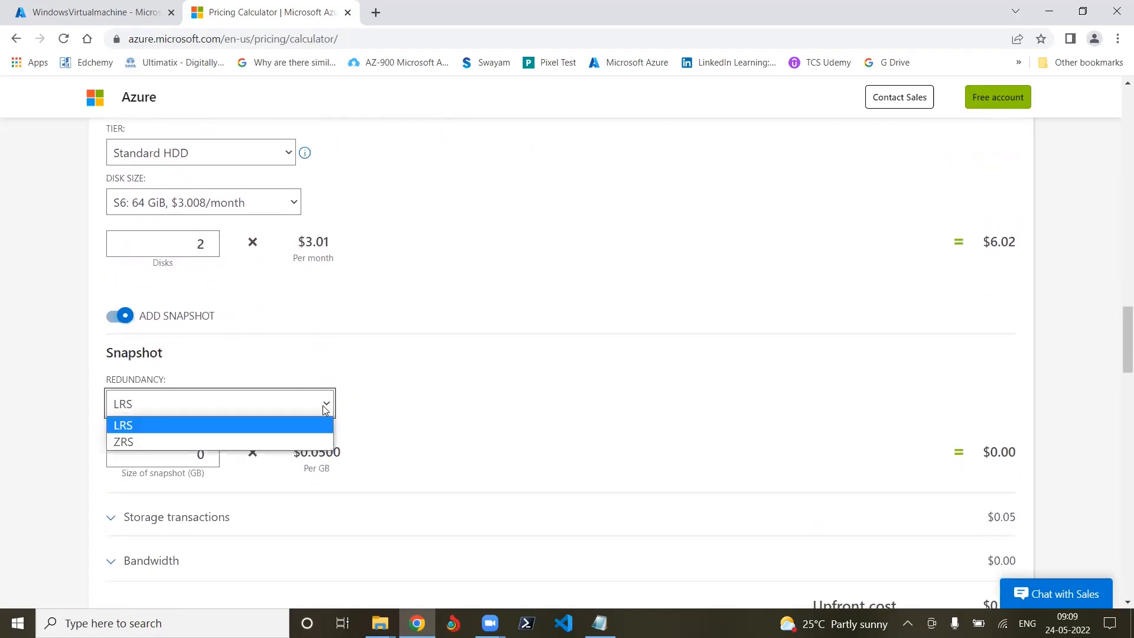
{"action": "left_click", "coordinate": [363, 386]}
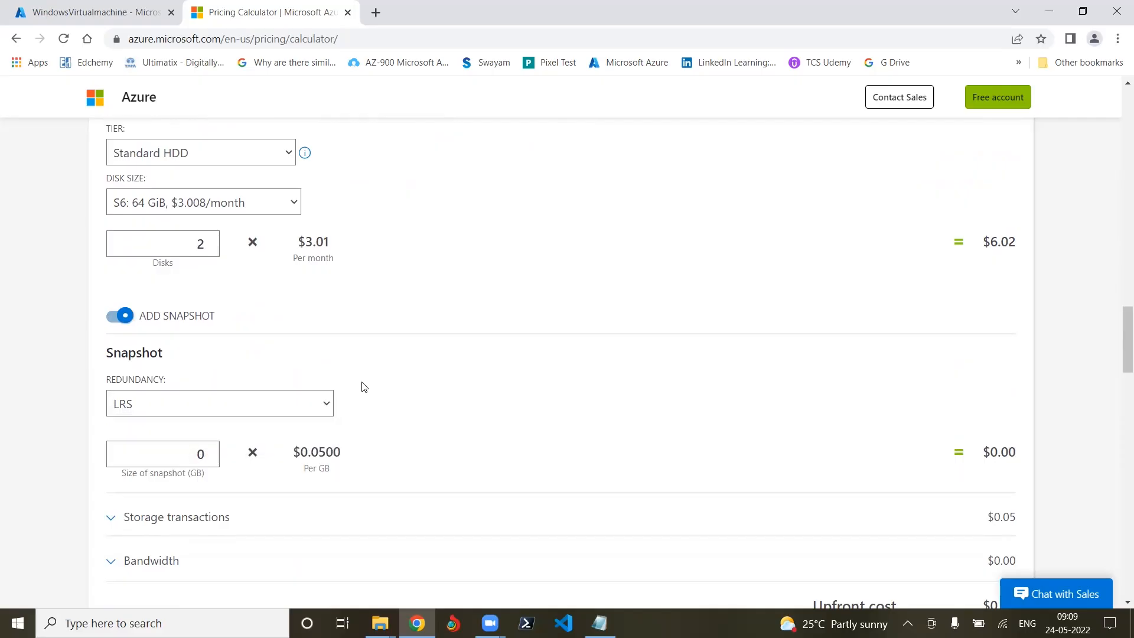
{"action": "left_click", "coordinate": [211, 450]}
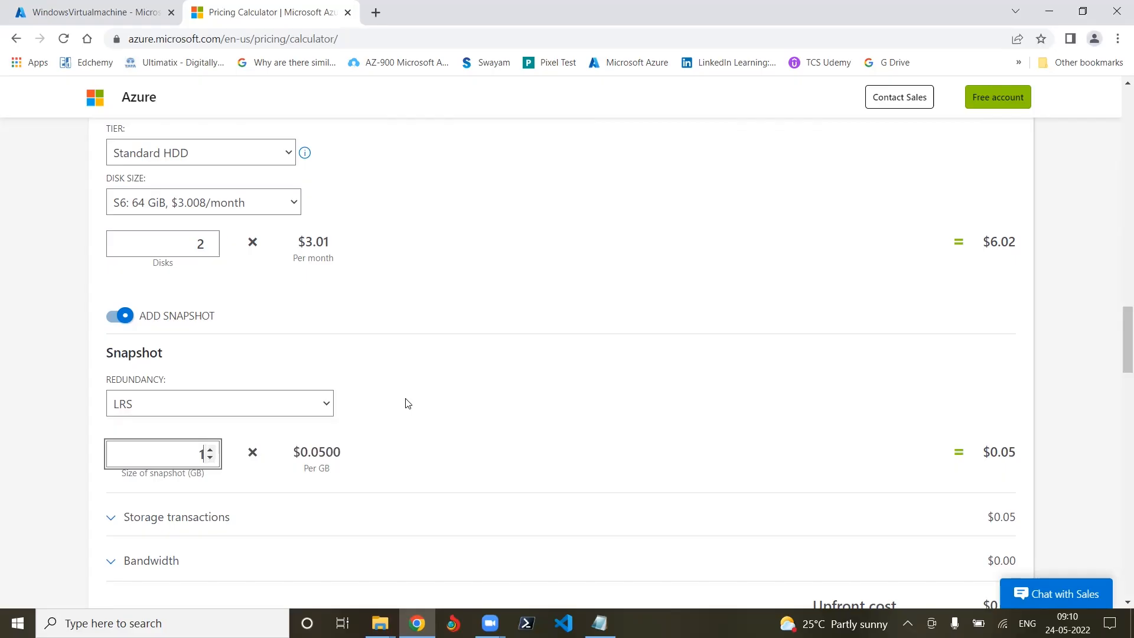
- Expand the Storage transactions and Bandwidth rows and review the cost totals down to Savings Options
{"action": "scroll", "coordinate": [405, 403], "scroll_direction": "down", "scroll_amount": 2}
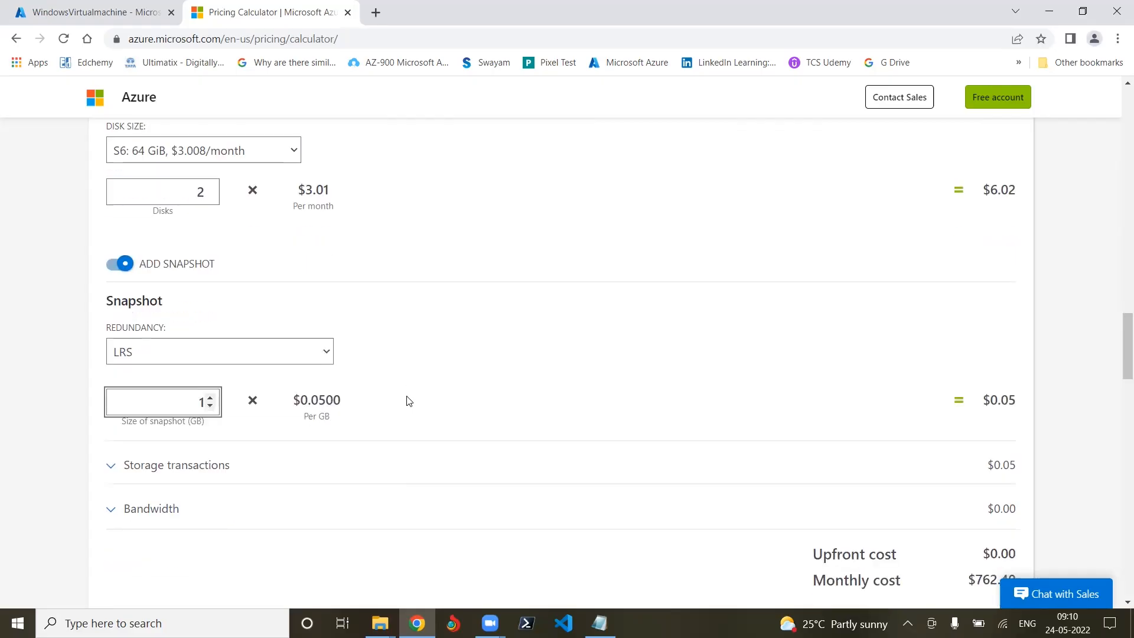
{"action": "left_click", "coordinate": [361, 408]}
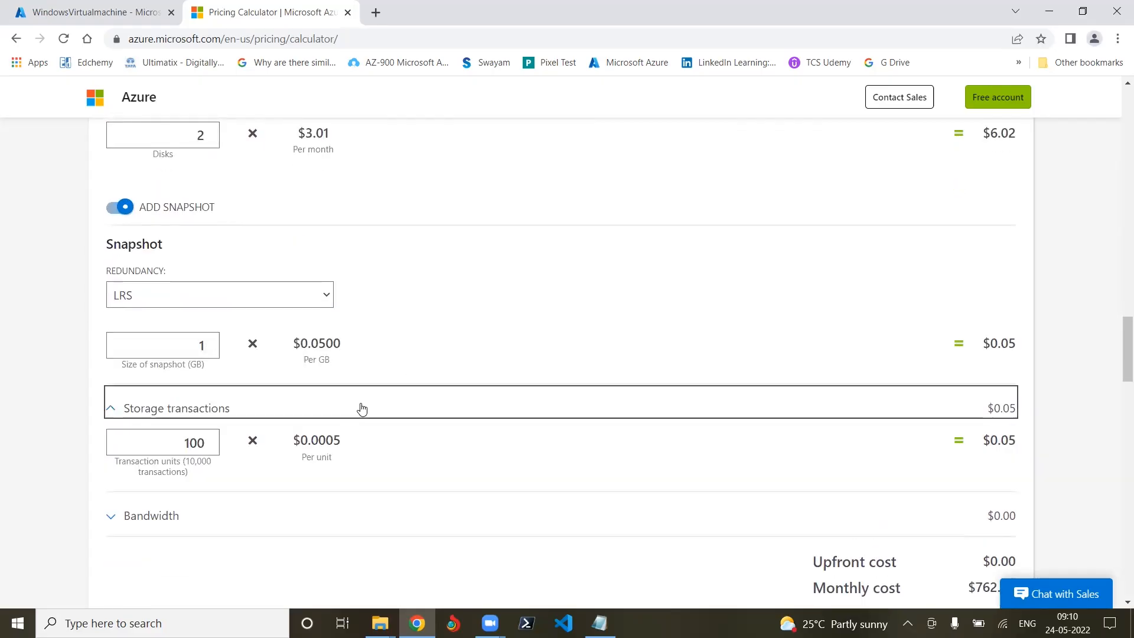
{"action": "scroll", "coordinate": [362, 408], "scroll_direction": "down", "scroll_amount": 2}
{"action": "left_click", "coordinate": [361, 408]}
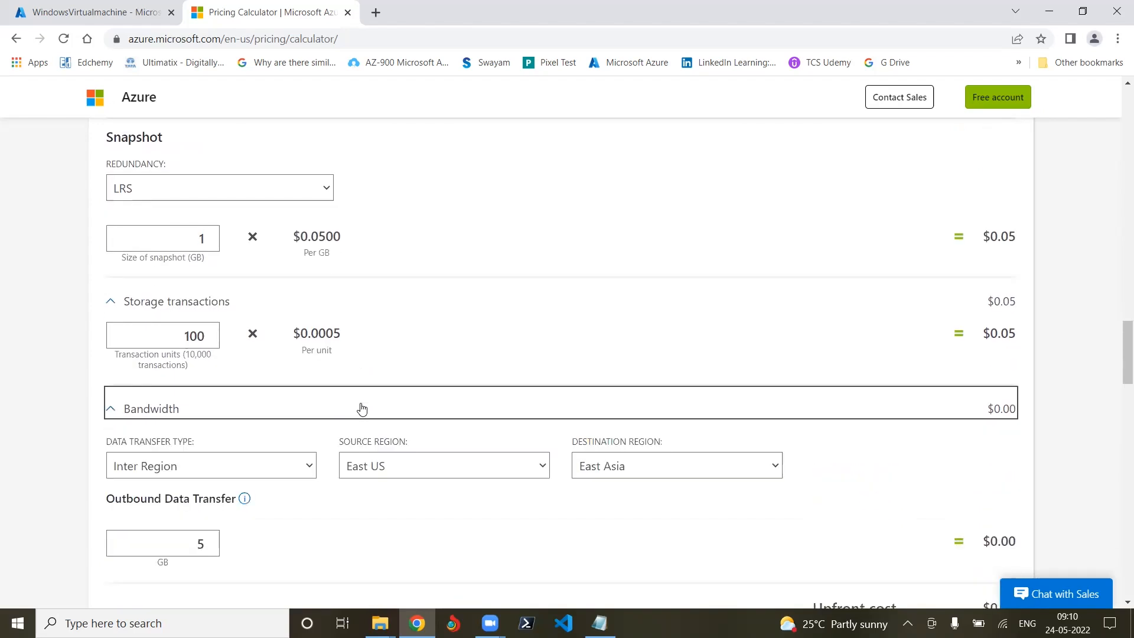
{"action": "scroll", "coordinate": [361, 407], "scroll_direction": "down", "scroll_amount": 2}
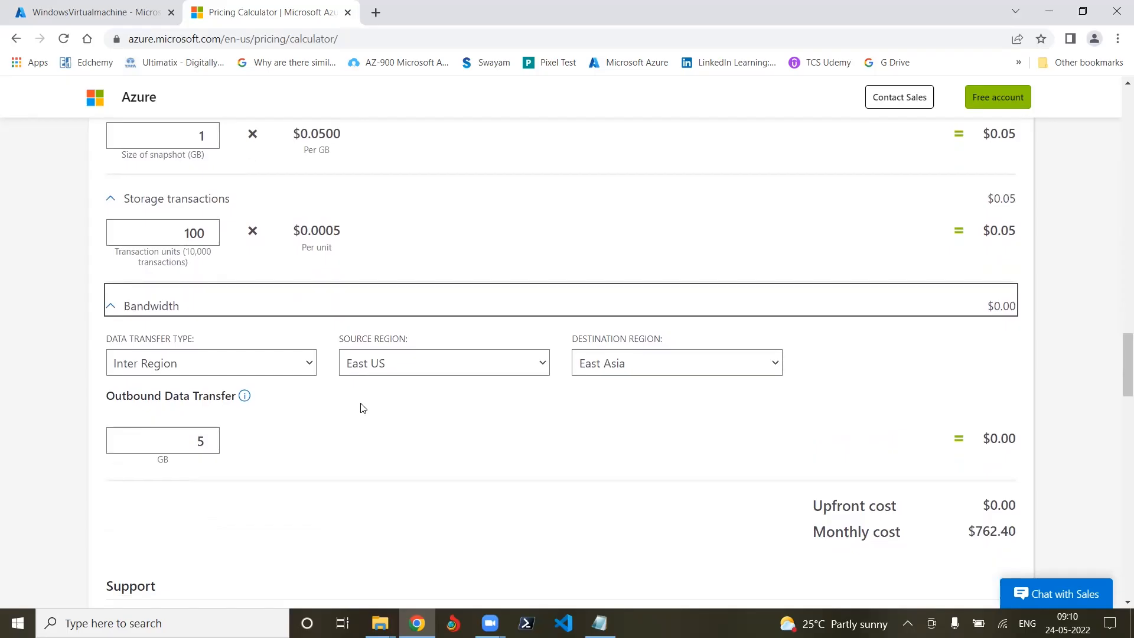
{"action": "scroll", "coordinate": [363, 408], "scroll_direction": "down", "scroll_amount": 3}
{"action": "scroll", "coordinate": [362, 408], "scroll_direction": "down", "scroll_amount": 1}
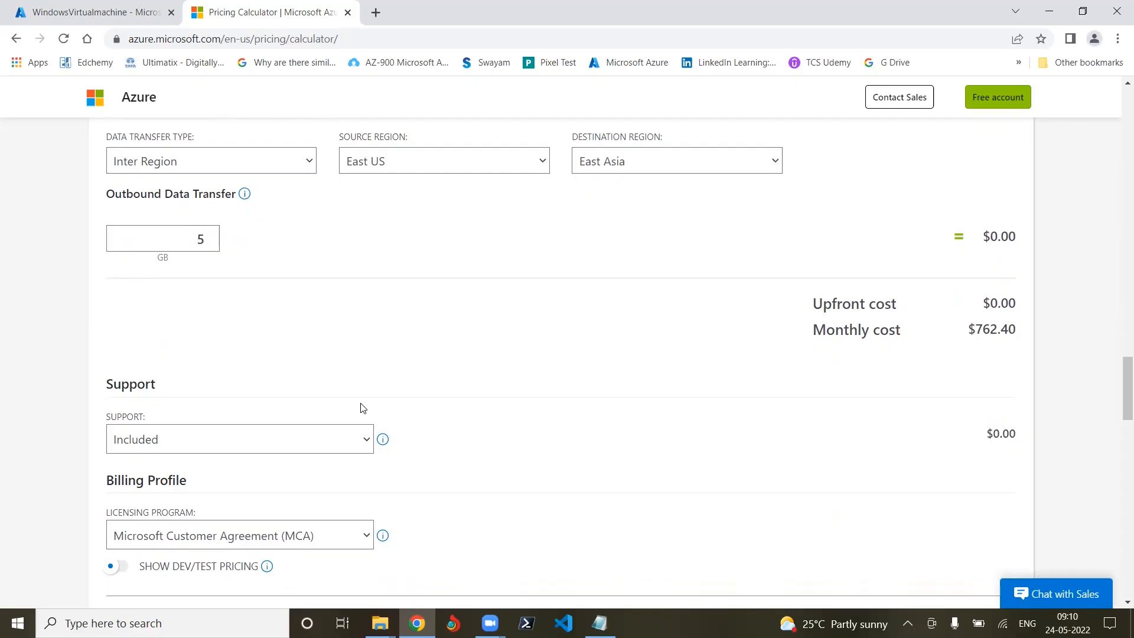
{"action": "scroll", "coordinate": [363, 408], "scroll_direction": "up", "scroll_amount": 7}
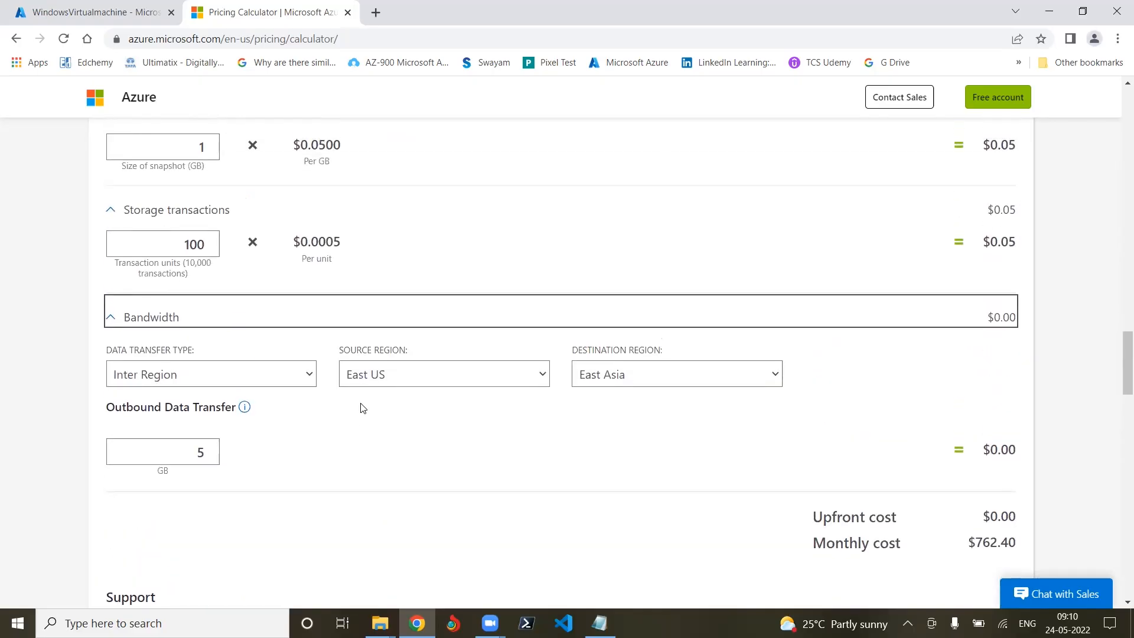
{"action": "scroll", "coordinate": [362, 408], "scroll_direction": "up", "scroll_amount": 7}
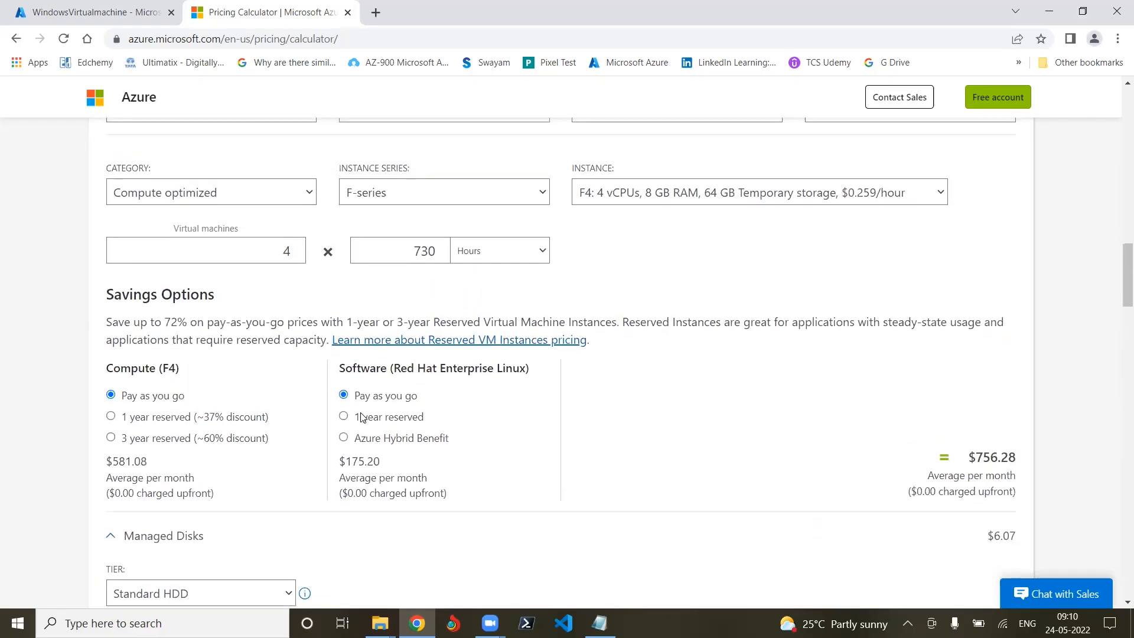
{"action": "scroll", "coordinate": [362, 418], "scroll_direction": "up", "scroll_amount": 1}
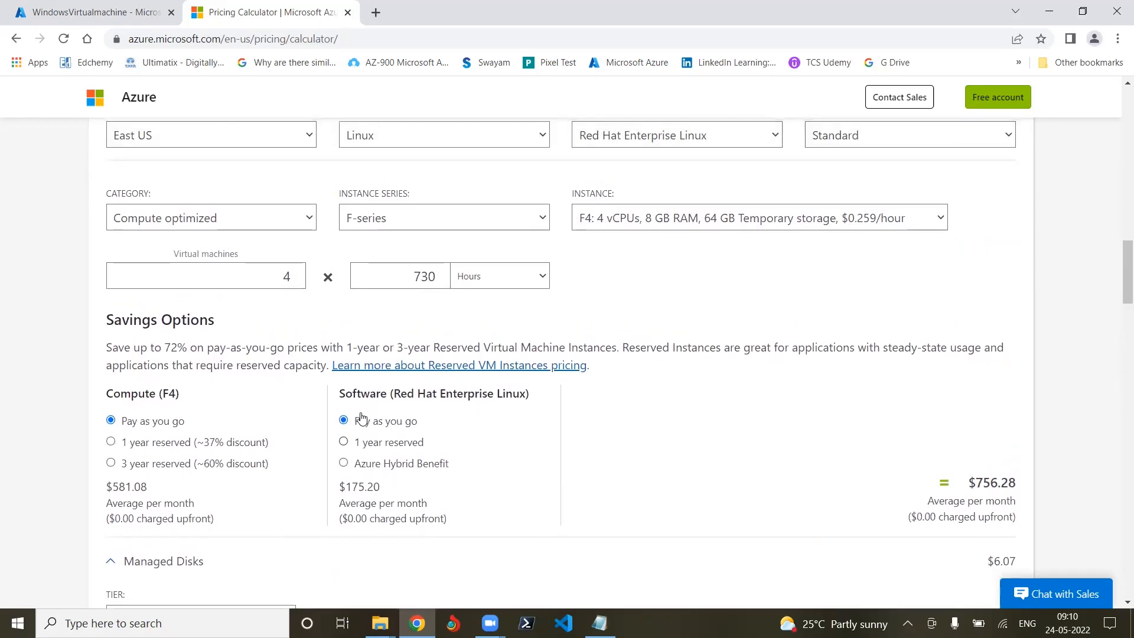
- Select 1-year reserved pricing and change the virtual machine count to 2
{"action": "left_click", "coordinate": [236, 447]}
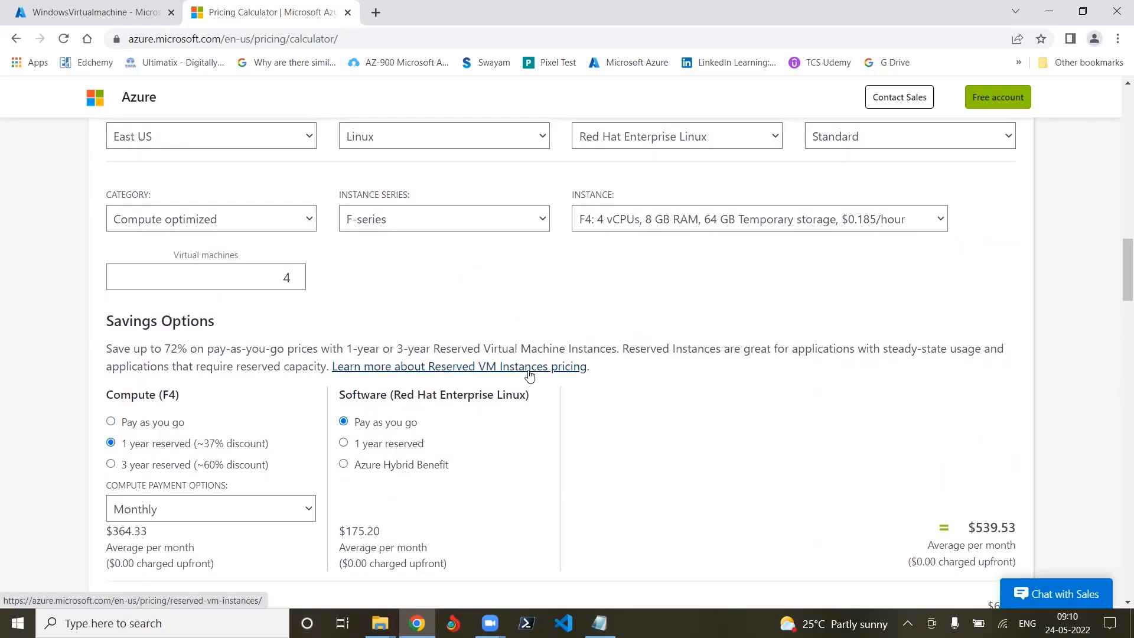
{"action": "left_click", "coordinate": [296, 282]}
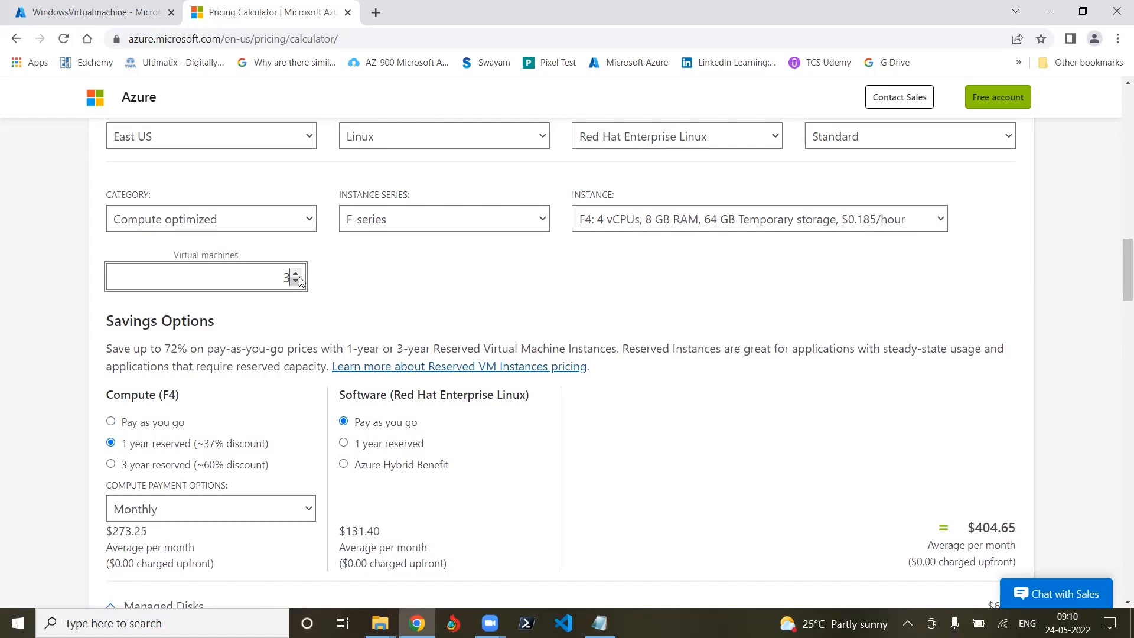
{"action": "left_click", "coordinate": [296, 282]}
{"action": "left_click", "coordinate": [295, 282]}
{"action": "scroll", "coordinate": [296, 282], "scroll_direction": "up", "scroll_amount": 3}
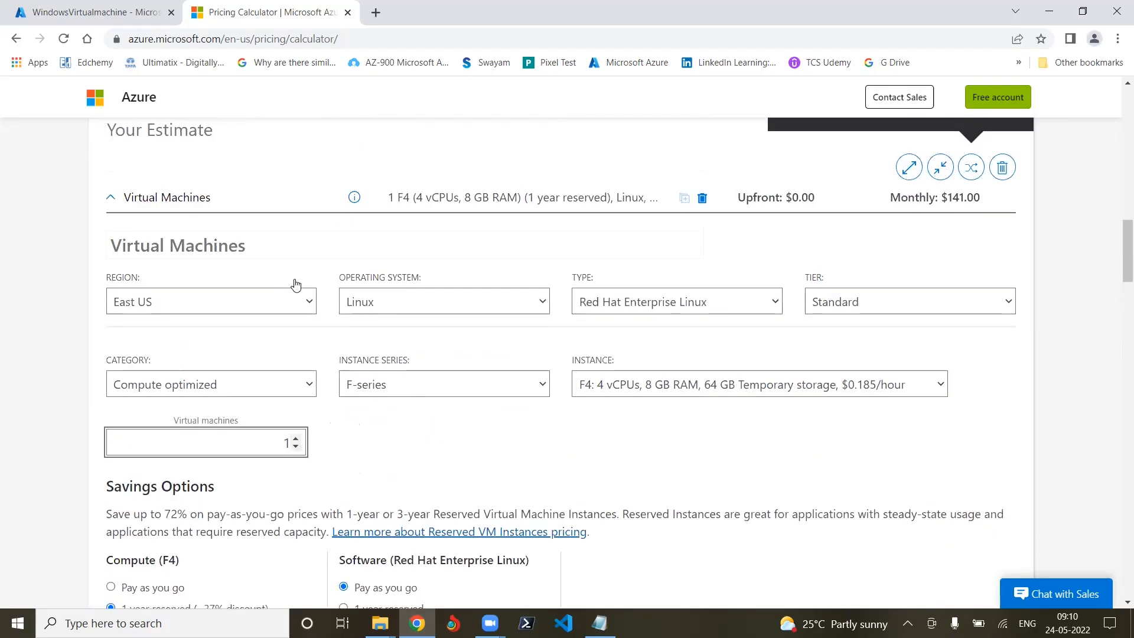
{"action": "left_click", "coordinate": [408, 445]}
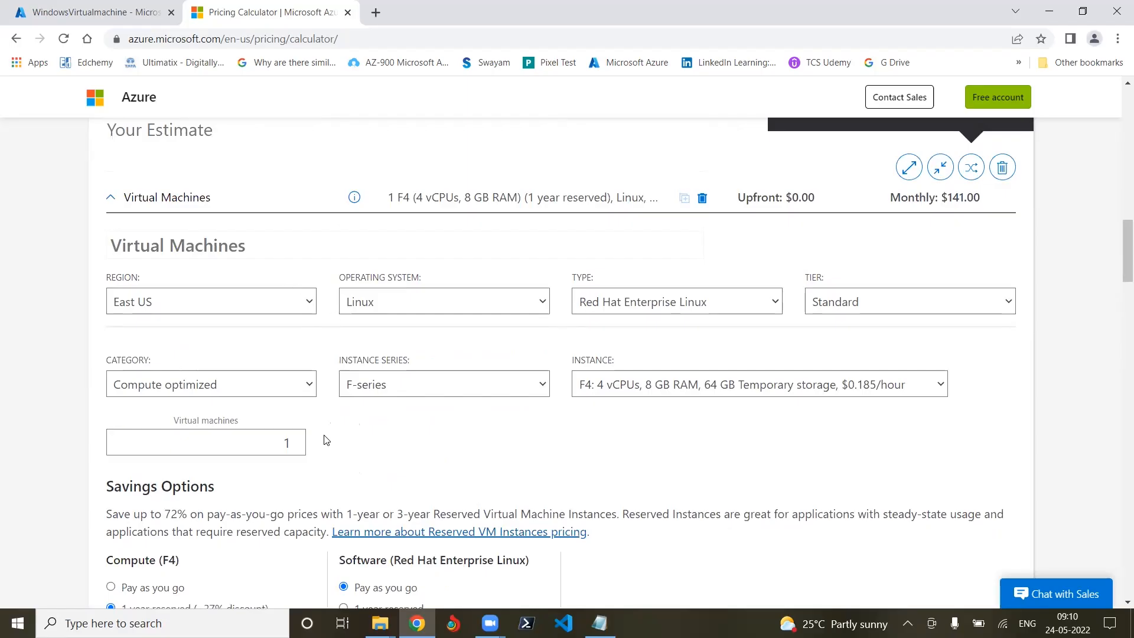
{"action": "left_click", "coordinate": [296, 440]}
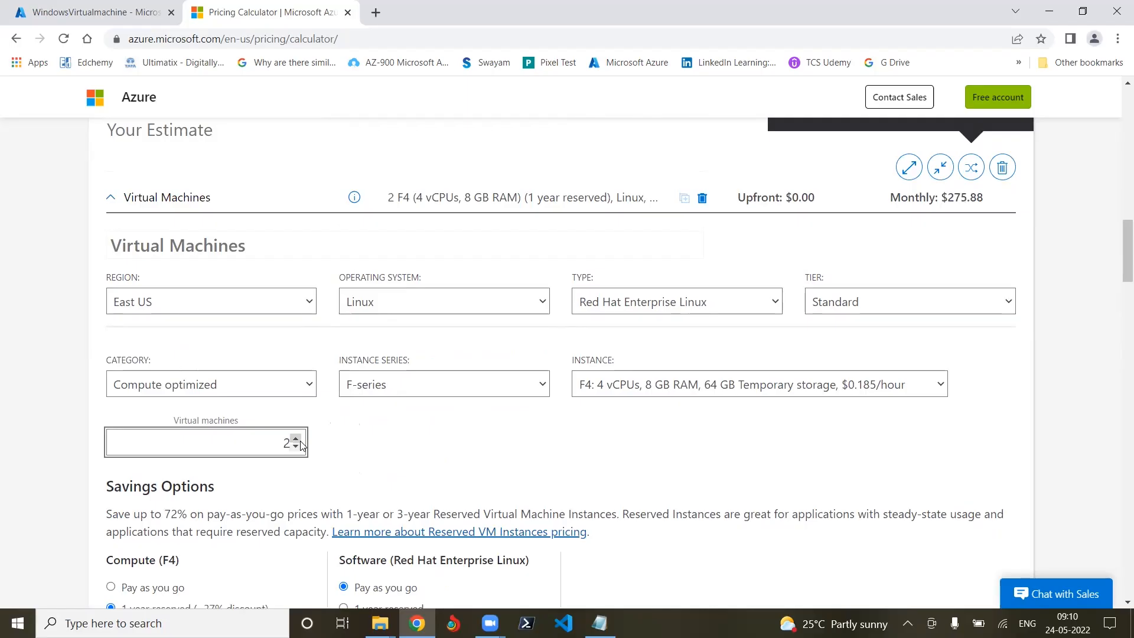
{"action": "left_click", "coordinate": [409, 466]}
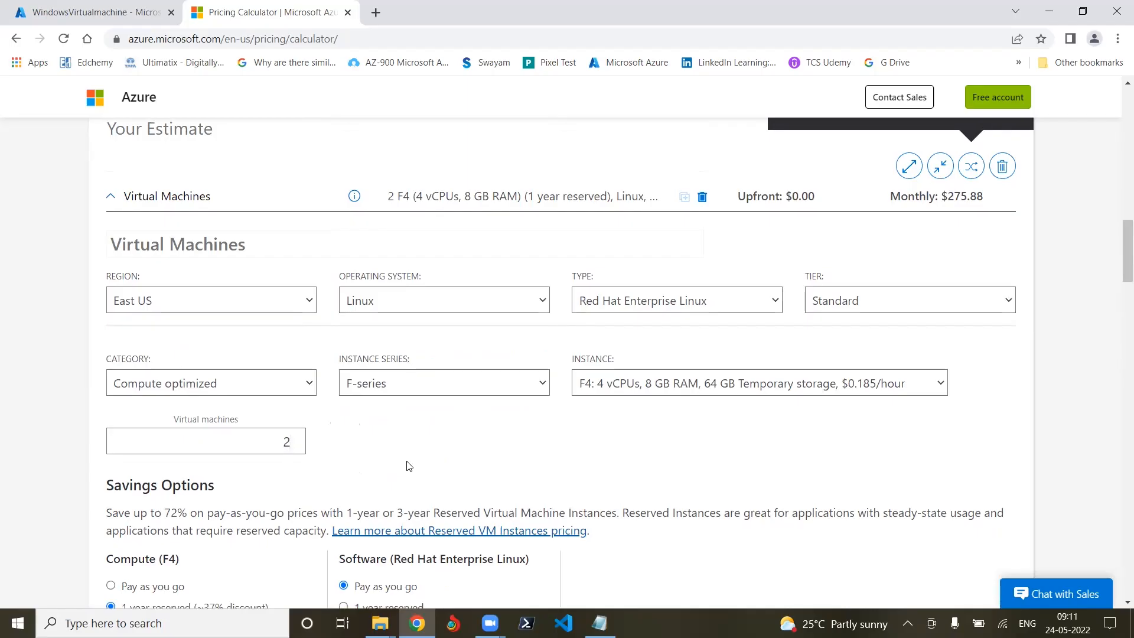
- Switch compute to 3-year reserved, bringing the monthly total to $202.37
{"action": "scroll", "coordinate": [408, 466], "scroll_direction": "down", "scroll_amount": 1}
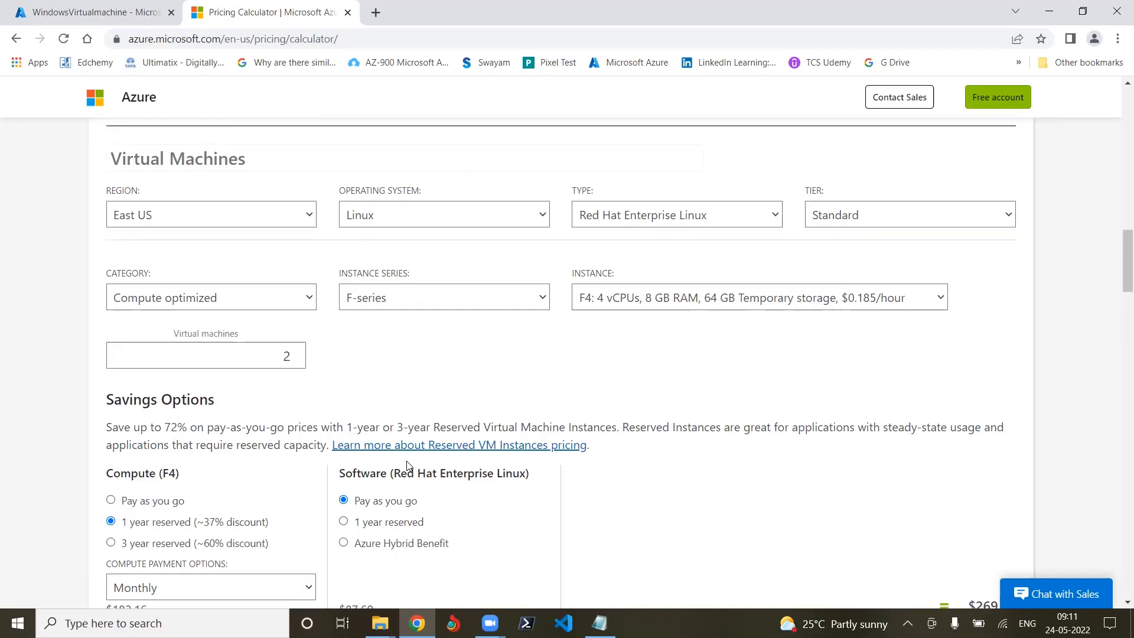
{"action": "left_click", "coordinate": [214, 548]}
{"action": "scroll", "coordinate": [564, 502], "scroll_direction": "up", "scroll_amount": 3}
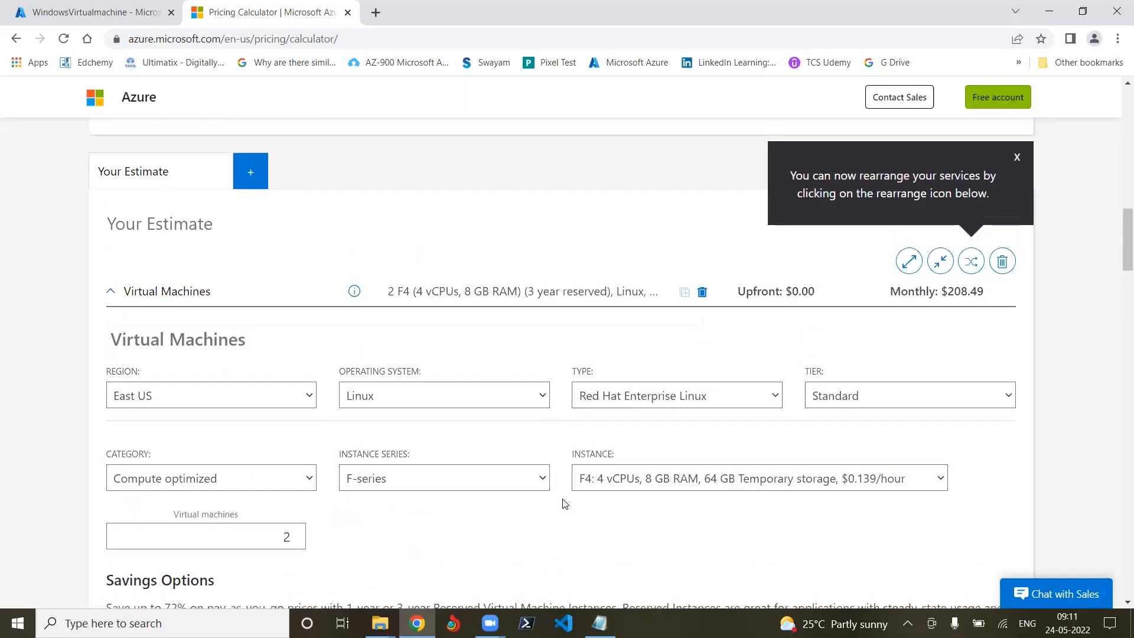
{"action": "scroll", "coordinate": [564, 503], "scroll_direction": "down", "scroll_amount": 4}
{"action": "scroll", "coordinate": [564, 499], "scroll_direction": "down", "scroll_amount": 1}
{"action": "scroll", "coordinate": [565, 499], "scroll_direction": "down", "scroll_amount": 1}
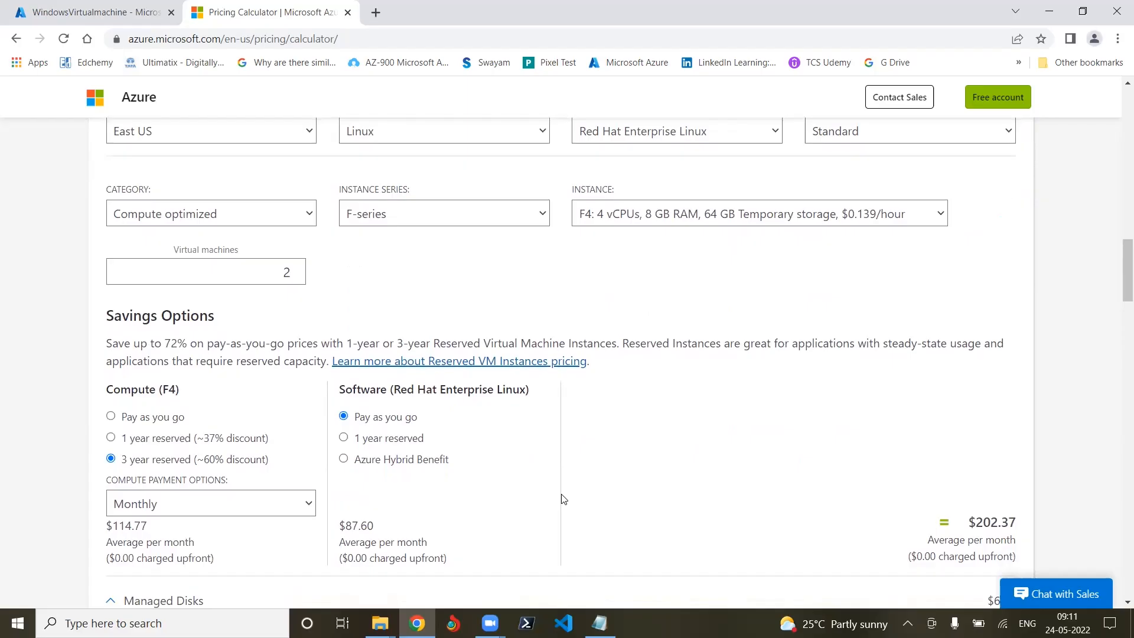
{"action": "scroll", "coordinate": [564, 499], "scroll_direction": "up", "scroll_amount": 1}
{"action": "scroll", "coordinate": [564, 499], "scroll_direction": "down", "scroll_amount": 2}
{"action": "scroll", "coordinate": [564, 499], "scroll_direction": "up", "scroll_amount": 2}
{"action": "scroll", "coordinate": [564, 499], "scroll_direction": "up", "scroll_amount": 1}
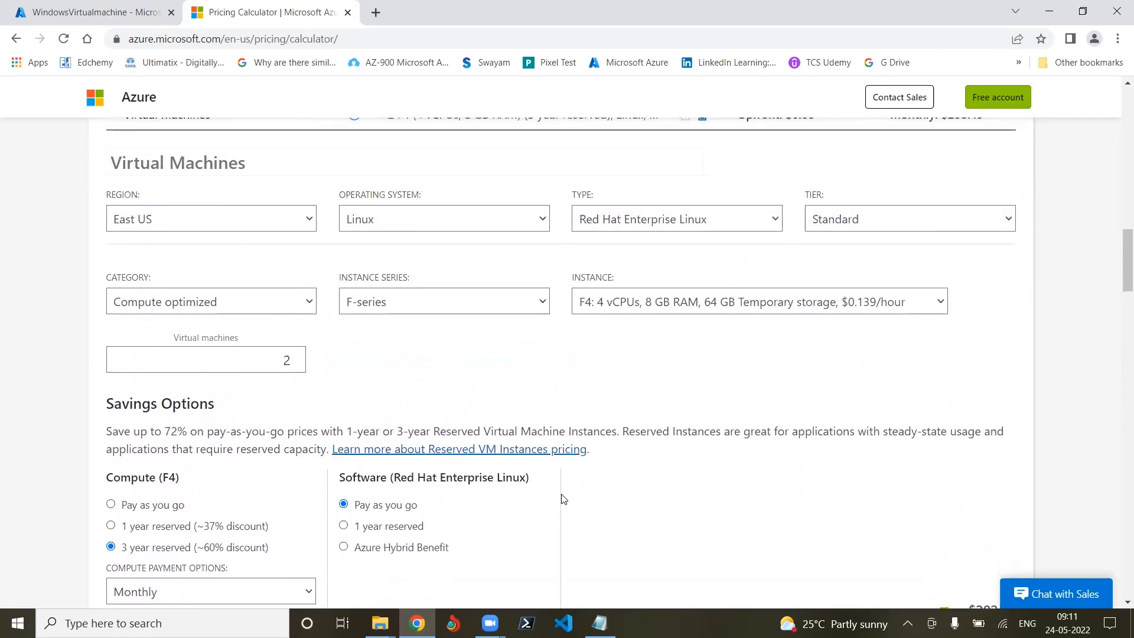
- Set the two F4 VMs to Windows, (OS Only) type, Standard tier, for $383.41 monthly
{"action": "left_click", "coordinate": [543, 229]}
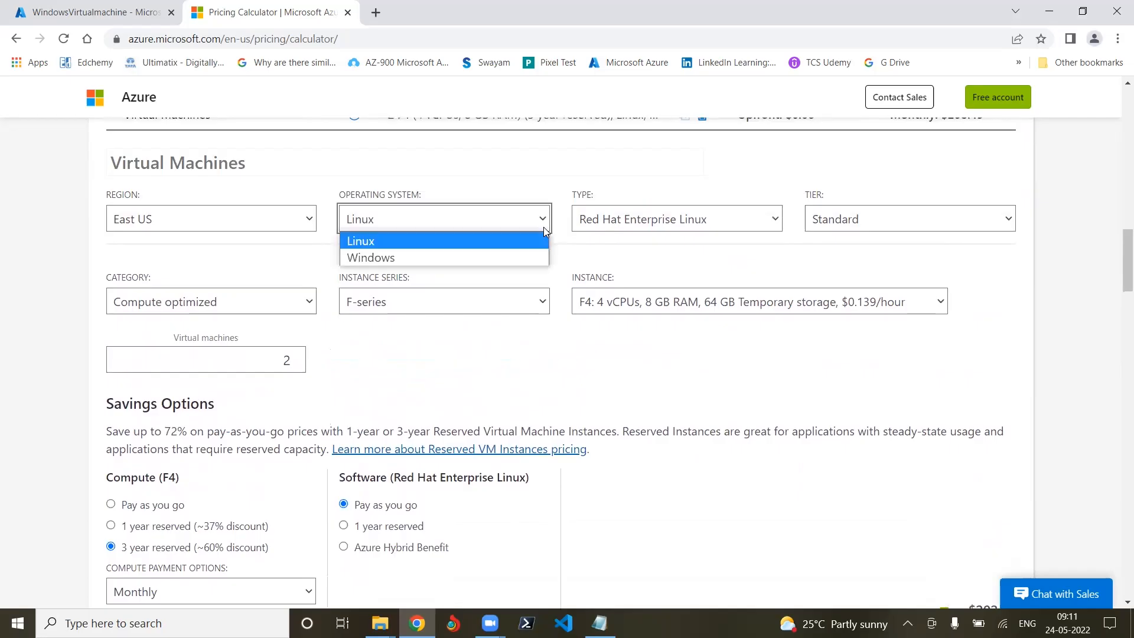
{"action": "left_click", "coordinate": [518, 256]}
{"action": "left_click", "coordinate": [604, 230]}
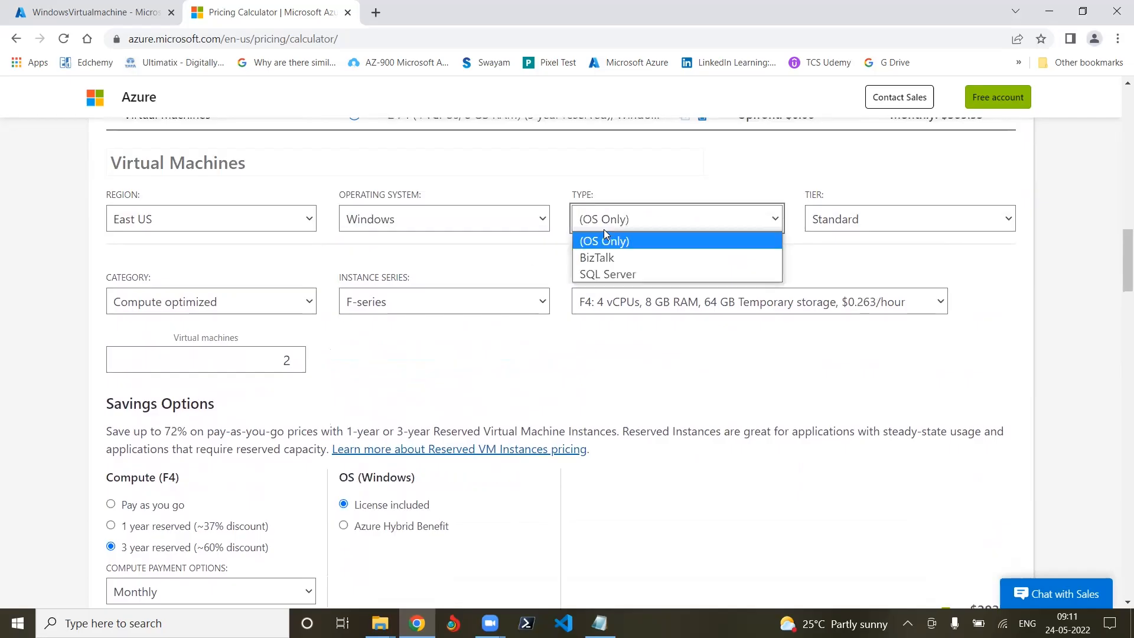
{"action": "left_click", "coordinate": [624, 170]}
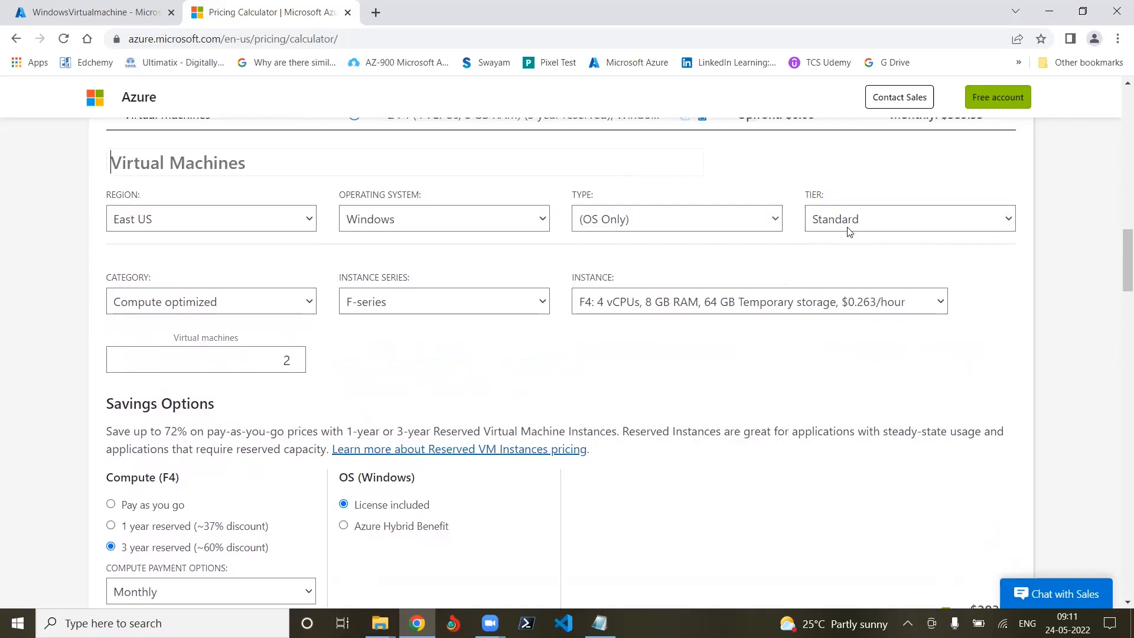
{"action": "left_click", "coordinate": [848, 228]}
{"action": "left_click", "coordinate": [822, 190]}
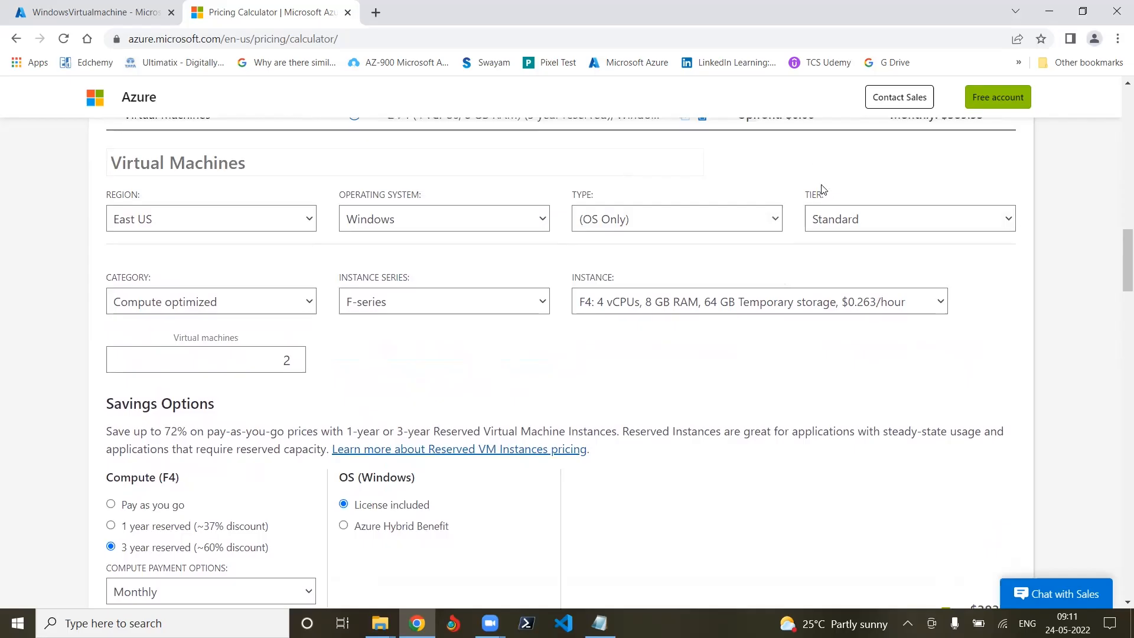
{"action": "scroll", "coordinate": [822, 190], "scroll_direction": "up", "scroll_amount": 2}
{"action": "scroll", "coordinate": [822, 189], "scroll_direction": "down", "scroll_amount": 1}
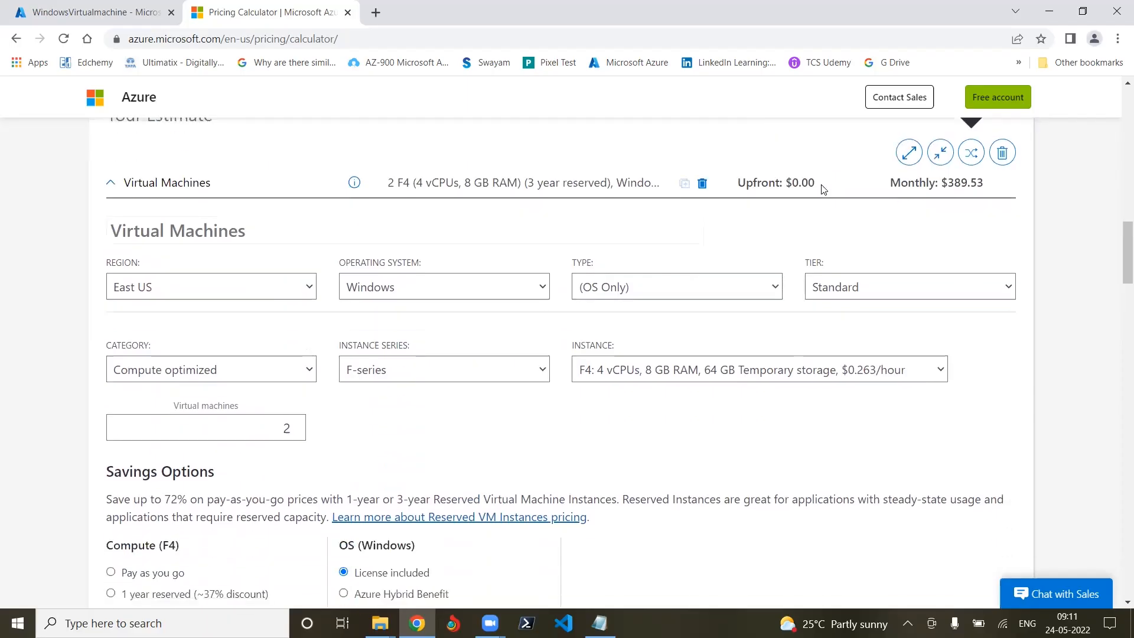
{"action": "left_click", "coordinate": [713, 279]}
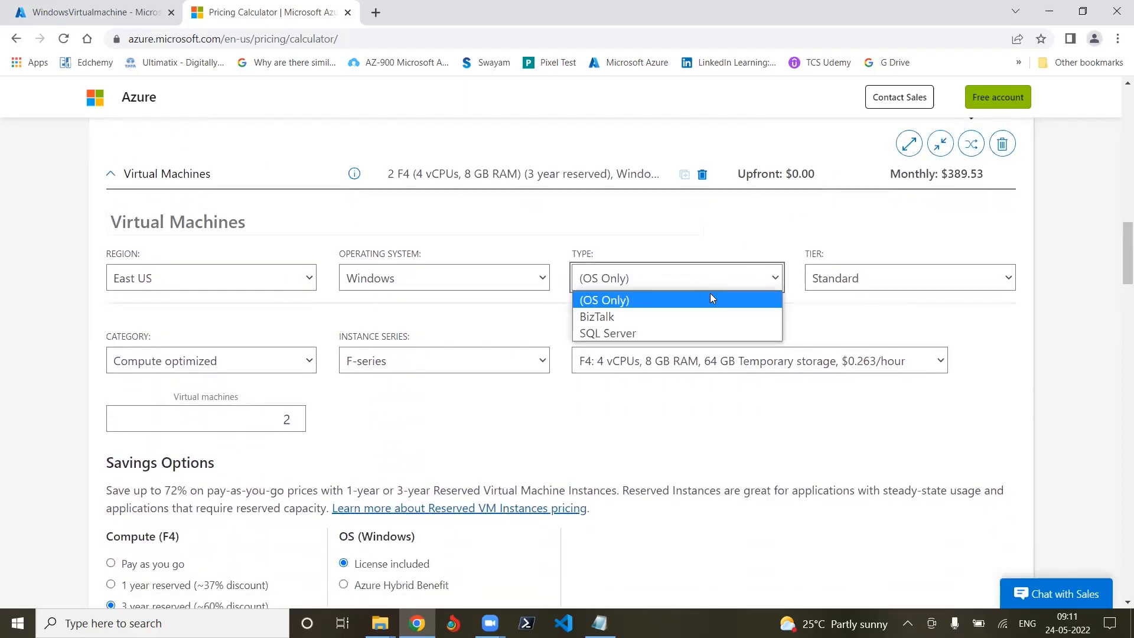
{"action": "left_click", "coordinate": [735, 245]}
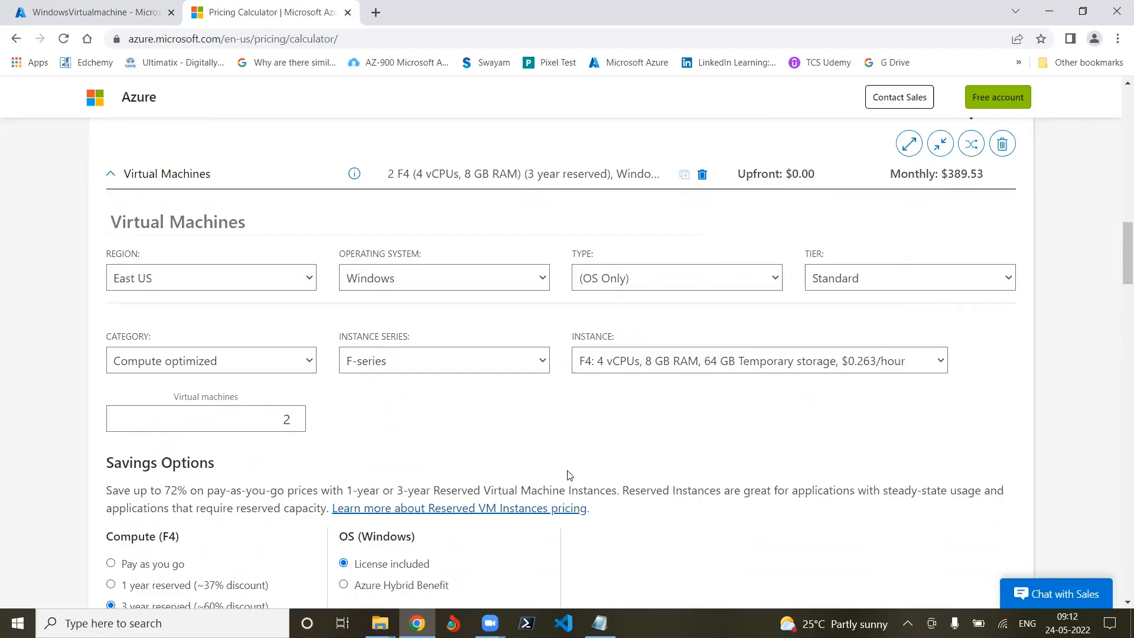
{"action": "scroll", "coordinate": [569, 475], "scroll_direction": "down", "scroll_amount": 3}
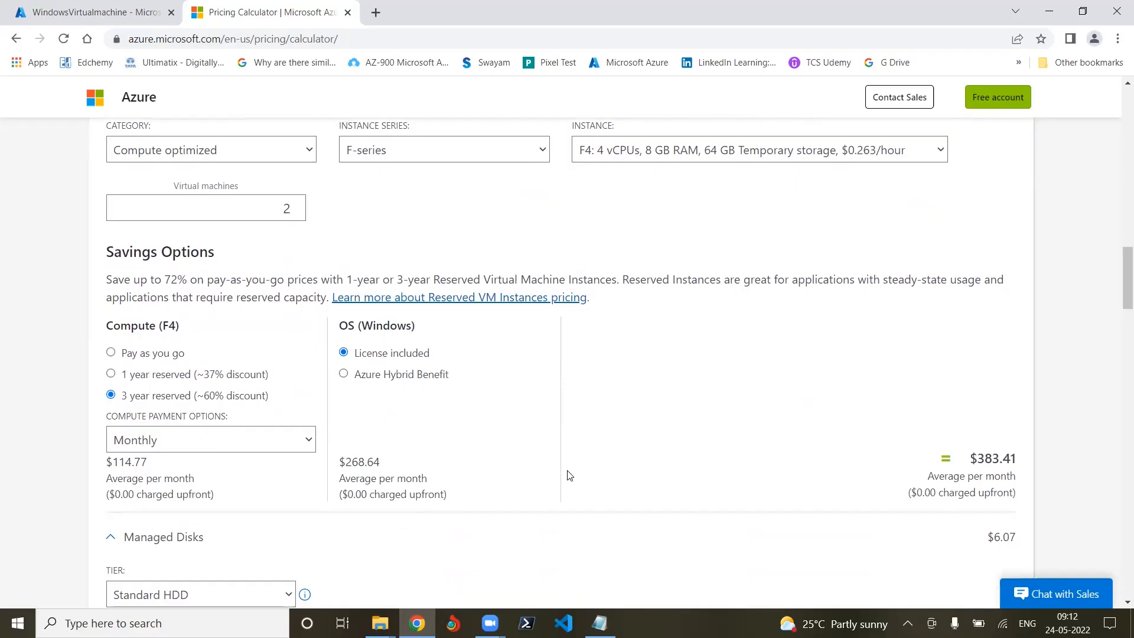
{"action": "scroll", "coordinate": [568, 475], "scroll_direction": "down", "scroll_amount": 2}
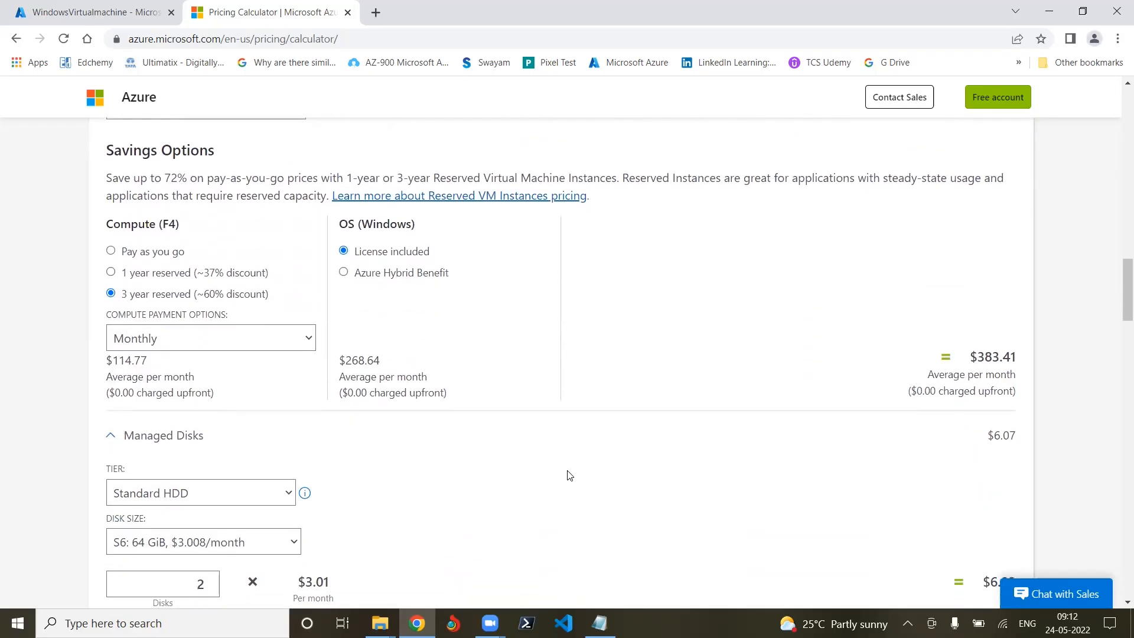